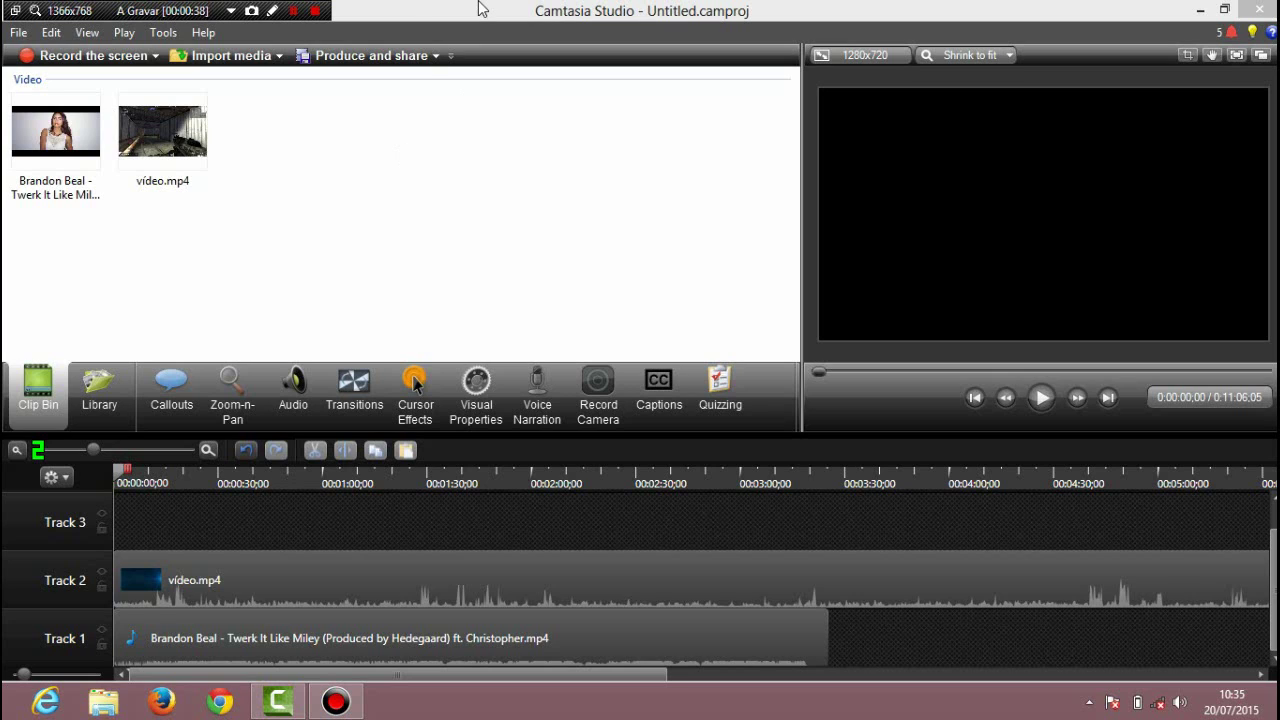
Examine the duration of the music clip on Track 1 and compare its end with the end of vídeo.mp4 on Track 2.
{"action": "left_click", "coordinate": [625, 619]}
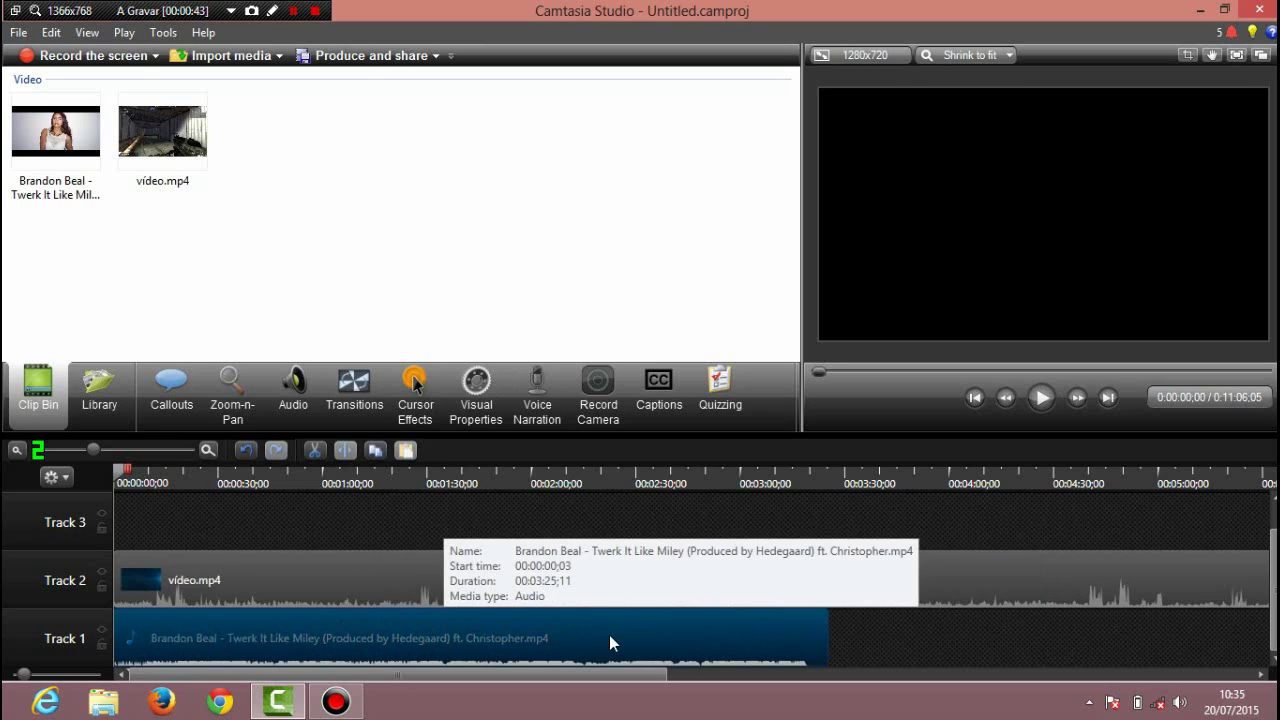
{"action": "mouse_move", "coordinate": [683, 638]}
{"action": "left_mouse_down"}
{"action": "mouse_move", "coordinate": [805, 642]}
{"action": "mouse_move", "coordinate": [683, 648]}
{"action": "left_mouse_up"}
{"action": "right_click", "coordinate": [710, 634]}
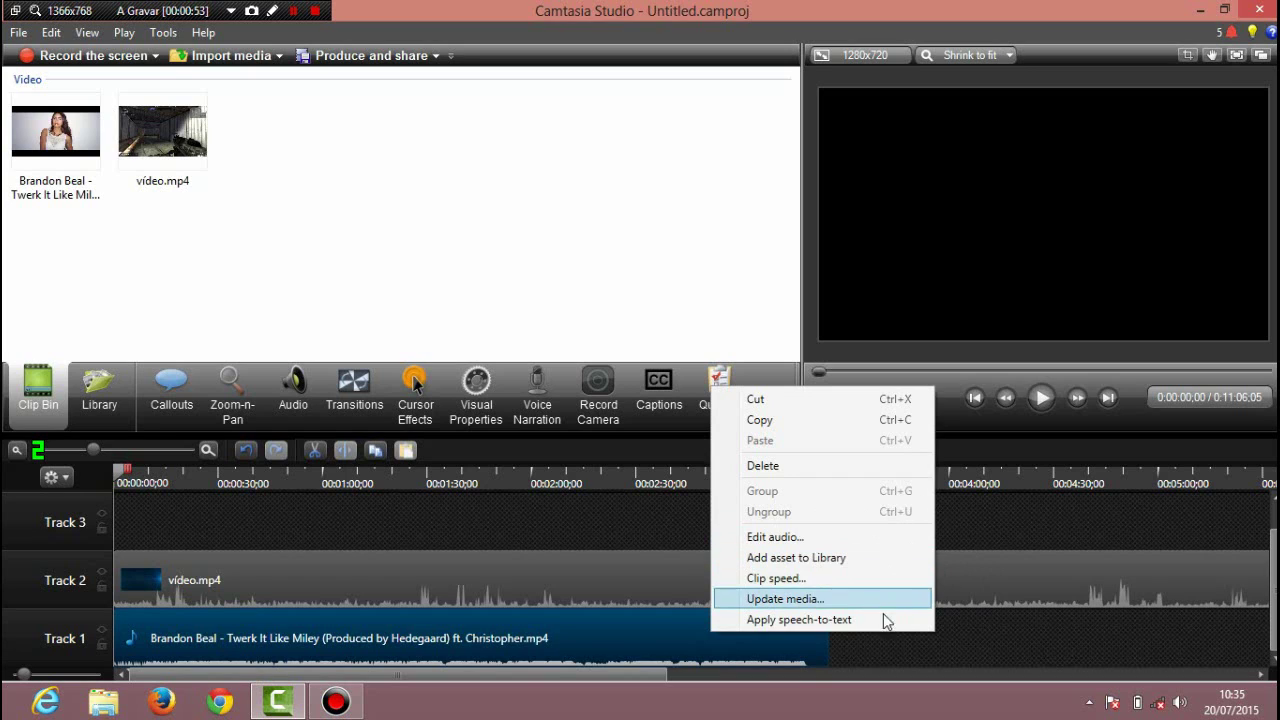
{"action": "left_click", "coordinate": [834, 647]}
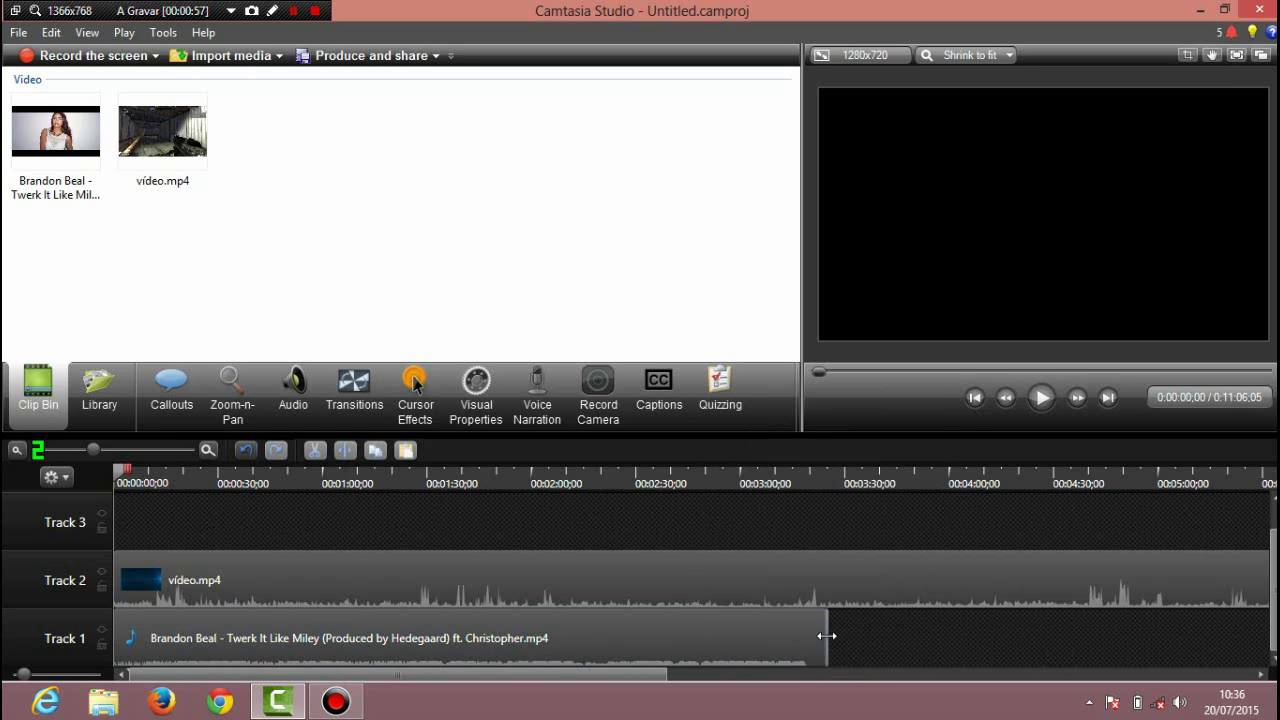
{"action": "left_click", "coordinate": [826, 636]}
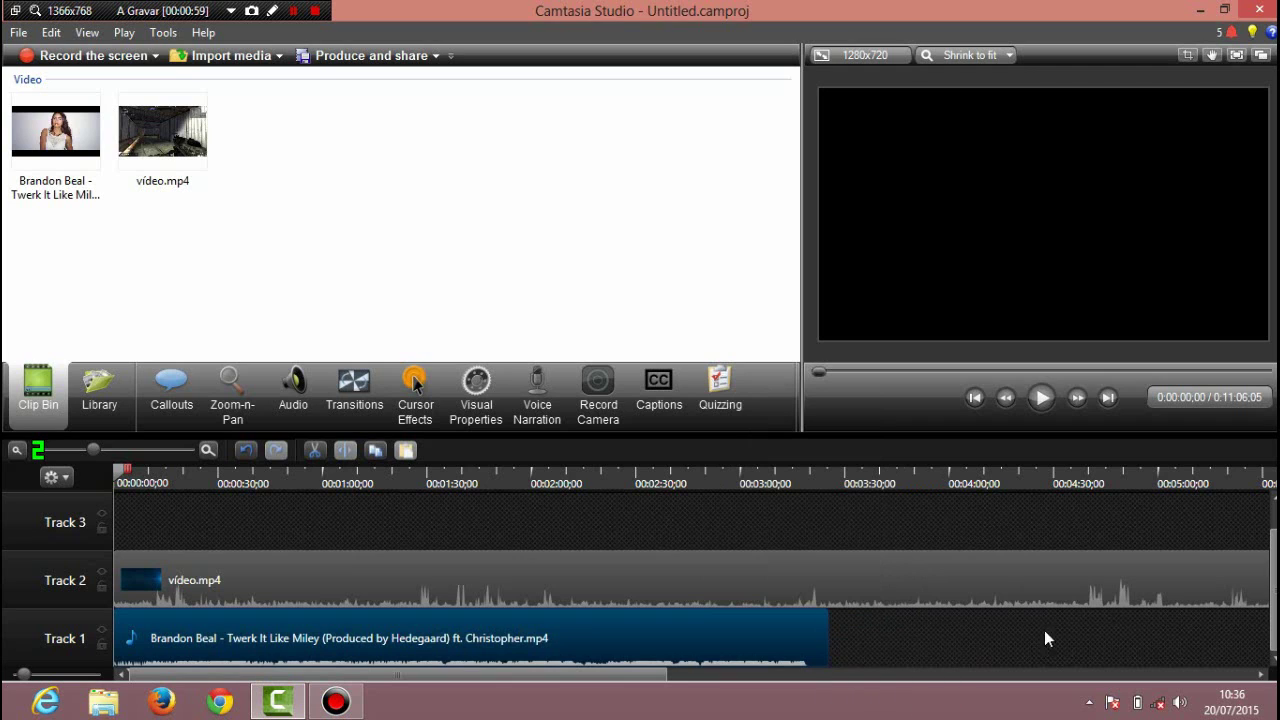
{"action": "mouse_move", "coordinate": [776, 655]}
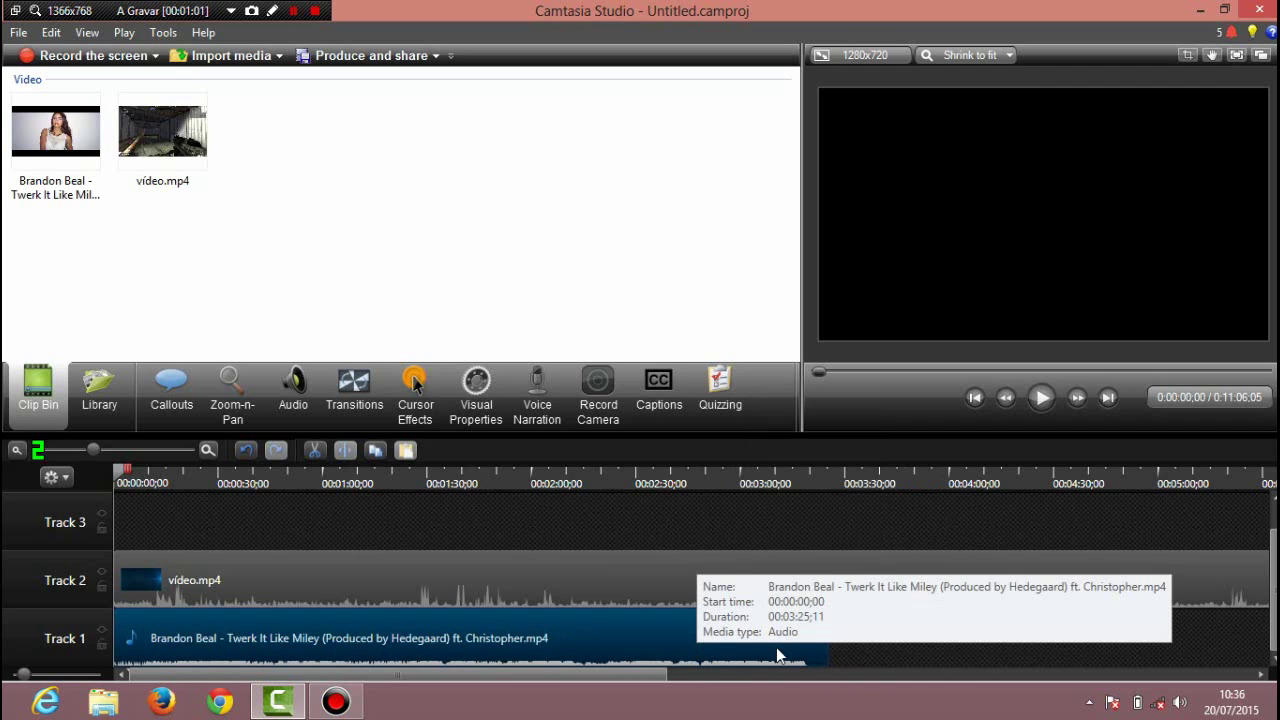
{"action": "mouse_move", "coordinate": [1096, 606]}
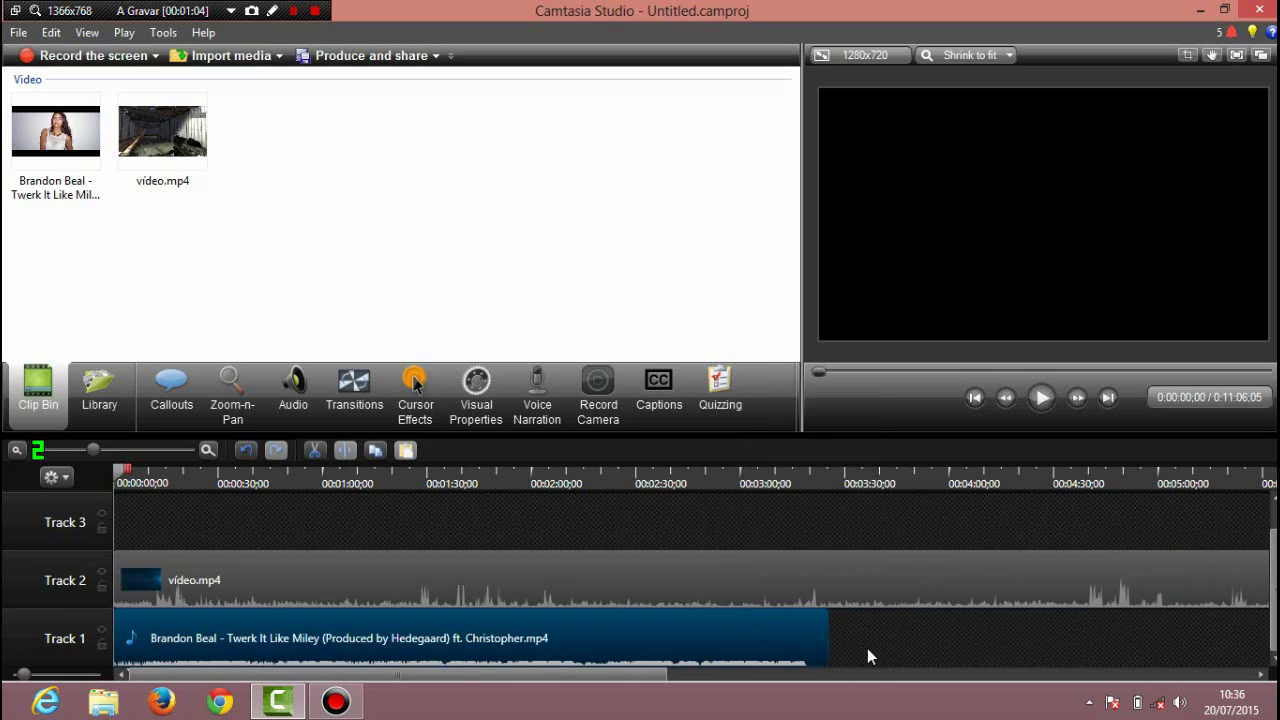
{"action": "left_click_drag", "start_coordinate": [527, 674], "coordinate": [880, 674]}
{"action": "left_click_drag", "start_coordinate": [726, 697], "coordinate": [1205, 692]}
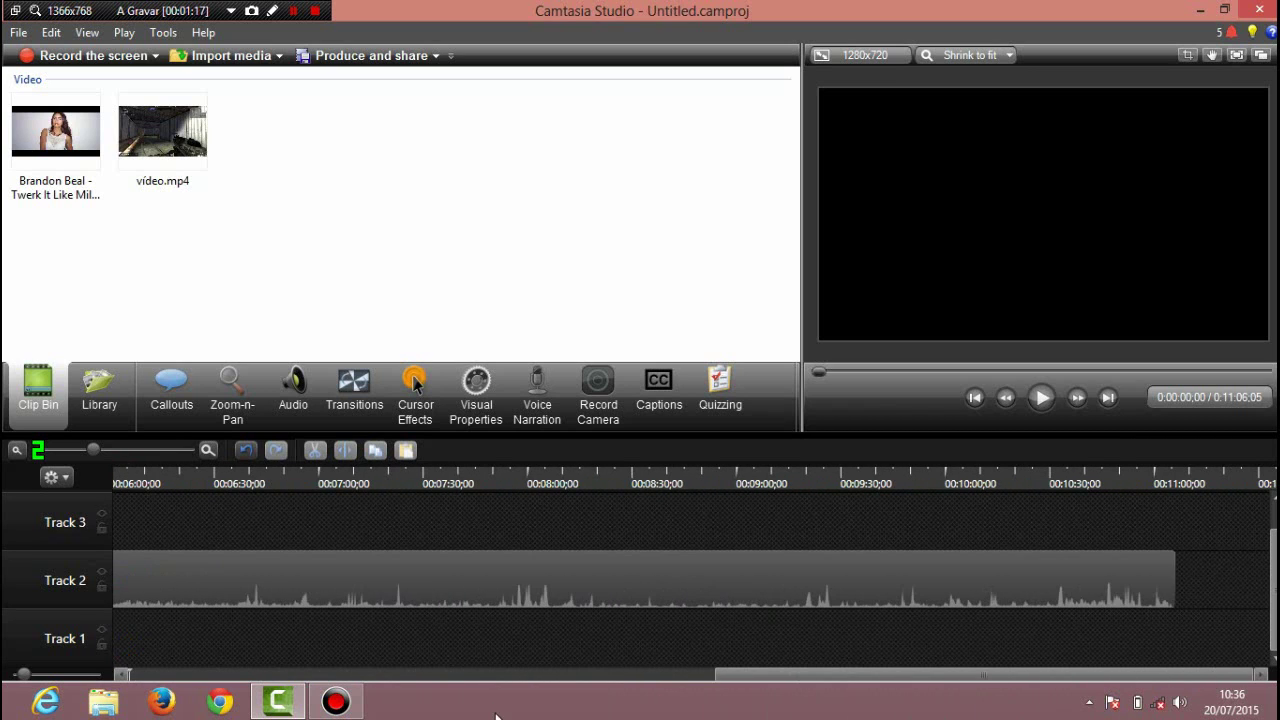
{"action": "scroll", "coordinate": [534, 672], "scroll_direction": "up", "scroll_amount": 3}
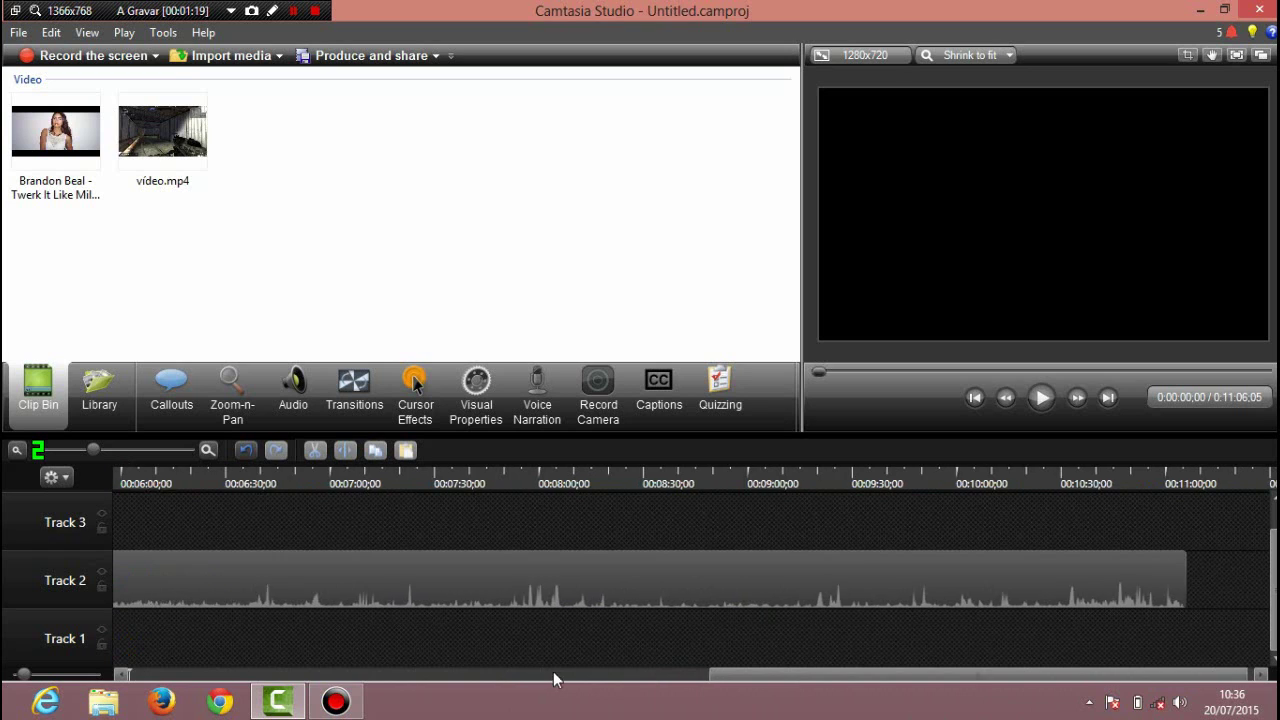
{"action": "left_click_drag", "start_coordinate": [620, 692], "coordinate": [268, 694]}
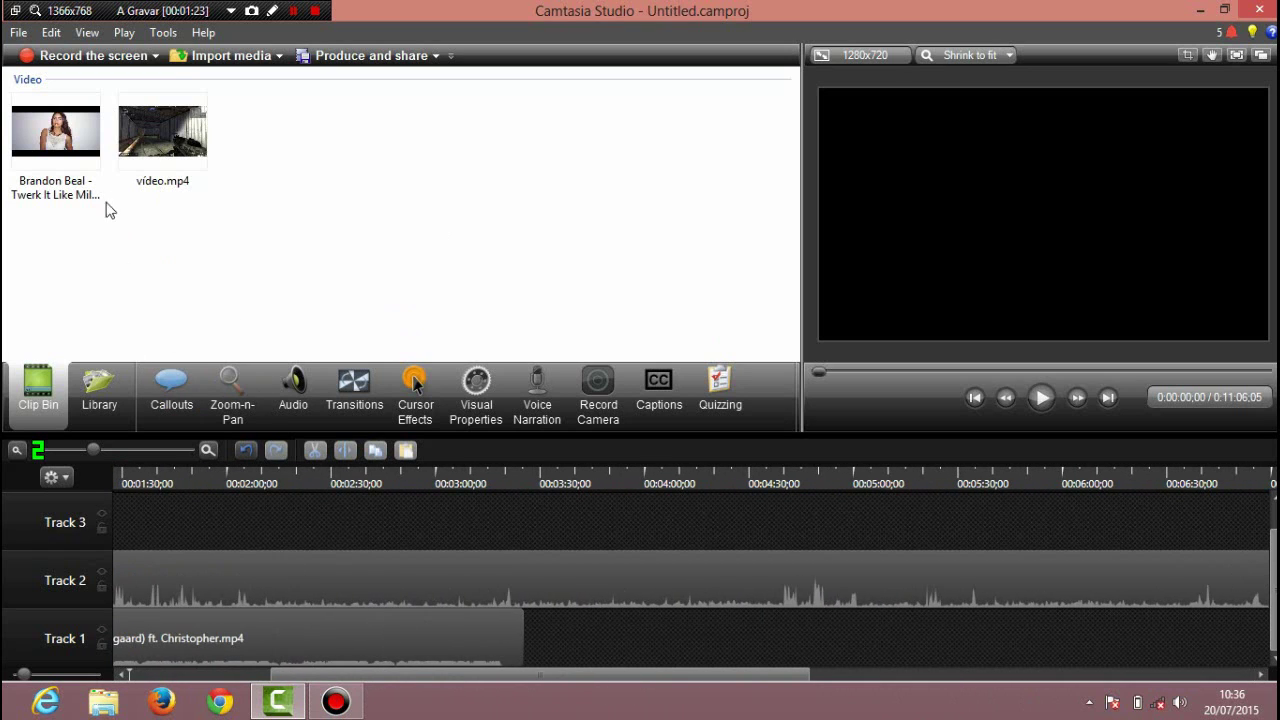
Add a second copy of the Brandon Beal music clip to Track 1, directly after the first one.
{"action": "left_click", "coordinate": [318, 636]}
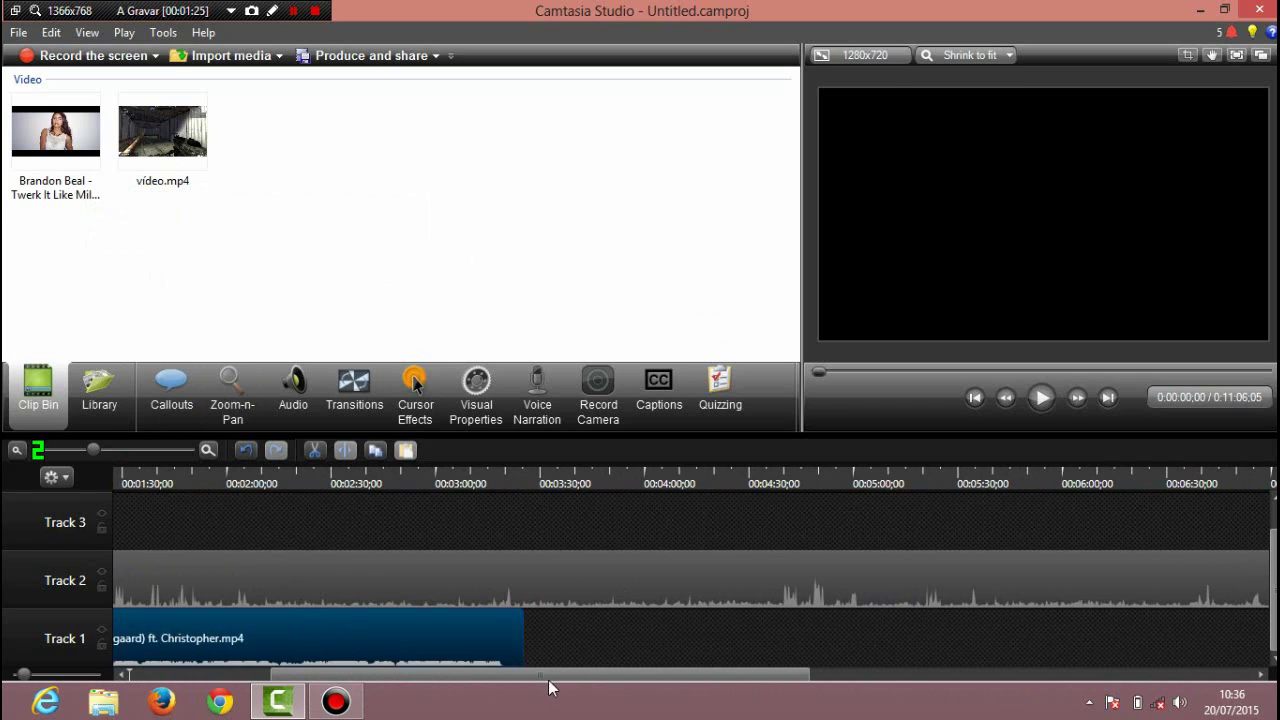
{"action": "left_click_drag", "start_coordinate": [549, 676], "coordinate": [395, 676]}
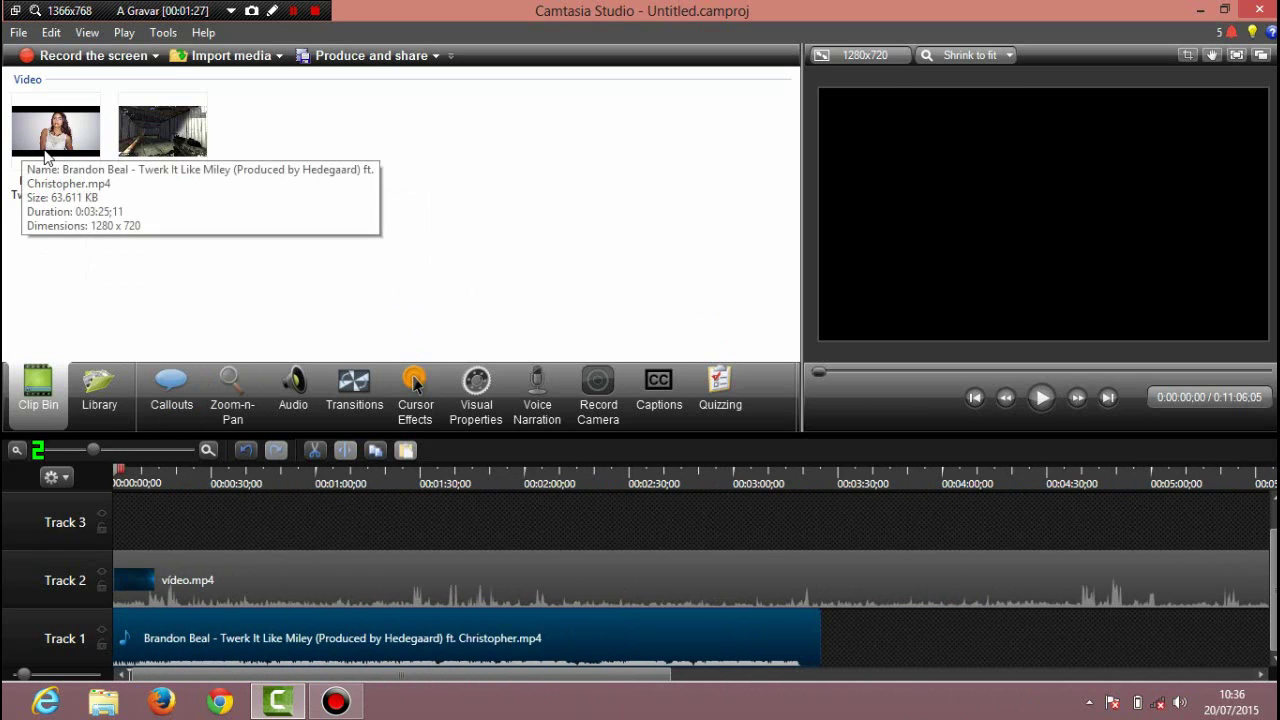
{"action": "left_click_drag", "start_coordinate": [84, 142], "coordinate": [845, 636]}
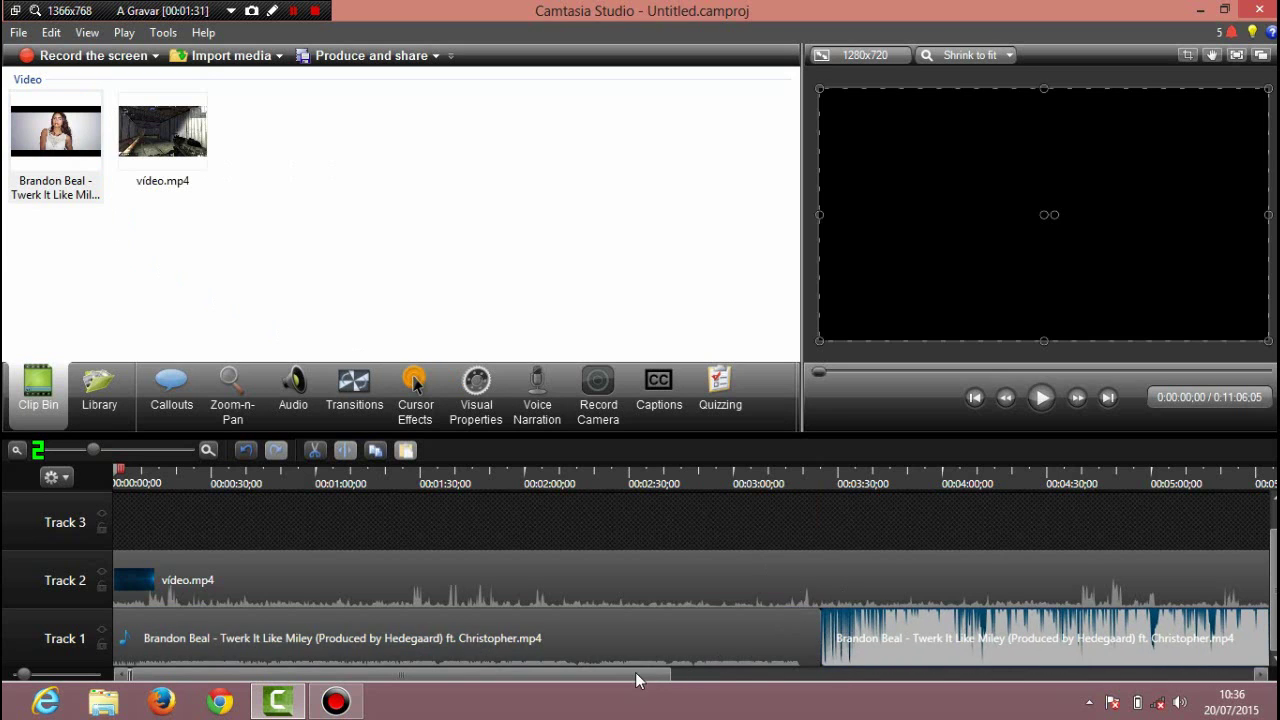
Add a third copy of the Brandon Beal music clip to Track 1, directly after the second one.
{"action": "left_click_drag", "start_coordinate": [635, 674], "coordinate": [1140, 676]}
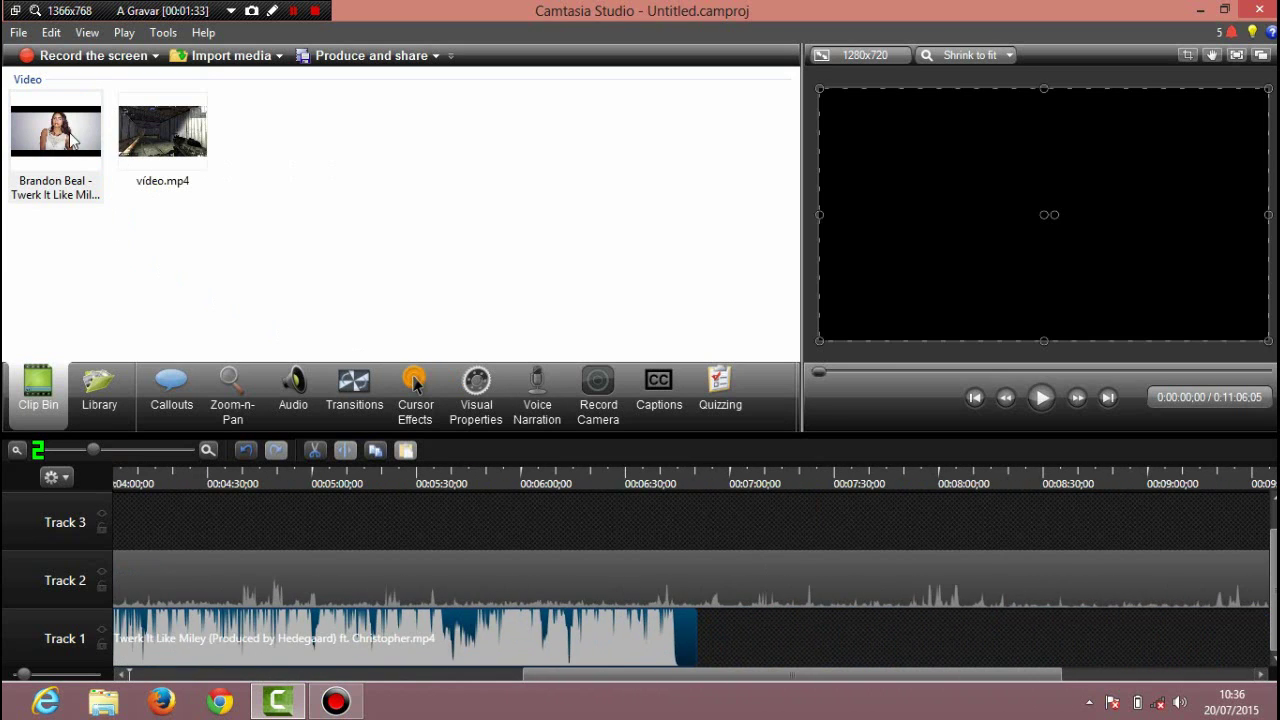
{"action": "left_click_drag", "start_coordinate": [56, 130], "coordinate": [567, 538]}
{"action": "left_click_drag", "start_coordinate": [717, 640], "coordinate": [717, 645]}
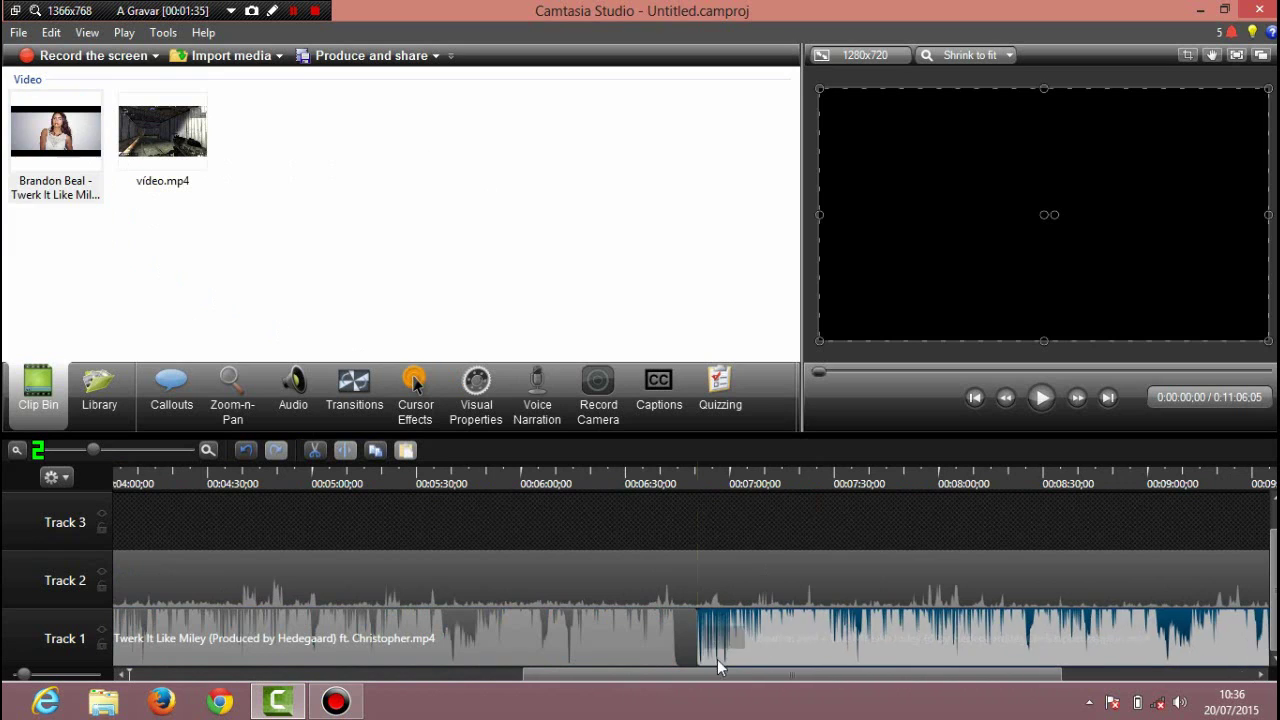
{"action": "left_click_drag", "start_coordinate": [810, 674], "coordinate": [928, 688]}
{"action": "scroll", "coordinate": [925, 645], "scroll_direction": "down", "scroll_amount": 2}
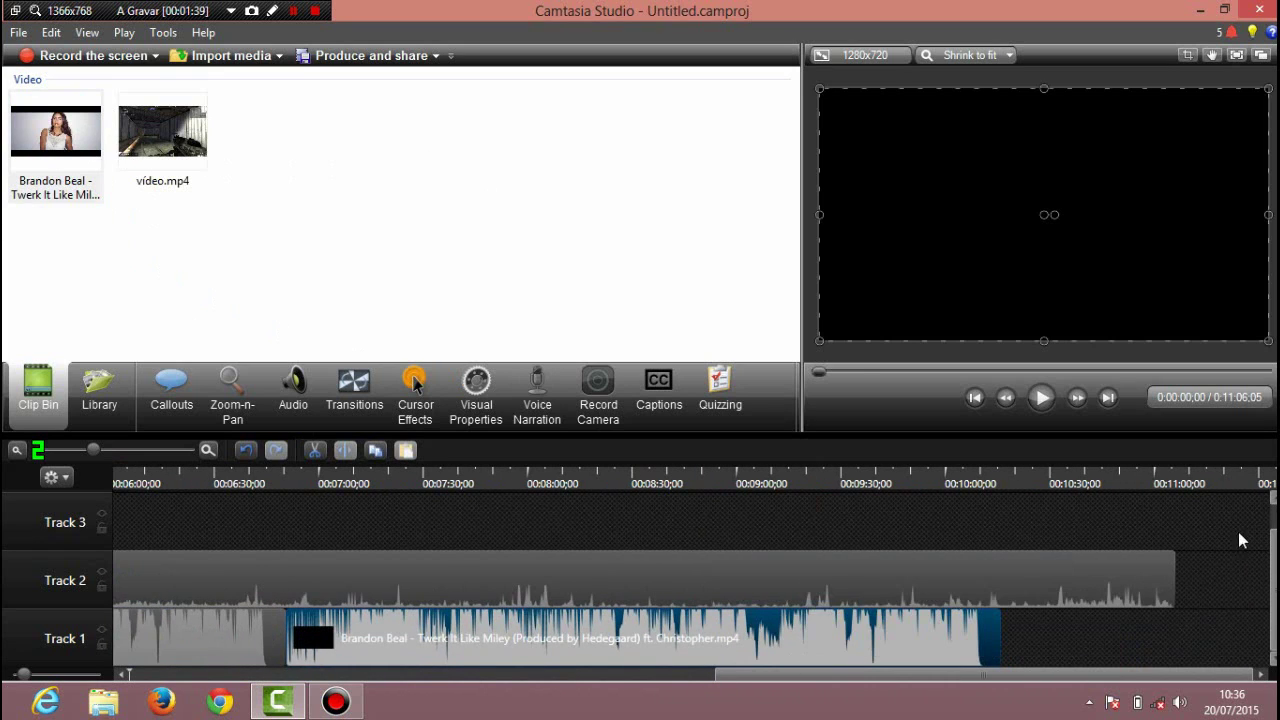
Lower the audio volume of the second music clip on Track 1 repeatedly until its waveform matches the first clip's low level.
{"action": "left_click_drag", "start_coordinate": [859, 688], "coordinate": [245, 672]}
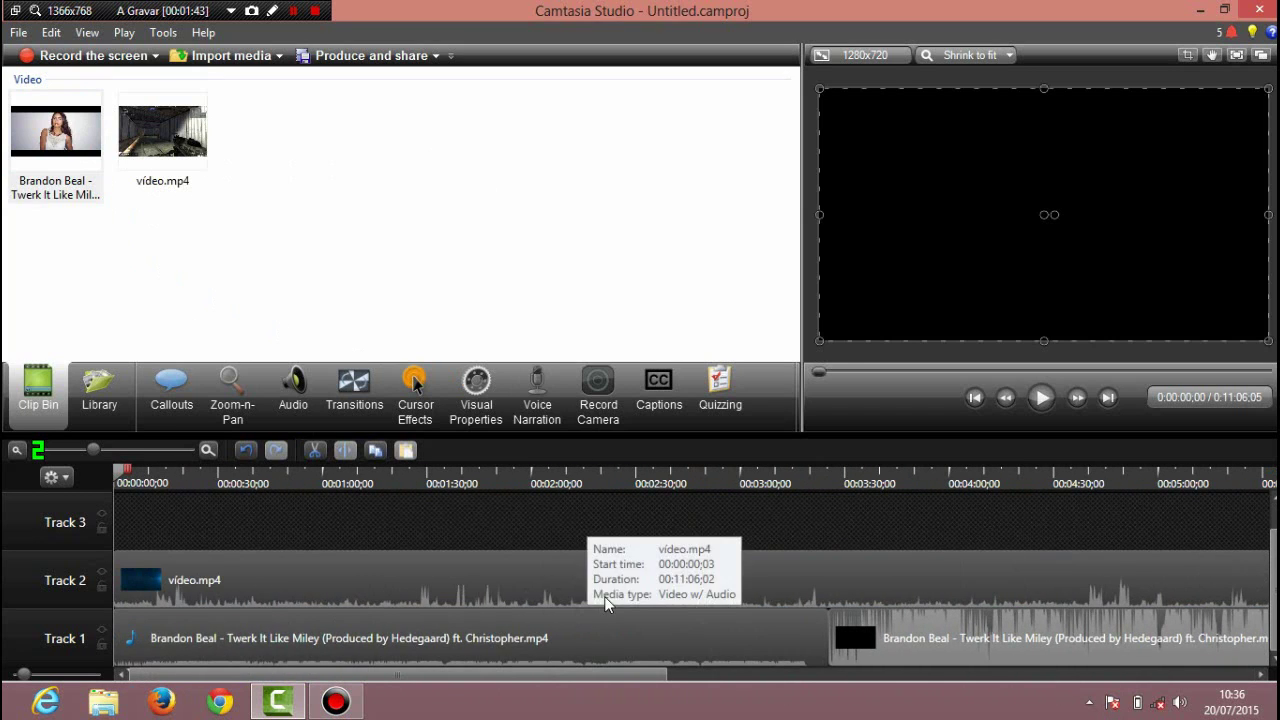
{"action": "left_click", "coordinate": [925, 625]}
{"action": "left_click", "coordinate": [294, 385]}
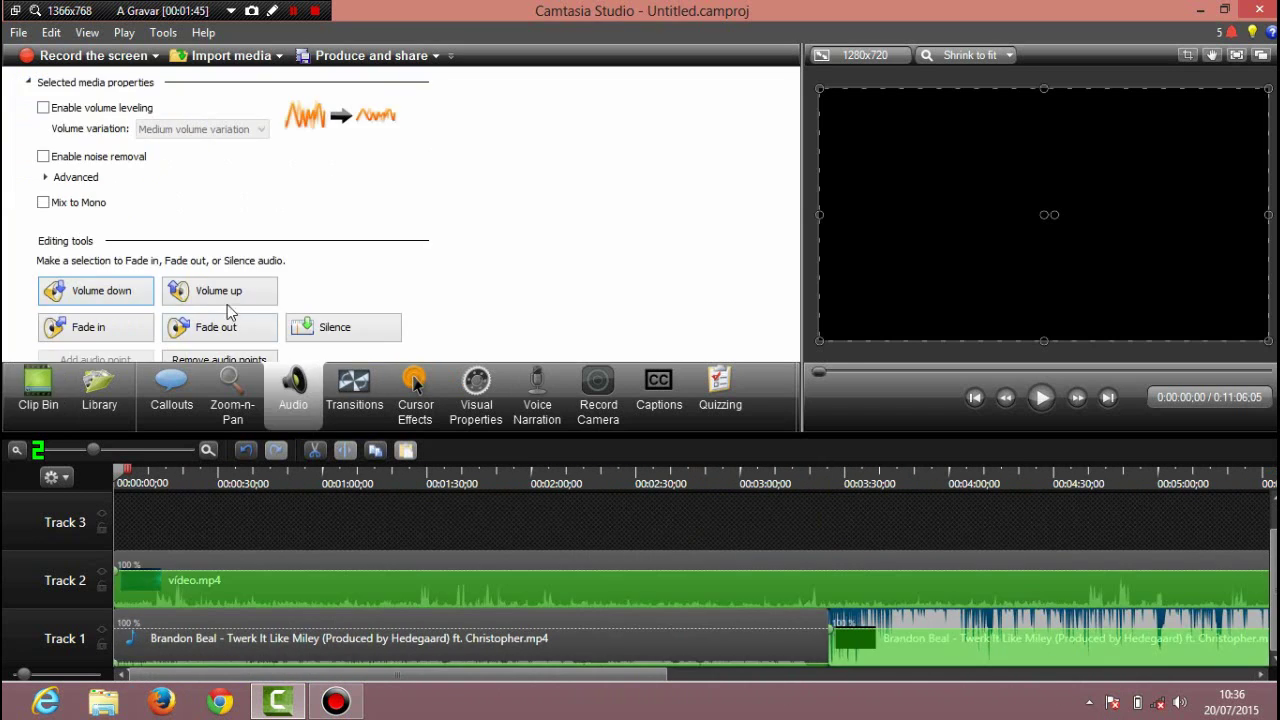
{"action": "left_click", "coordinate": [125, 291]}
{"action": "left_click", "coordinate": [125, 291]}
{"action": "left_click", "coordinate": [125, 291]}
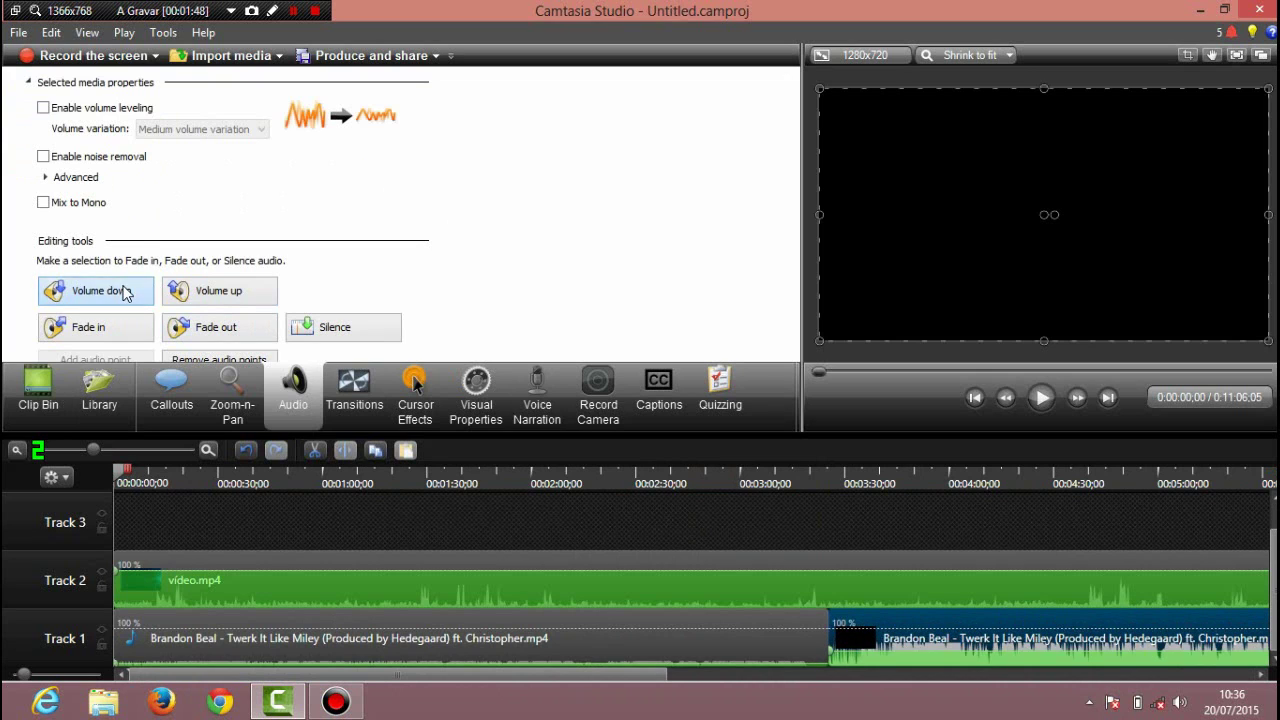
{"action": "left_click", "coordinate": [125, 291]}
{"action": "left_click", "coordinate": [125, 291]}
{"action": "left_click", "coordinate": [125, 291]}
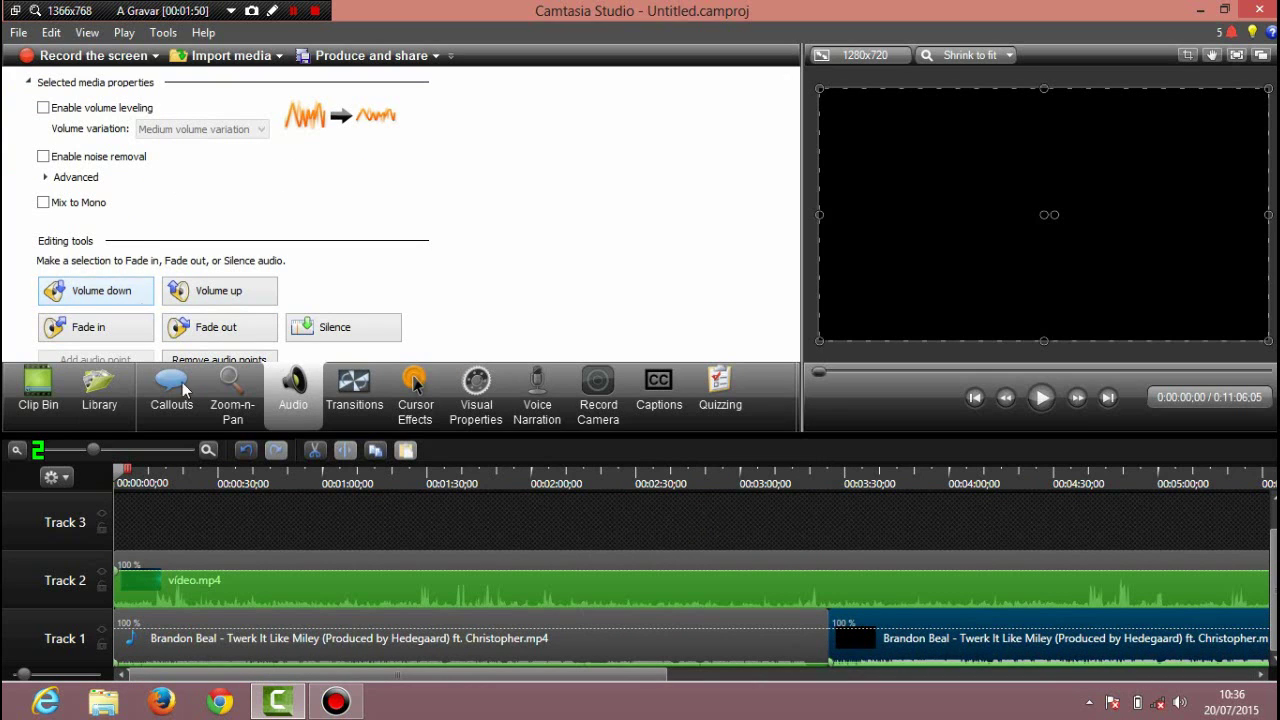
Lower the audio volume of the third music clip on Track 1 to the same low level as the clips before it.
{"action": "left_click_drag", "start_coordinate": [519, 672], "coordinate": [842, 611]}
{"action": "left_click", "coordinate": [106, 300]}
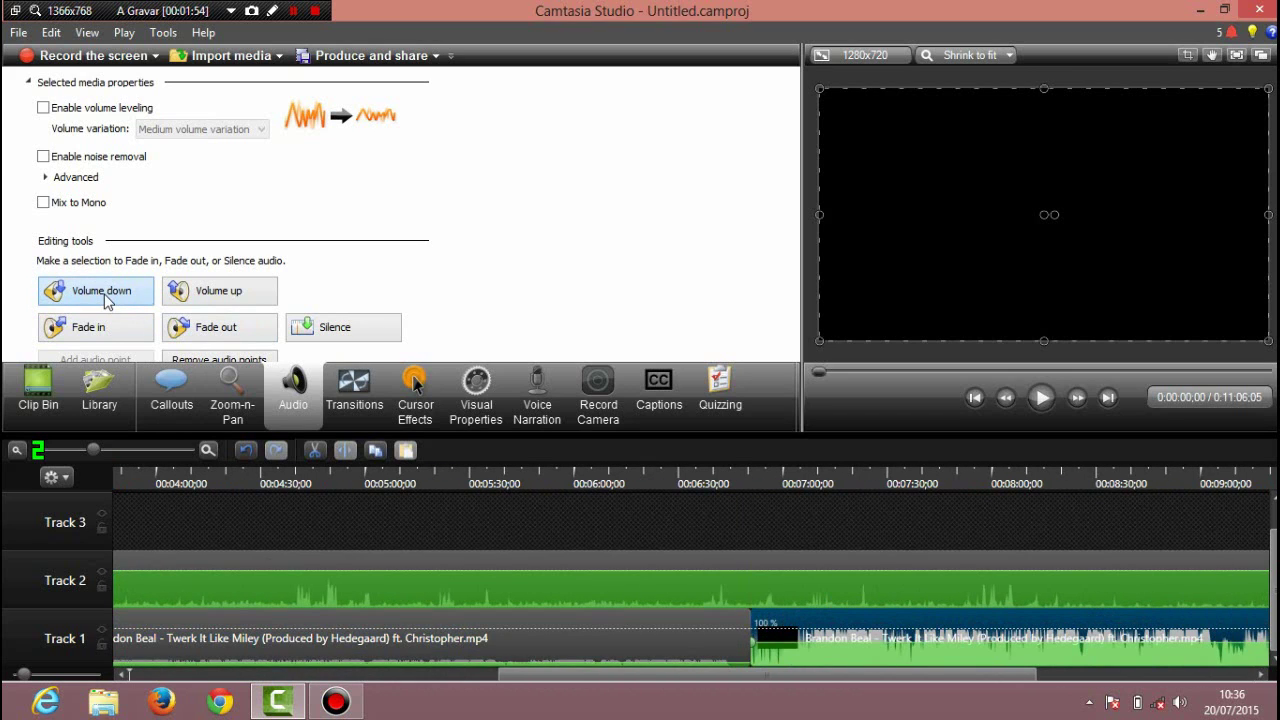
{"action": "left_click", "coordinate": [106, 297]}
{"action": "left_click", "coordinate": [106, 297]}
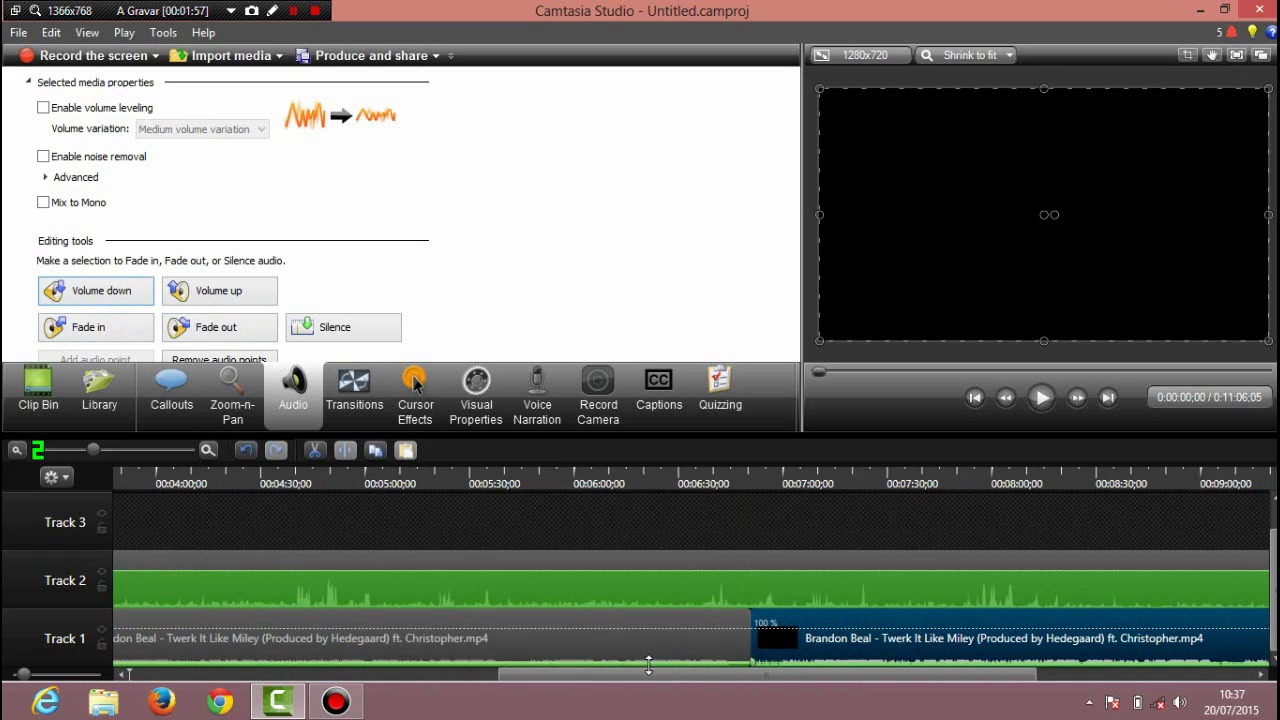
{"action": "left_click_drag", "start_coordinate": [695, 671], "coordinate": [785, 672]}
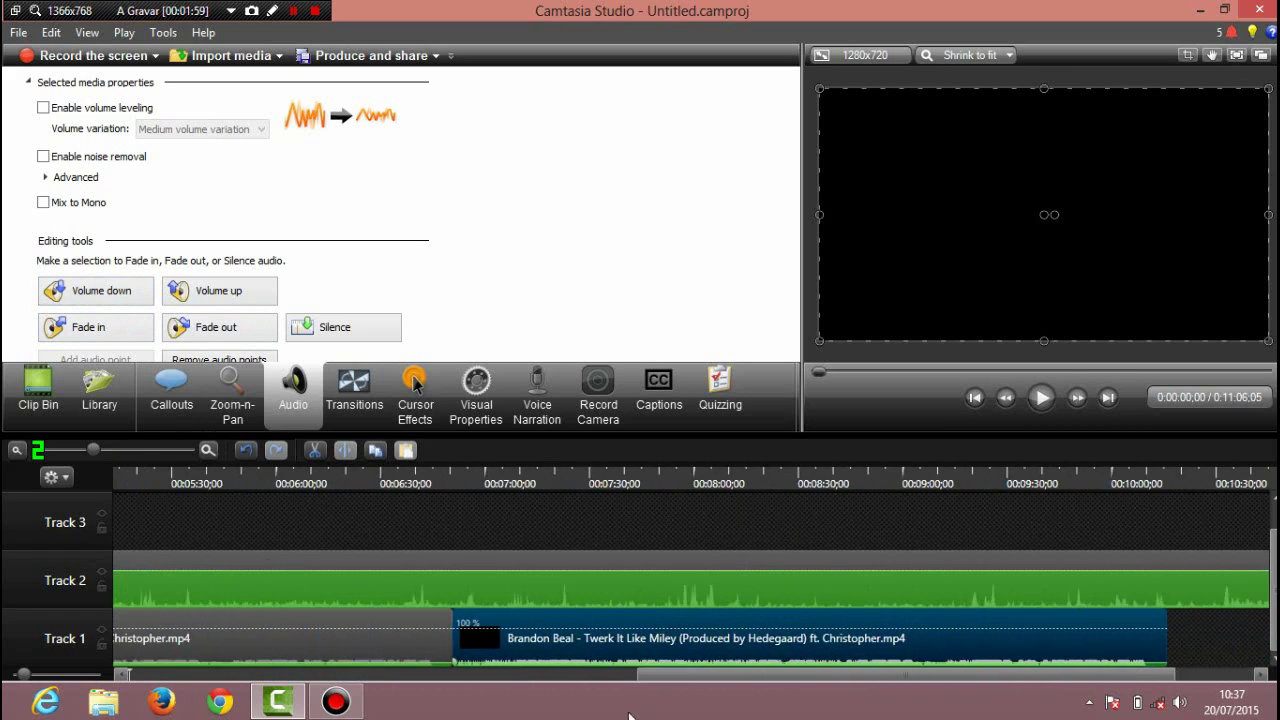
{"action": "left_click_drag", "start_coordinate": [640, 675], "coordinate": [235, 690]}
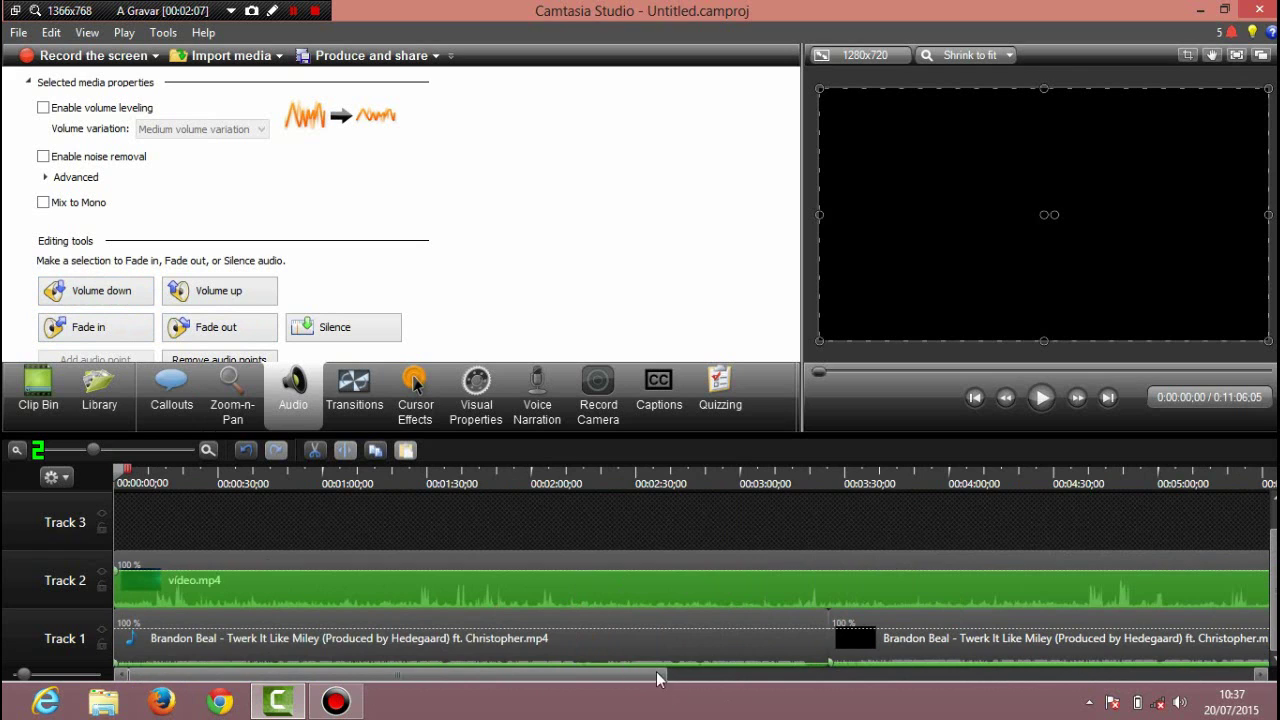
Add a fourth copy of the Brandon Beal music clip to Track 1, shortly after the end of the third one.
{"action": "scroll", "coordinate": [913, 640], "scroll_direction": "right", "scroll_amount": 3}
{"action": "scroll", "coordinate": [1057, 629], "scroll_direction": "right", "scroll_amount": 8}
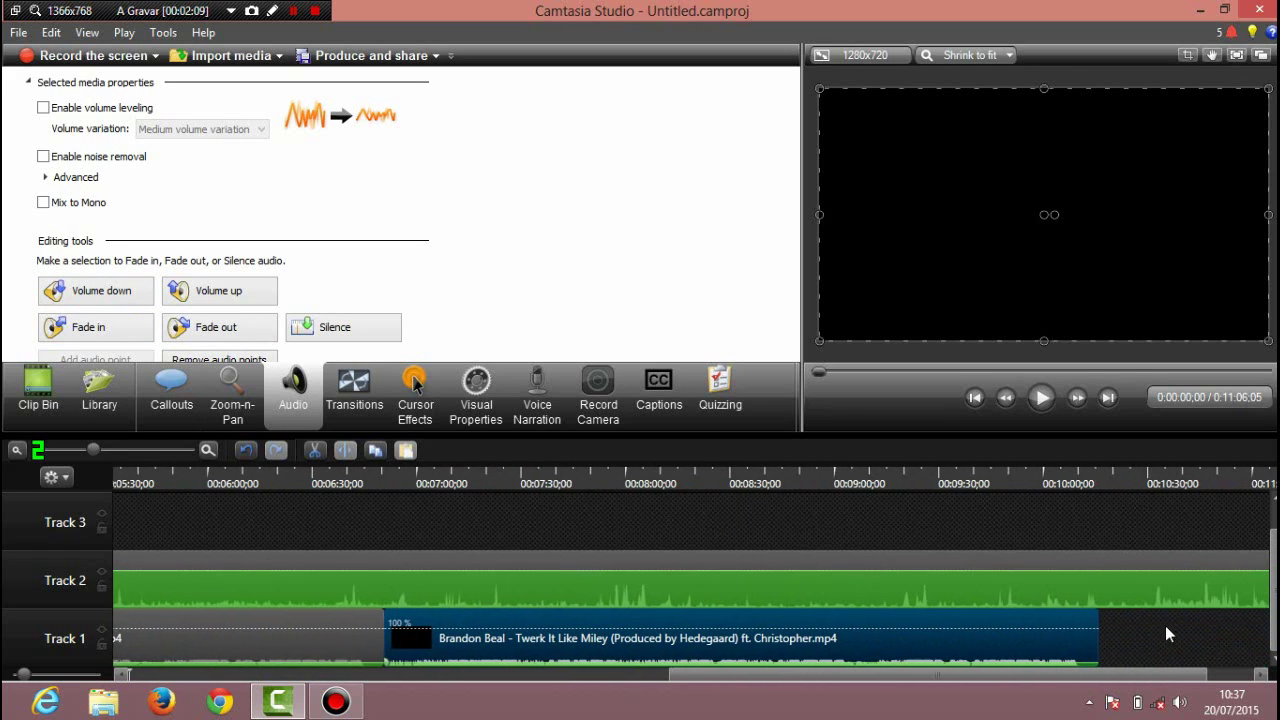
{"action": "scroll", "coordinate": [950, 681], "scroll_direction": "right", "scroll_amount": 1}
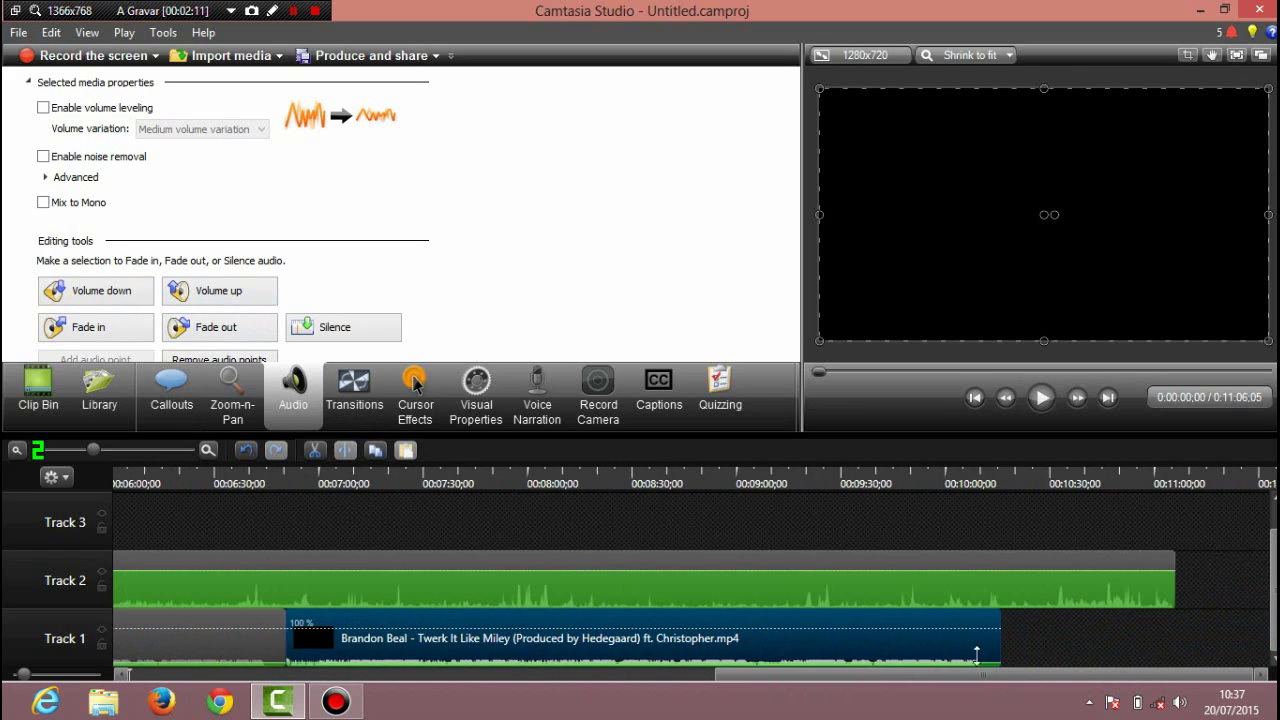
{"action": "left_click", "coordinate": [38, 390]}
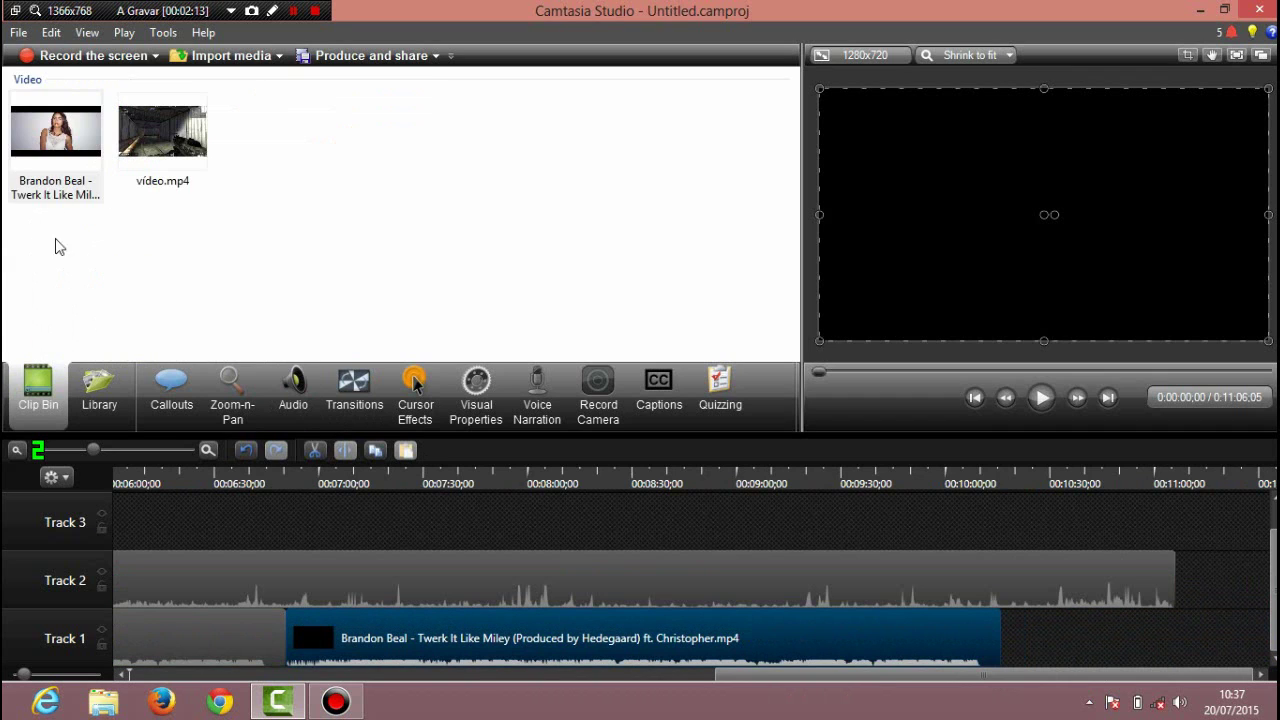
{"action": "left_click_drag", "start_coordinate": [54, 235], "coordinate": [1000, 658]}
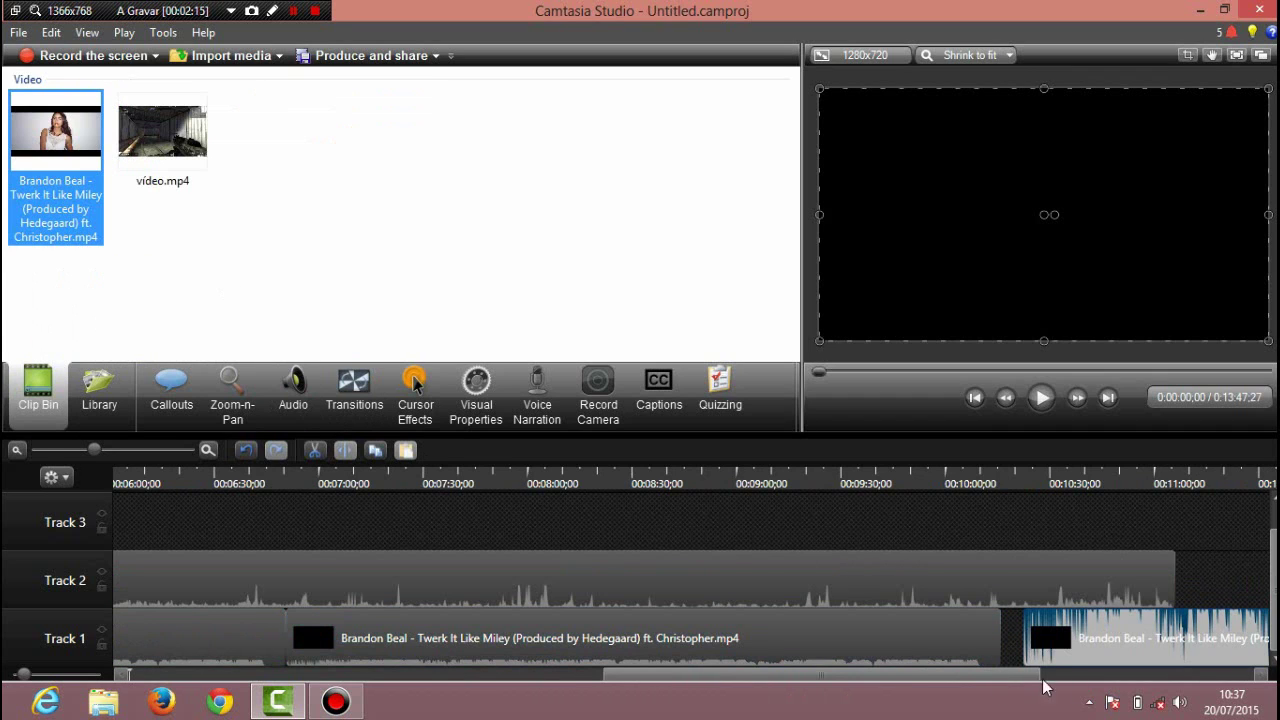
Trim the end of the fourth music clip on Track 1 to align with the end of vídeo.mp4 on Track 2.
{"action": "scroll", "coordinate": [1110, 675], "scroll_direction": "right", "scroll_amount": 1}
{"action": "scroll", "coordinate": [1112, 676], "scroll_direction": "right", "scroll_amount": 3}
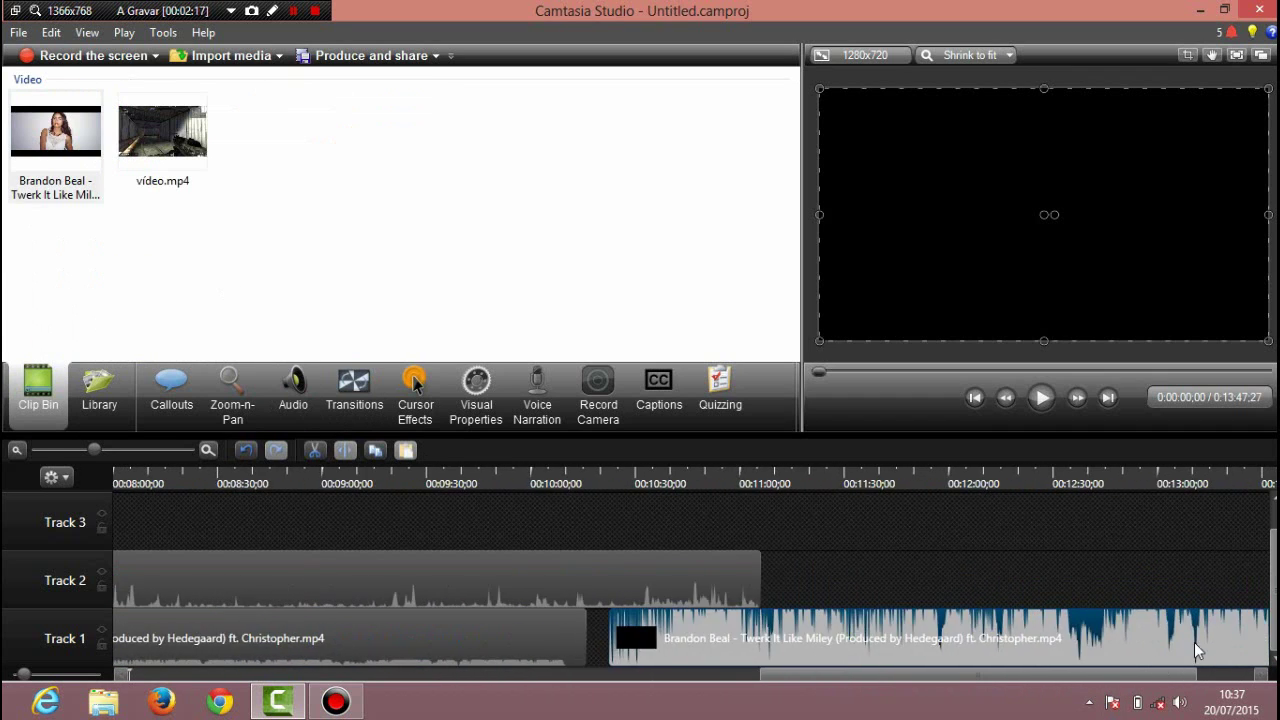
{"action": "scroll", "coordinate": [1178, 646], "scroll_direction": "right", "scroll_amount": 1}
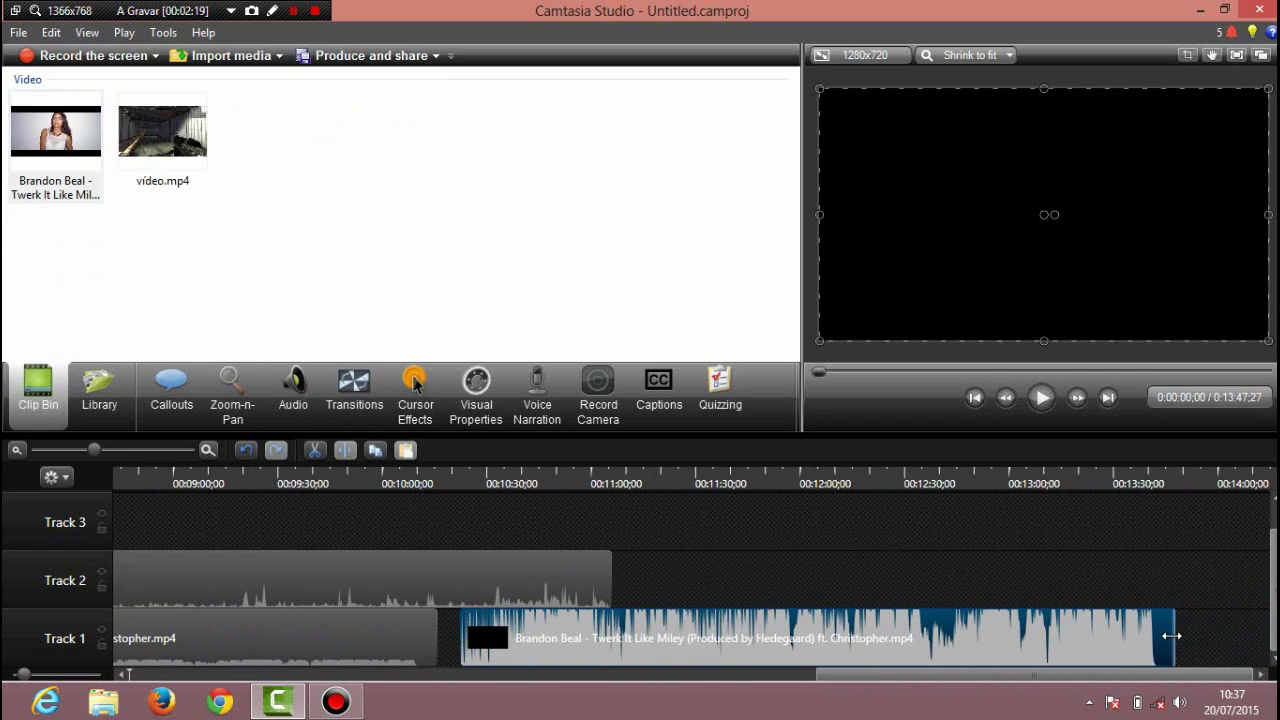
{"action": "left_click_drag", "start_coordinate": [1171, 636], "coordinate": [1077, 641]}
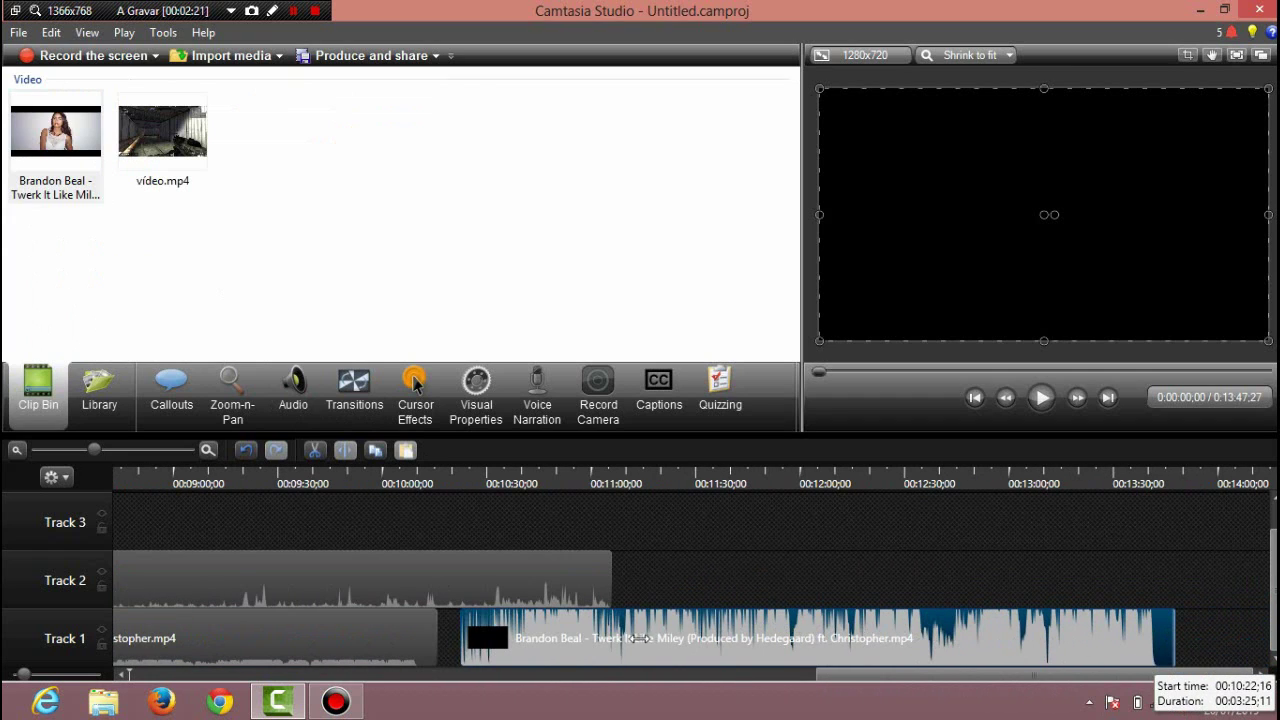
{"action": "left_click_drag", "start_coordinate": [610, 636], "coordinate": [612, 636]}
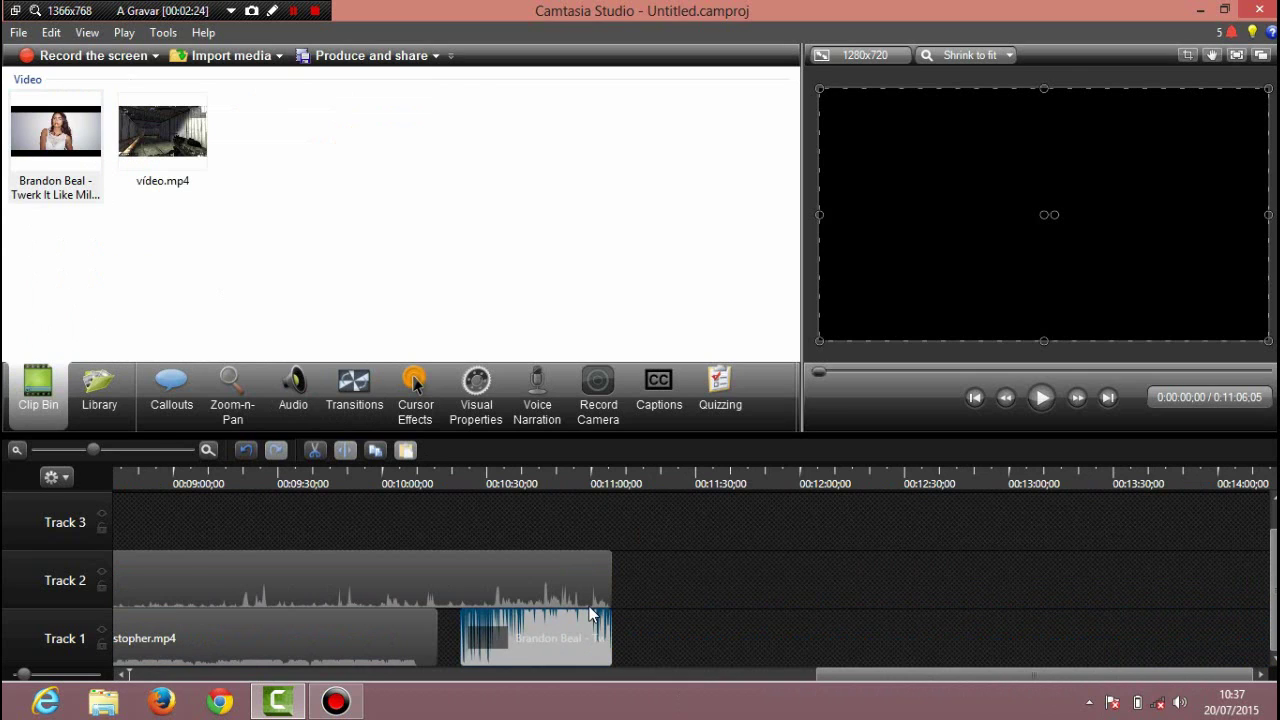
Apply a Fade transition to the end of vídeo.mp4 on Track 2 and place the playhead at 0:11:03;27.
{"action": "left_click", "coordinate": [354, 392]}
{"action": "left_click_drag", "start_coordinate": [360, 263], "coordinate": [608, 531]}
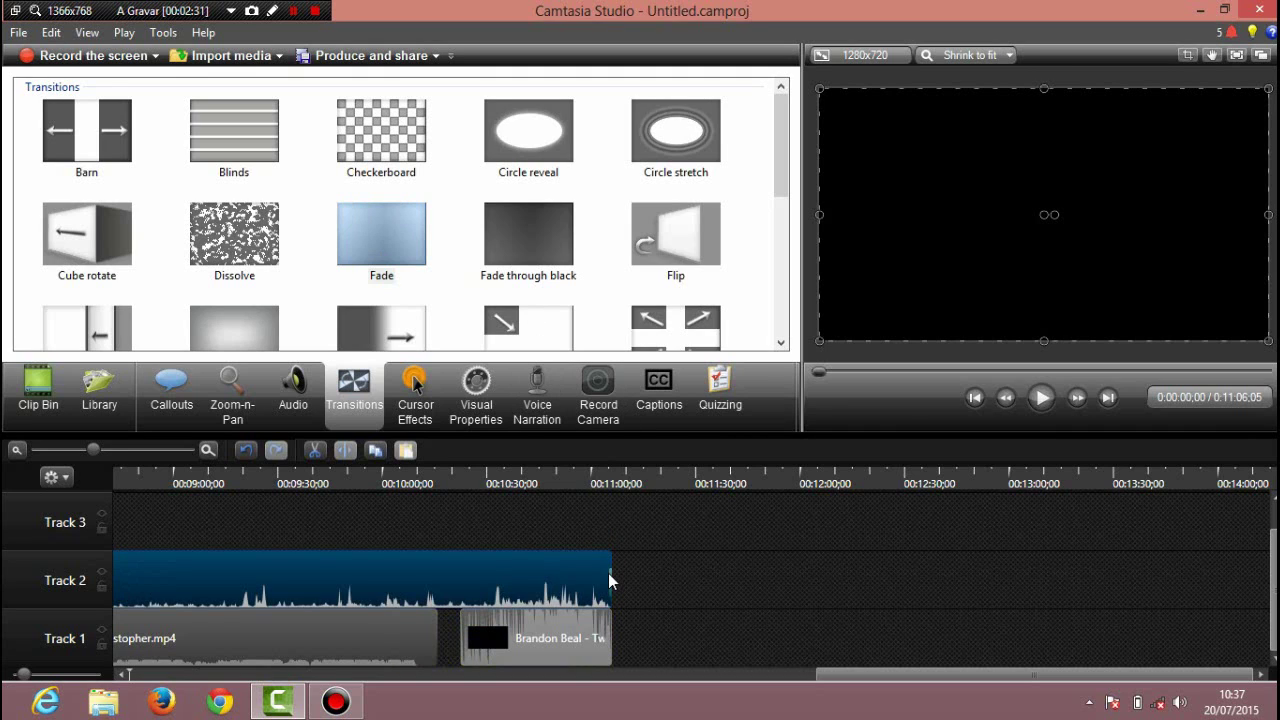
{"action": "right_click", "coordinate": [613, 568]}
{"action": "left_click", "coordinate": [648, 608]}
{"action": "left_click", "coordinate": [604, 470]}
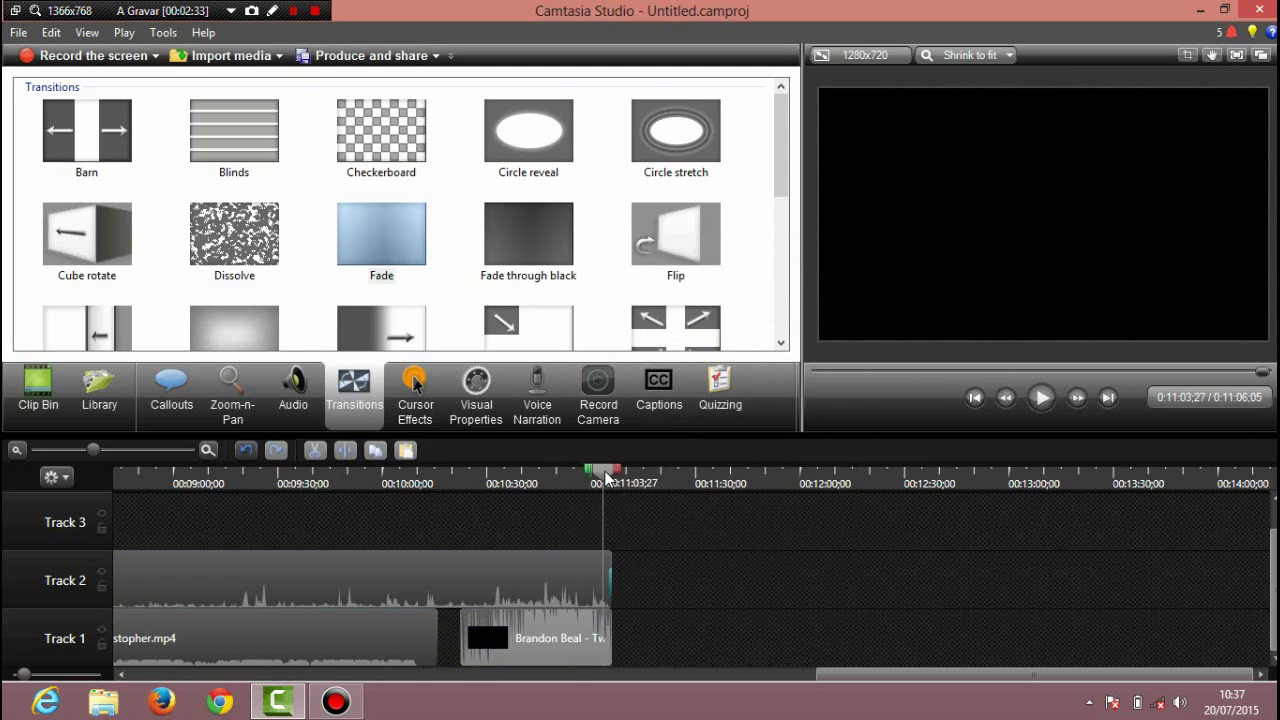
Silence the audio of vídeo.mp4 on Track 2 and of the fourth music clip on Track 1.
{"action": "right_click", "coordinate": [352, 598]}
{"action": "left_click", "coordinate": [301, 579]}
{"action": "right_click", "coordinate": [301, 579]}
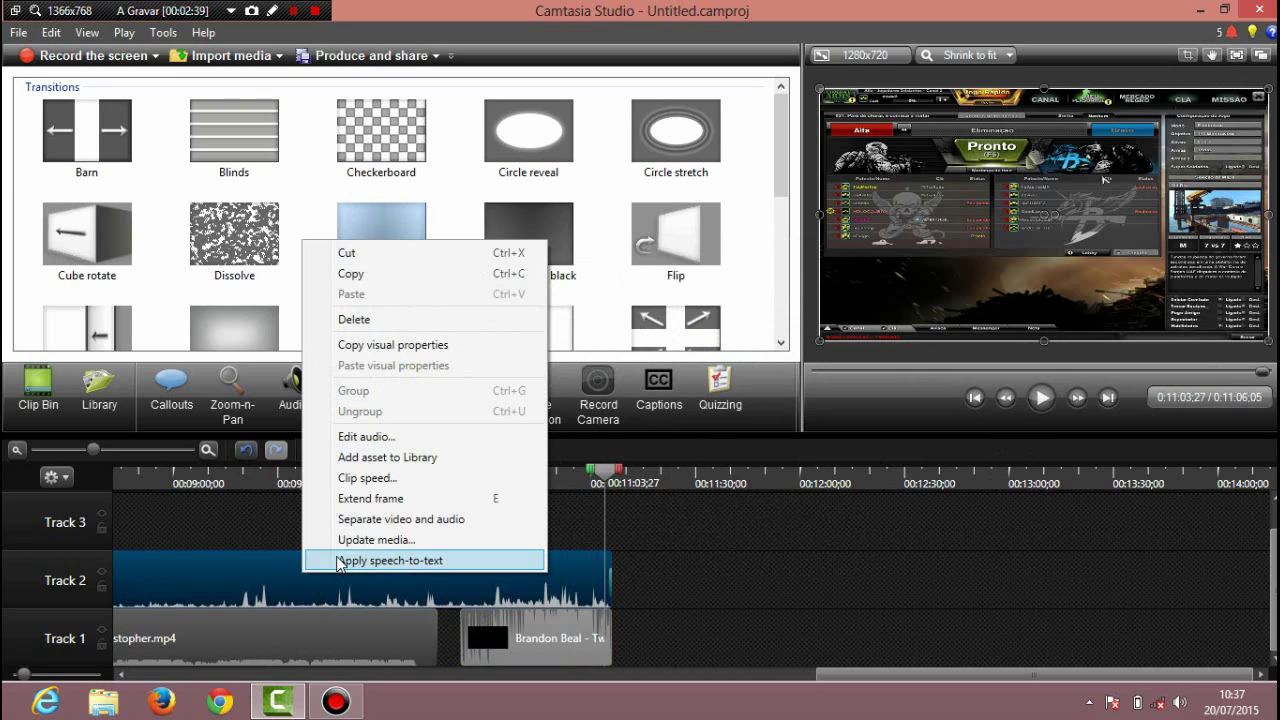
{"action": "left_click", "coordinate": [276, 580]}
{"action": "left_click", "coordinate": [293, 395]}
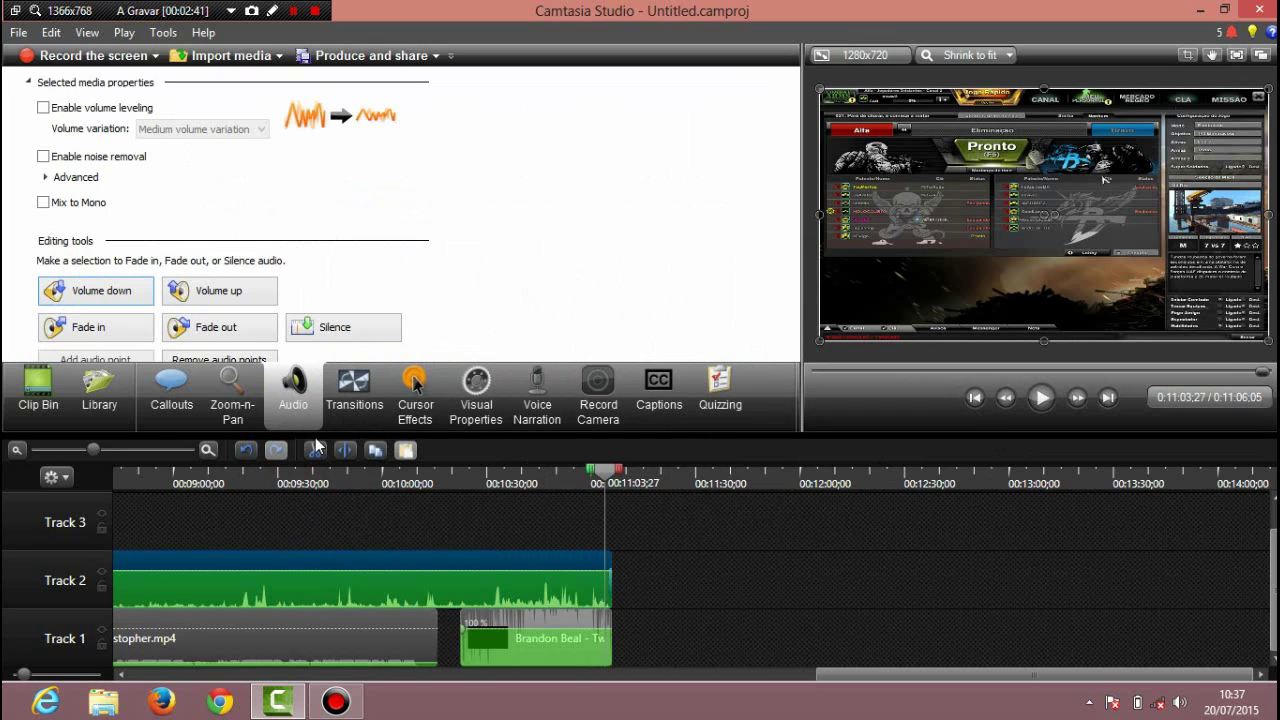
{"action": "left_click", "coordinate": [325, 328]}
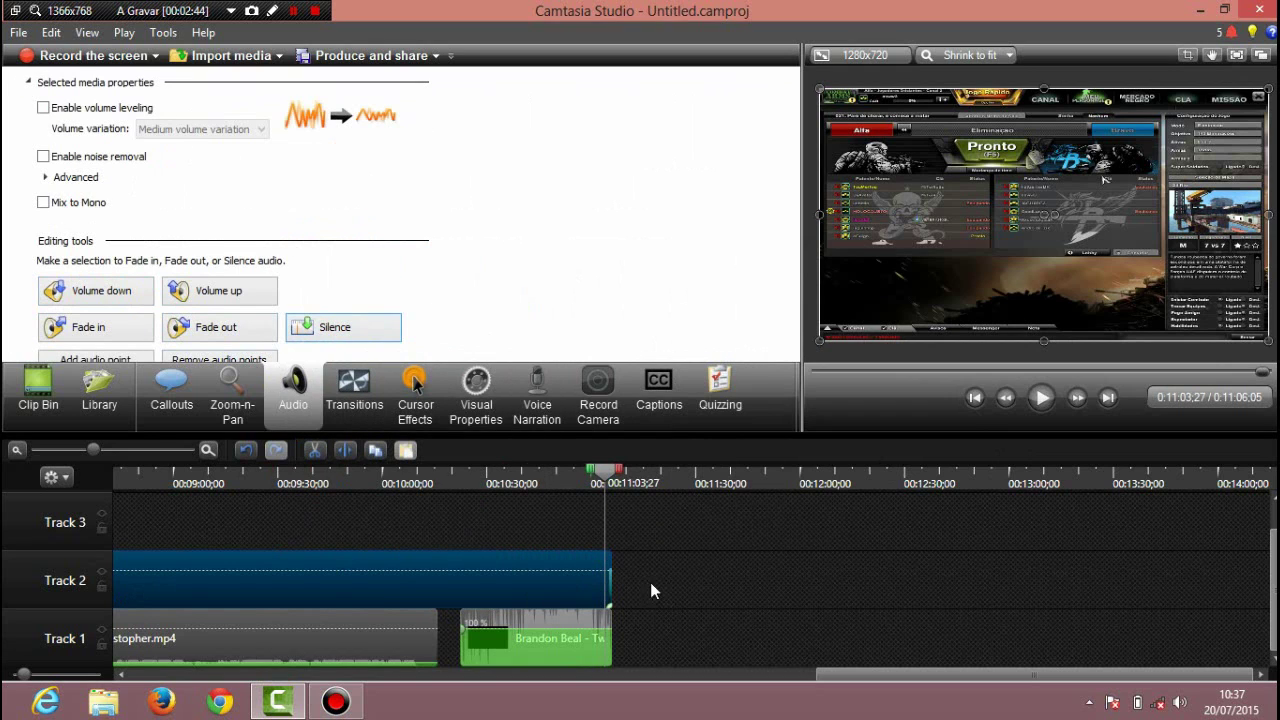
{"action": "left_click", "coordinate": [572, 622]}
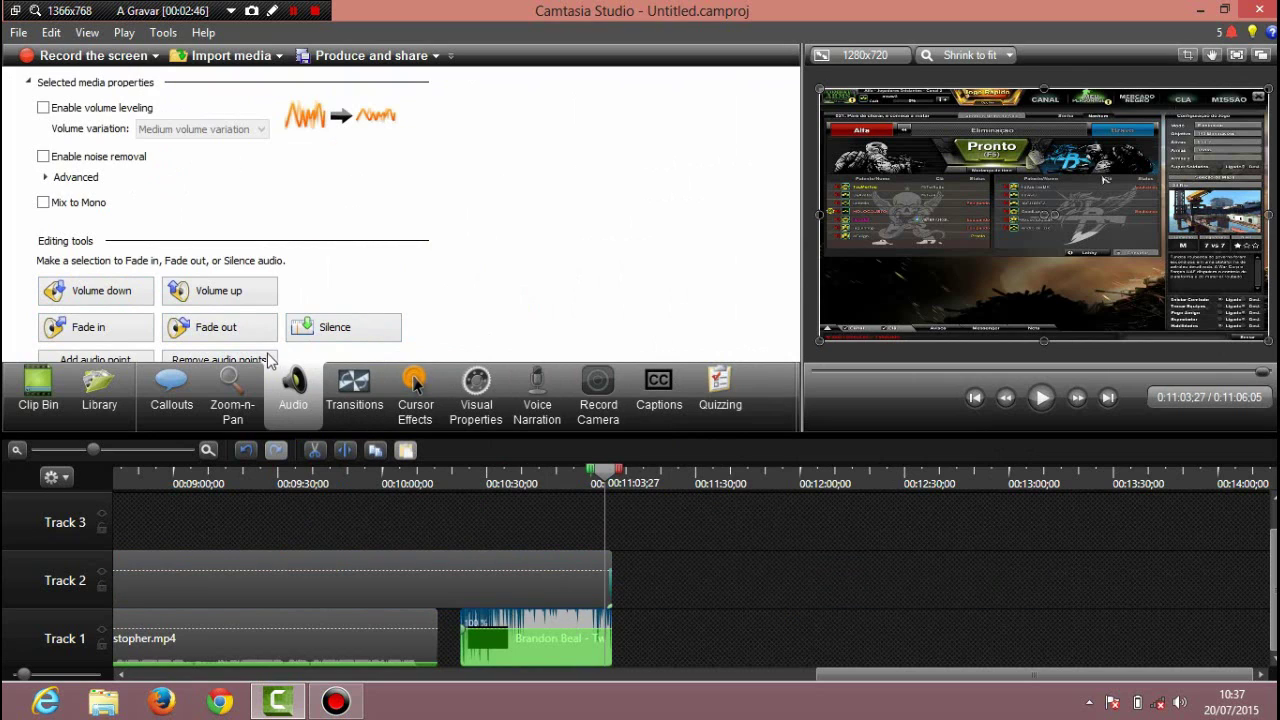
{"action": "left_click", "coordinate": [350, 329]}
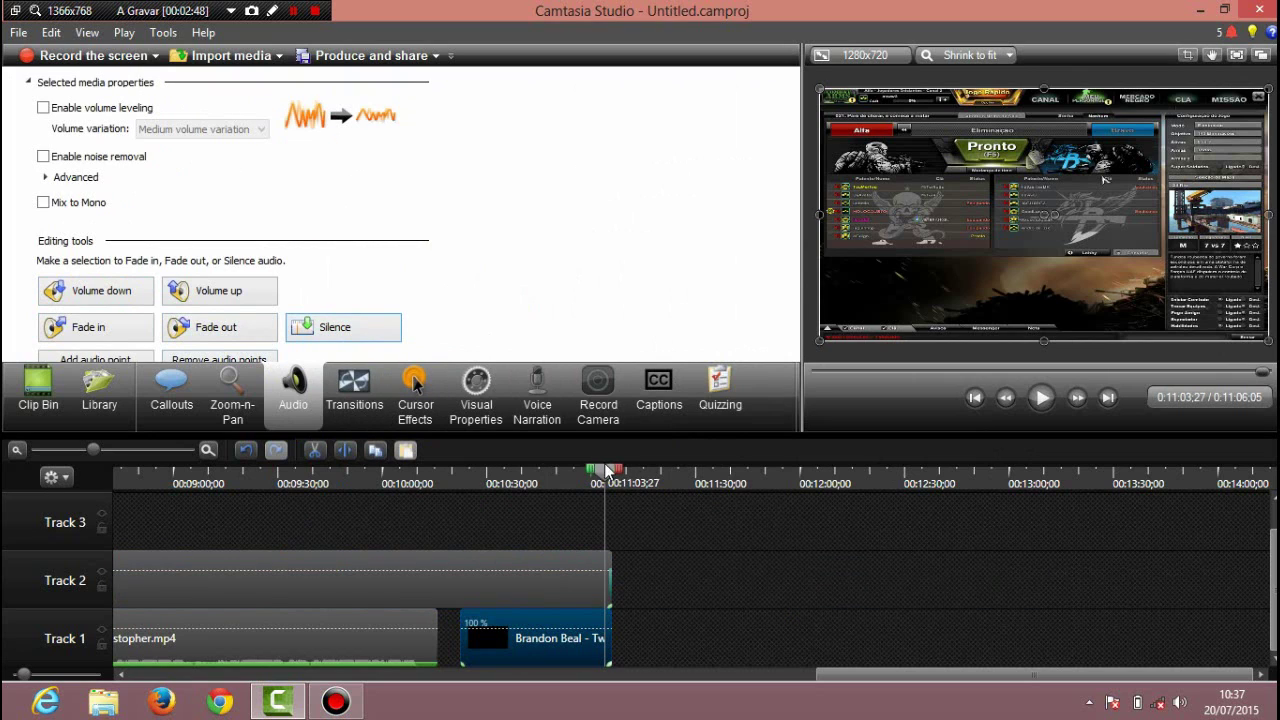
Play back the last seconds of the timeline to check the ending after silencing the audio.
{"action": "left_click_drag", "start_coordinate": [607, 470], "coordinate": [579, 470]}
{"action": "left_click", "coordinate": [1035, 400]}
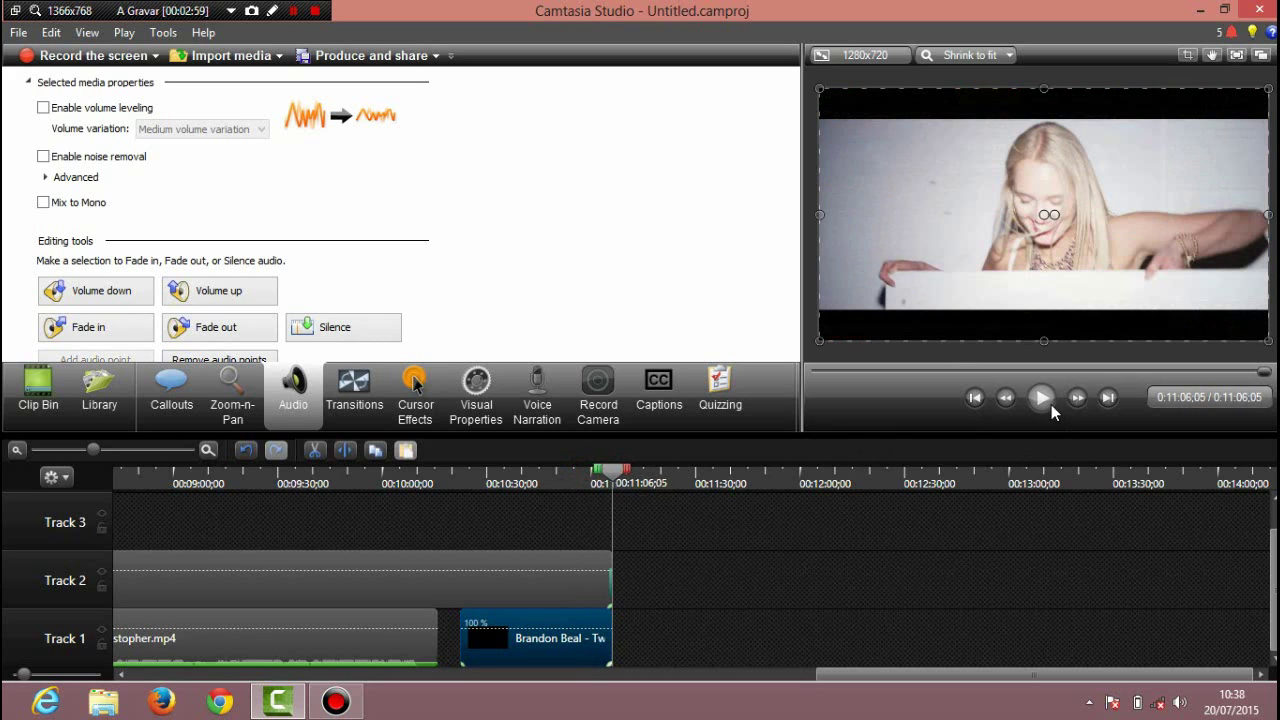
{"action": "left_click", "coordinate": [1050, 400]}
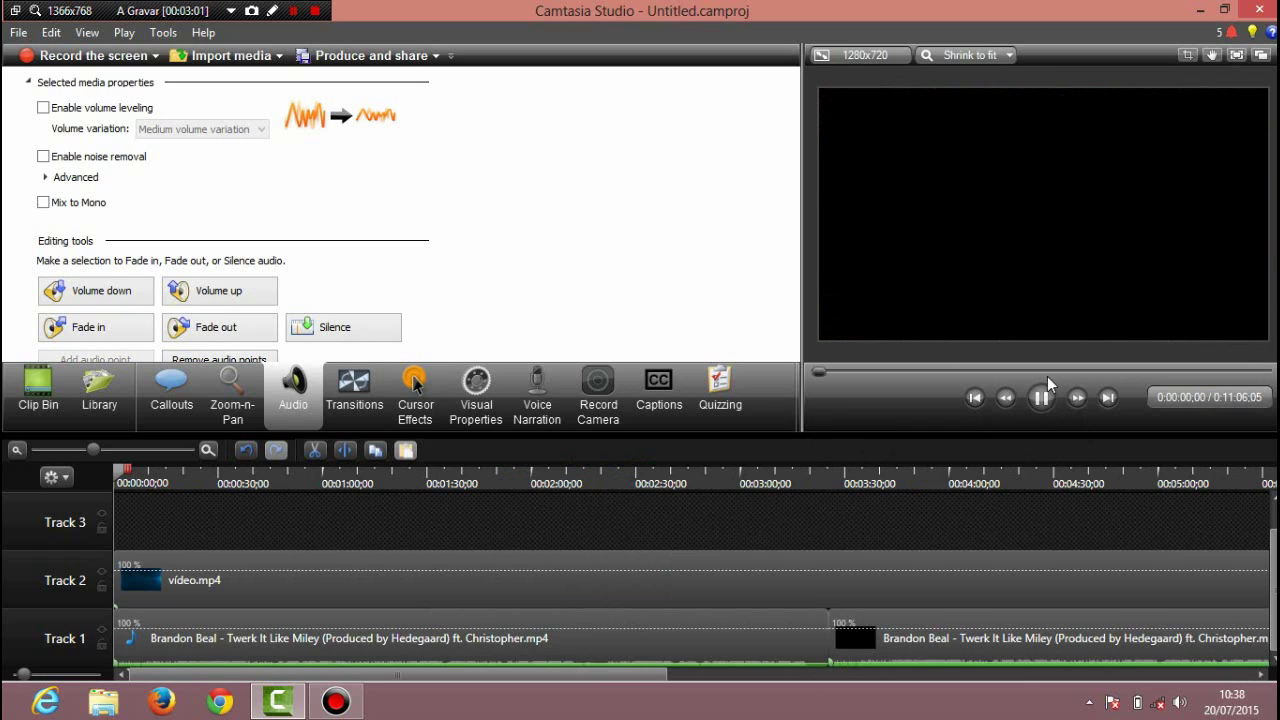
{"action": "left_click", "coordinate": [1042, 398]}
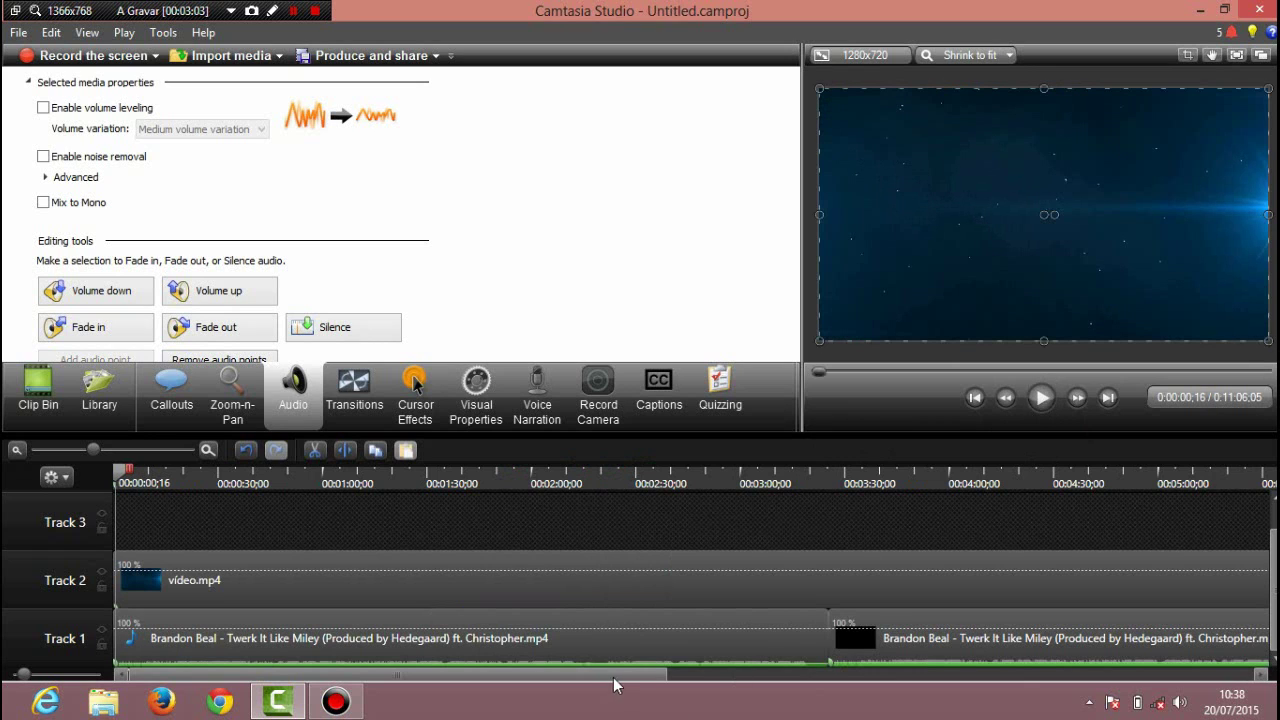
Separate the video and audio of the fourth music clip on Track 1 and delete its video part.
{"action": "scroll", "coordinate": [804, 645], "scroll_direction": "down", "scroll_amount": 5}
{"action": "scroll", "coordinate": [971, 638], "scroll_direction": "down", "scroll_amount": 5}
{"action": "left_click", "coordinate": [1106, 638]}
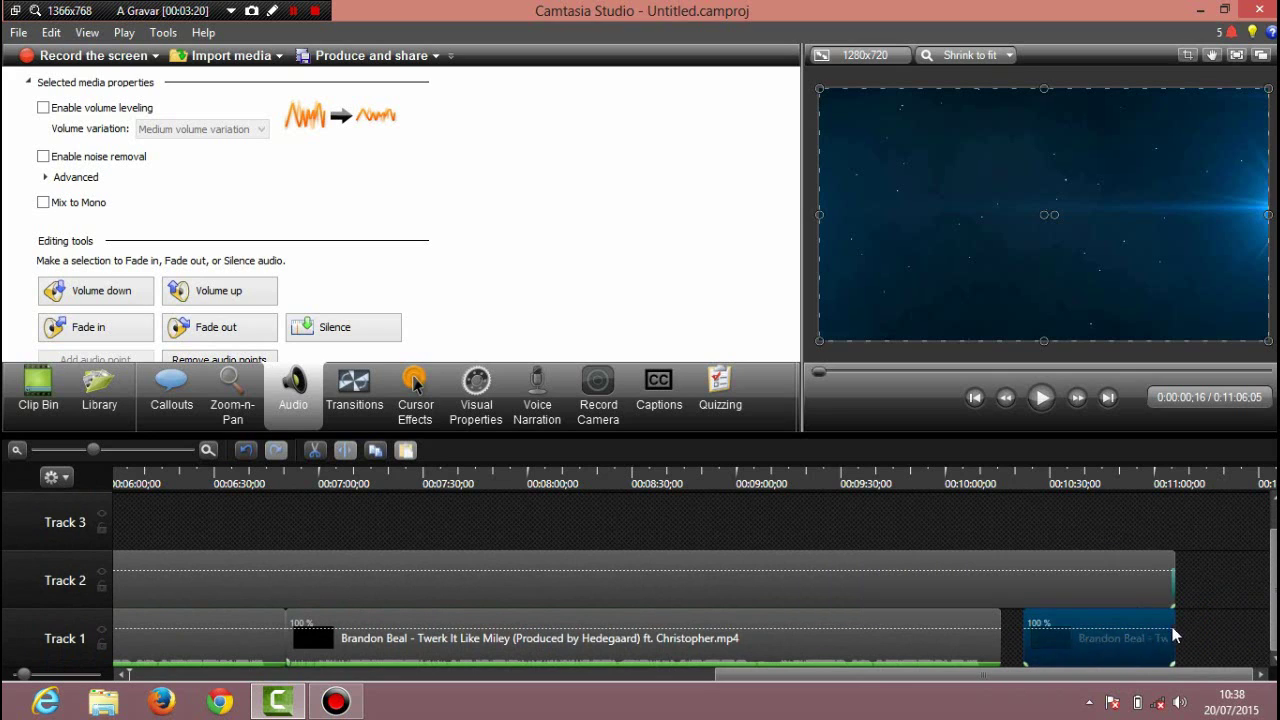
{"action": "right_click", "coordinate": [1082, 617]}
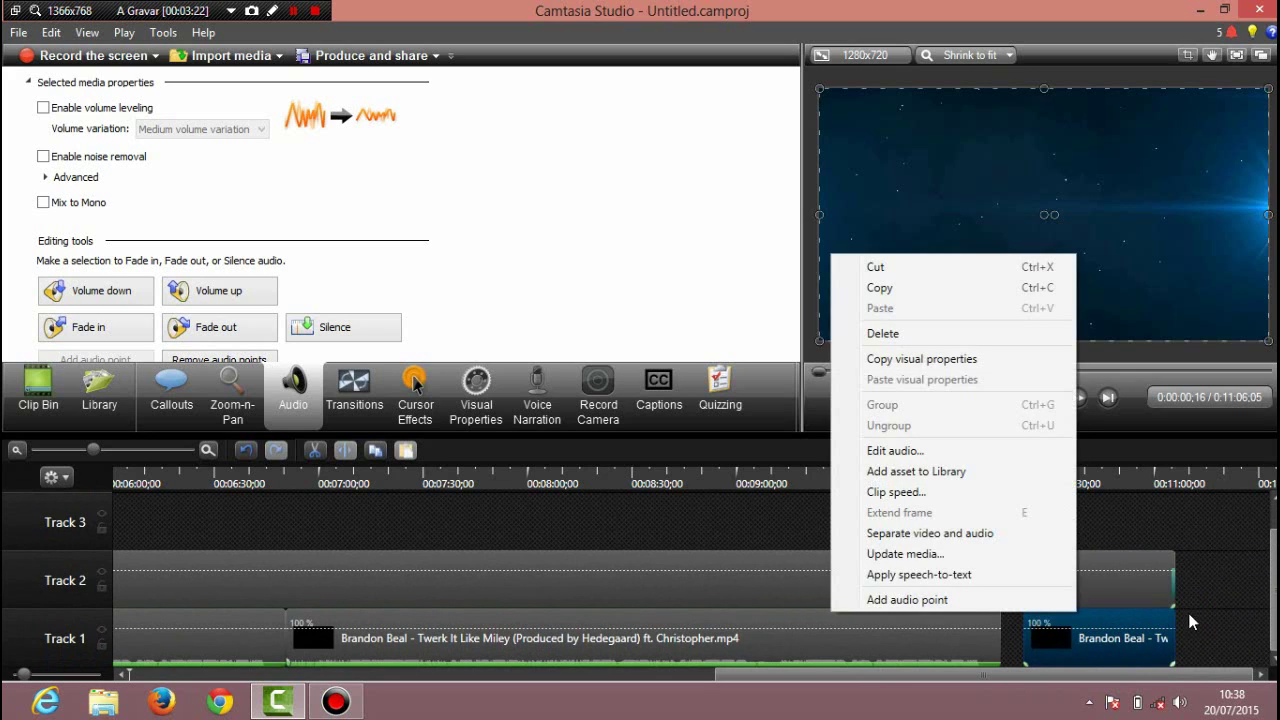
{"action": "left_click", "coordinate": [930, 534]}
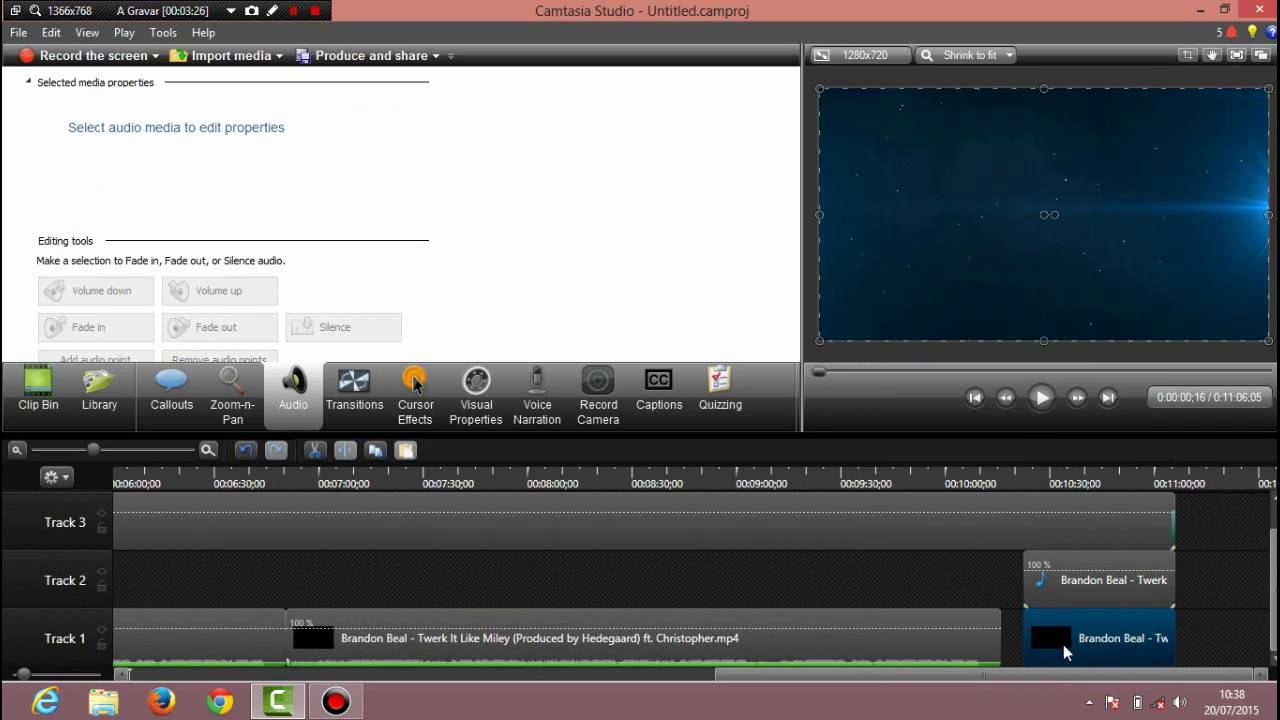
{"action": "key", "text": "Delete"}
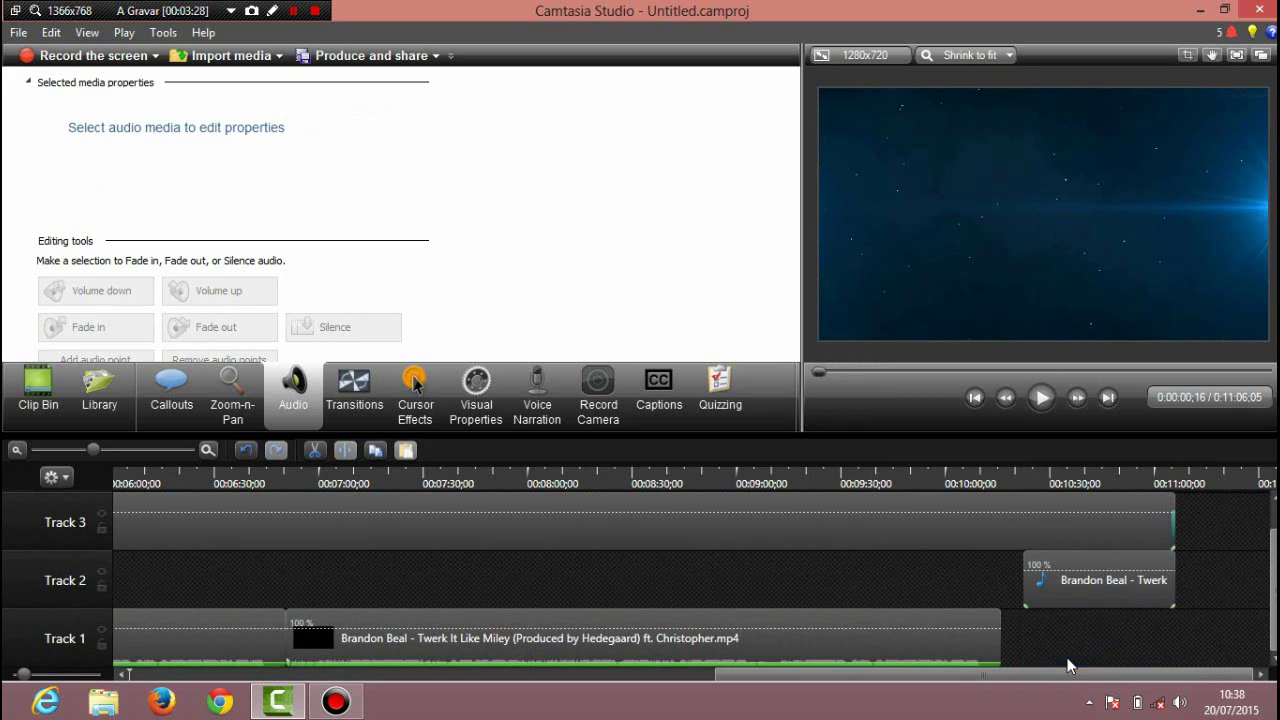
Move vídeo.mp4 back to Track 2 and the separated music audio to Track 1, aligned with the end of vídeo.mp4.
{"action": "left_click_drag", "start_coordinate": [1124, 570], "coordinate": [1078, 637]}
{"action": "left_click", "coordinate": [1110, 545]}
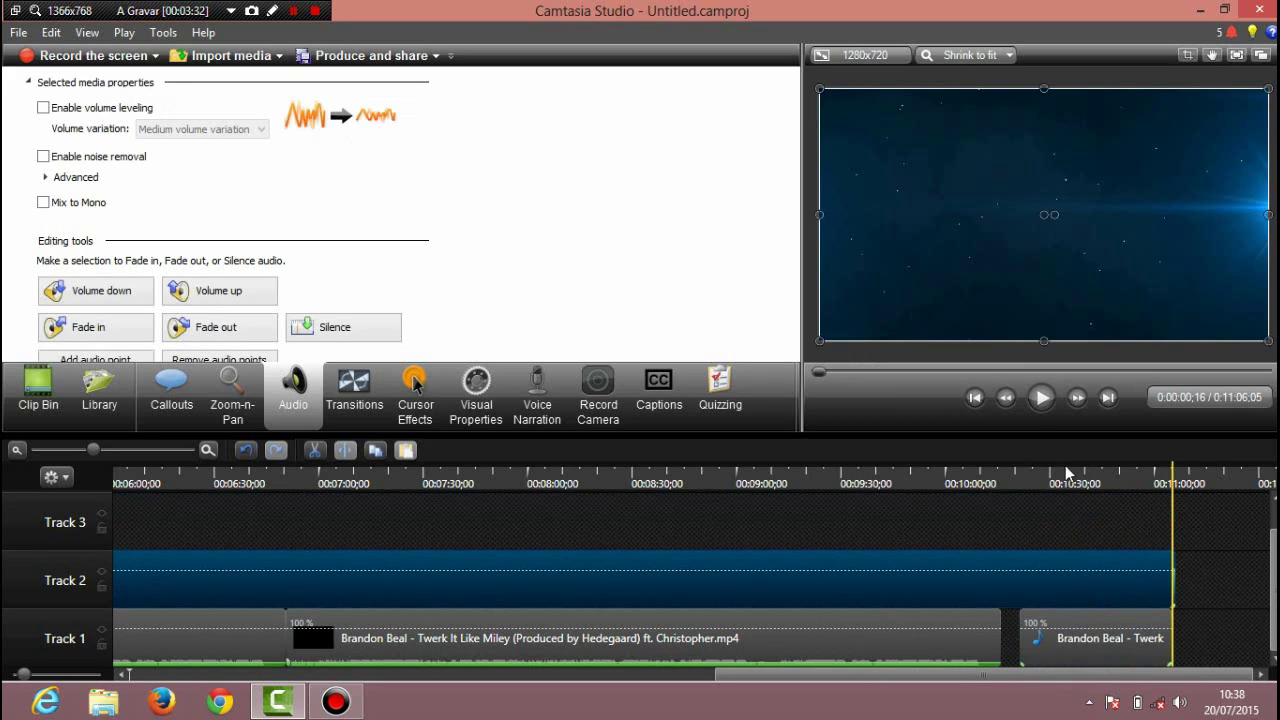
{"action": "left_click", "coordinate": [1095, 484]}
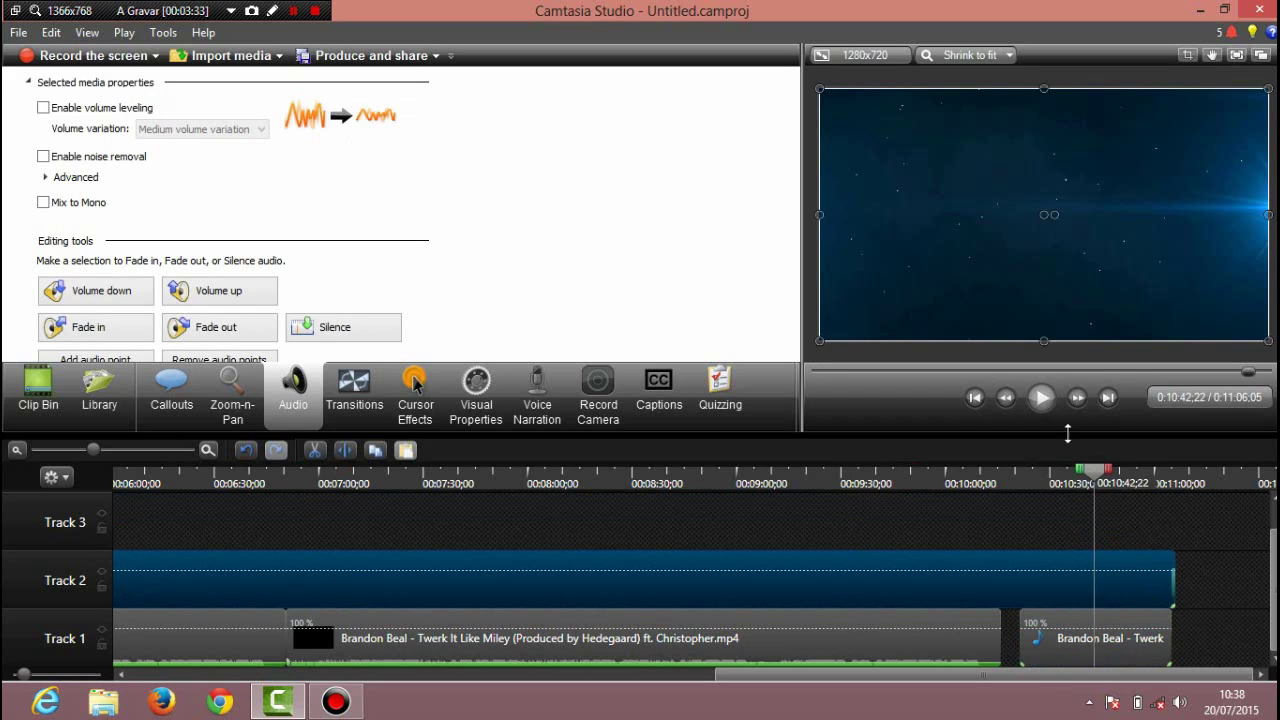
{"action": "left_click_drag", "start_coordinate": [1095, 475], "coordinate": [1138, 475]}
{"action": "left_click", "coordinate": [1045, 399]}
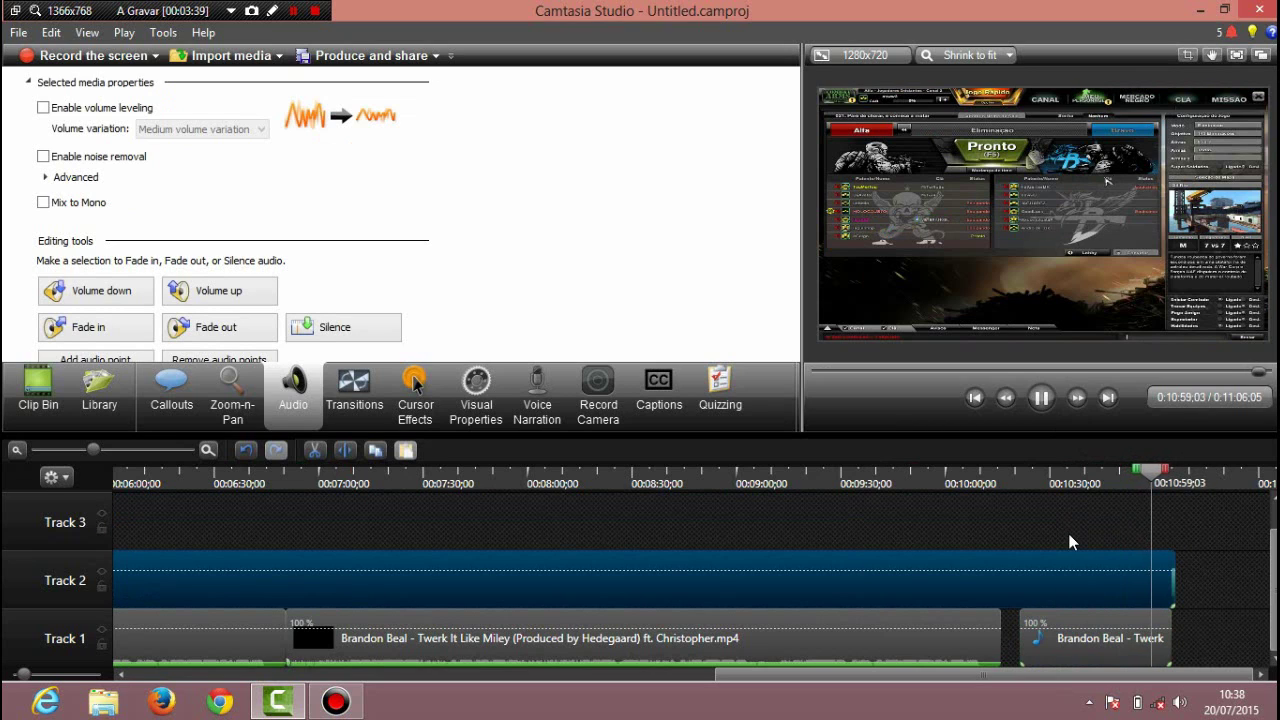
{"action": "left_click", "coordinate": [1095, 638]}
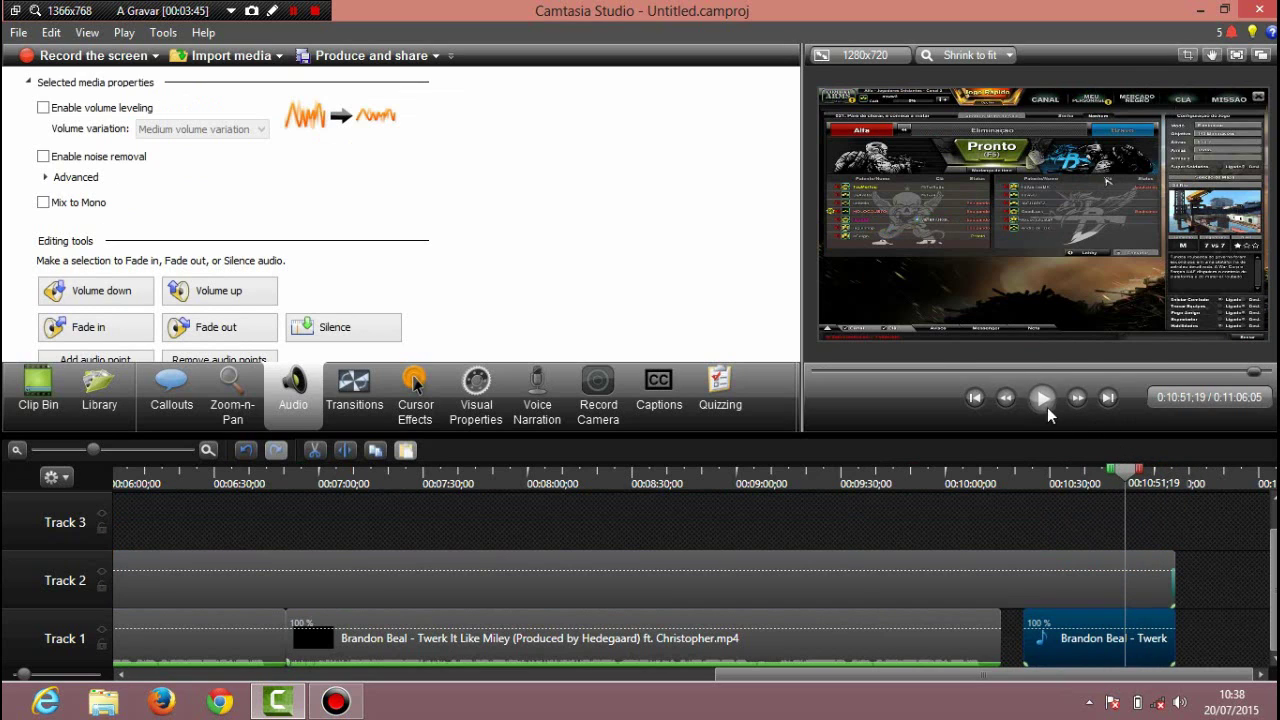
Play the timeline from 0:11:02;10 to the end to check the fade-out.
{"action": "left_click", "coordinate": [1130, 472]}
{"action": "left_click_drag", "start_coordinate": [1148, 476], "coordinate": [1151, 476]}
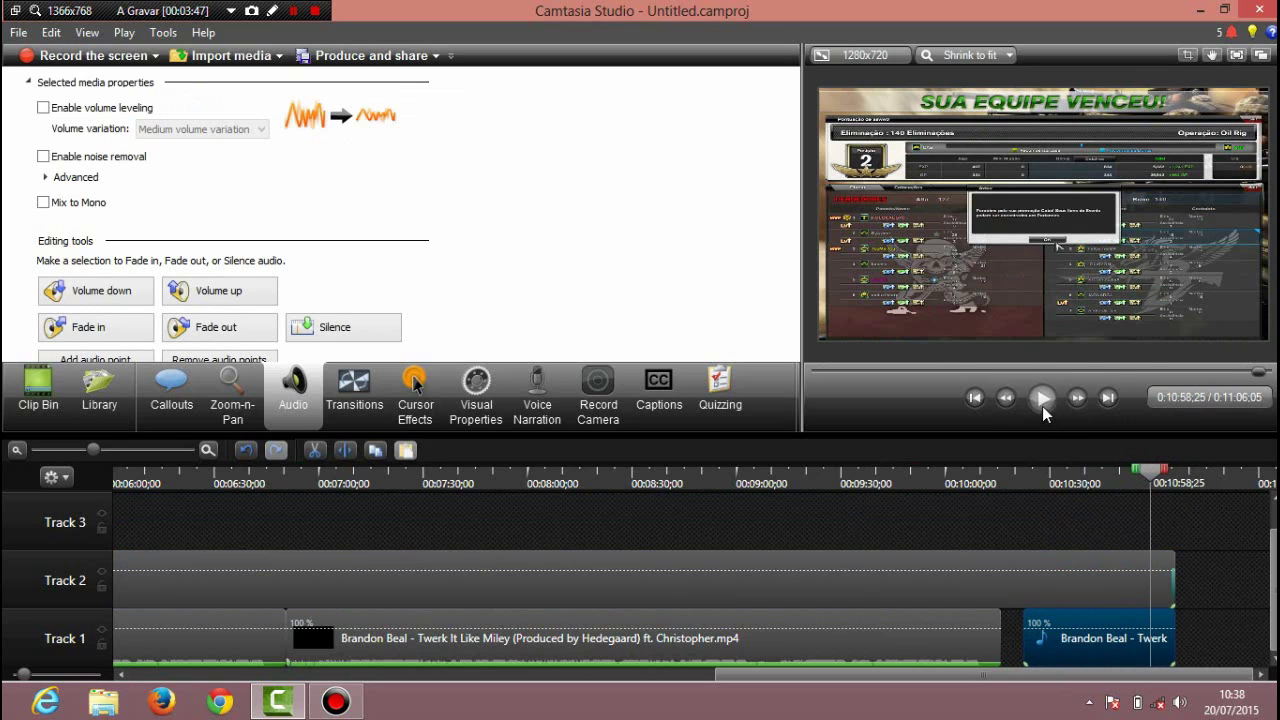
{"action": "left_click", "coordinate": [1160, 472]}
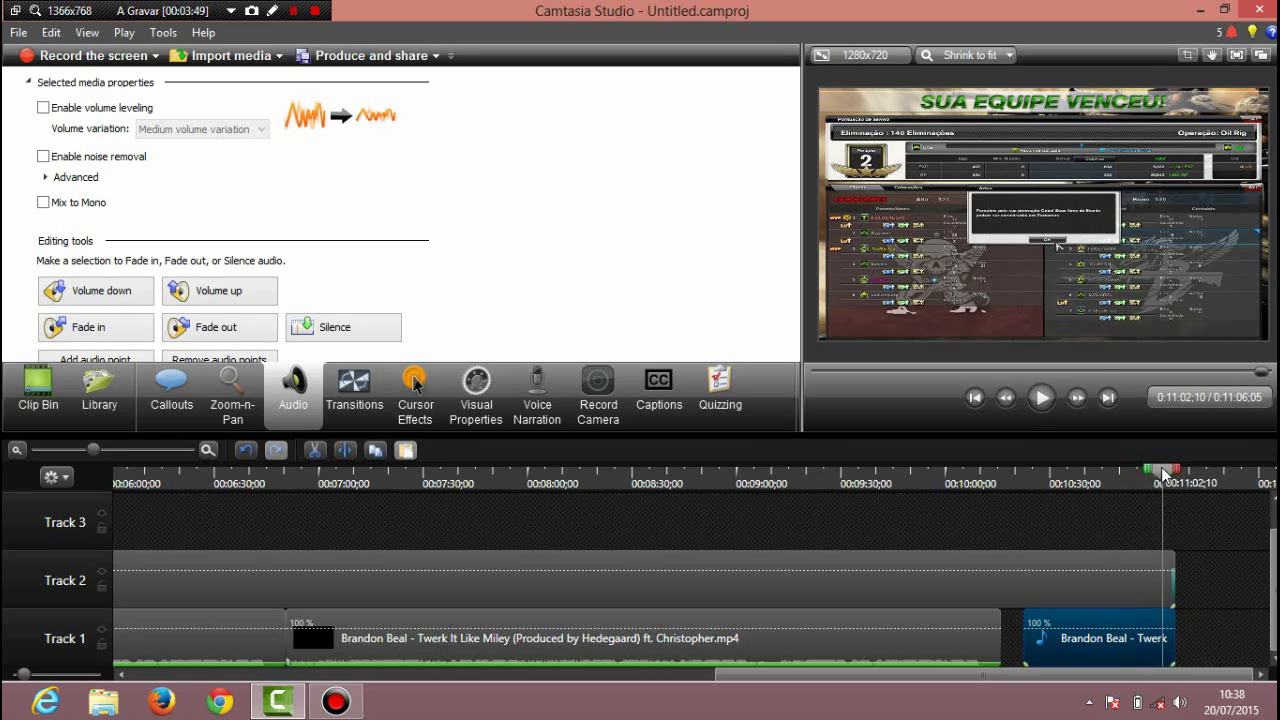
{"action": "left_click", "coordinate": [1042, 399]}
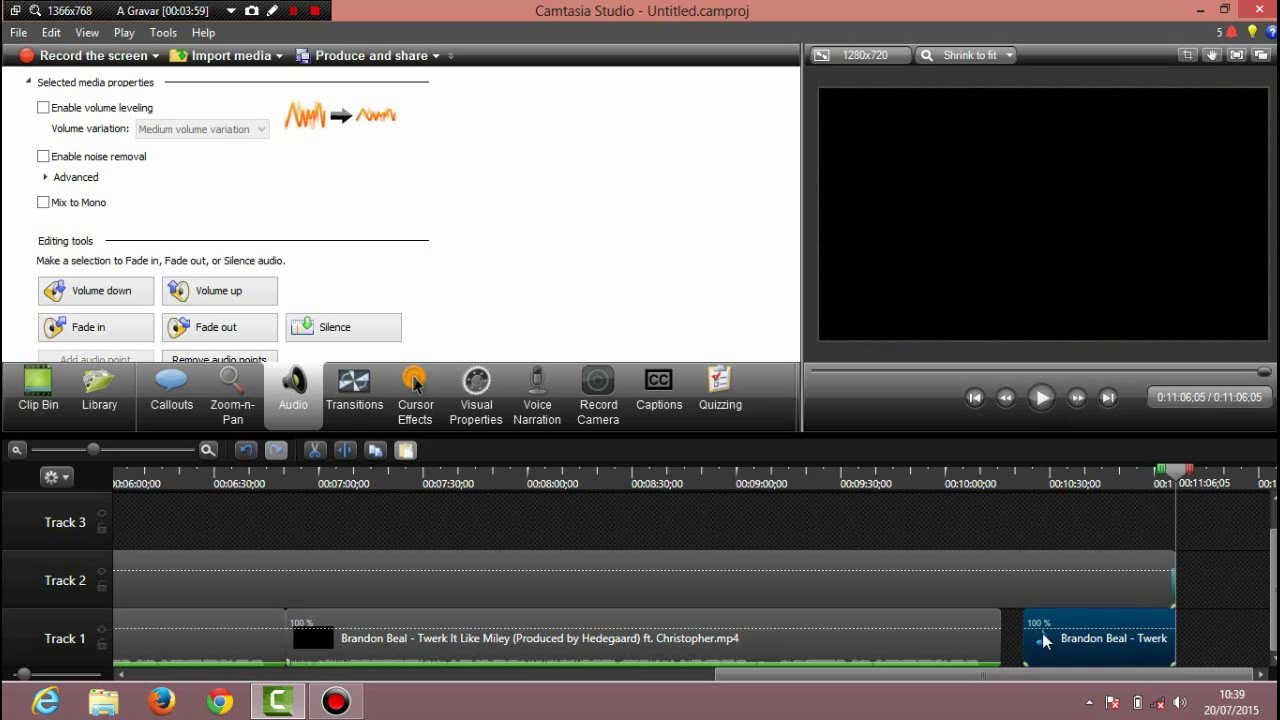
{"action": "left_click", "coordinate": [605, 654]}
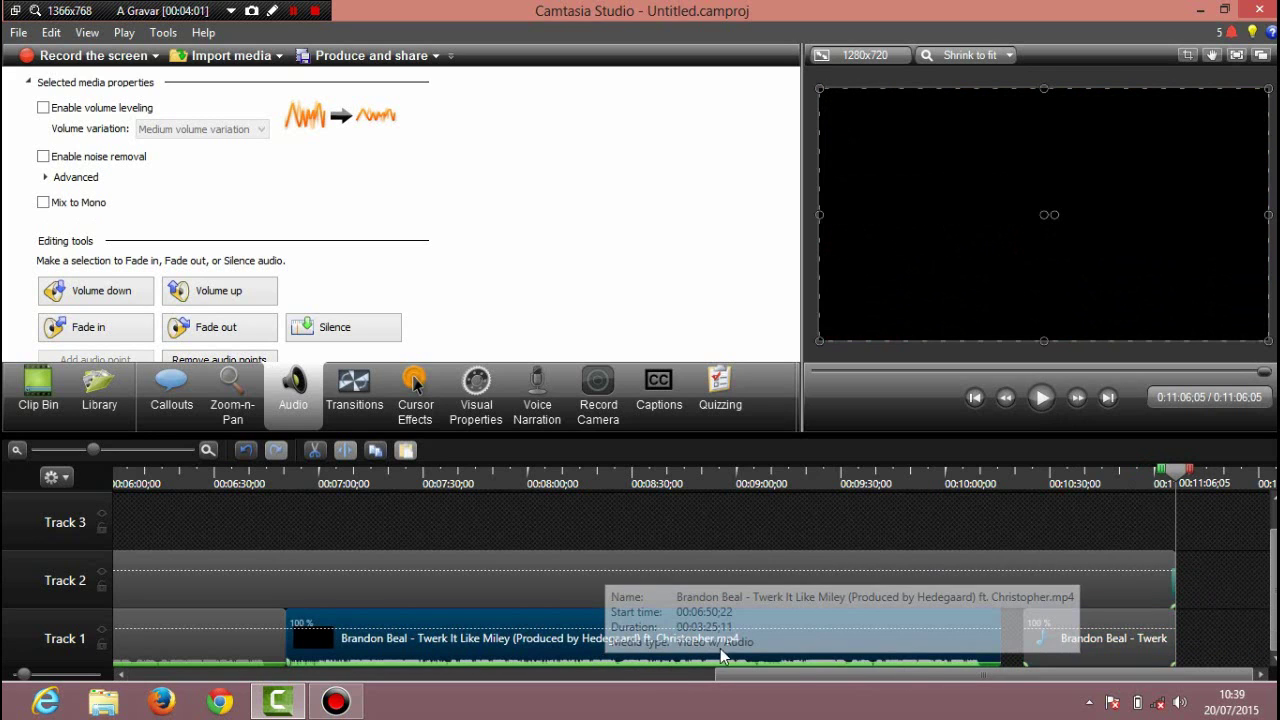
{"action": "left_click", "coordinate": [935, 655]}
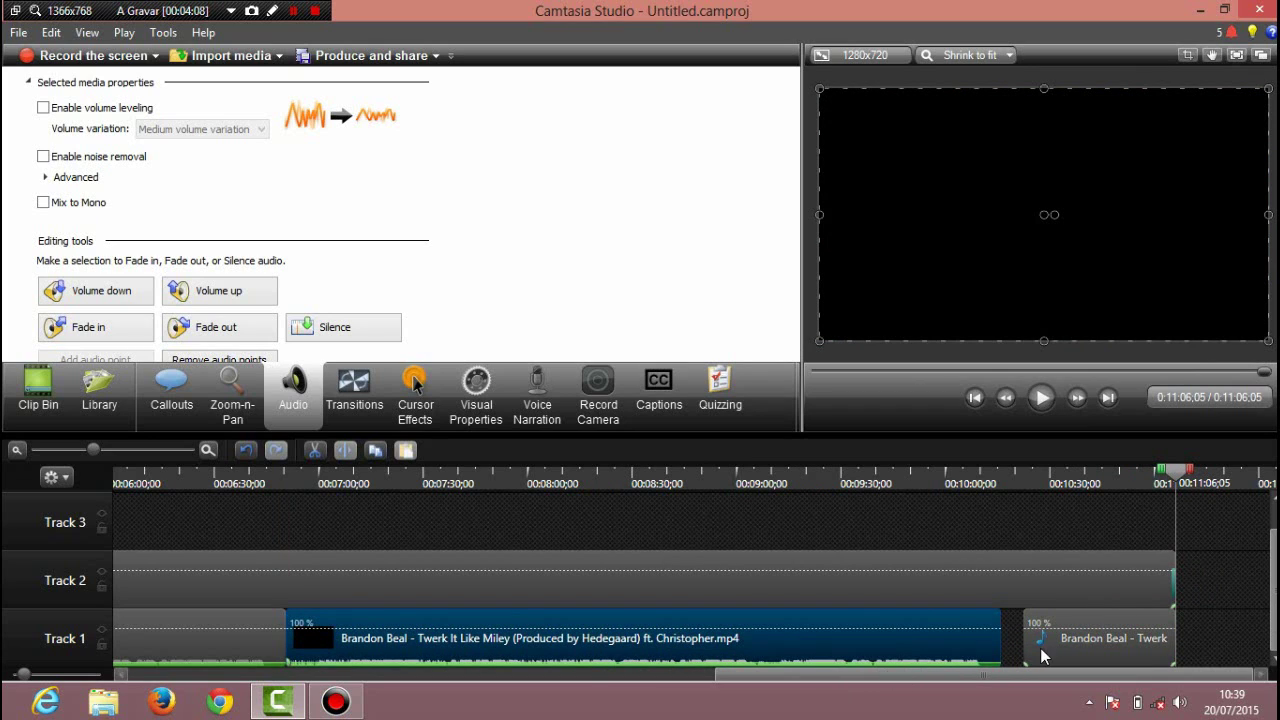
{"action": "mouse_move", "coordinate": [1041, 649]}
{"action": "left_mouse_down"}
{"action": "mouse_move", "coordinate": [1027, 653]}
{"action": "mouse_move", "coordinate": [1058, 647]}
{"action": "mouse_move", "coordinate": [1032, 649]}
{"action": "left_mouse_up"}
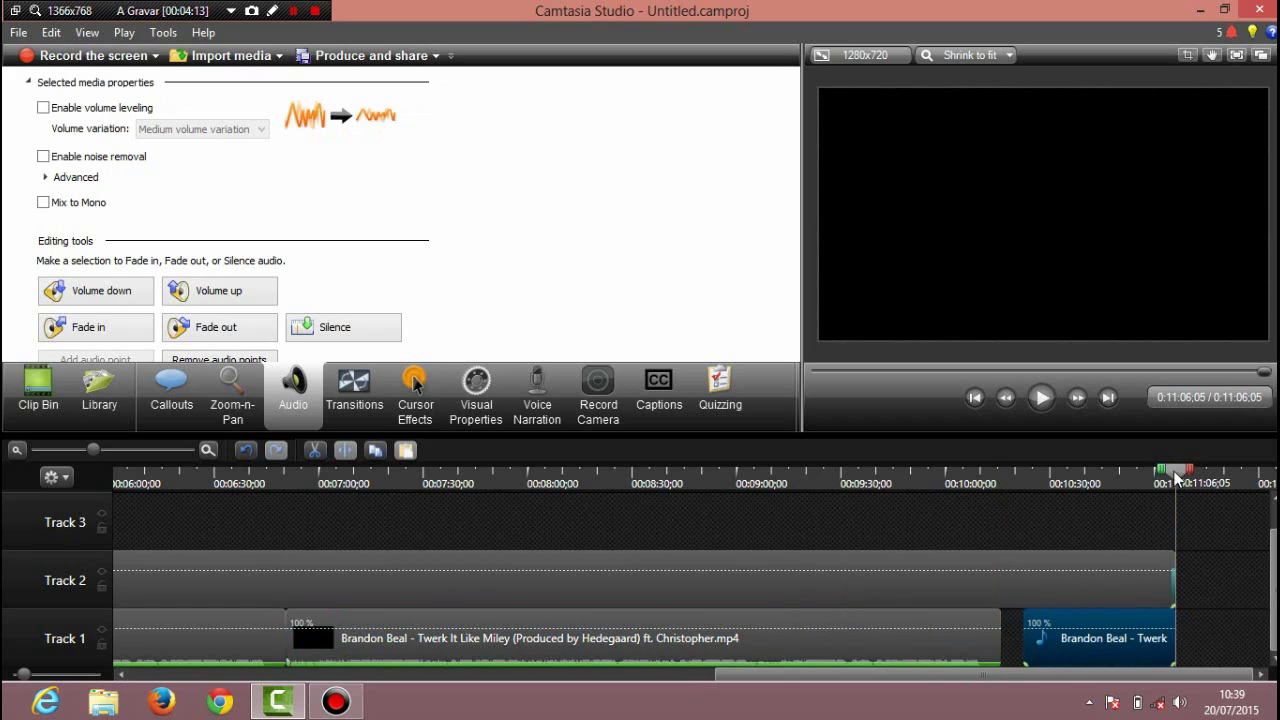
{"action": "left_click_drag", "start_coordinate": [1176, 480], "coordinate": [679, 571]}
{"action": "left_click_drag", "start_coordinate": [752, 677], "coordinate": [664, 677]}
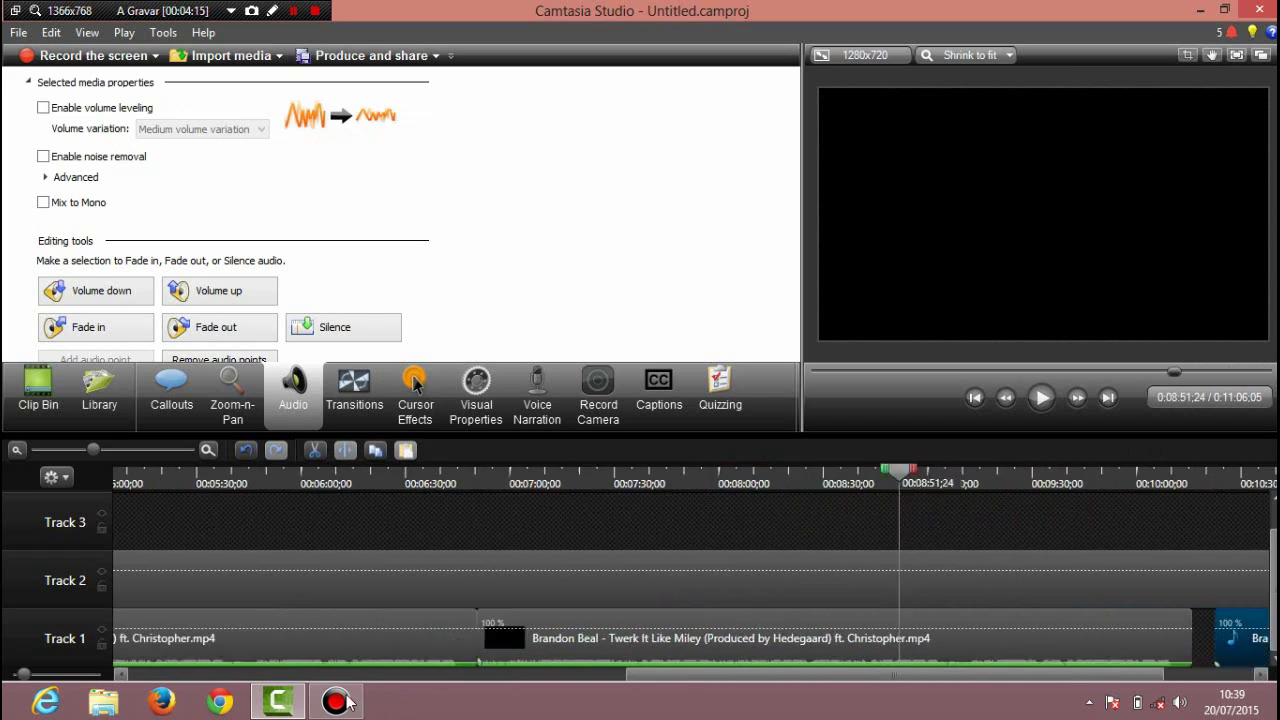
{"action": "left_click_drag", "start_coordinate": [348, 703], "coordinate": [200, 700]}
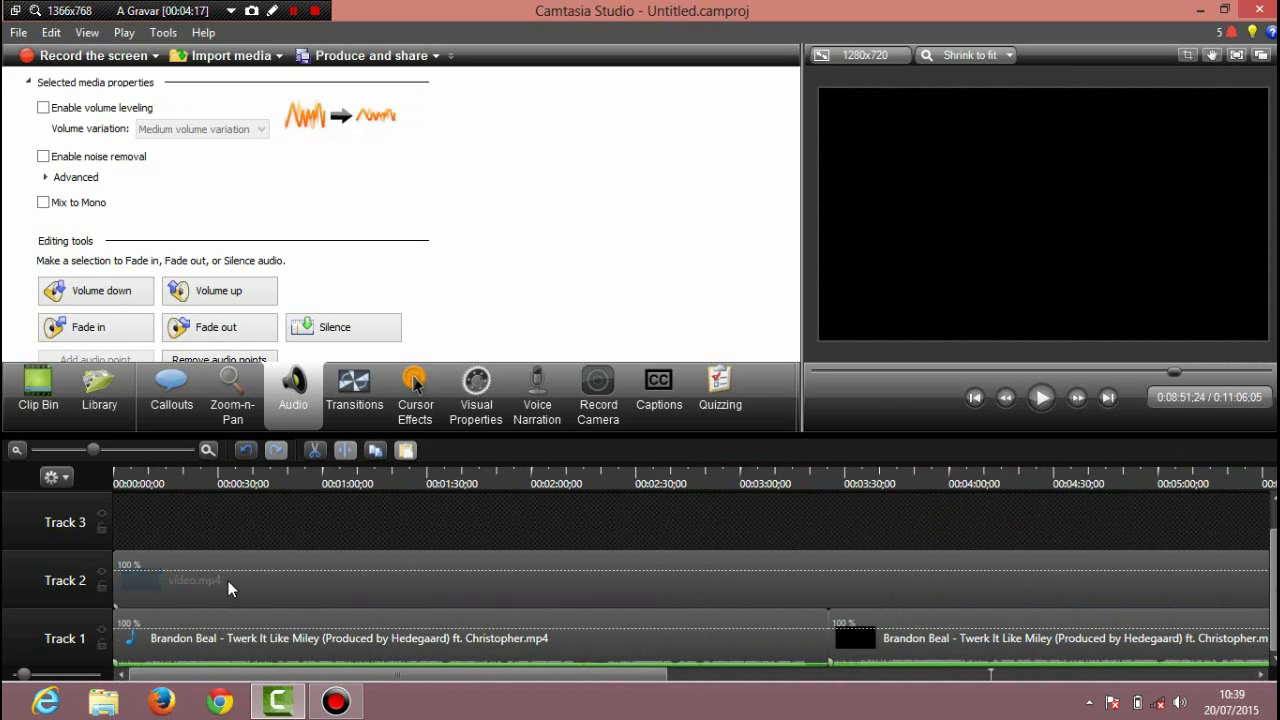
Play vídeo.mp4 briefly from 0:02:58;00 to check its sound against the music.
{"action": "left_click", "coordinate": [228, 581]}
{"action": "right_click", "coordinate": [228, 581]}
{"action": "left_click", "coordinate": [516, 575]}
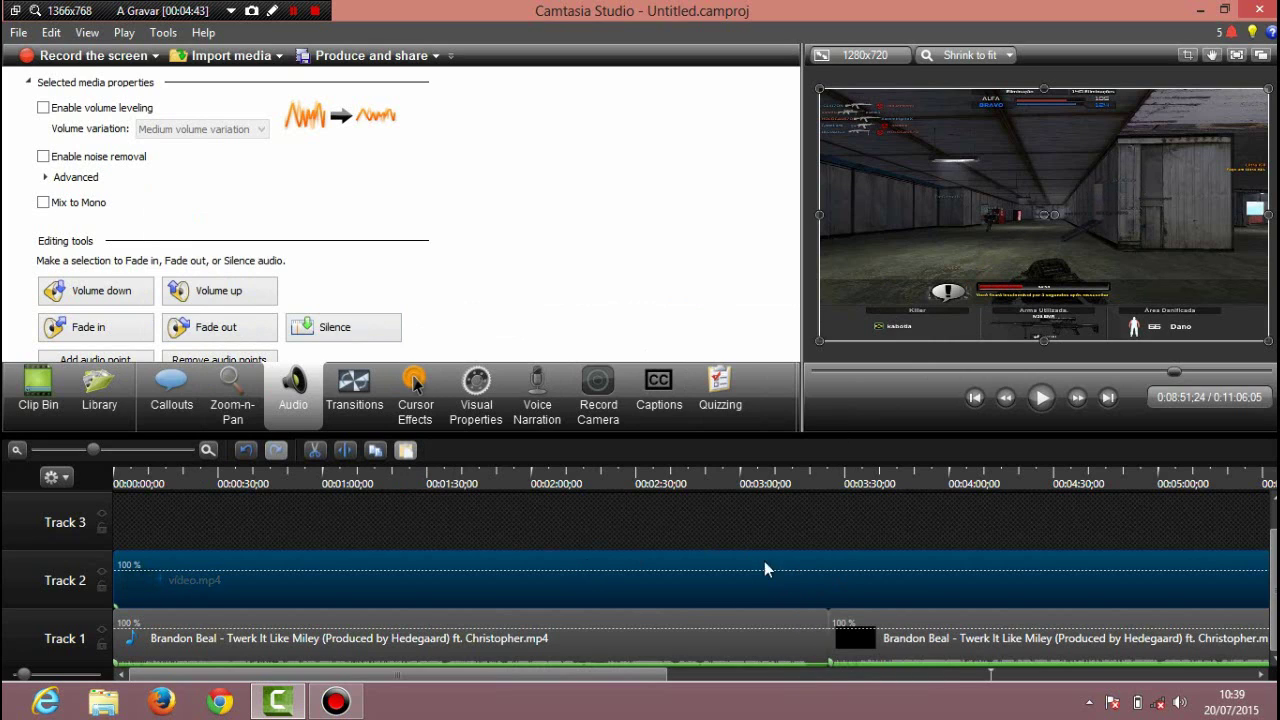
{"action": "left_click", "coordinate": [740, 483]}
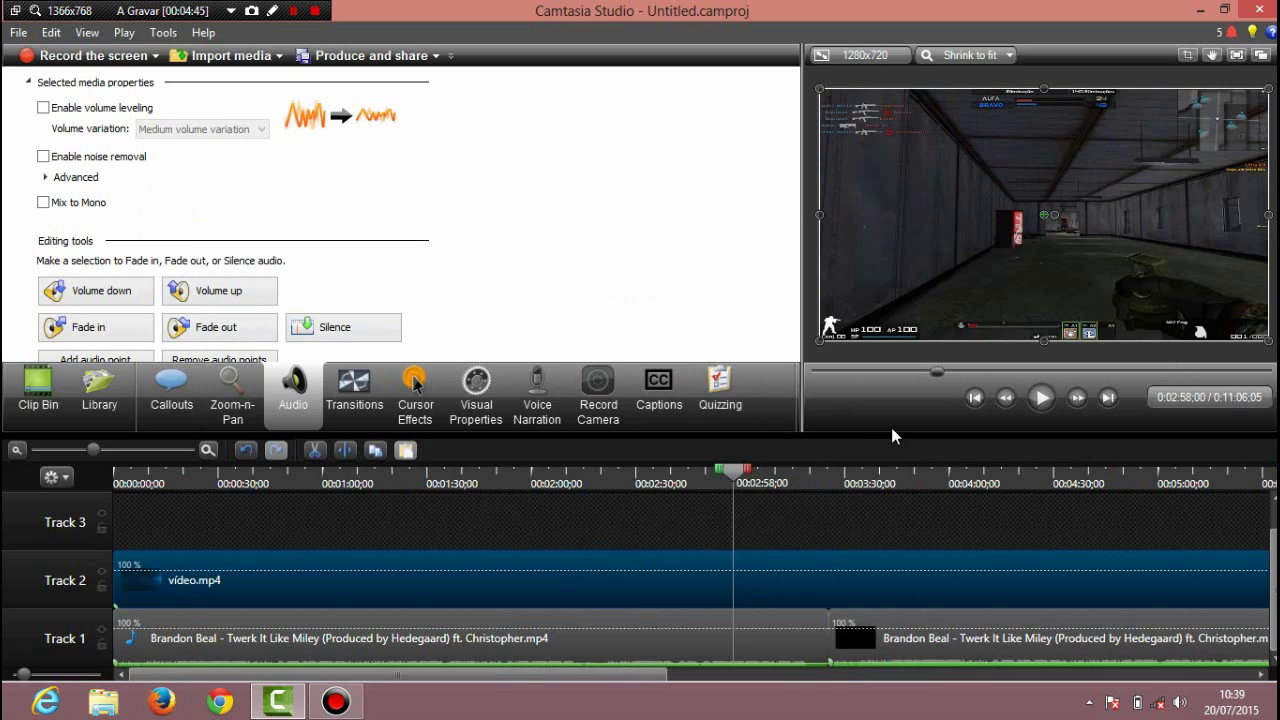
{"action": "left_click", "coordinate": [1041, 400]}
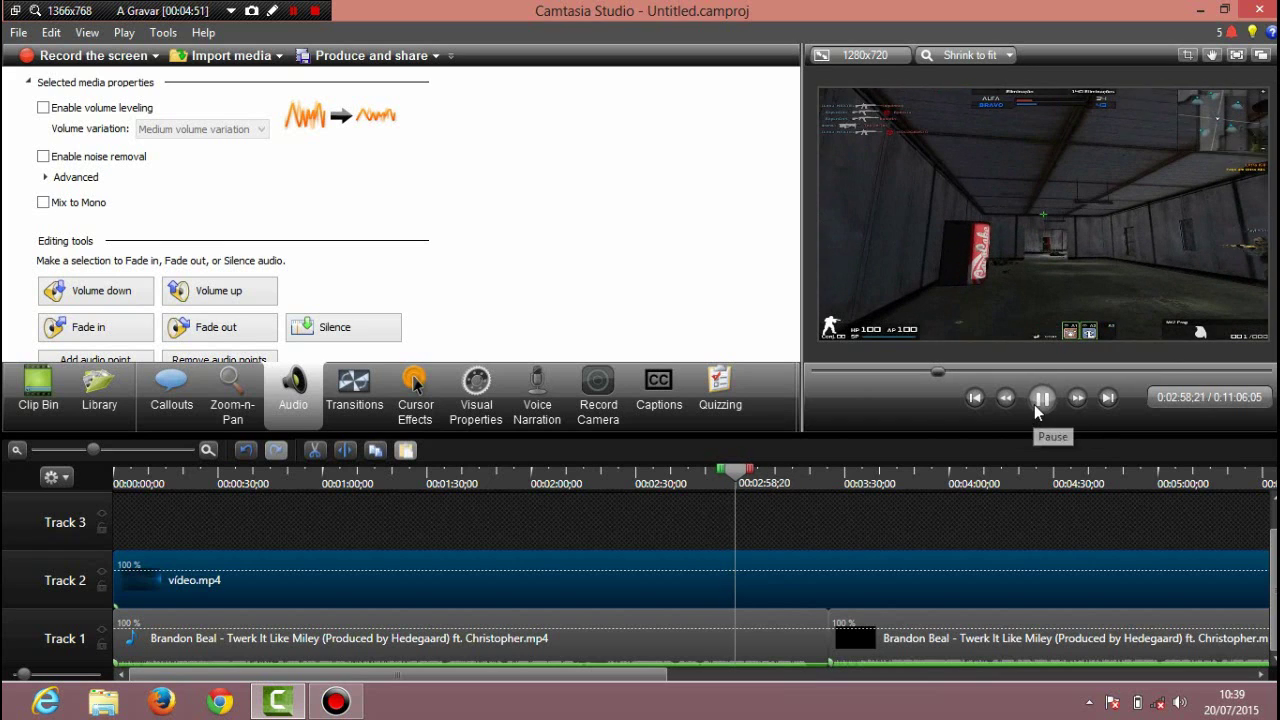
{"action": "left_click", "coordinate": [1038, 403]}
Silence the audio of the first, second and third music clips on Track 1.
{"action": "left_click", "coordinate": [766, 637]}
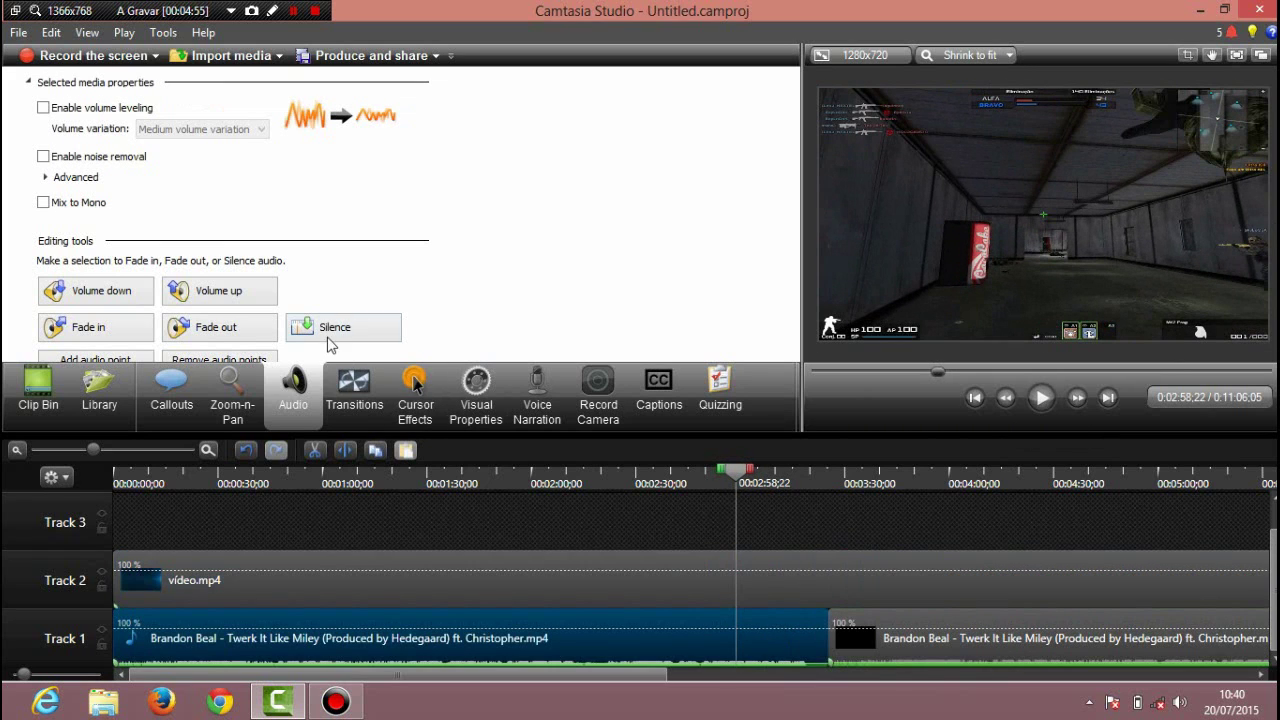
{"action": "left_click", "coordinate": [339, 327]}
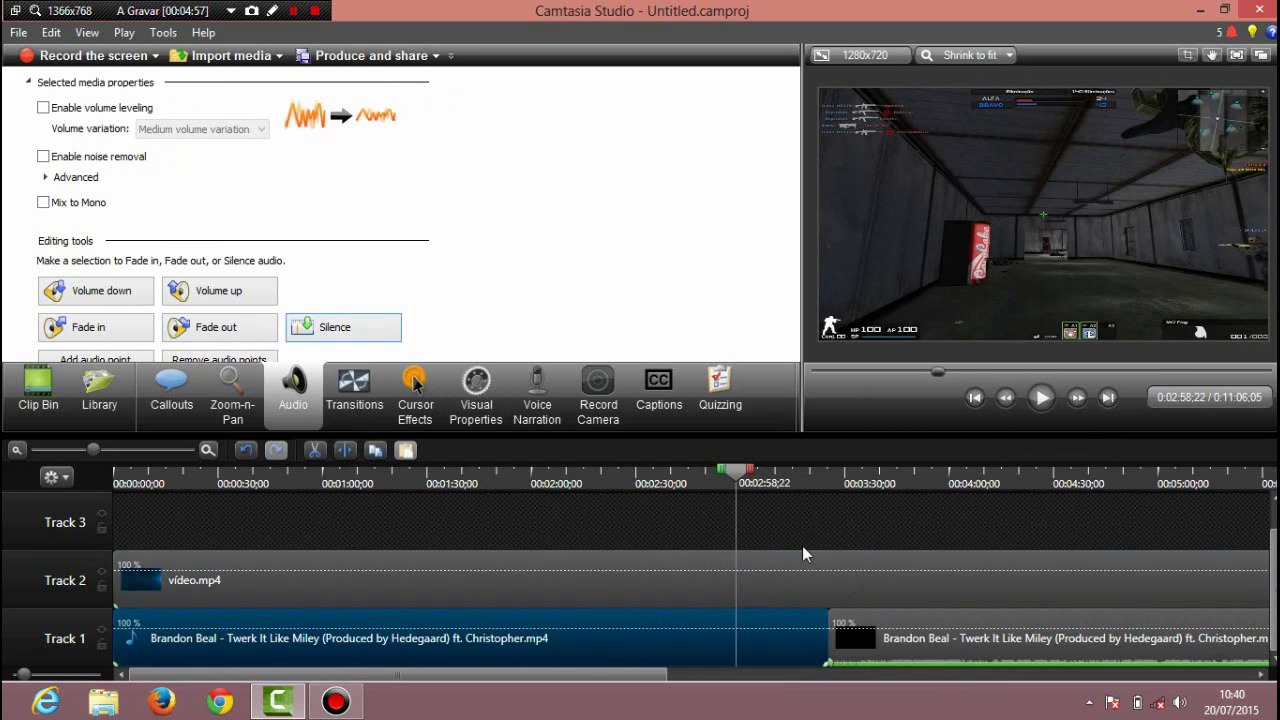
{"action": "left_click", "coordinate": [966, 638]}
{"action": "left_click", "coordinate": [376, 336]}
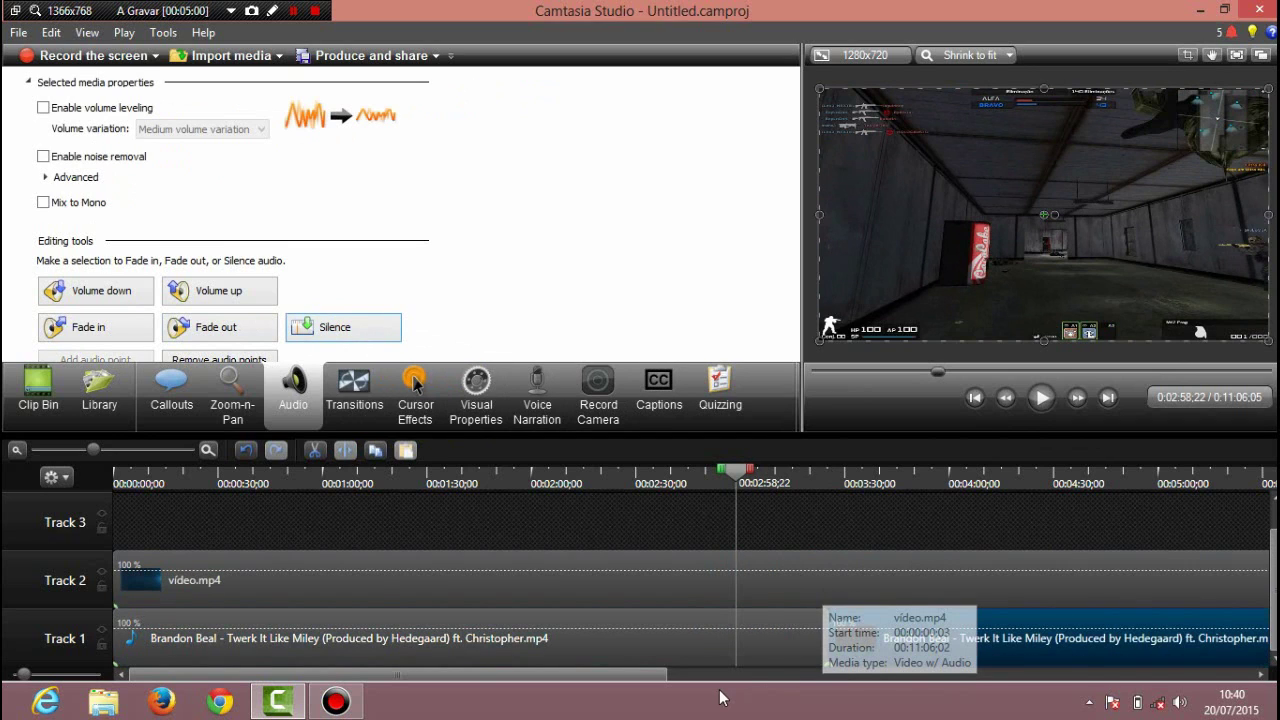
{"action": "scroll", "coordinate": [730, 672], "scroll_direction": "right", "scroll_amount": 2}
{"action": "scroll", "coordinate": [778, 669], "scroll_direction": "right", "scroll_amount": 5}
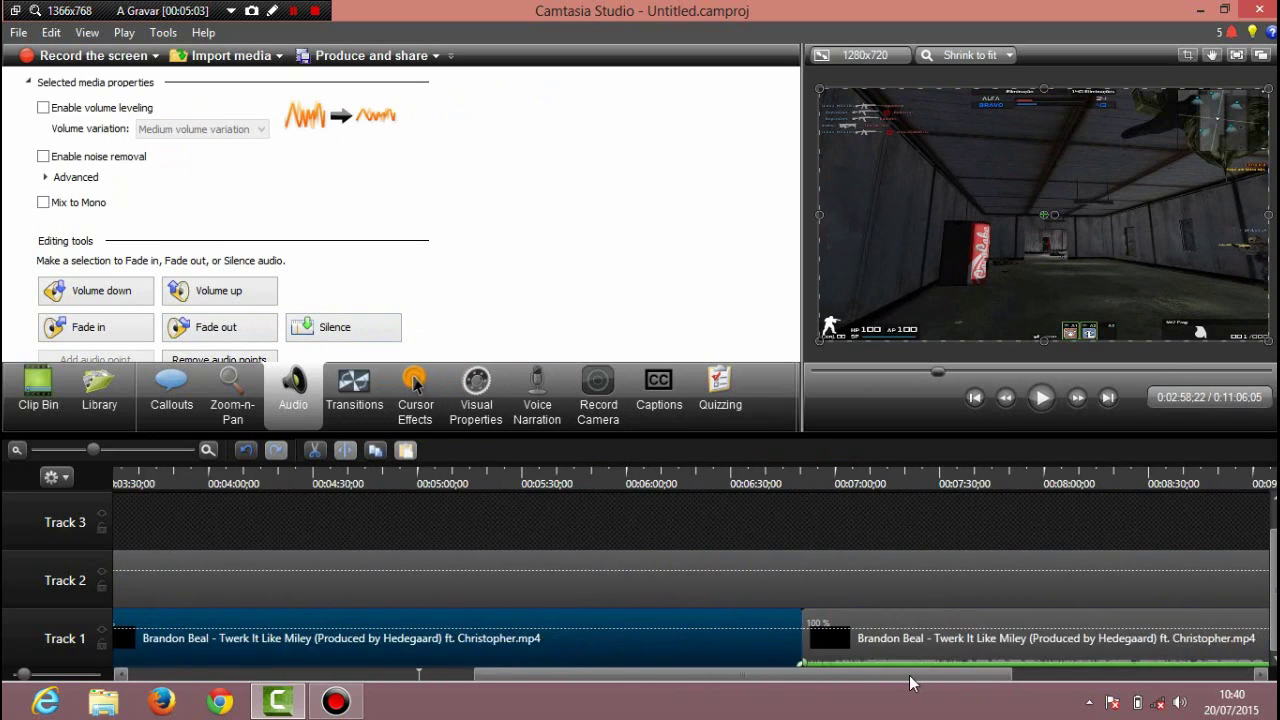
{"action": "scroll", "coordinate": [909, 675], "scroll_direction": "right", "scroll_amount": 1}
{"action": "left_click", "coordinate": [842, 652]}
{"action": "left_click", "coordinate": [362, 328]}
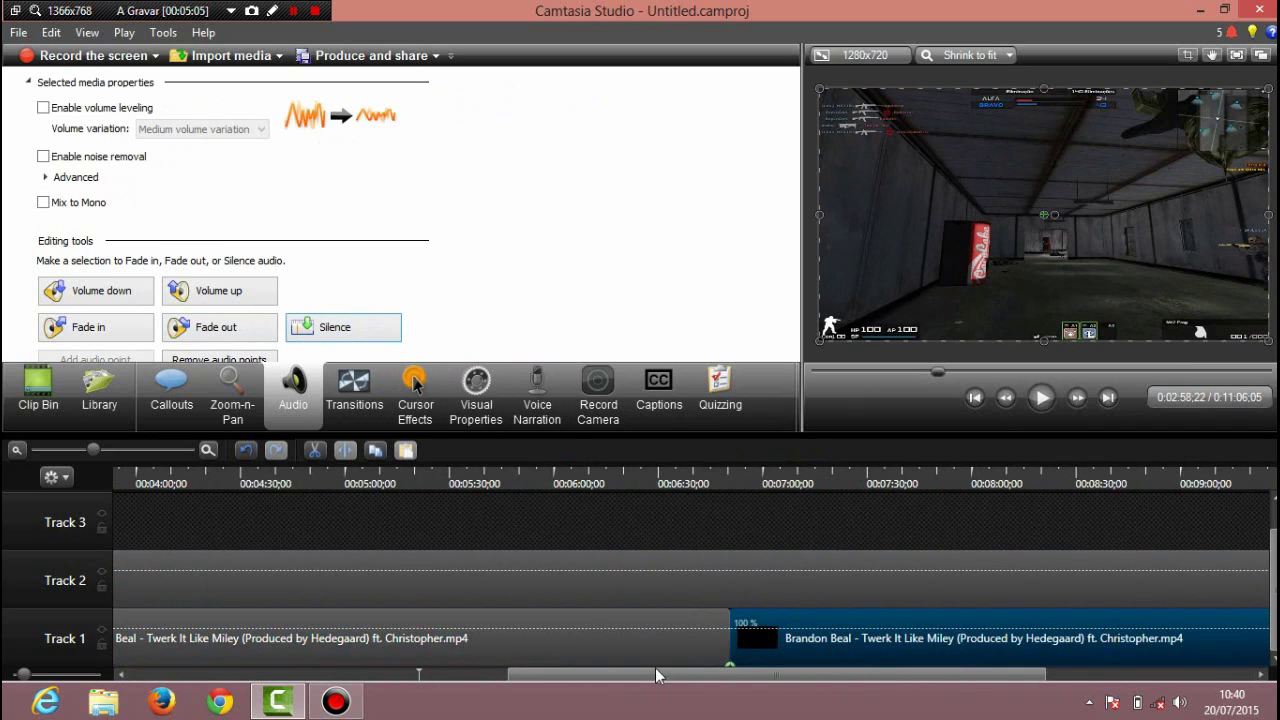
{"action": "scroll", "coordinate": [655, 672], "scroll_direction": "right", "scroll_amount": 3}
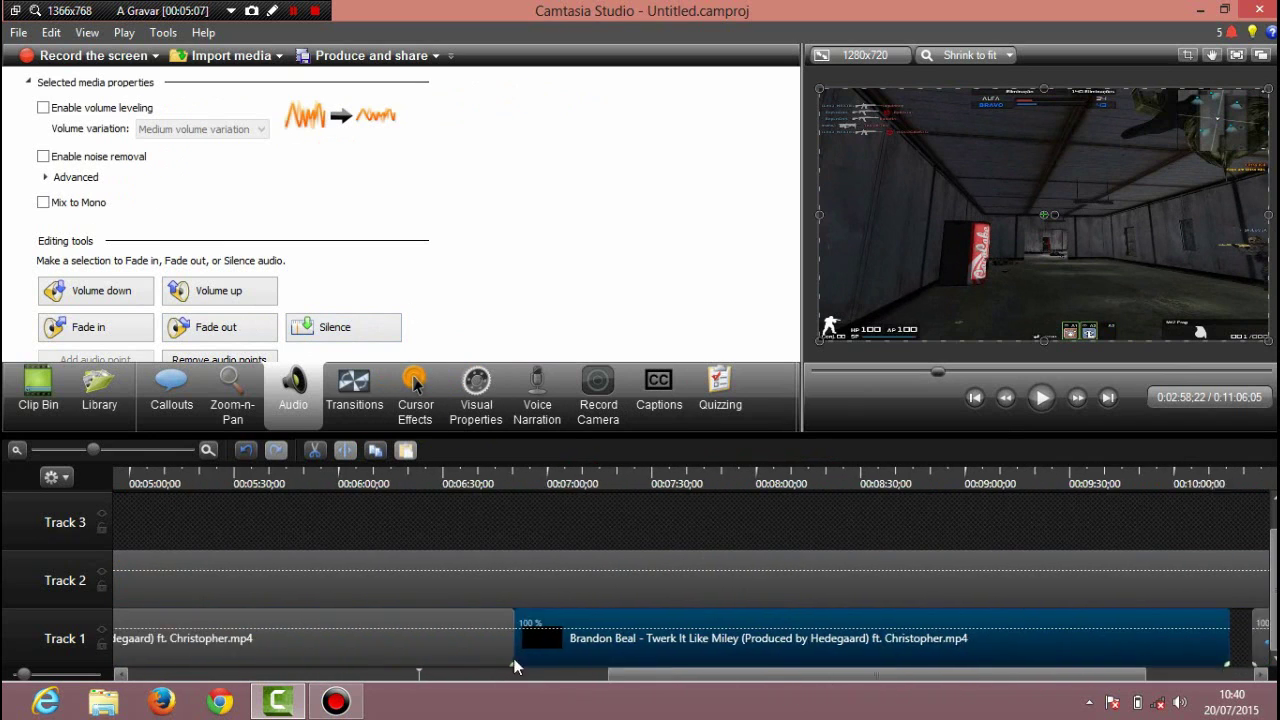
Add a blue rounded-rectangle callout at 0:02:58;22, place it near the video frame's upper-left corner and widen it.
{"action": "scroll", "coordinate": [423, 669], "scroll_direction": "left", "scroll_amount": 7}
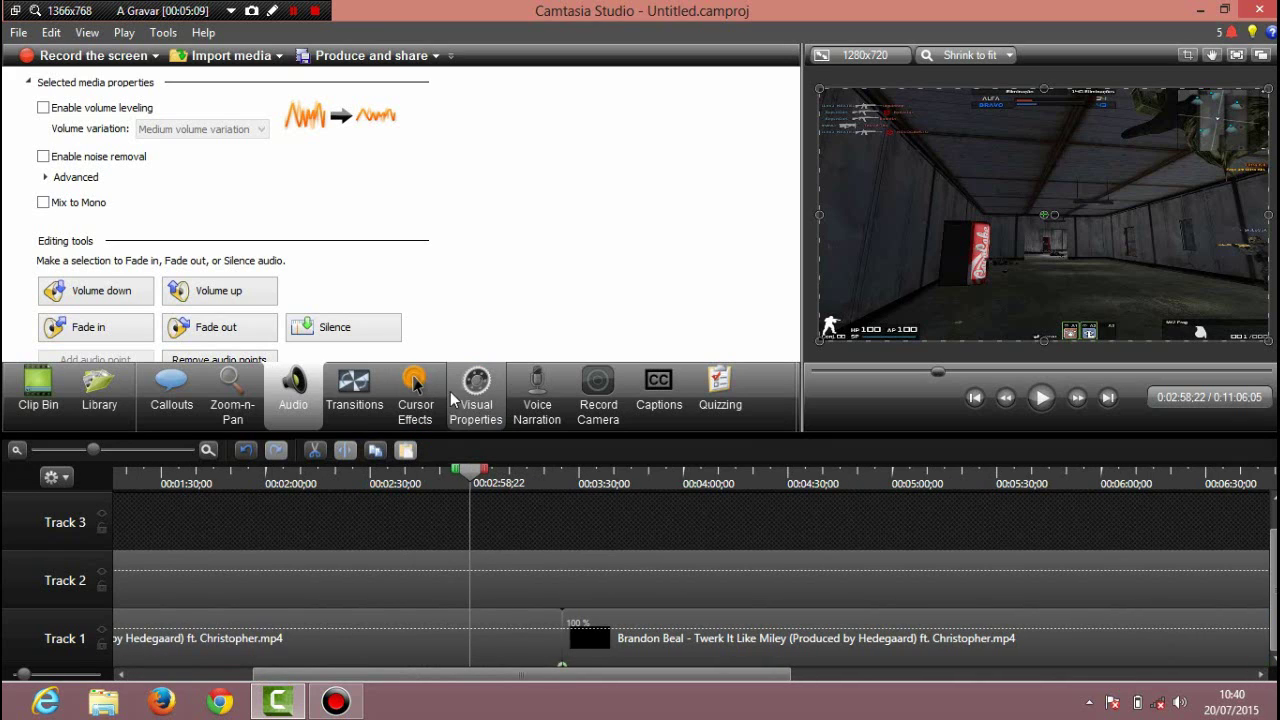
{"action": "left_click", "coordinate": [171, 392]}
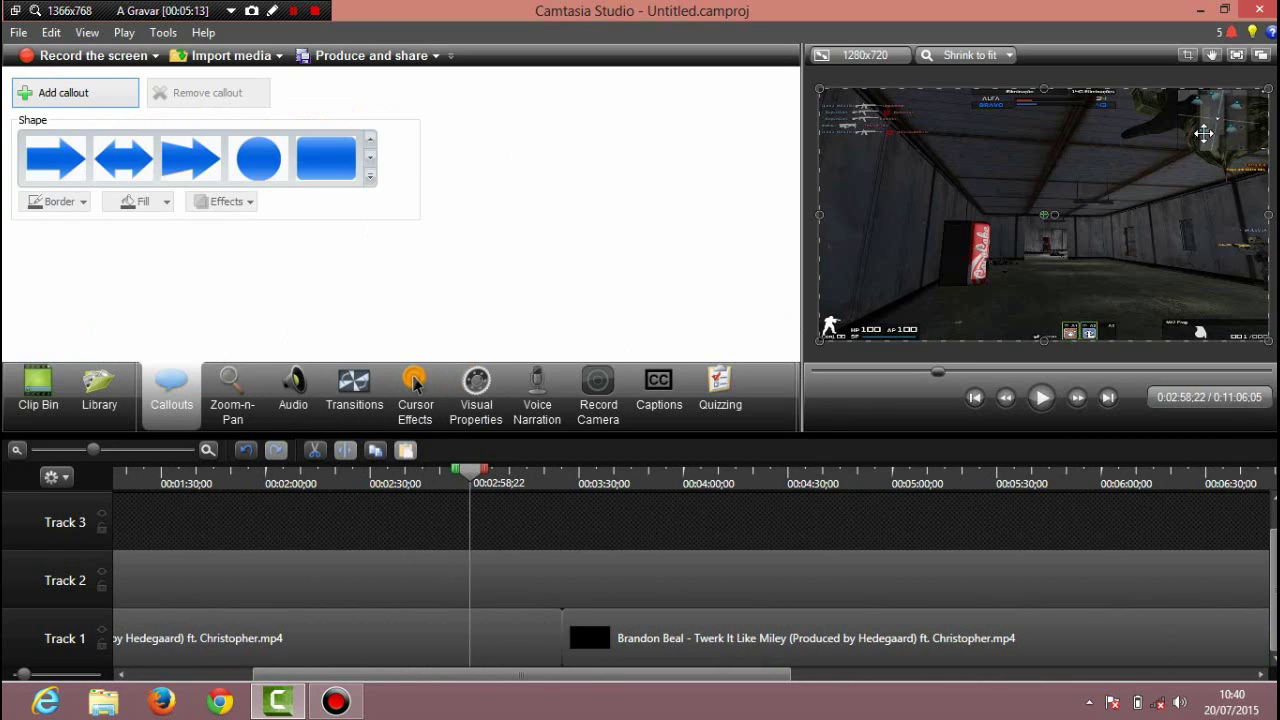
{"action": "left_click", "coordinate": [313, 176]}
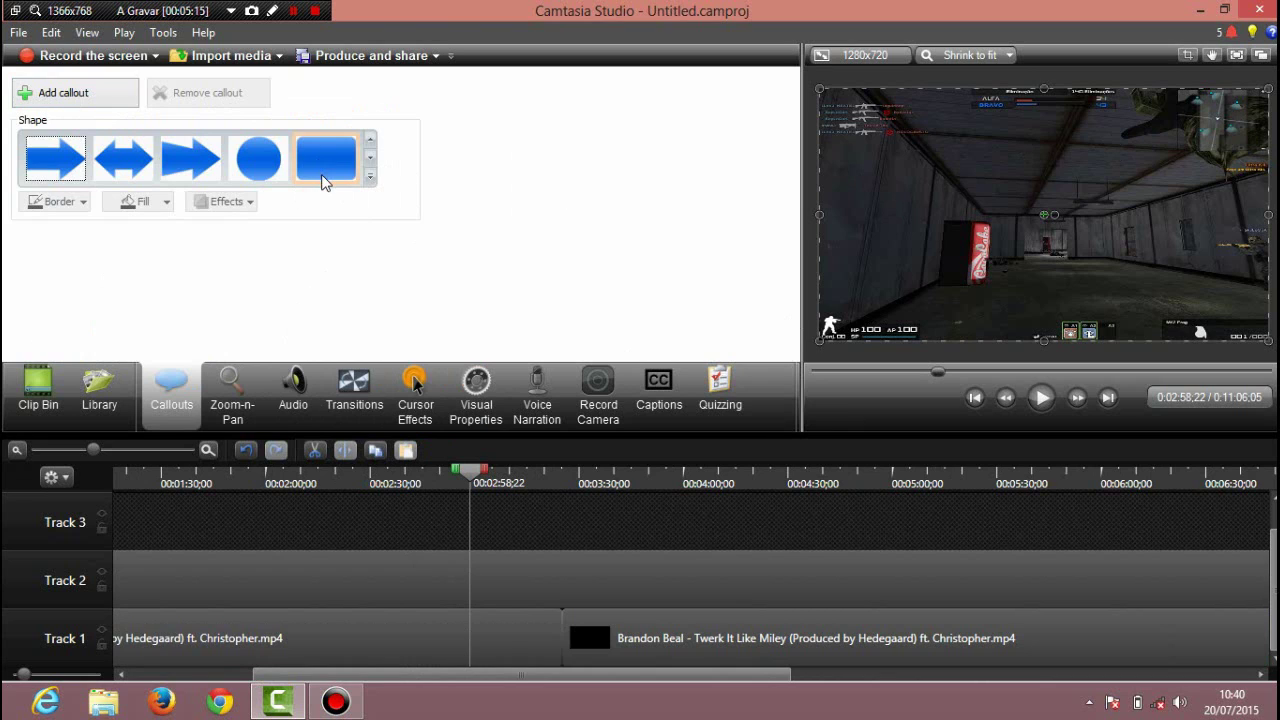
{"action": "left_click_drag", "start_coordinate": [1018, 193], "coordinate": [860, 135]}
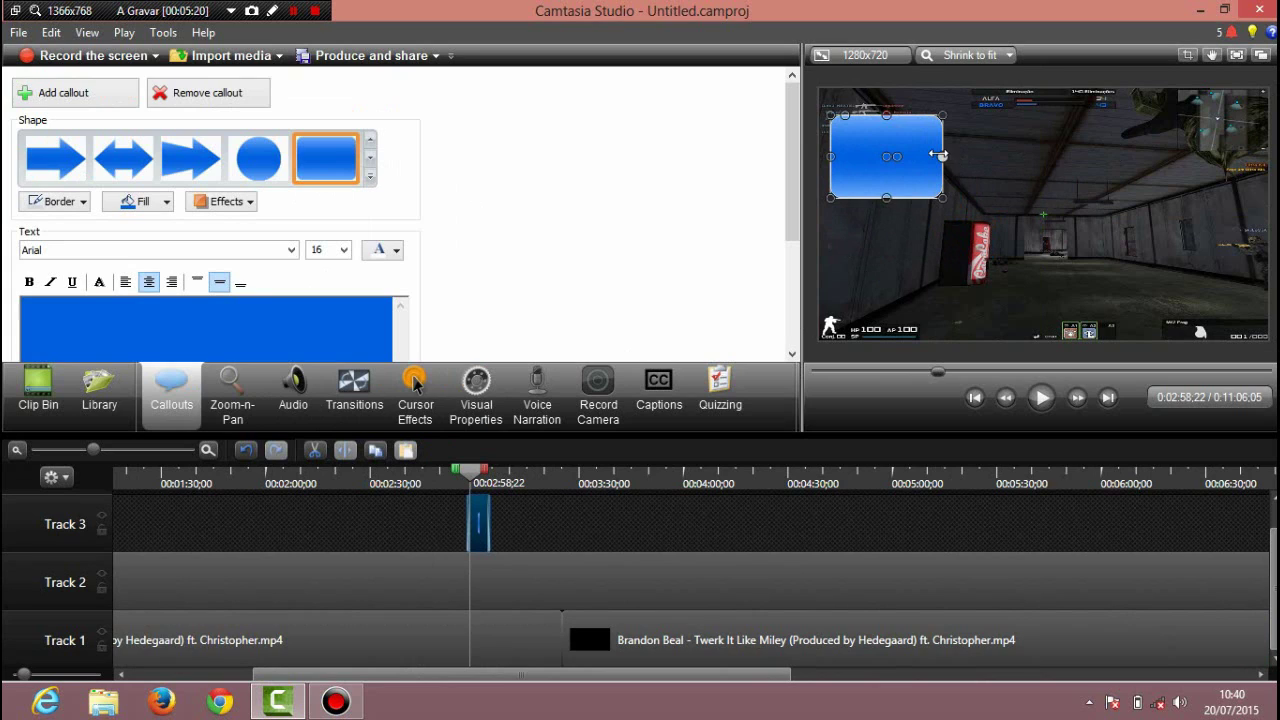
{"action": "left_click_drag", "start_coordinate": [942, 155], "coordinate": [1013, 157]}
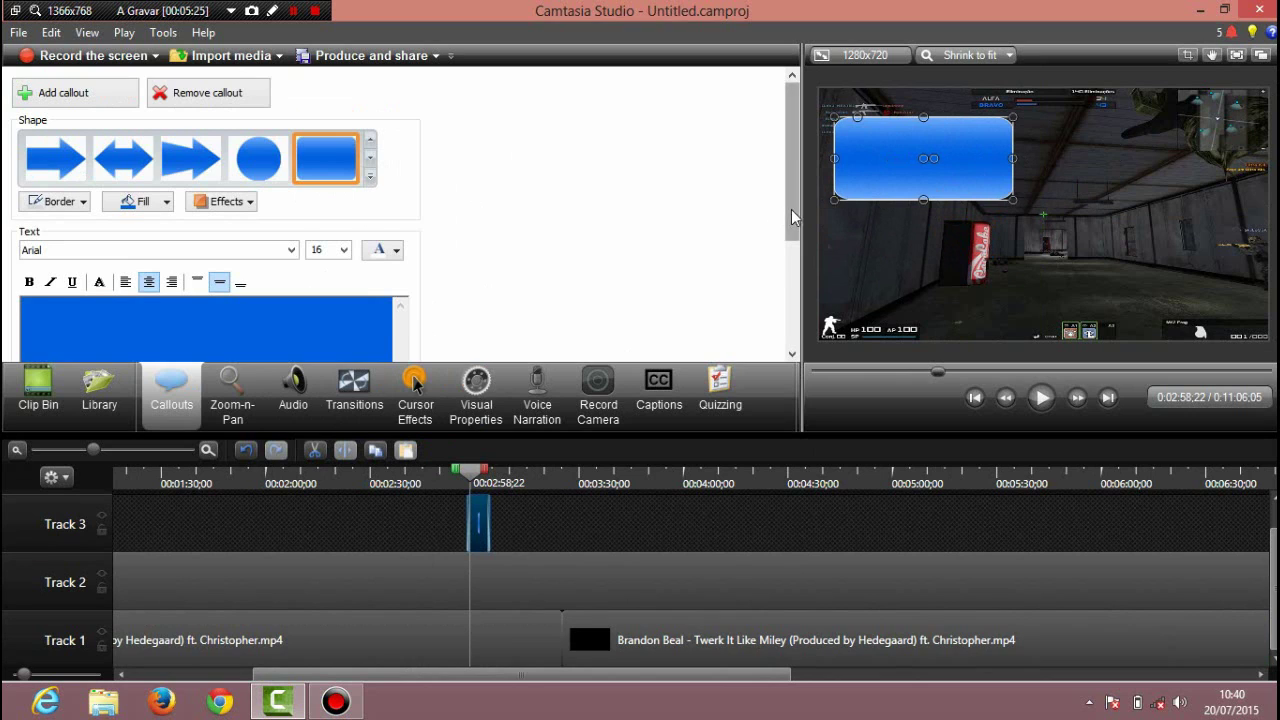
Enter "zfzxxvxzvxvxzvzxc" as the rectangle callout's text and set its font size to 48.
{"action": "left_click", "coordinate": [329, 300]}
{"action": "type", "text": "zfzxxvxzvxvxzvzxc"}
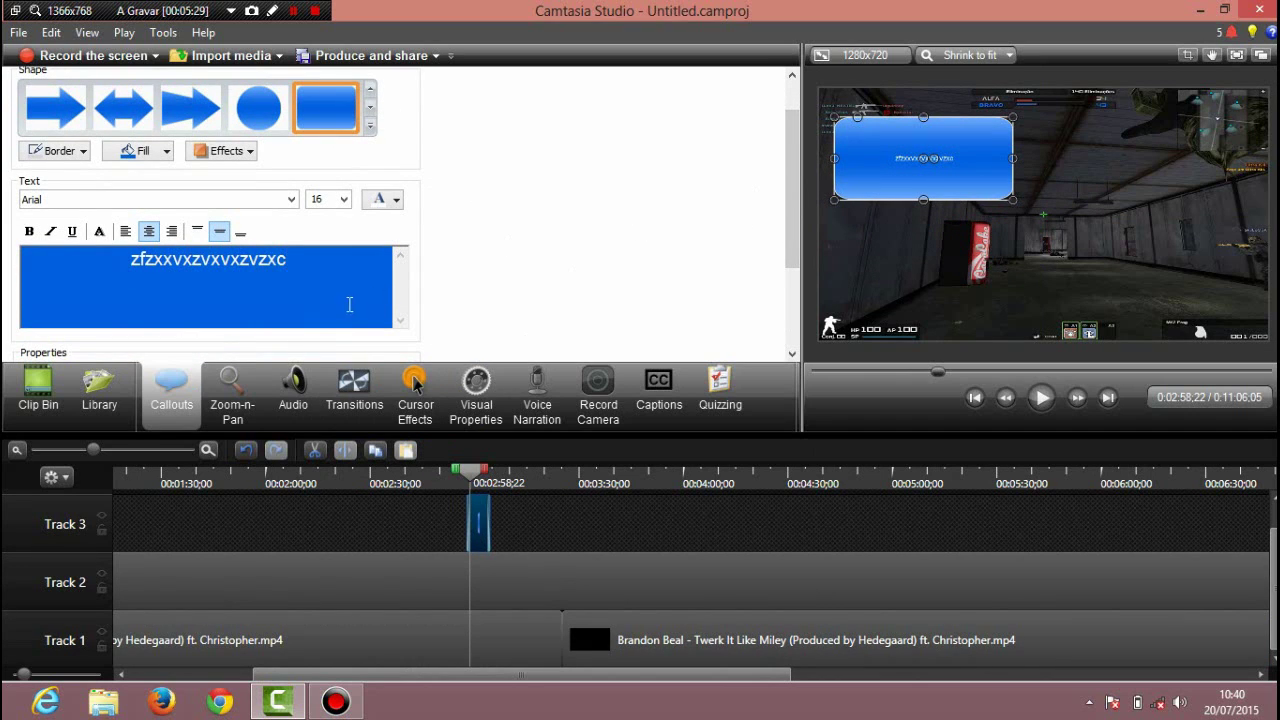
{"action": "left_click_drag", "start_coordinate": [340, 285], "coordinate": [118, 290]}
{"action": "left_click", "coordinate": [343, 200]}
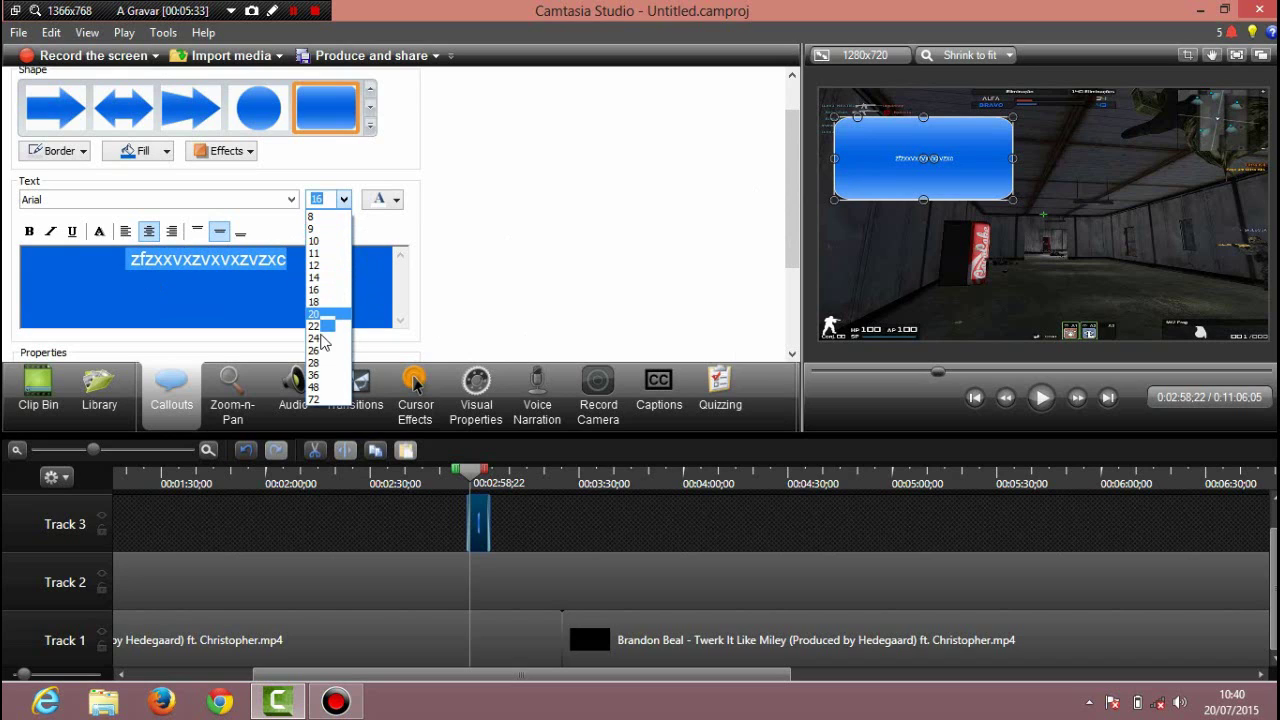
{"action": "left_click", "coordinate": [315, 384]}
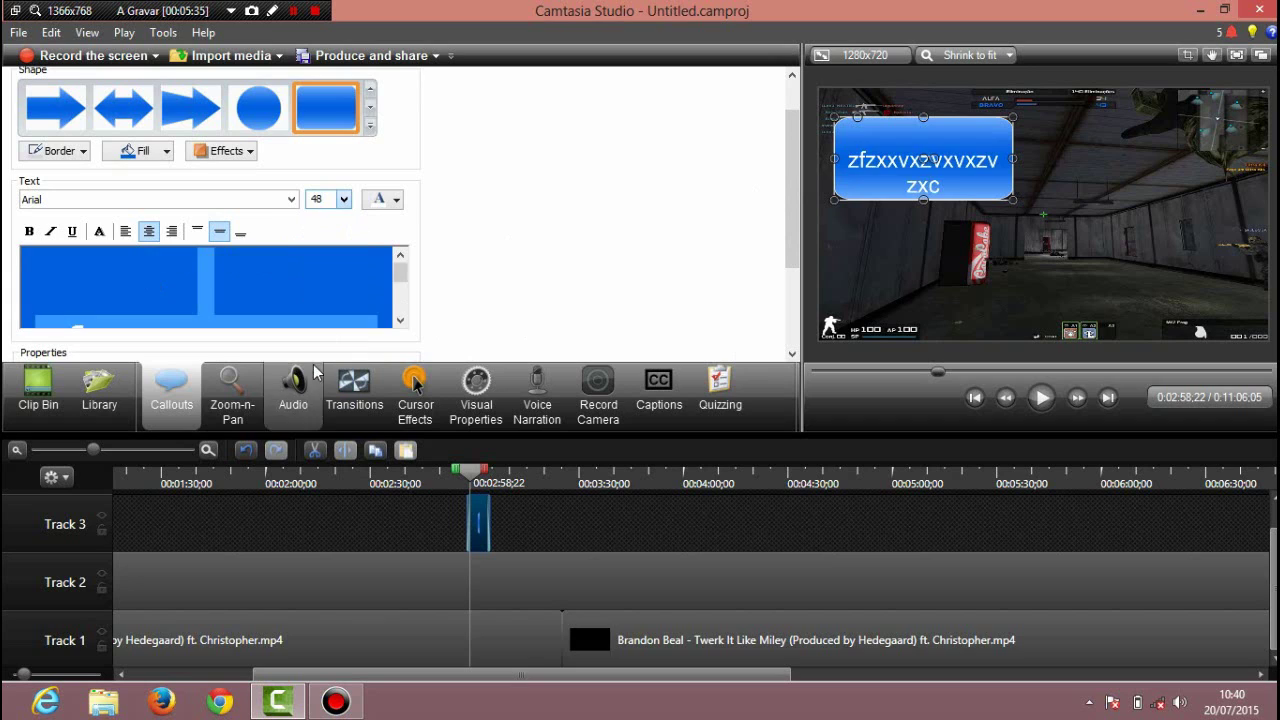
Turn on the callout text's shadow and try red, green, yellow and teal as its text color.
{"action": "left_click", "coordinate": [102, 229]}
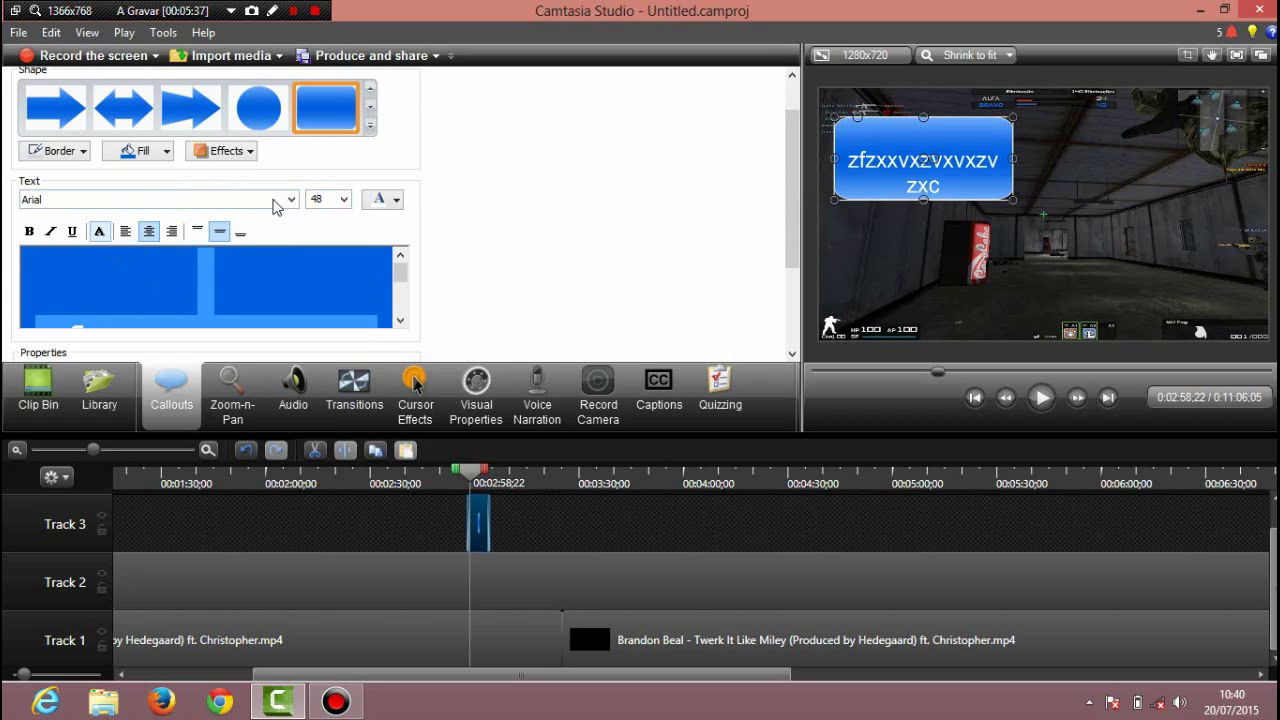
{"action": "left_click", "coordinate": [378, 200]}
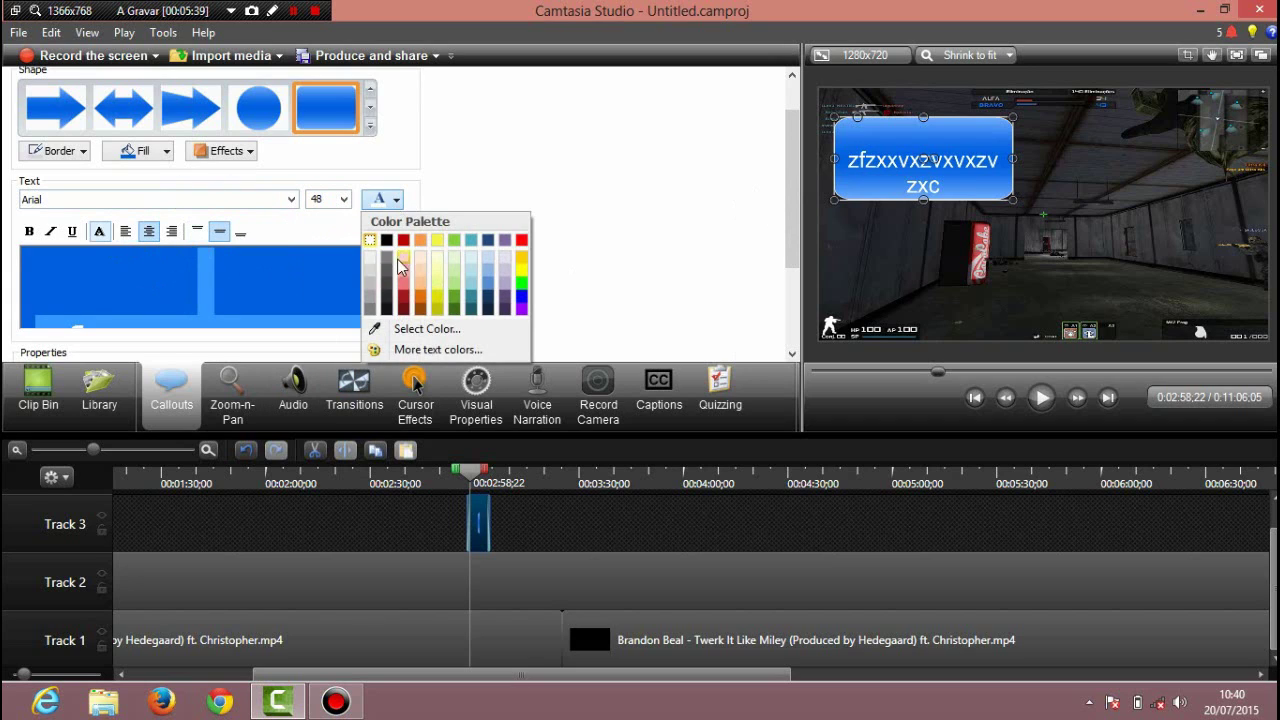
{"action": "left_click", "coordinate": [405, 285]}
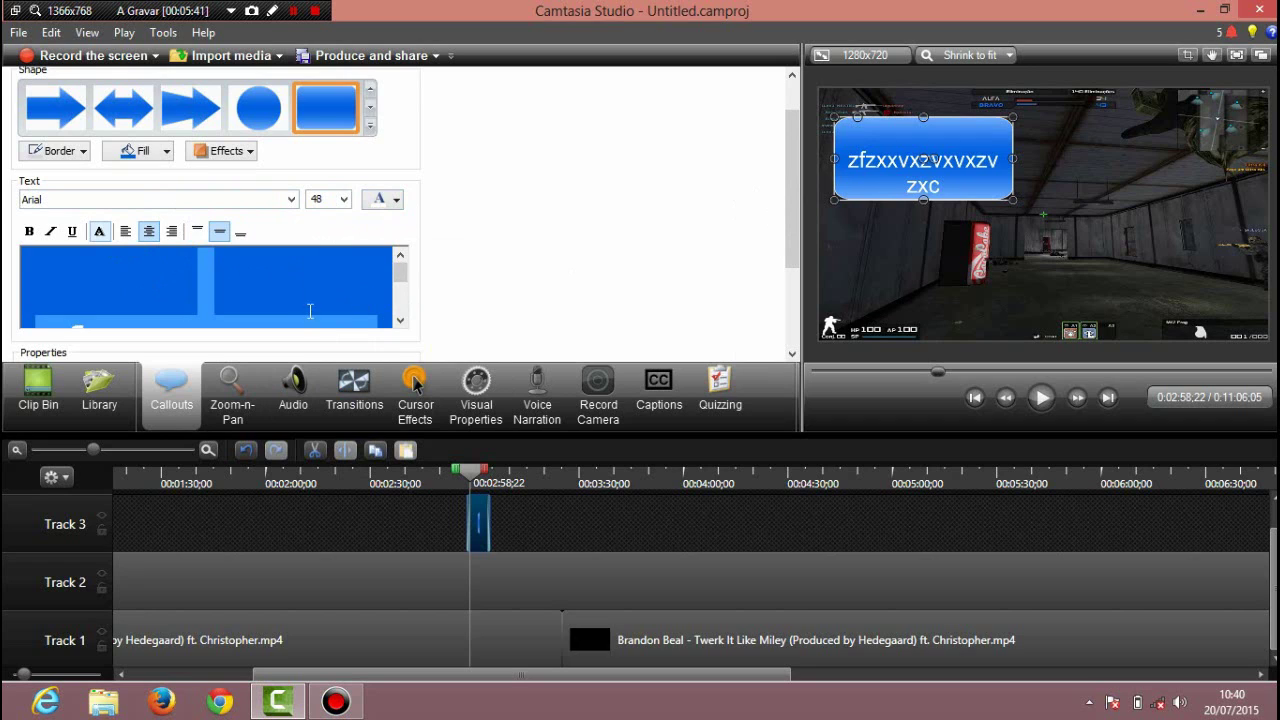
{"action": "left_click", "coordinate": [398, 206]}
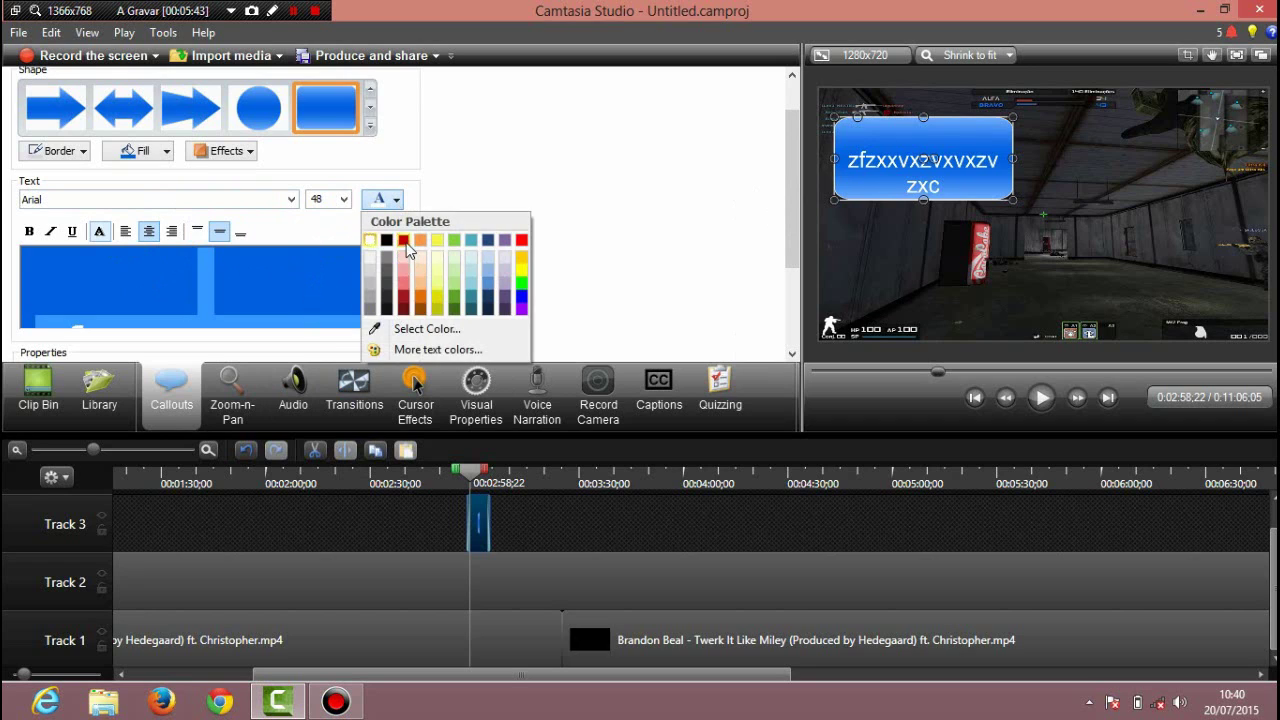
{"action": "left_click", "coordinate": [403, 245]}
{"action": "left_click", "coordinate": [399, 204]}
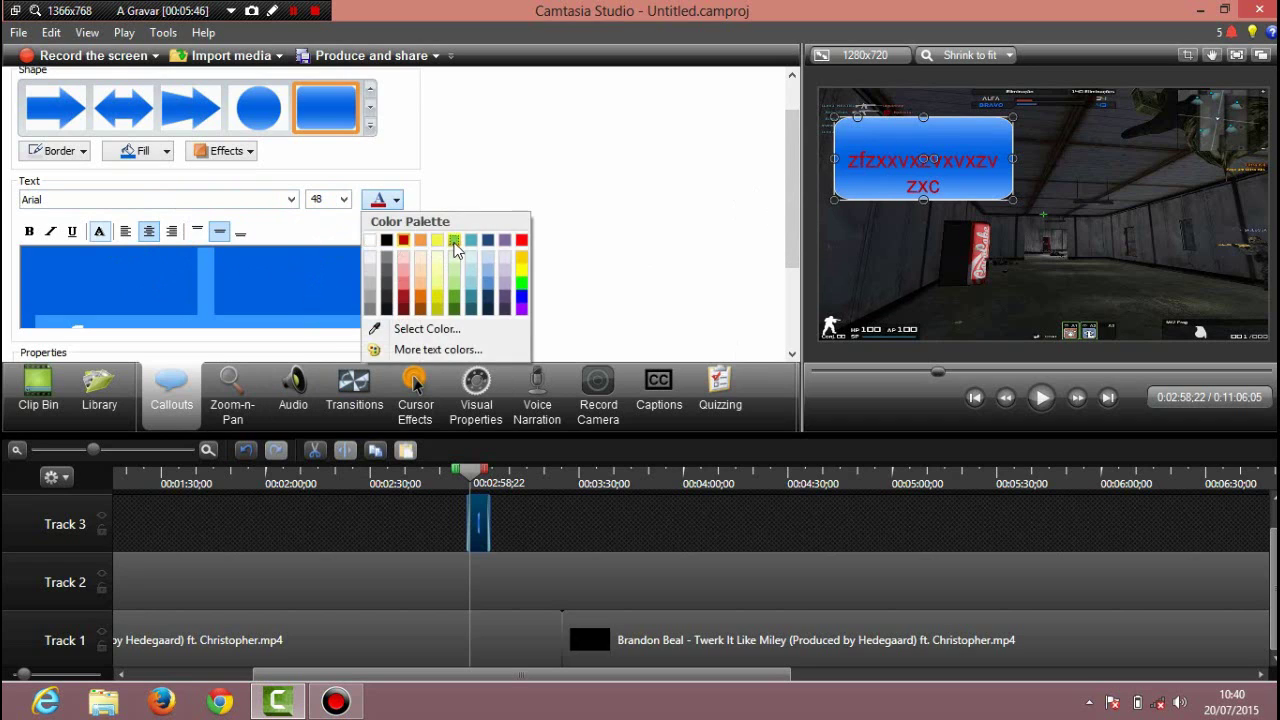
{"action": "left_click", "coordinate": [454, 241]}
{"action": "left_click", "coordinate": [400, 202]}
{"action": "left_click", "coordinate": [441, 249]}
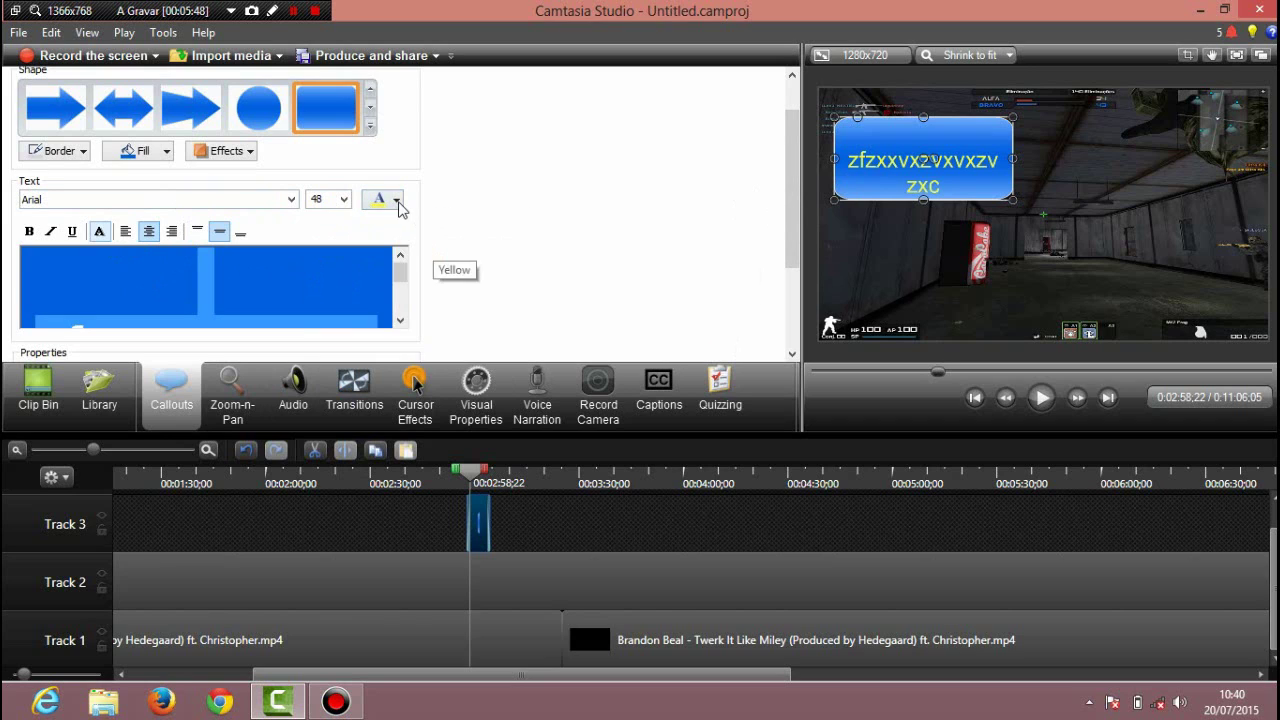
{"action": "left_click", "coordinate": [397, 201]}
{"action": "left_click", "coordinate": [470, 243]}
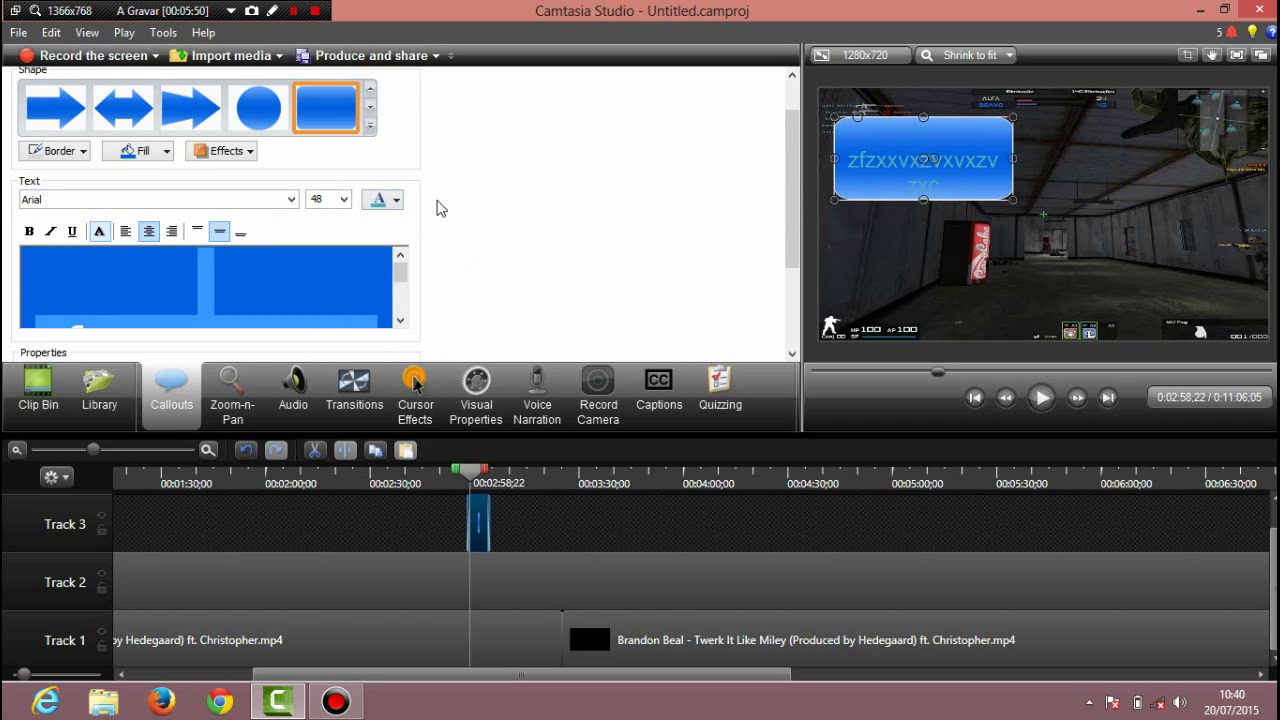
Replace the rectangle callout with a plain Text callout near the video frame's upper-left corner.
{"action": "left_click", "coordinate": [399, 288]}
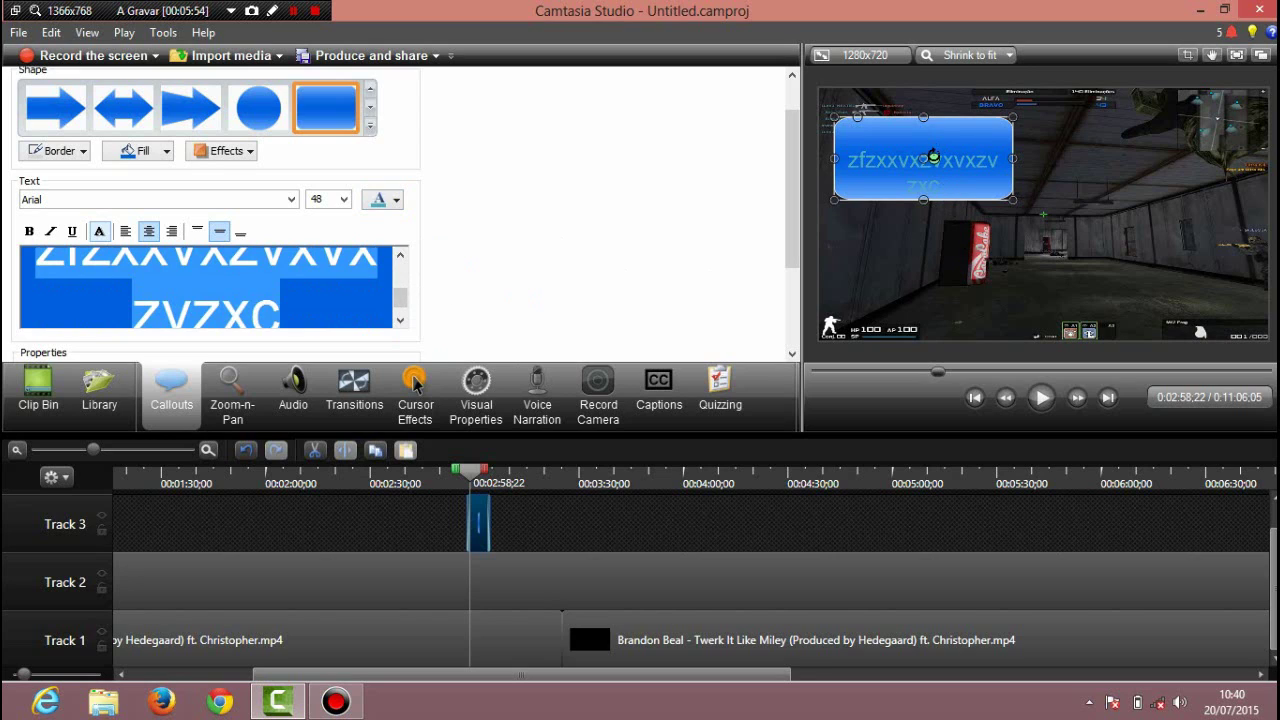
{"action": "key", "text": "Delete"}
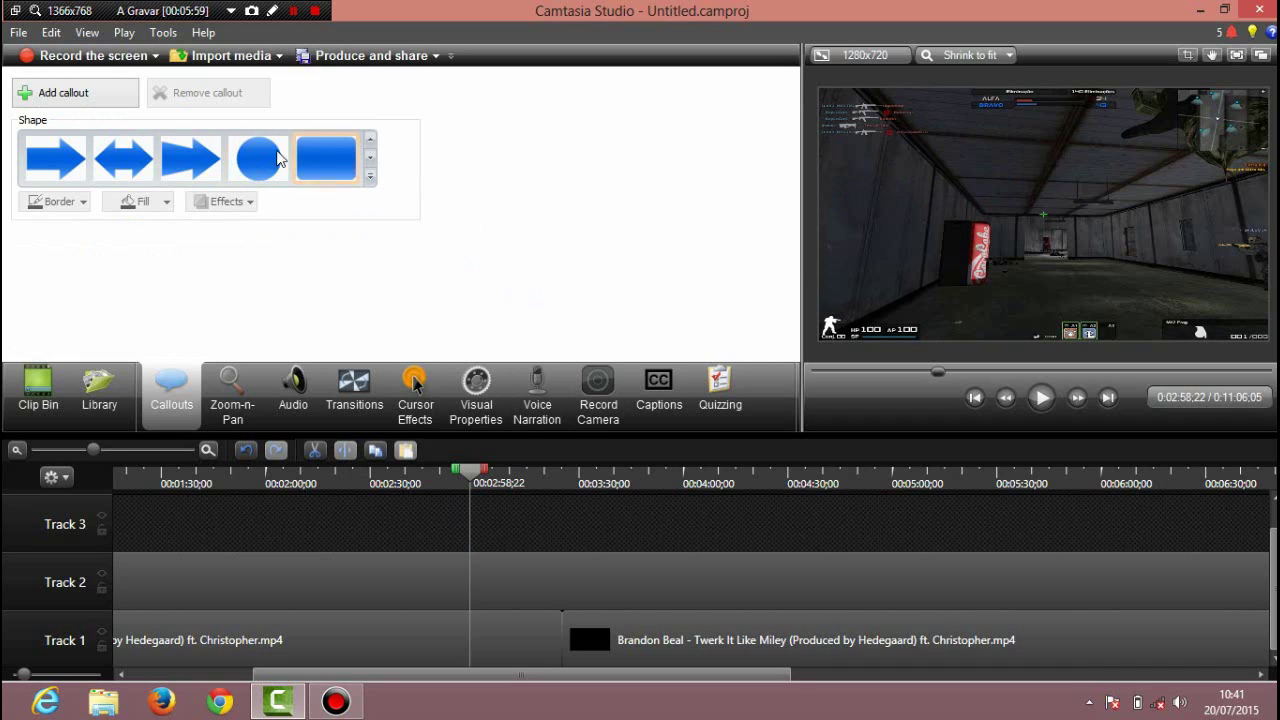
{"action": "left_click", "coordinate": [371, 180]}
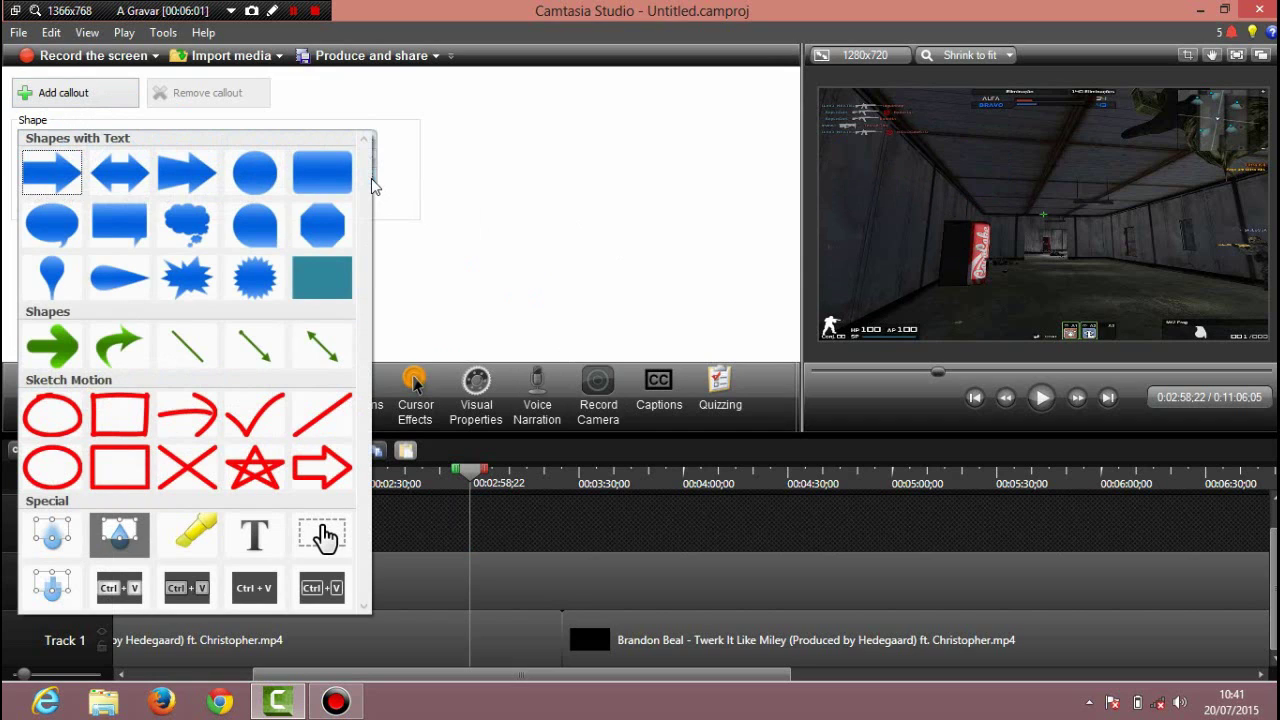
{"action": "left_click", "coordinate": [262, 540]}
{"action": "left_click_drag", "start_coordinate": [1015, 217], "coordinate": [863, 135]}
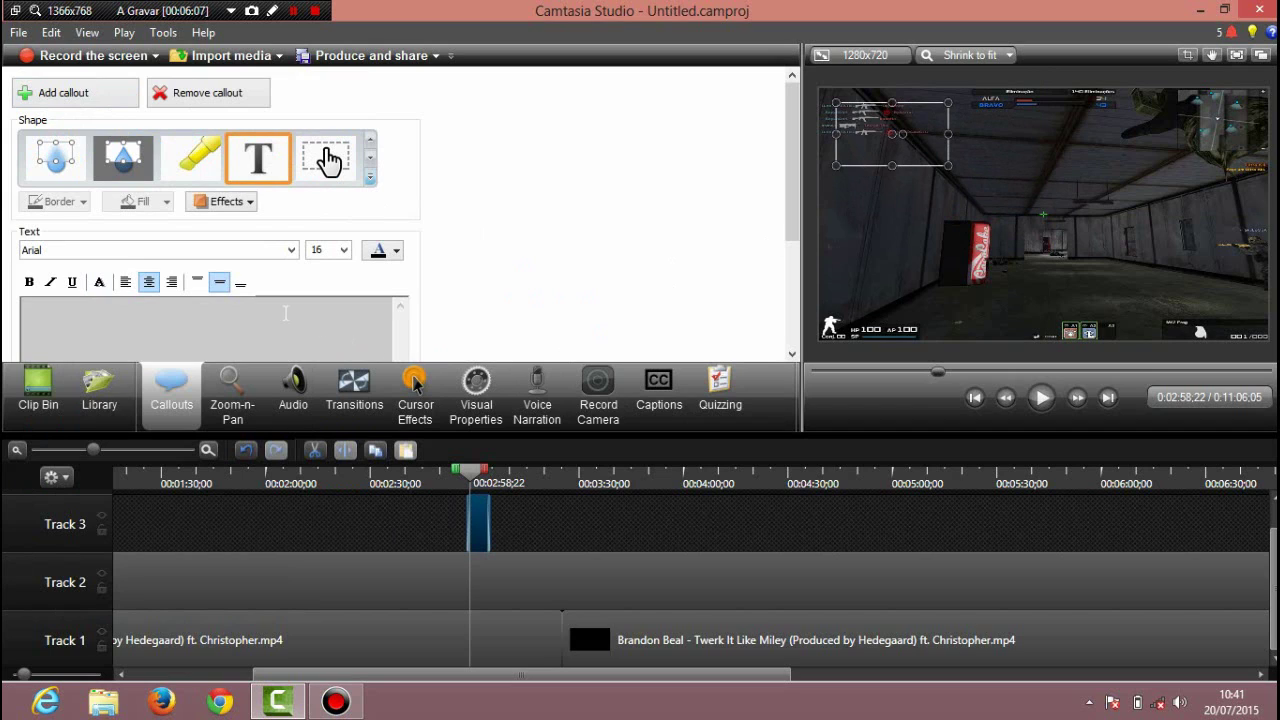
Enter "loader" as the text callout's content and set its font size to 48.
{"action": "type", "text": "loader"}
{"action": "key", "text": "ctrl+a"}
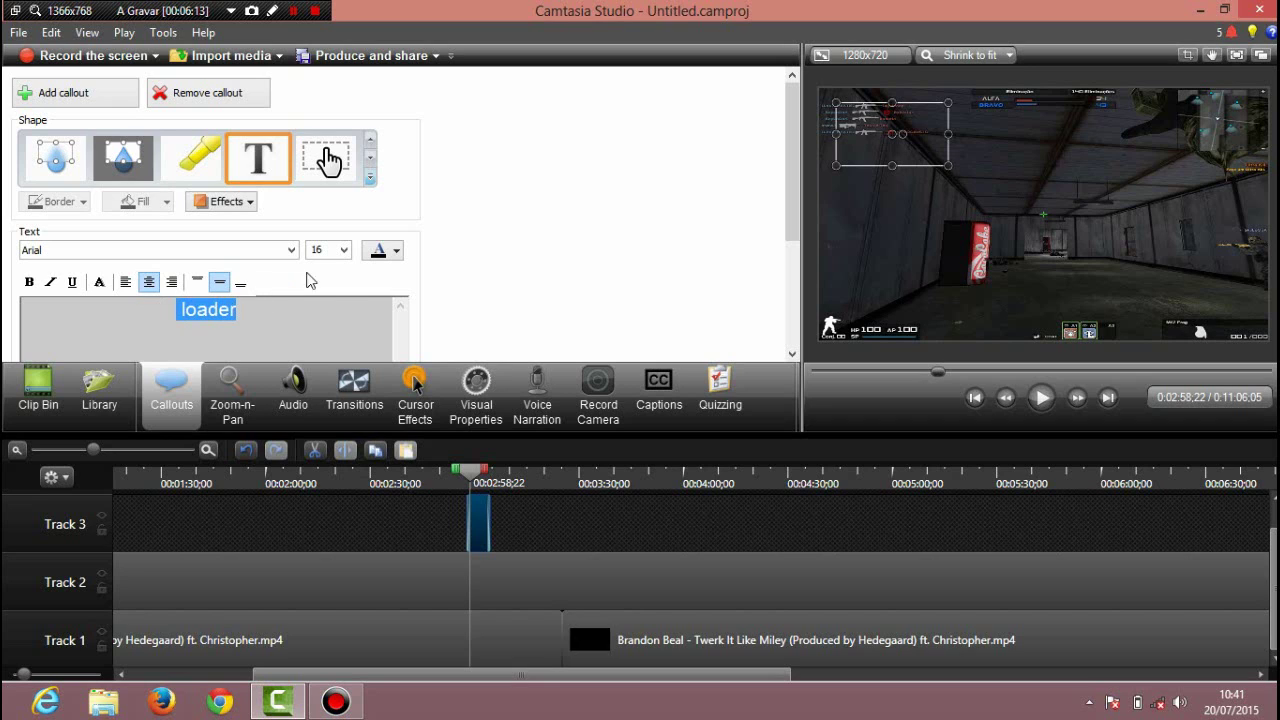
{"action": "left_click", "coordinate": [341, 251]}
{"action": "left_click", "coordinate": [316, 414]}
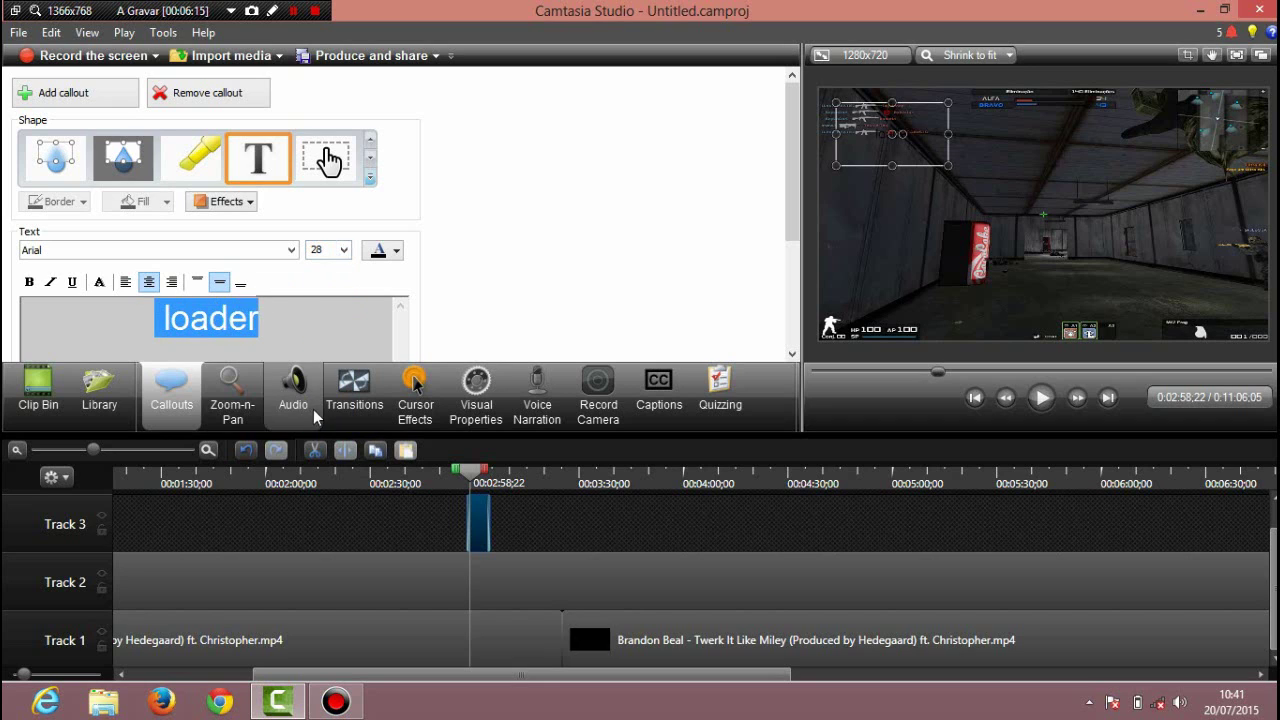
{"action": "left_click", "coordinate": [341, 251]}
{"action": "left_click", "coordinate": [315, 438]}
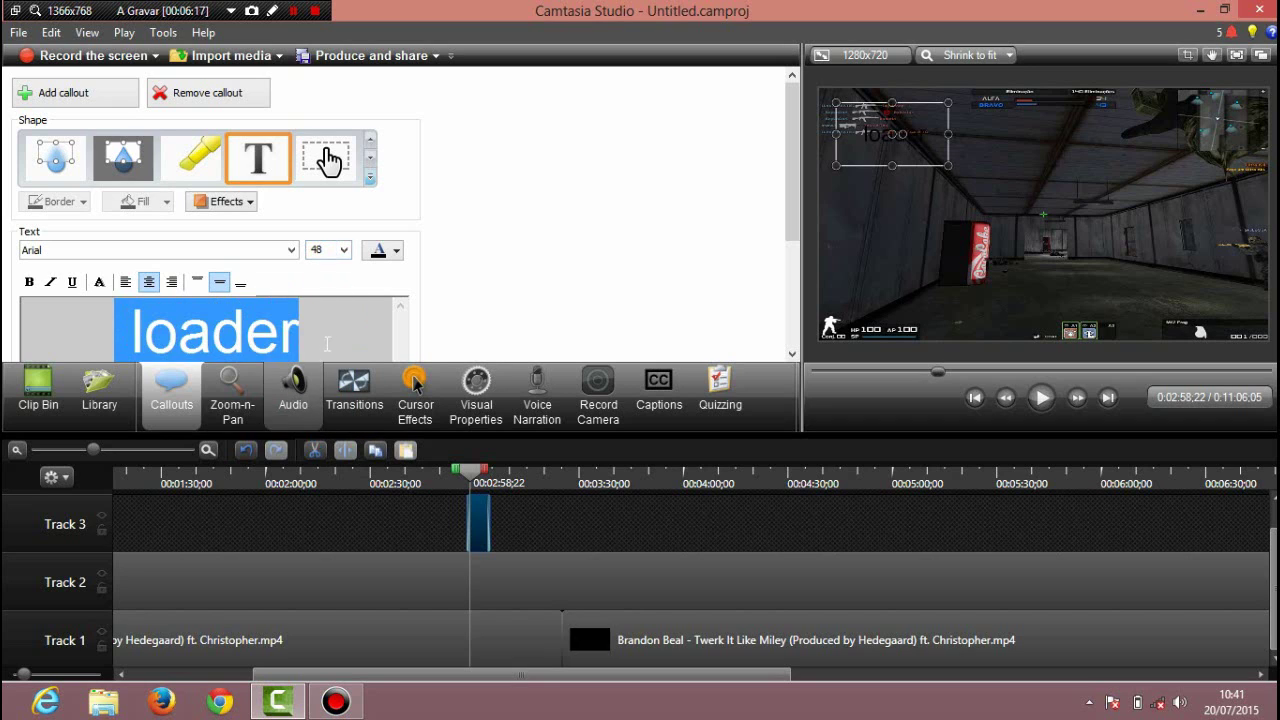
Color the "loader" text primary red and reposition its callout over the upper middle of the video frame.
{"action": "left_click", "coordinate": [380, 252]}
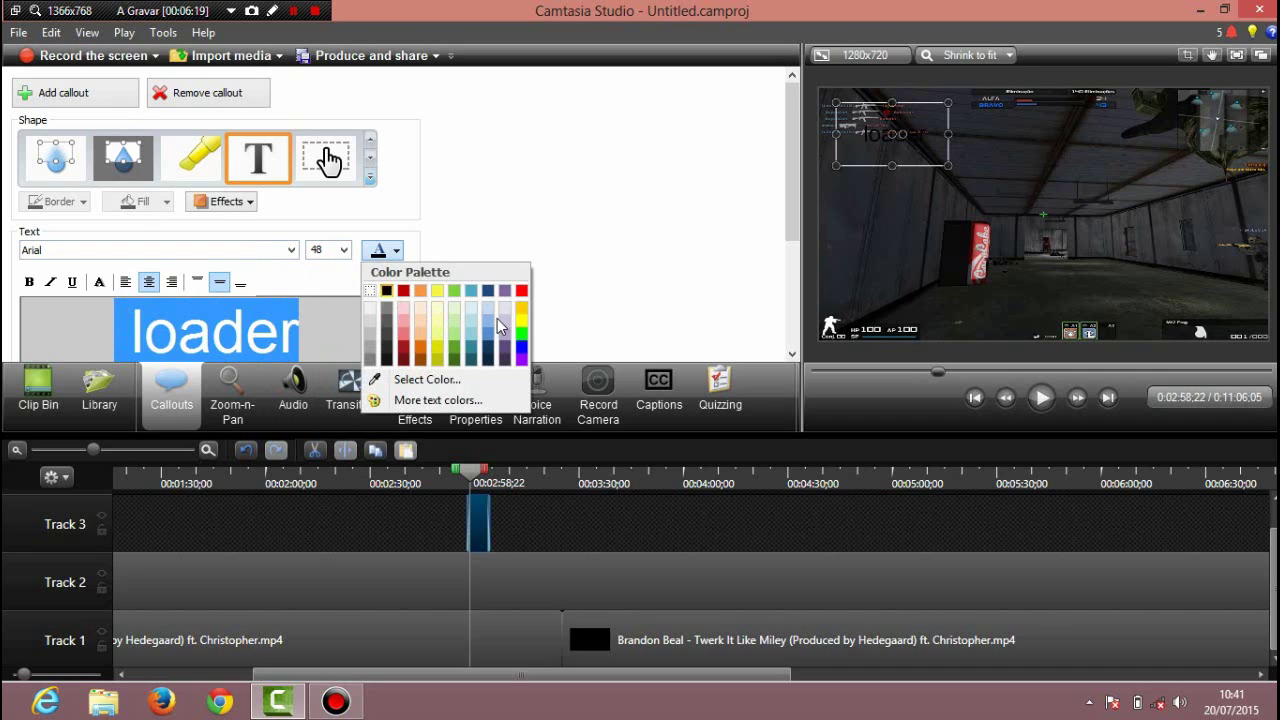
{"action": "left_click", "coordinate": [521, 290]}
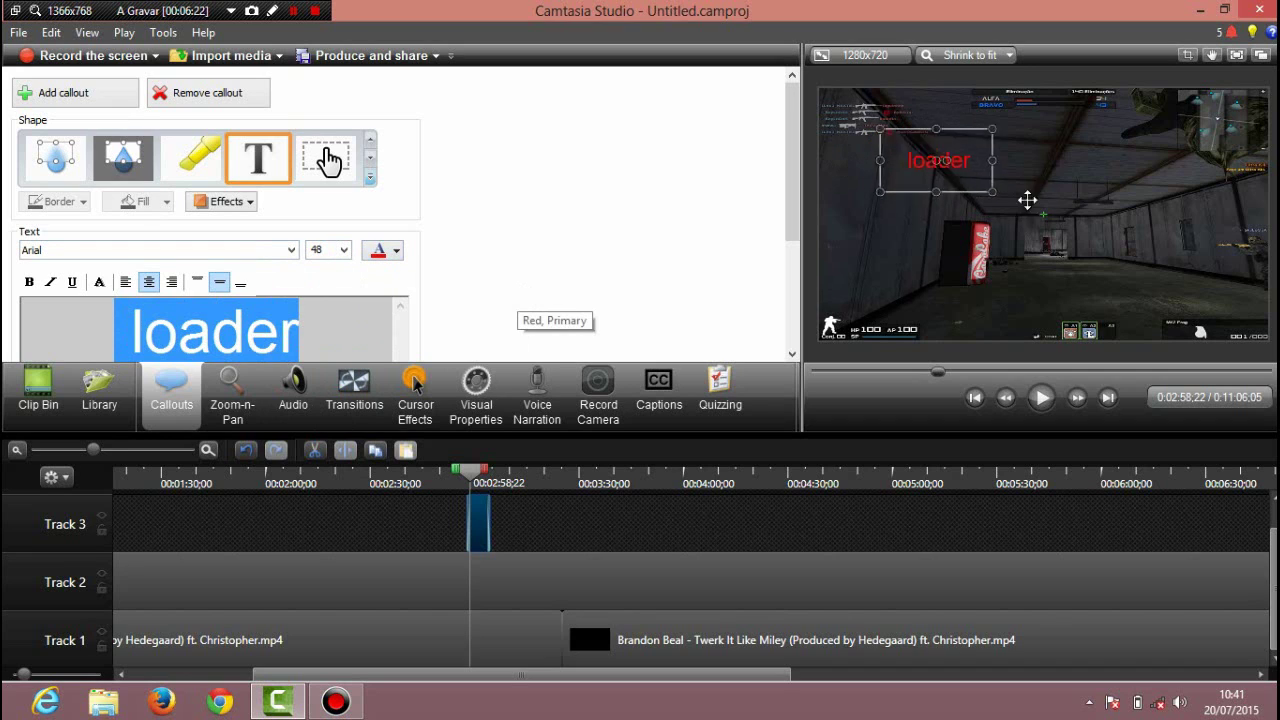
{"action": "left_click_drag", "start_coordinate": [1027, 200], "coordinate": [1048, 270]}
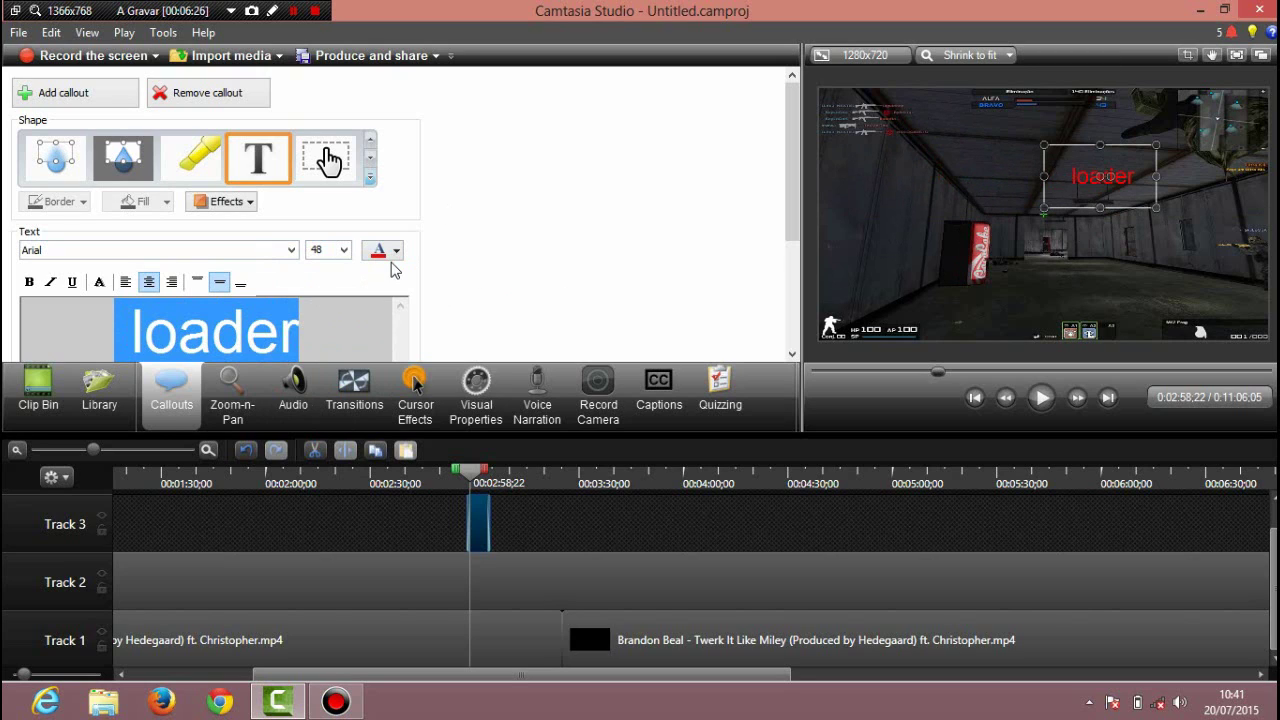
Replace the text callout with a Sketch Motion star, placed and enlarged over the left half of the video frame.
{"action": "key", "text": "Delete"}
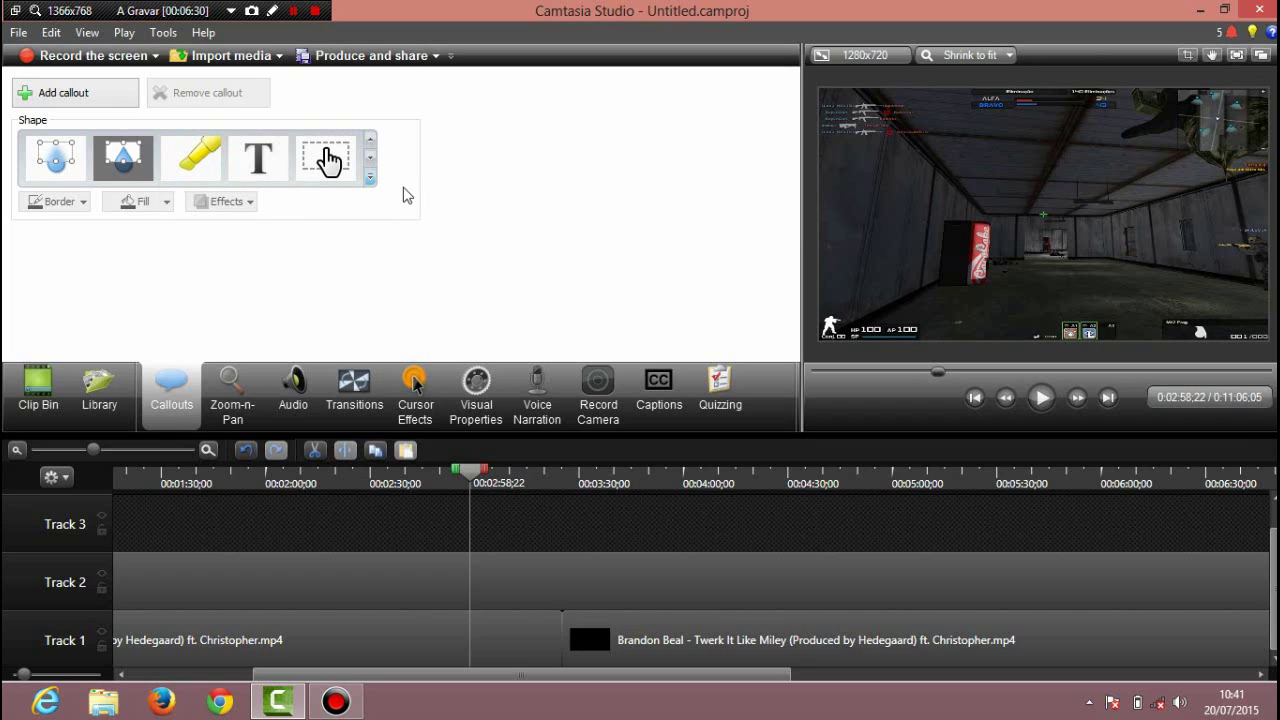
{"action": "left_click", "coordinate": [369, 177]}
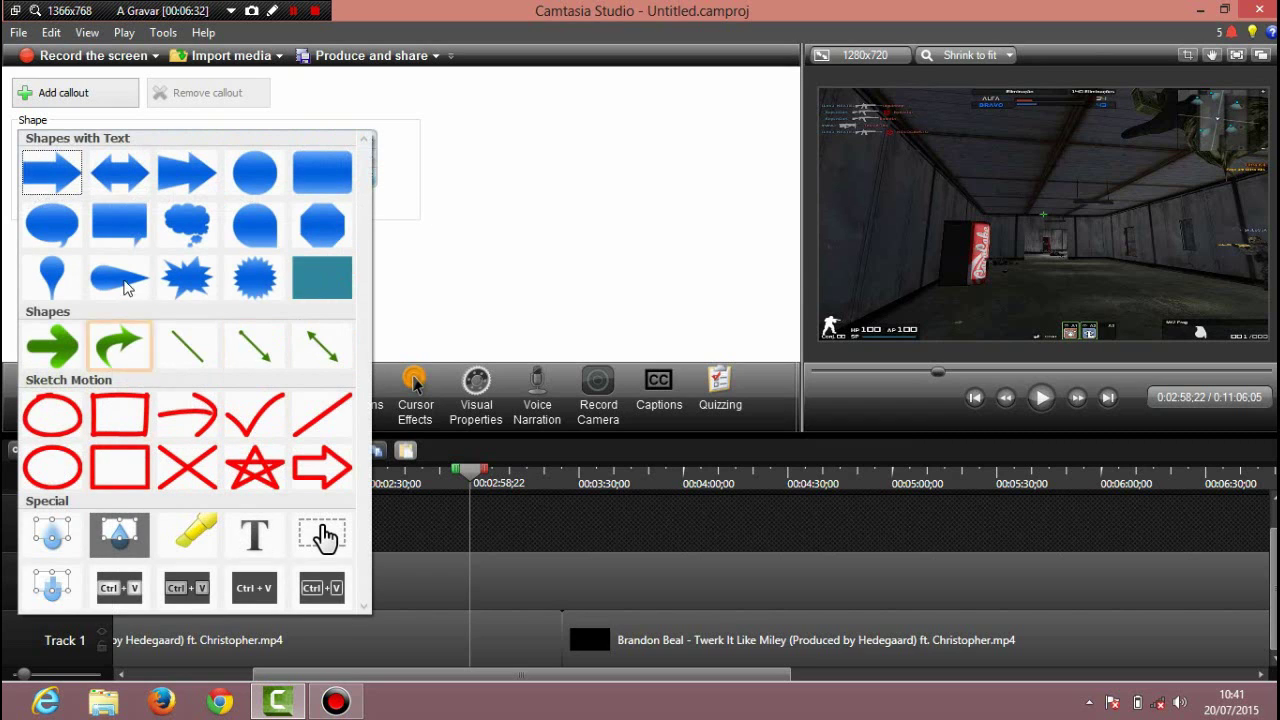
{"action": "left_click", "coordinate": [256, 466]}
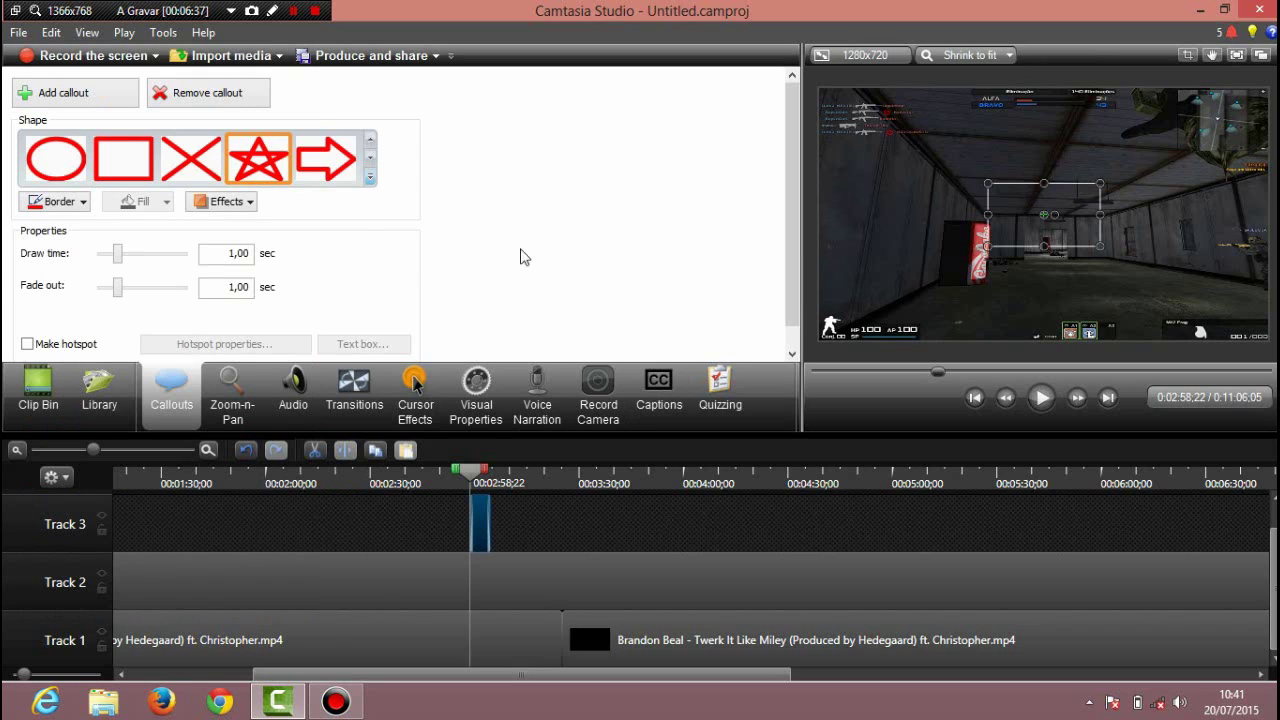
{"action": "left_click_drag", "start_coordinate": [1040, 222], "coordinate": [1030, 175]}
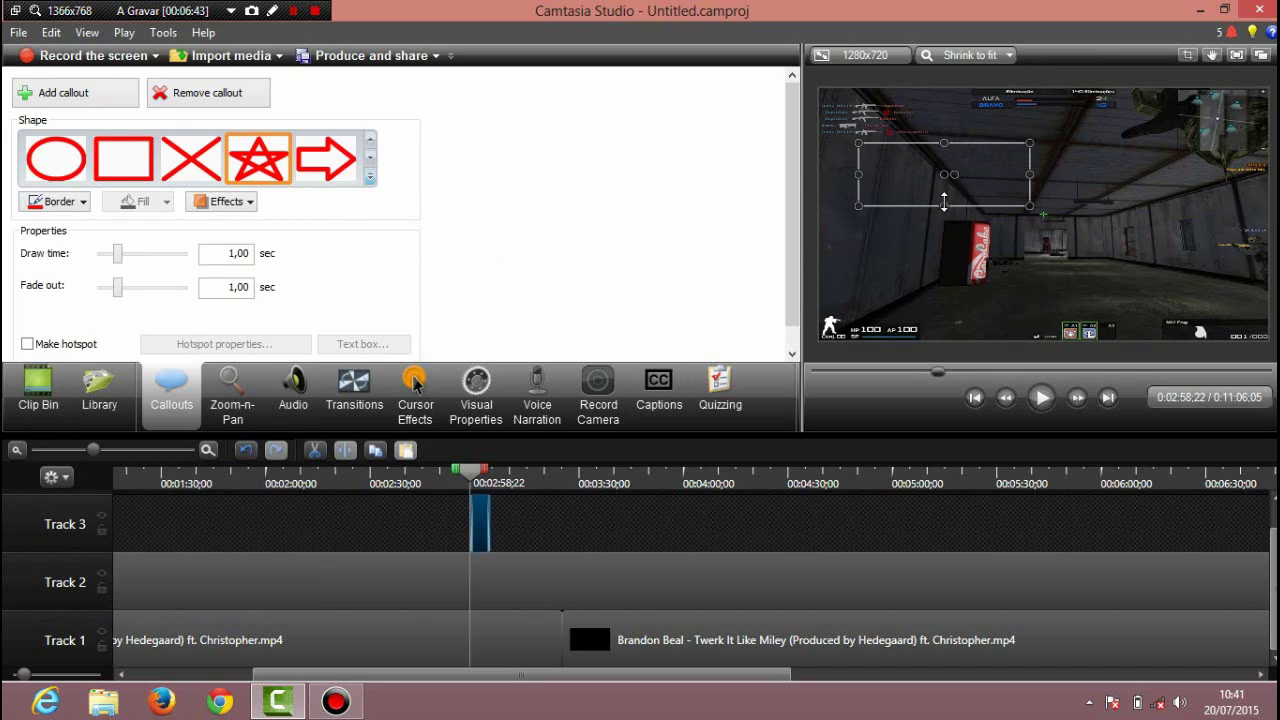
{"action": "left_click_drag", "start_coordinate": [944, 207], "coordinate": [944, 306]}
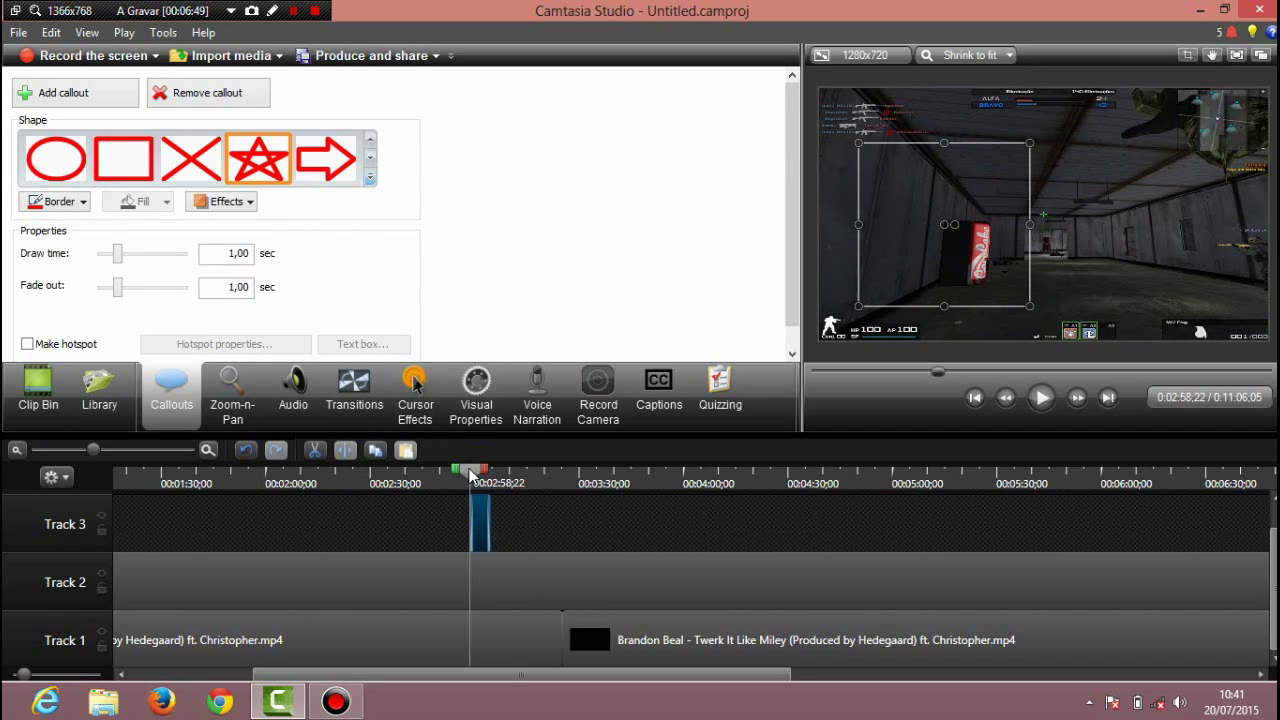
Play the timeline briefly from 0:02:58;22 to preview the star's drawing animation.
{"action": "left_click", "coordinate": [1041, 397]}
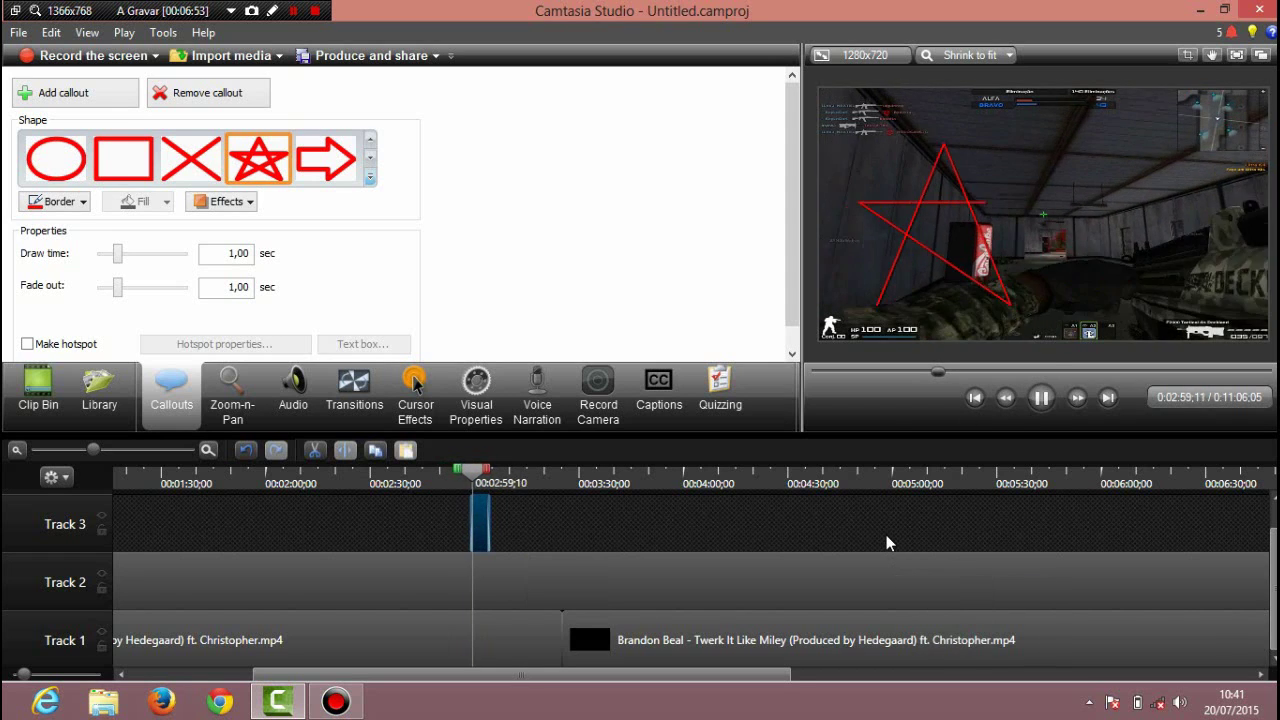
{"action": "left_click", "coordinate": [1041, 397]}
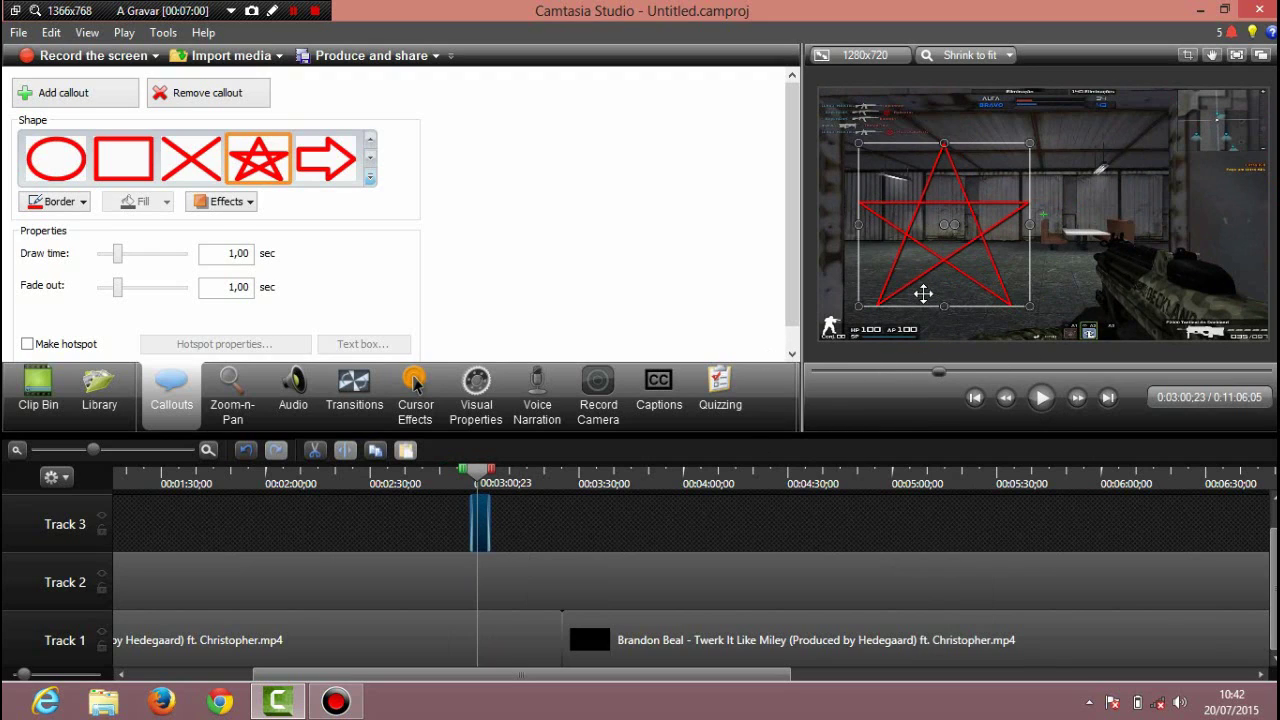
Replace the star callout with a Sketch Motion outline arrow over the video frame's upper left area and preview its drawing animation.
{"action": "key", "text": "Delete"}
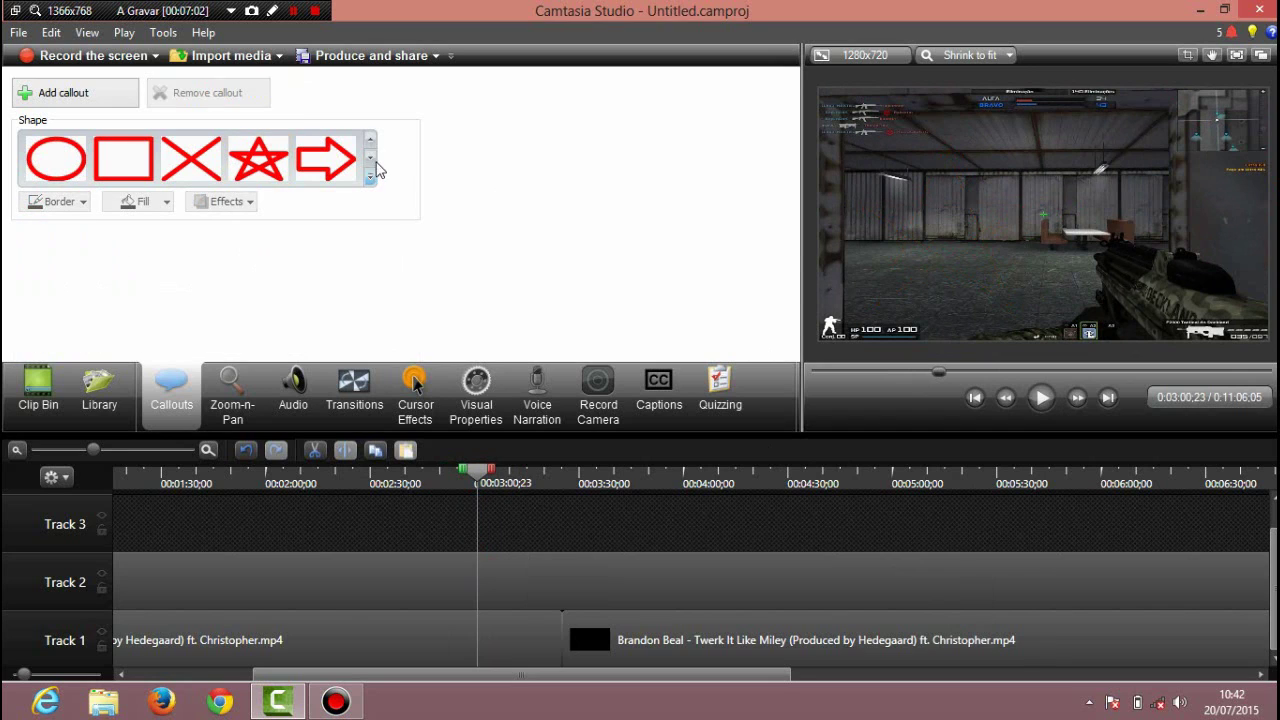
{"action": "left_click", "coordinate": [337, 168]}
{"action": "left_click_drag", "start_coordinate": [1011, 201], "coordinate": [861, 184]}
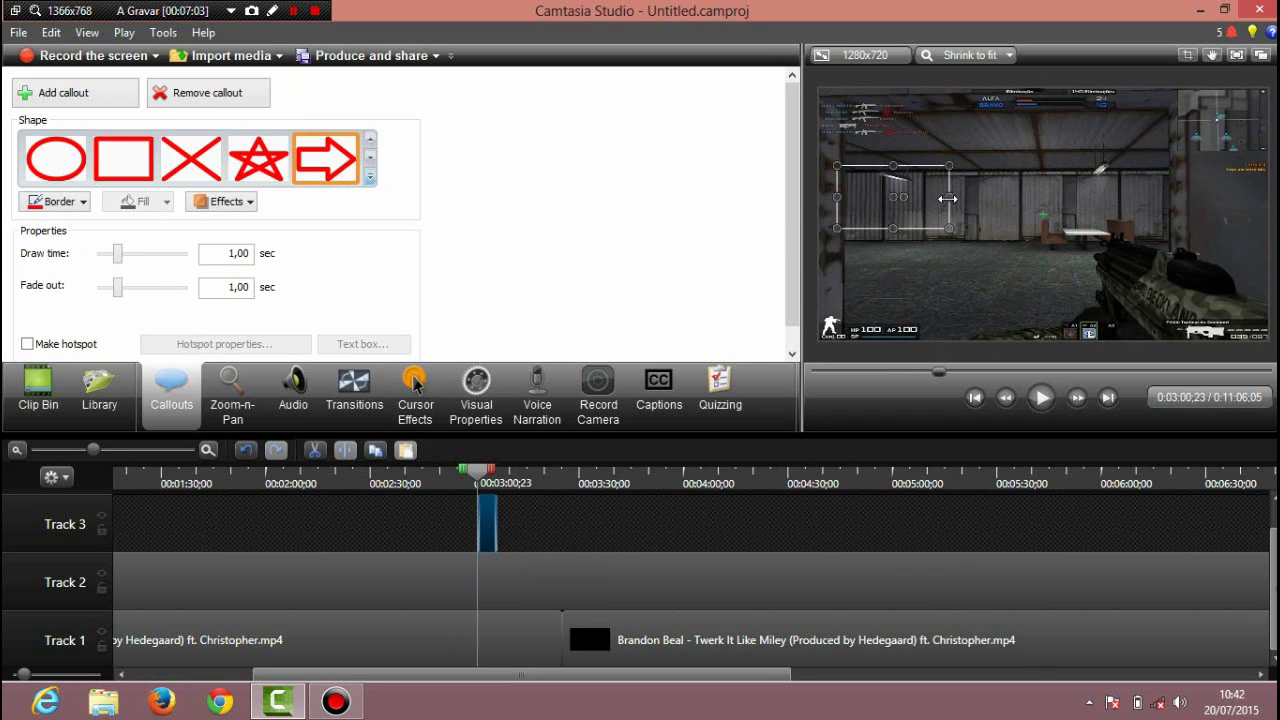
{"action": "left_click", "coordinate": [1040, 399]}
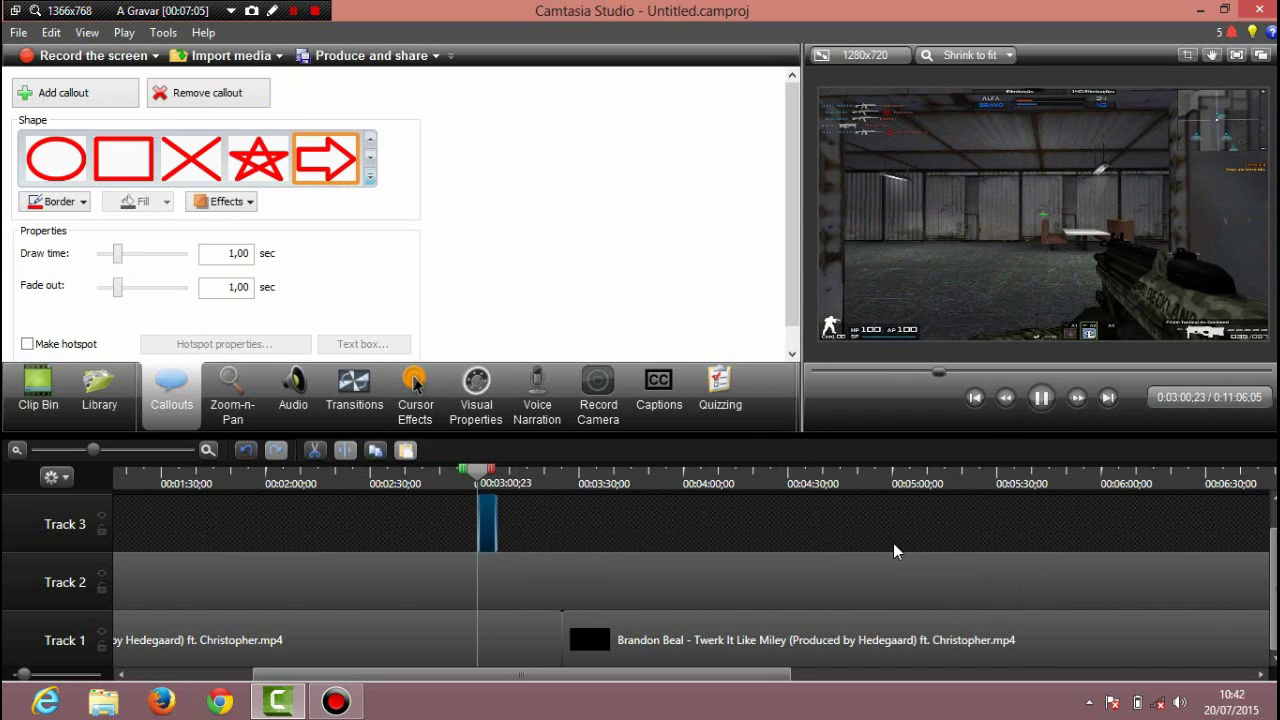
{"action": "left_click", "coordinate": [1042, 400]}
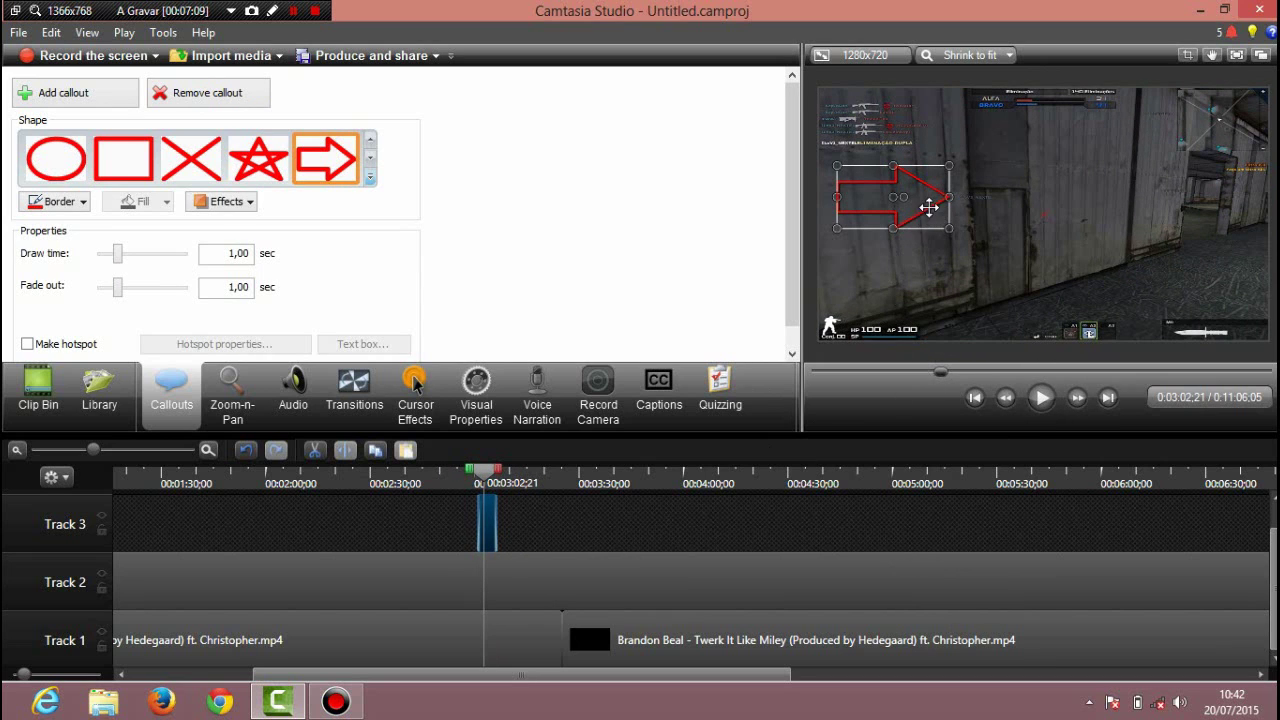
Delete the arrow callout and add a new Sketch Motion outline arrow at 0:03:02;21, placed over the frame's upper left area.
{"action": "key", "text": "Delete"}
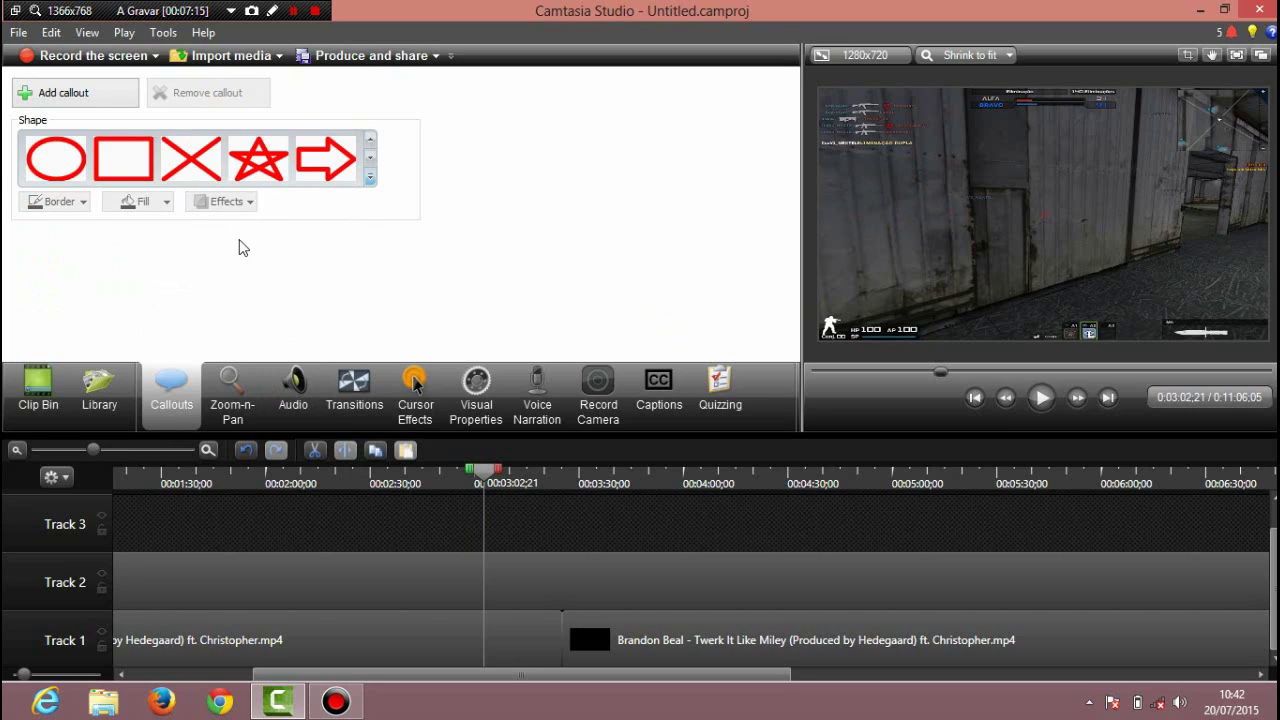
{"action": "left_click", "coordinate": [373, 185]}
{"action": "left_click", "coordinate": [378, 186]}
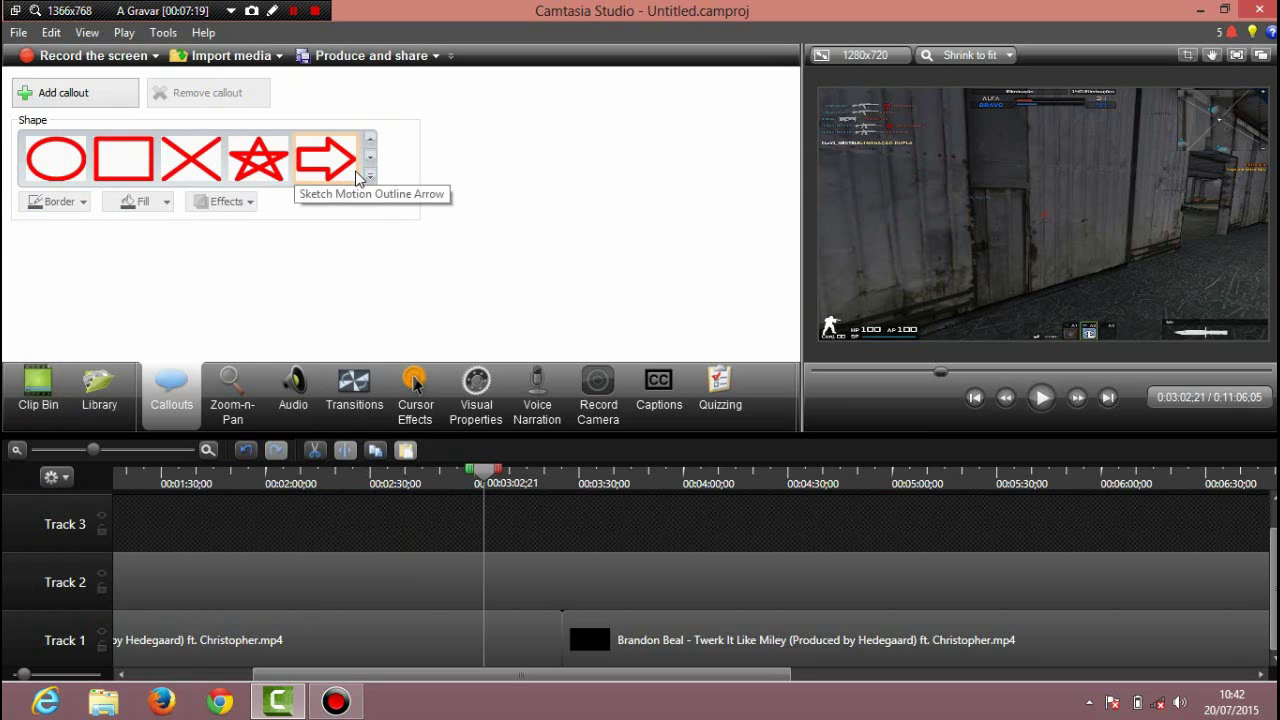
{"action": "left_click", "coordinate": [357, 178]}
{"action": "left_click_drag", "start_coordinate": [1012, 208], "coordinate": [884, 175]}
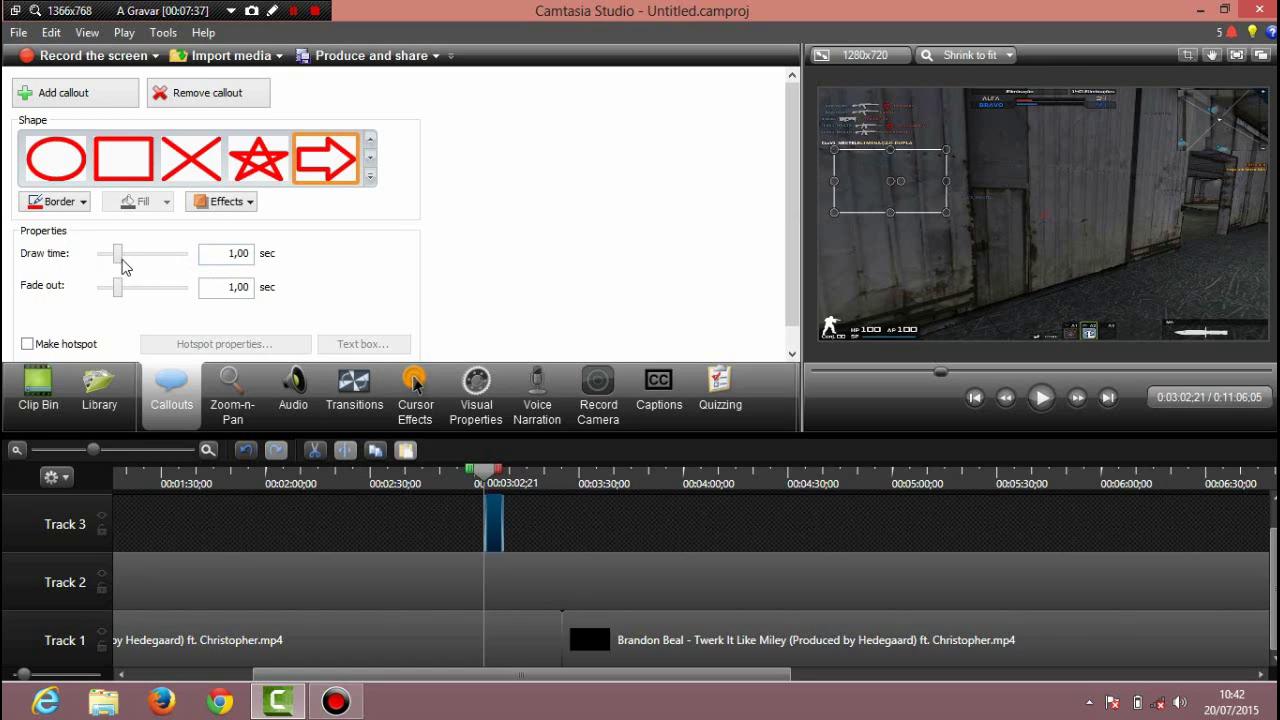
Set the arrow's draw time and fade out to 0,00 sec and play the timeline briefly to preview it.
{"action": "mouse_move", "coordinate": [115, 258]}
{"action": "left_mouse_down"}
{"action": "mouse_move", "coordinate": [97, 262]}
{"action": "mouse_move", "coordinate": [90, 291]}
{"action": "left_mouse_up"}
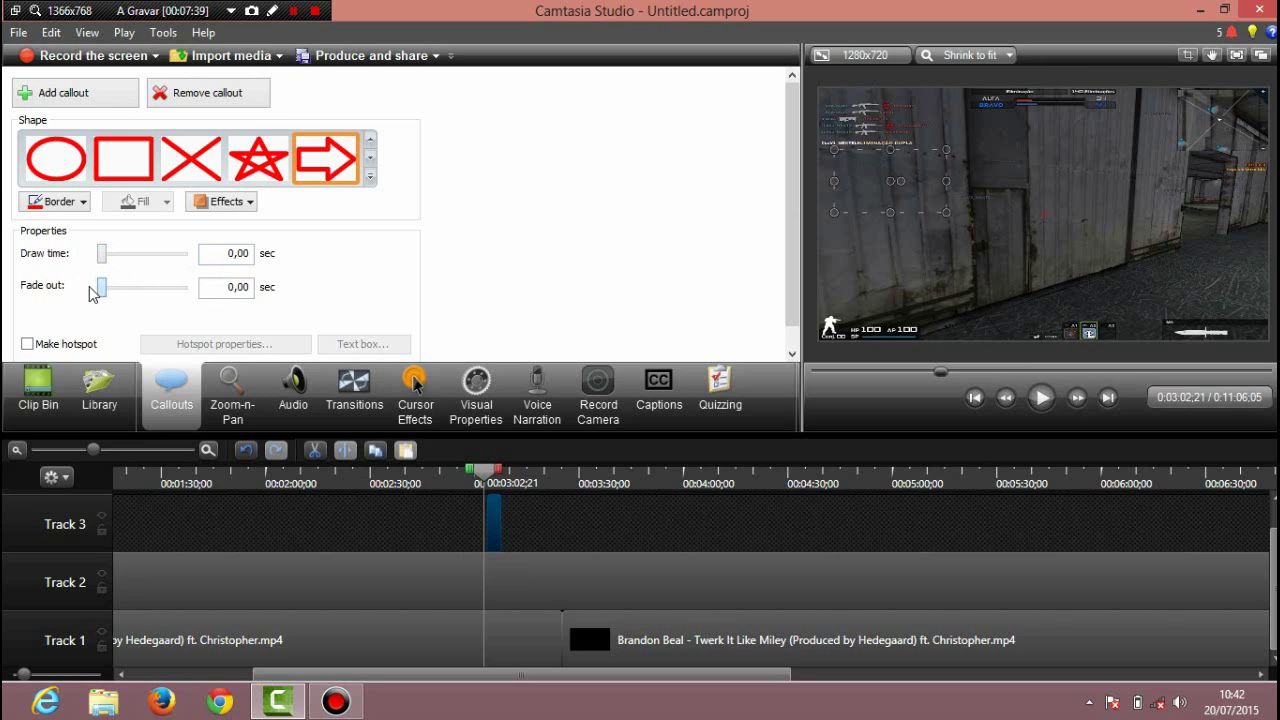
{"action": "left_click", "coordinate": [486, 470]}
{"action": "left_click", "coordinate": [1041, 398]}
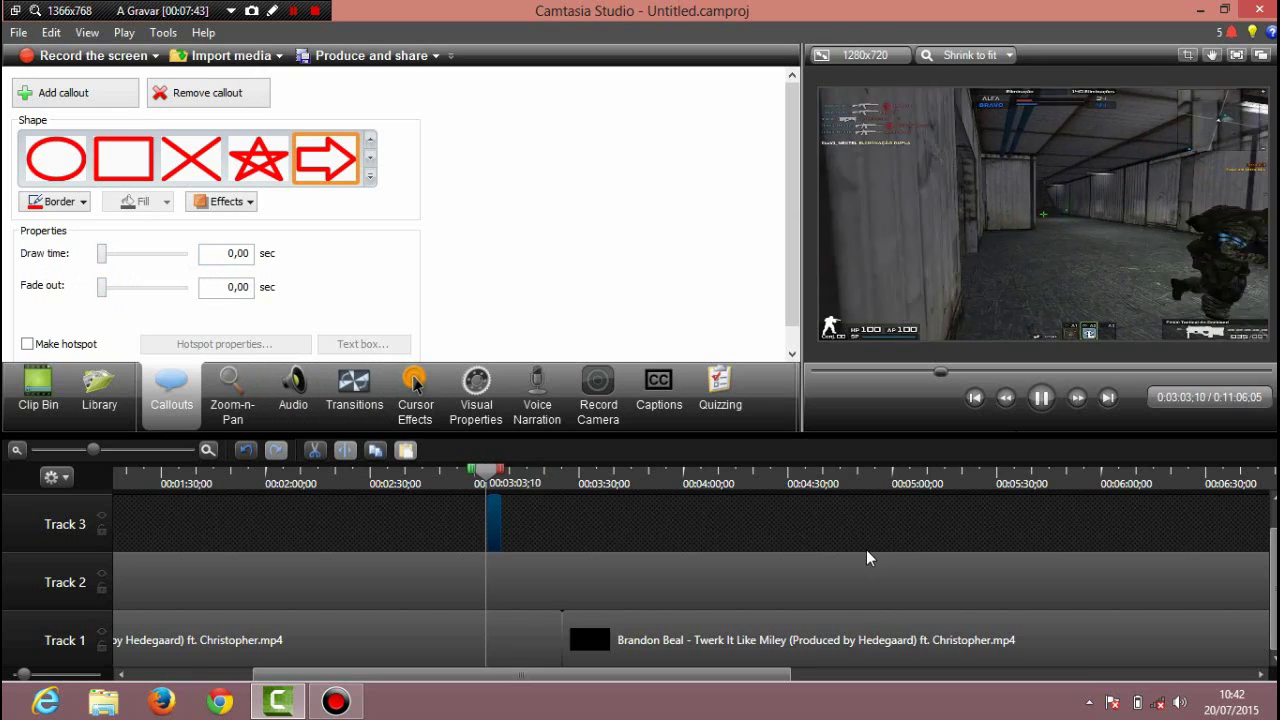
{"action": "left_click", "coordinate": [1041, 398]}
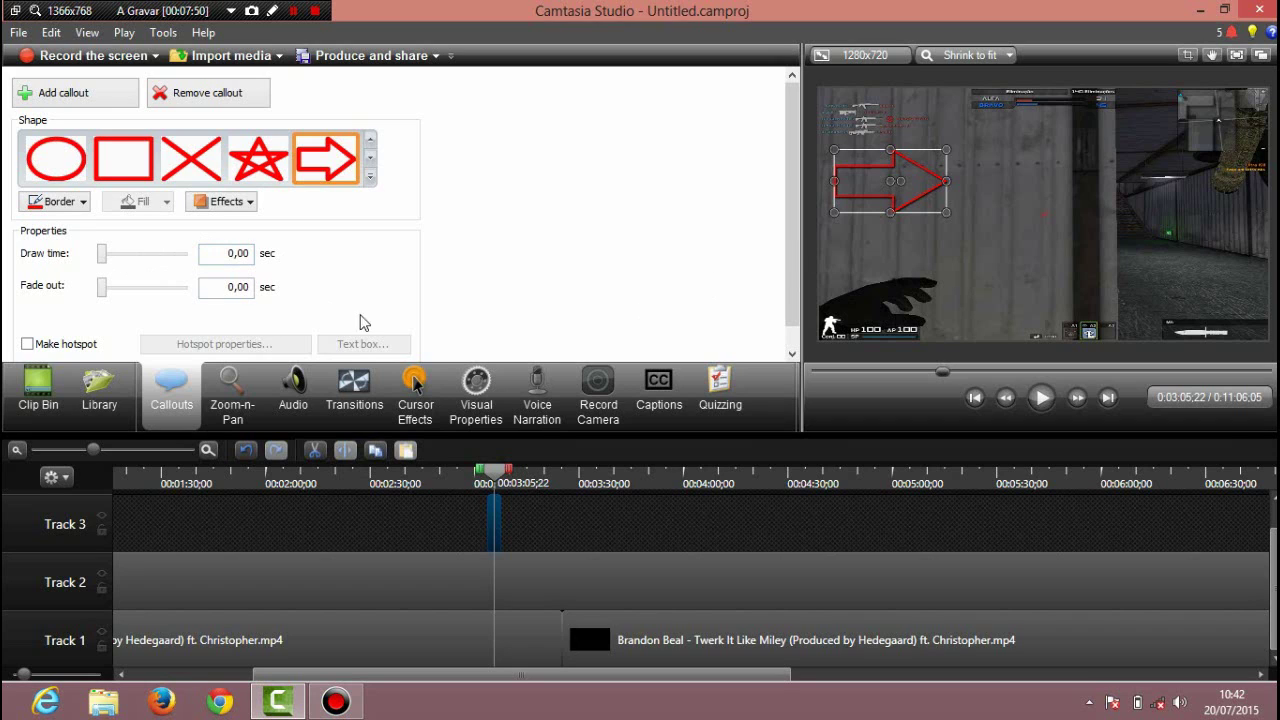
Set the arrow's draw time to 4,13 sec and fade out to 4,07 sec, and preview the slower animation.
{"action": "left_click", "coordinate": [483, 480]}
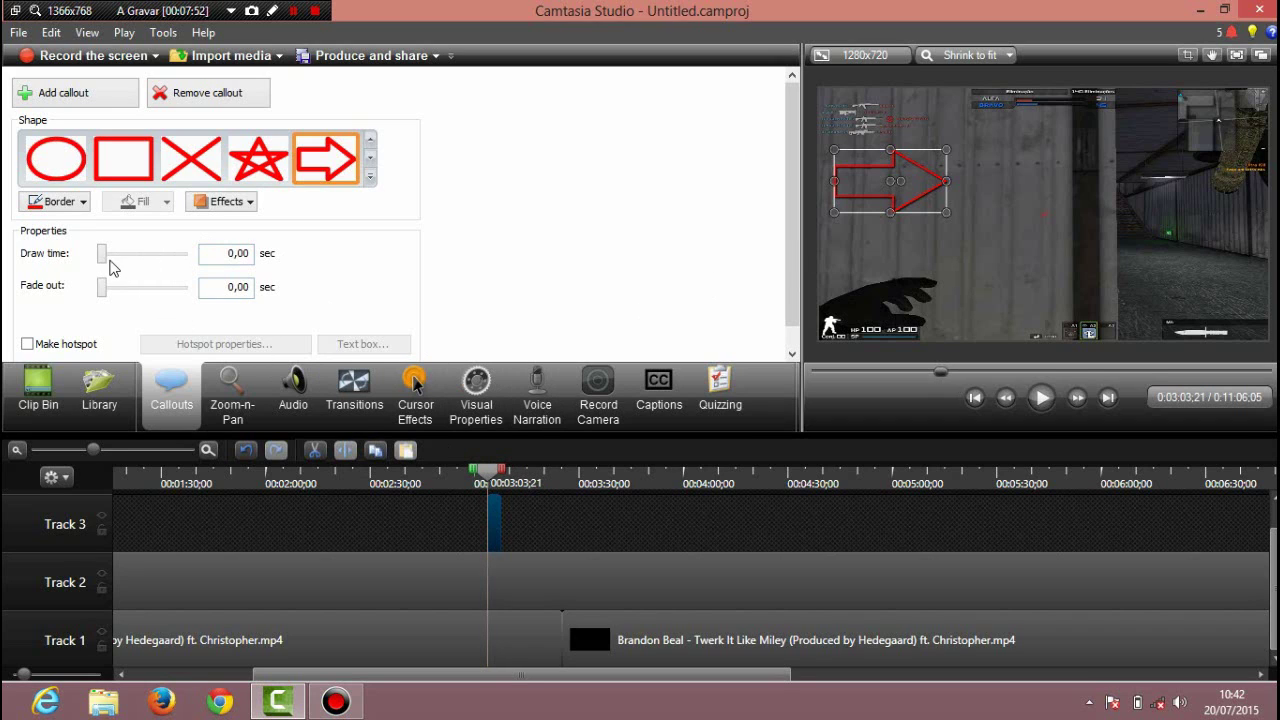
{"action": "left_click_drag", "start_coordinate": [103, 255], "coordinate": [169, 255]}
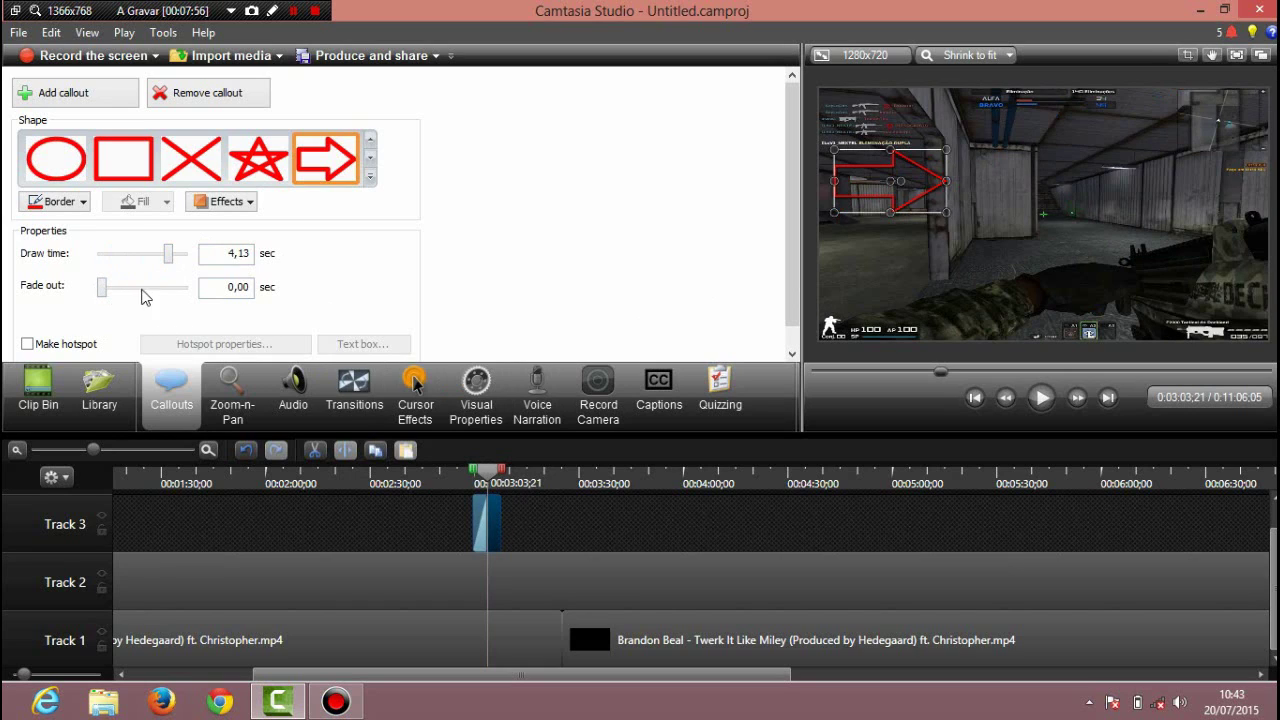
{"action": "left_click_drag", "start_coordinate": [105, 289], "coordinate": [167, 290]}
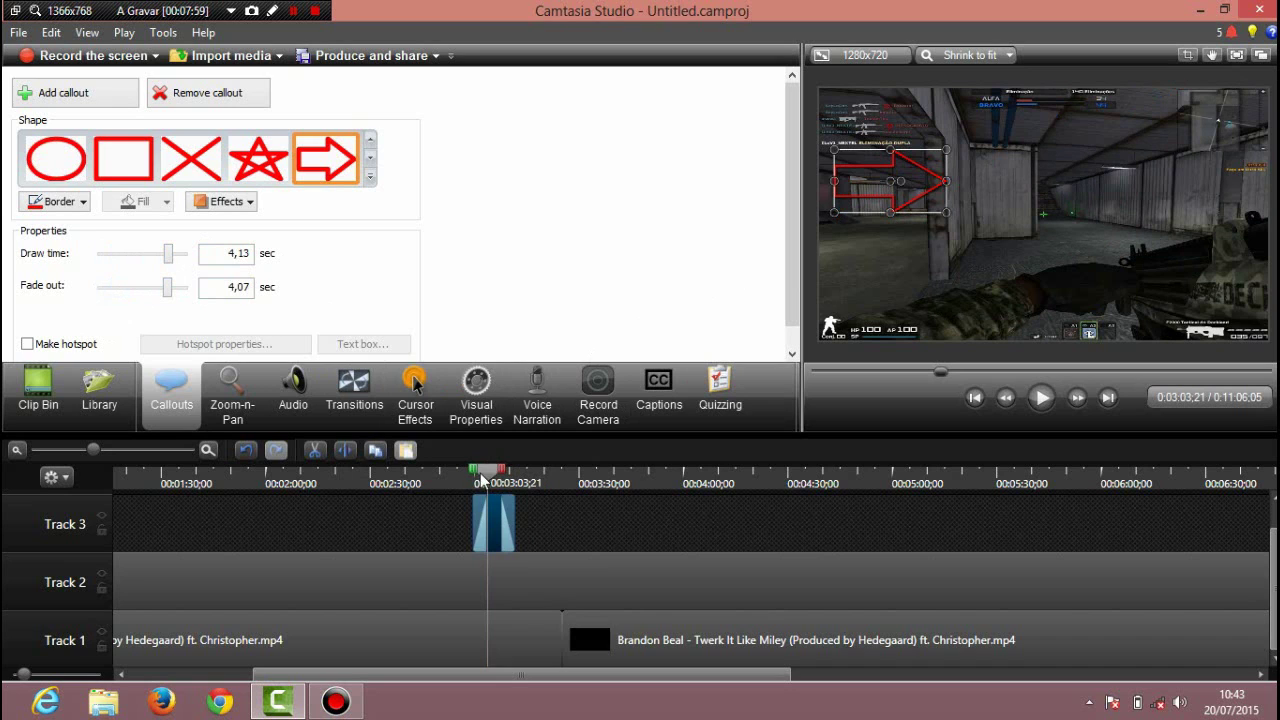
{"action": "left_click", "coordinate": [473, 470]}
{"action": "left_click", "coordinate": [1043, 399]}
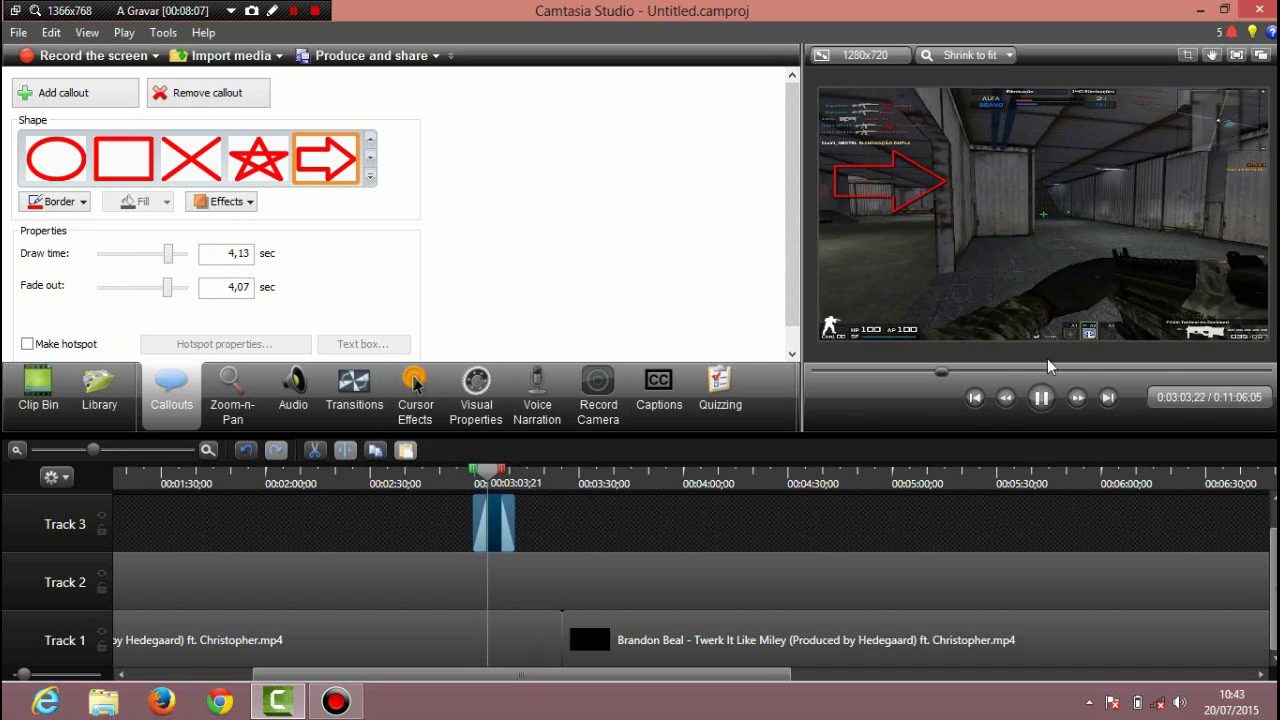
{"action": "left_click", "coordinate": [1041, 398]}
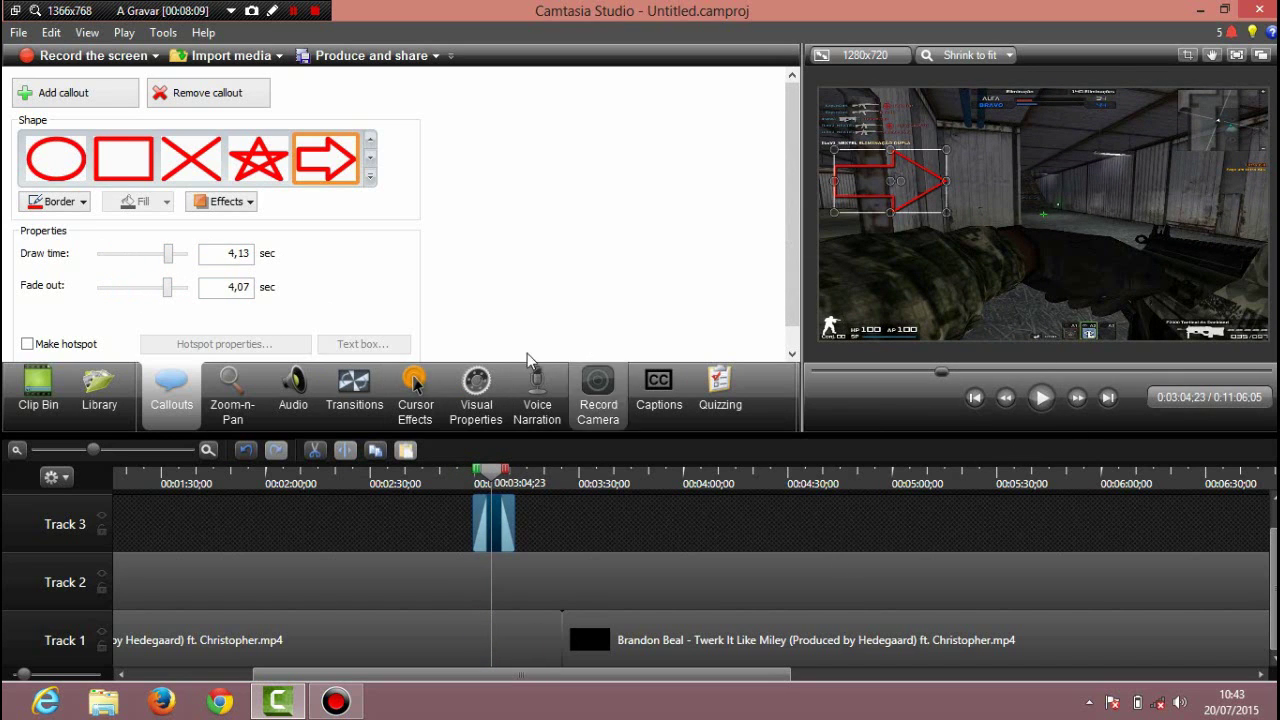
Set the callout's draw time to 2,27 sec and try other Sketch Motion shapes on it, ending with the ellipse.
{"action": "left_click_drag", "start_coordinate": [170, 260], "coordinate": [140, 263]}
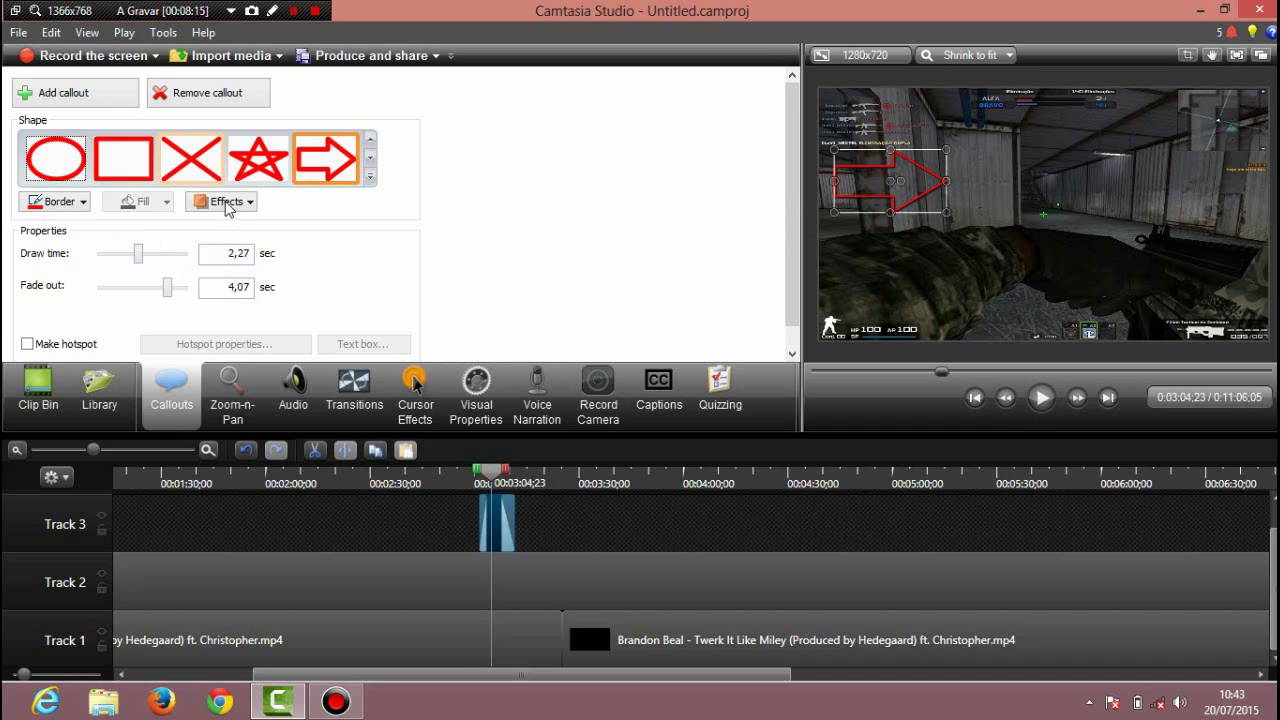
{"action": "left_click", "coordinate": [190, 160]}
{"action": "left_click", "coordinate": [258, 160]}
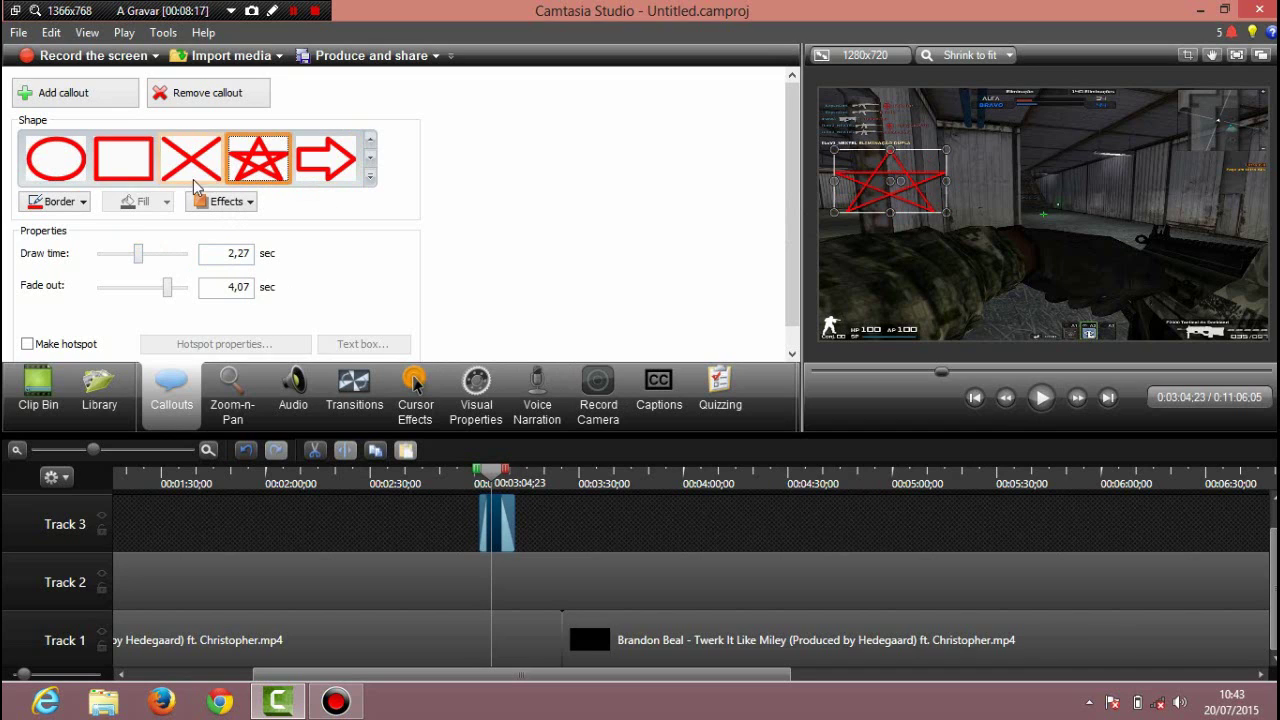
{"action": "left_click", "coordinate": [113, 166]}
{"action": "left_click", "coordinate": [56, 160]}
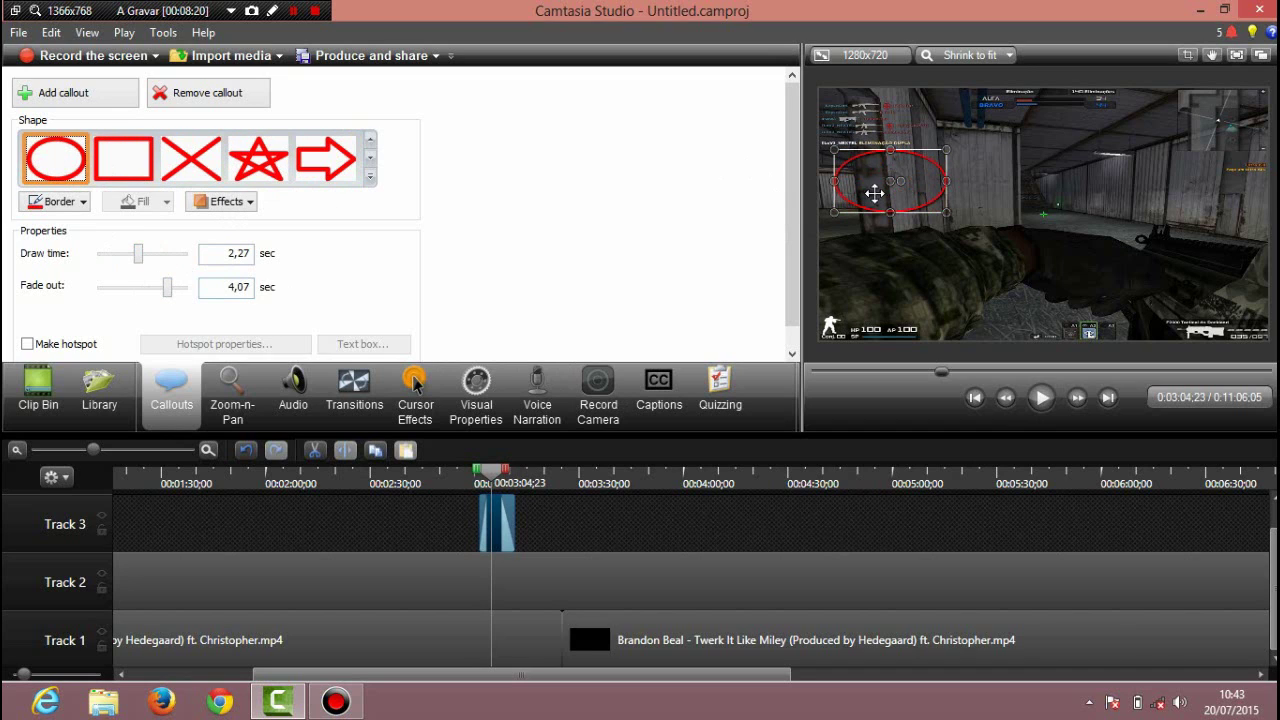
Replace the ellipse callout with a Sketch Motion X at 0:03:04;23, with draw time and fade out set to 0,00 sec.
{"action": "key", "text": "Delete"}
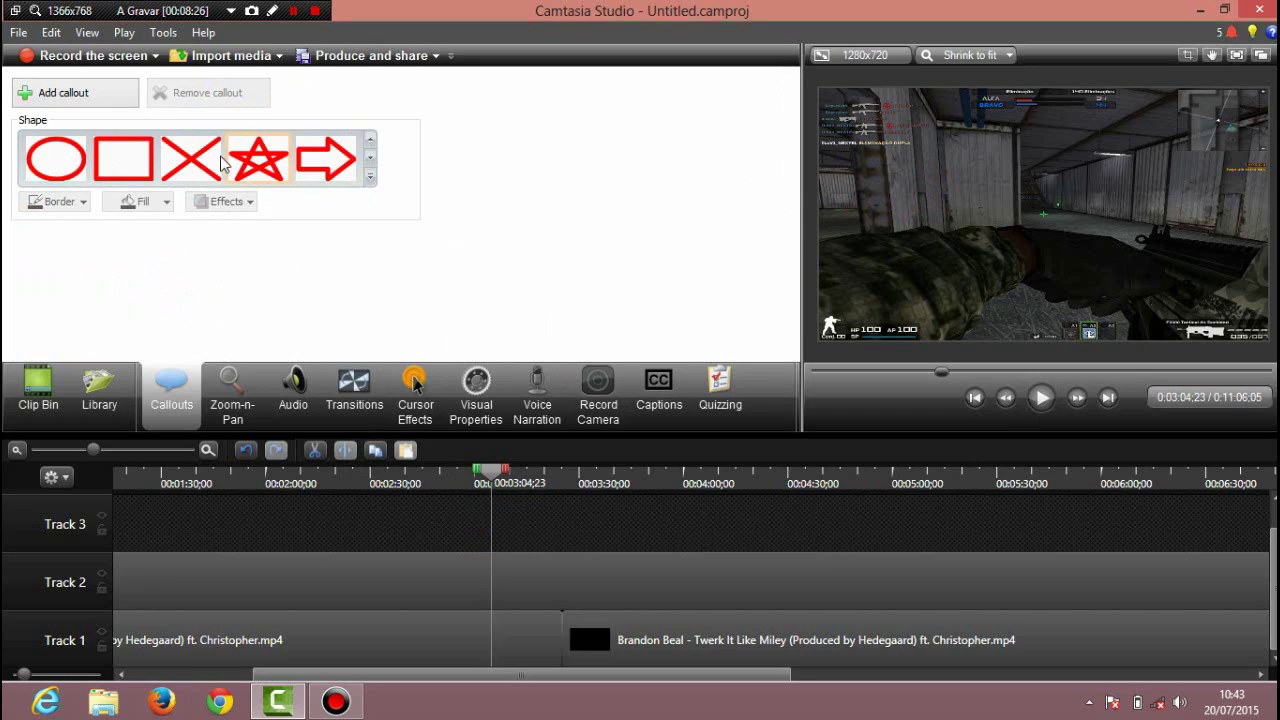
{"action": "left_click", "coordinate": [191, 160]}
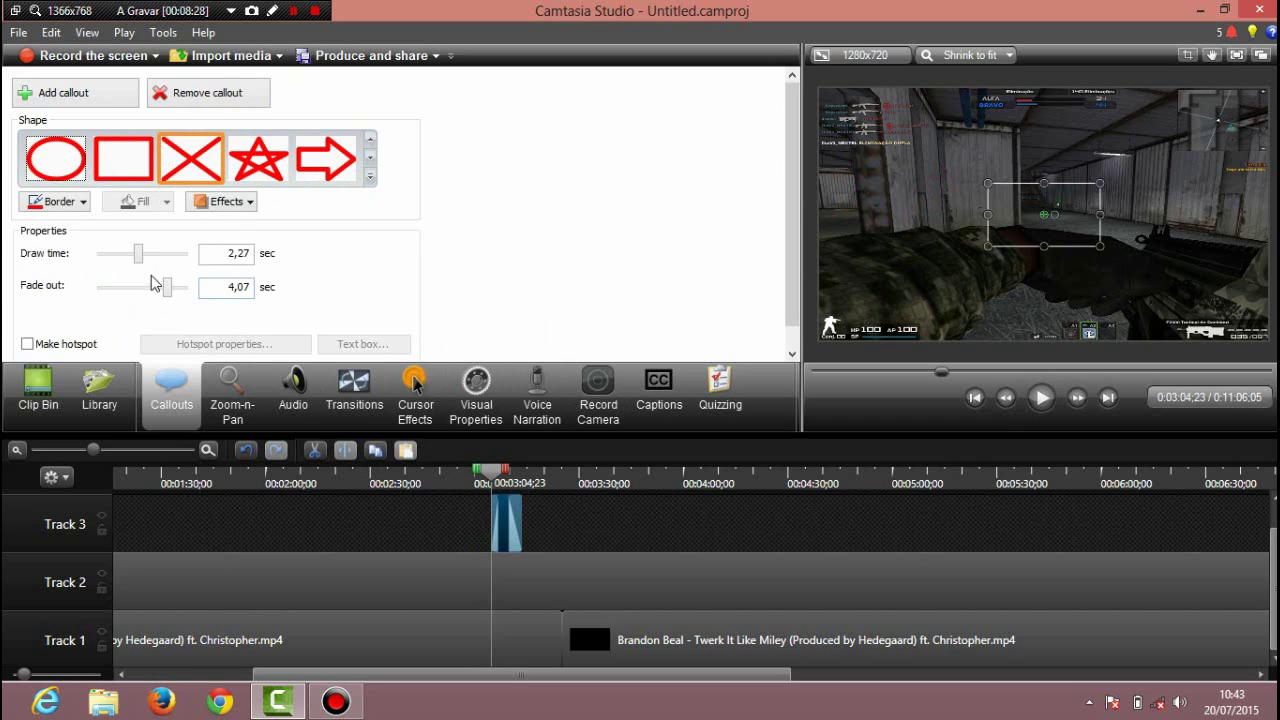
{"action": "left_click_drag", "start_coordinate": [139, 254], "coordinate": [101, 254]}
{"action": "left_click_drag", "start_coordinate": [168, 290], "coordinate": [55, 287]}
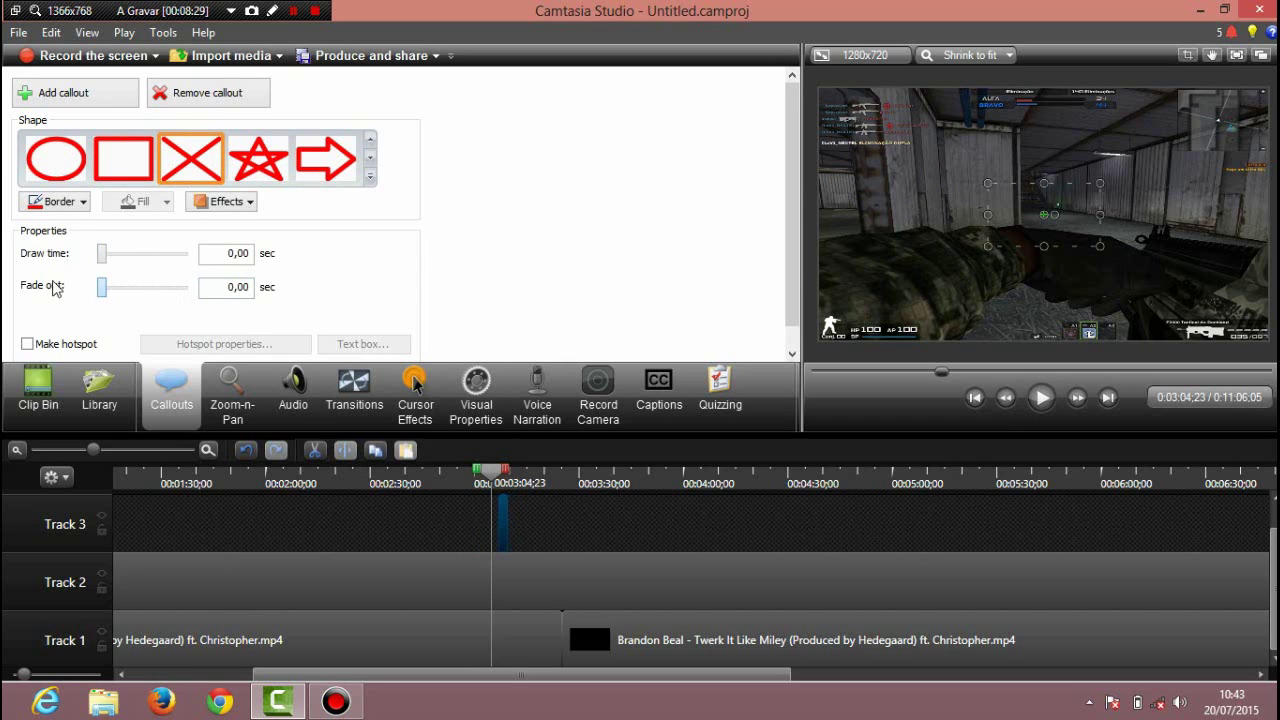
Play the timeline briefly from 0:03:07;01 to preview the X callout without its drawing animation.
{"action": "left_click_drag", "start_coordinate": [489, 473], "coordinate": [499, 473]}
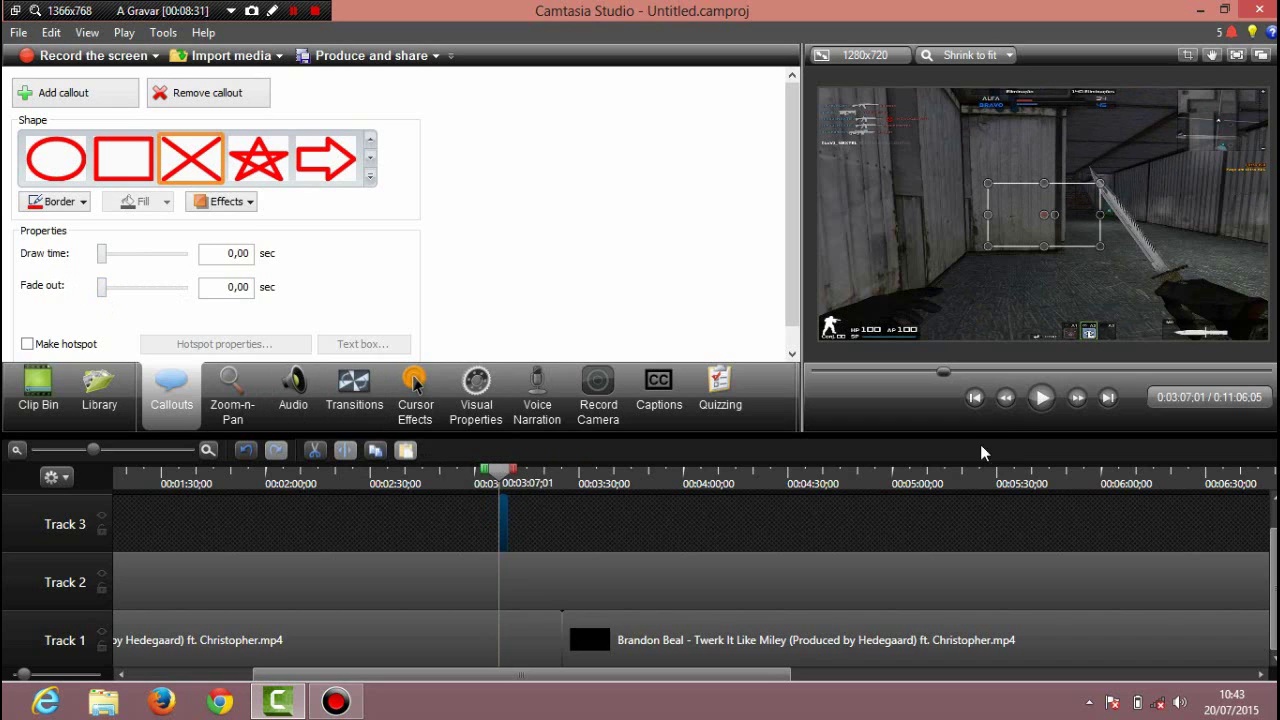
{"action": "left_click", "coordinate": [1037, 405]}
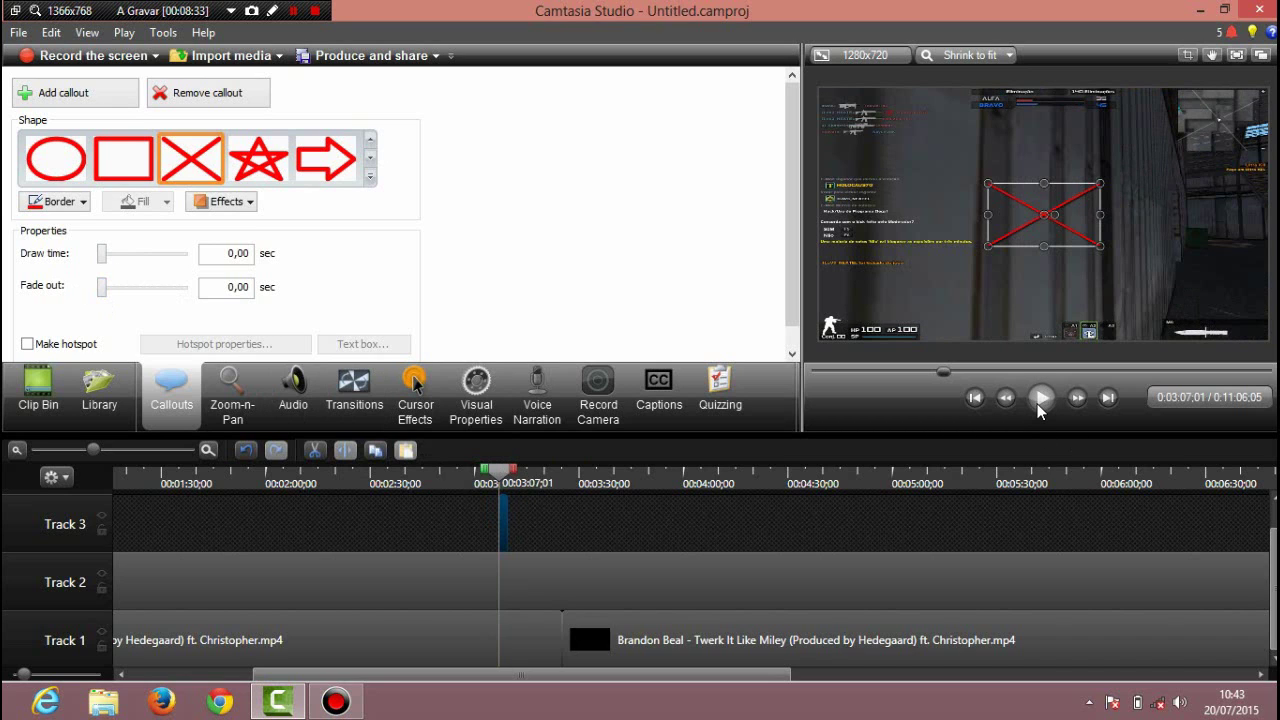
{"action": "left_click", "coordinate": [1040, 400]}
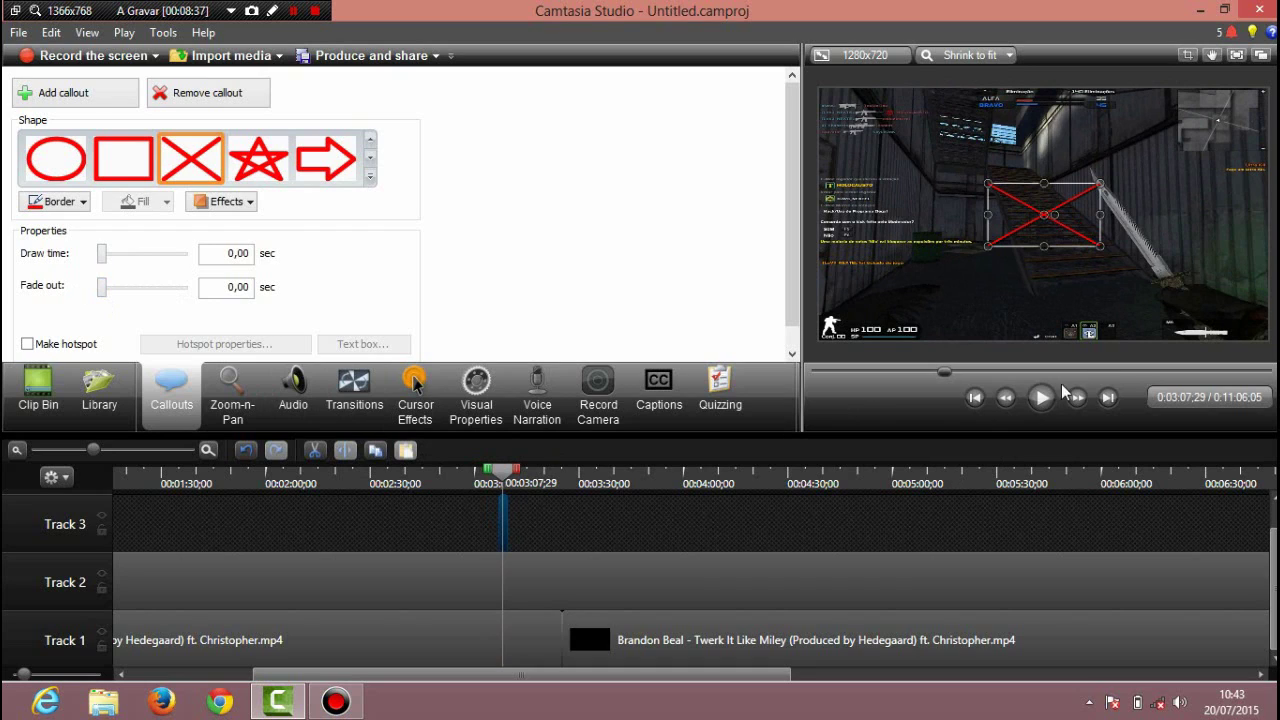
Set the X callout's draw time and fade out to 1,00 sec each.
{"action": "mouse_move", "coordinate": [101, 255]}
{"action": "left_mouse_down"}
{"action": "mouse_move", "coordinate": [118, 262]}
{"action": "mouse_move", "coordinate": [114, 290]}
{"action": "left_mouse_up"}
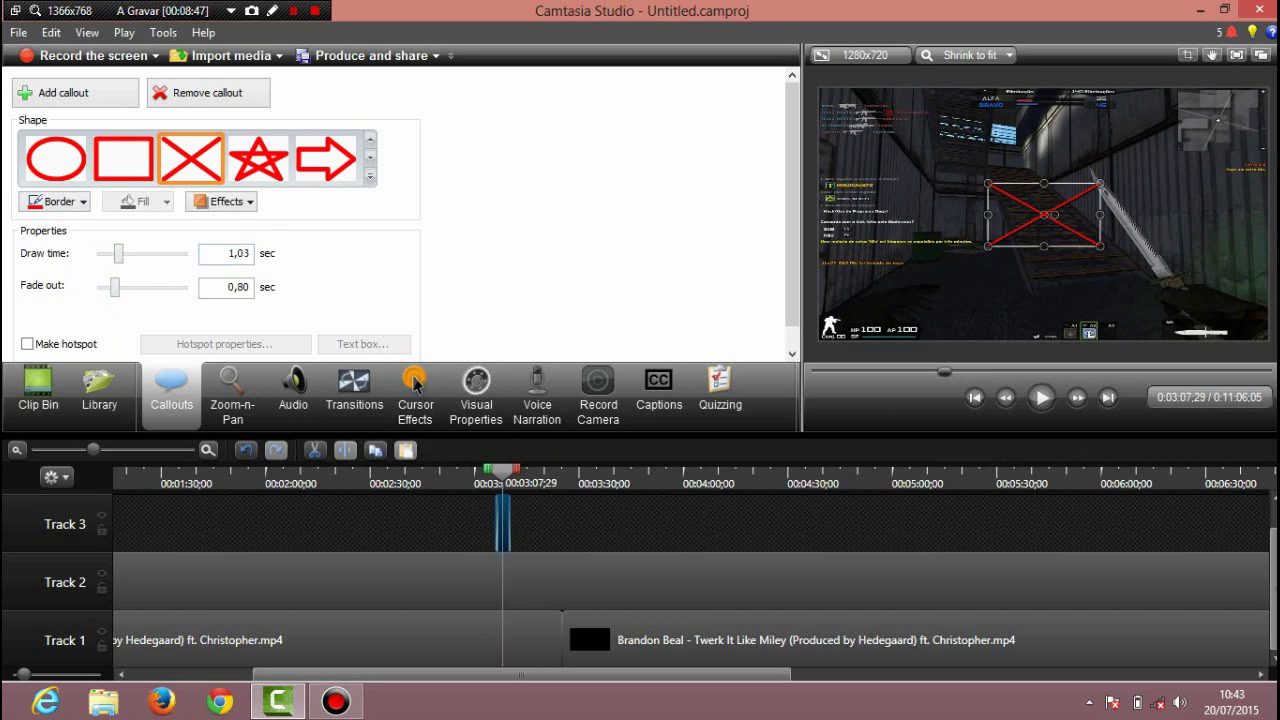
{"action": "double_click", "coordinate": [238, 253]}
{"action": "key", "text": "BackSpace"}
{"action": "key", "text": "Tab"}
{"action": "type", "text": "1,"}
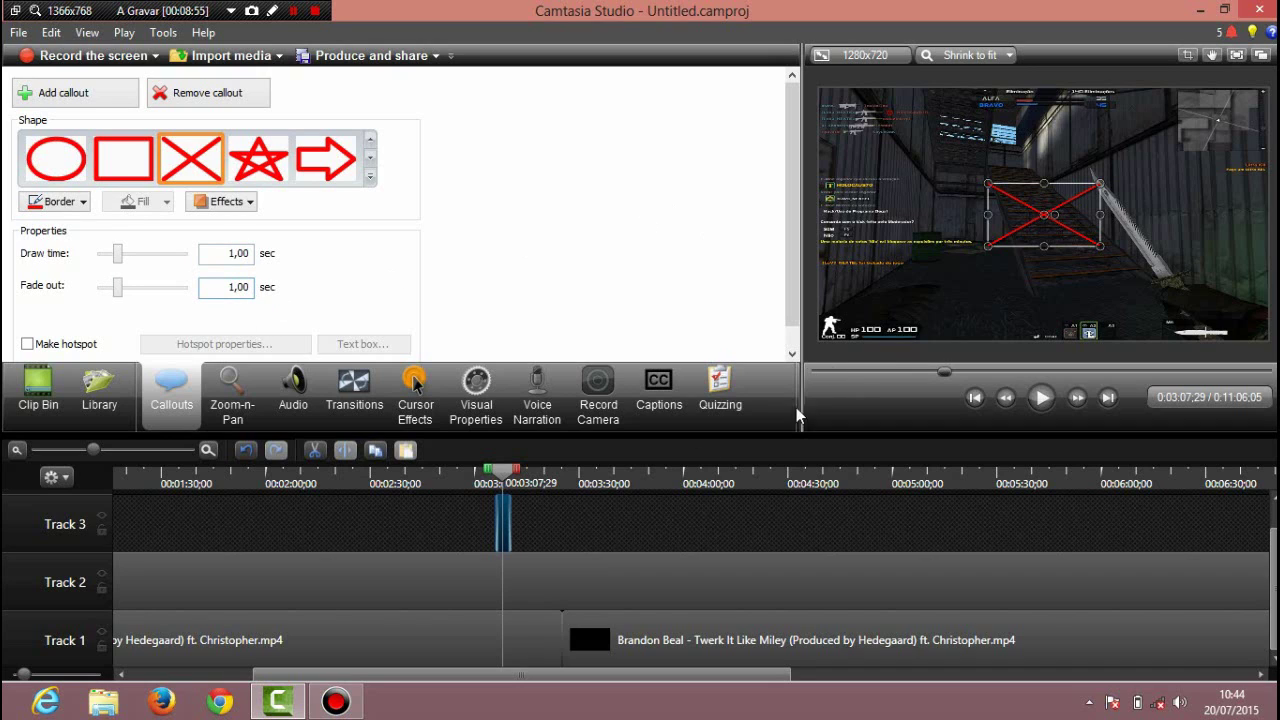
Play the timeline briefly from 0:03:06;01 to preview the X callout's drawing animation.
{"action": "left_click_drag", "start_coordinate": [510, 477], "coordinate": [496, 477]}
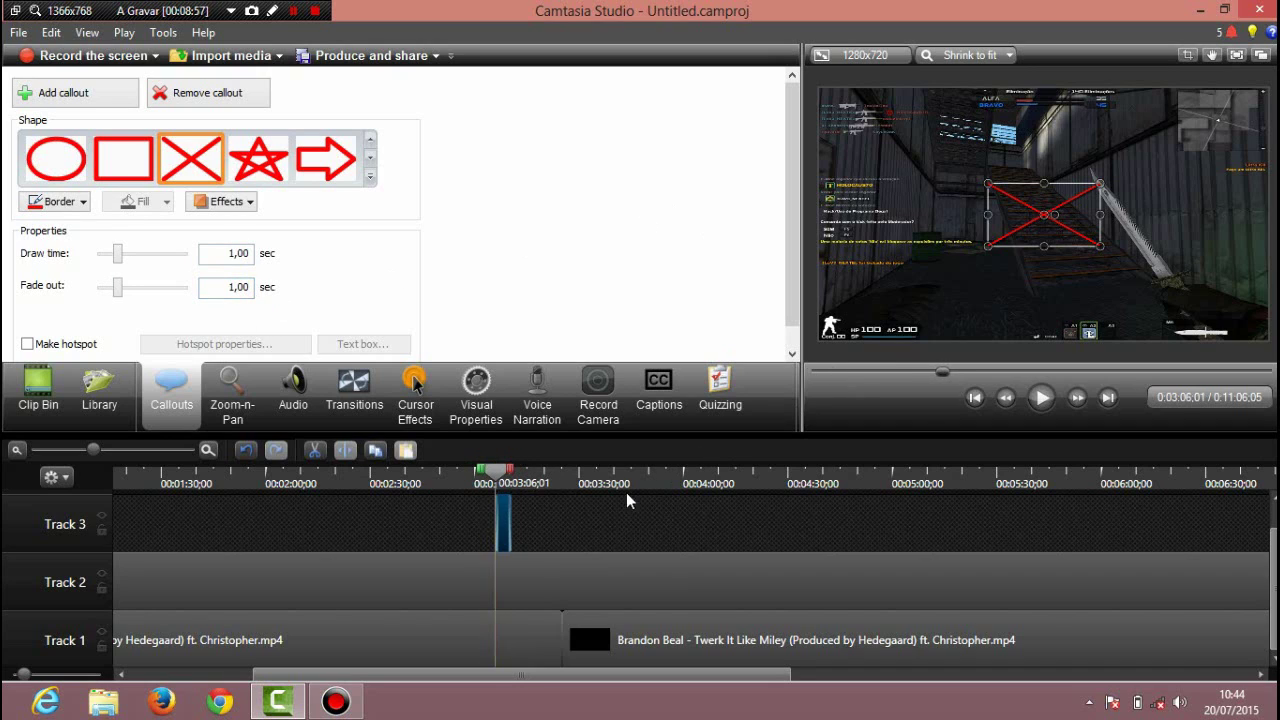
{"action": "left_click", "coordinate": [1036, 401]}
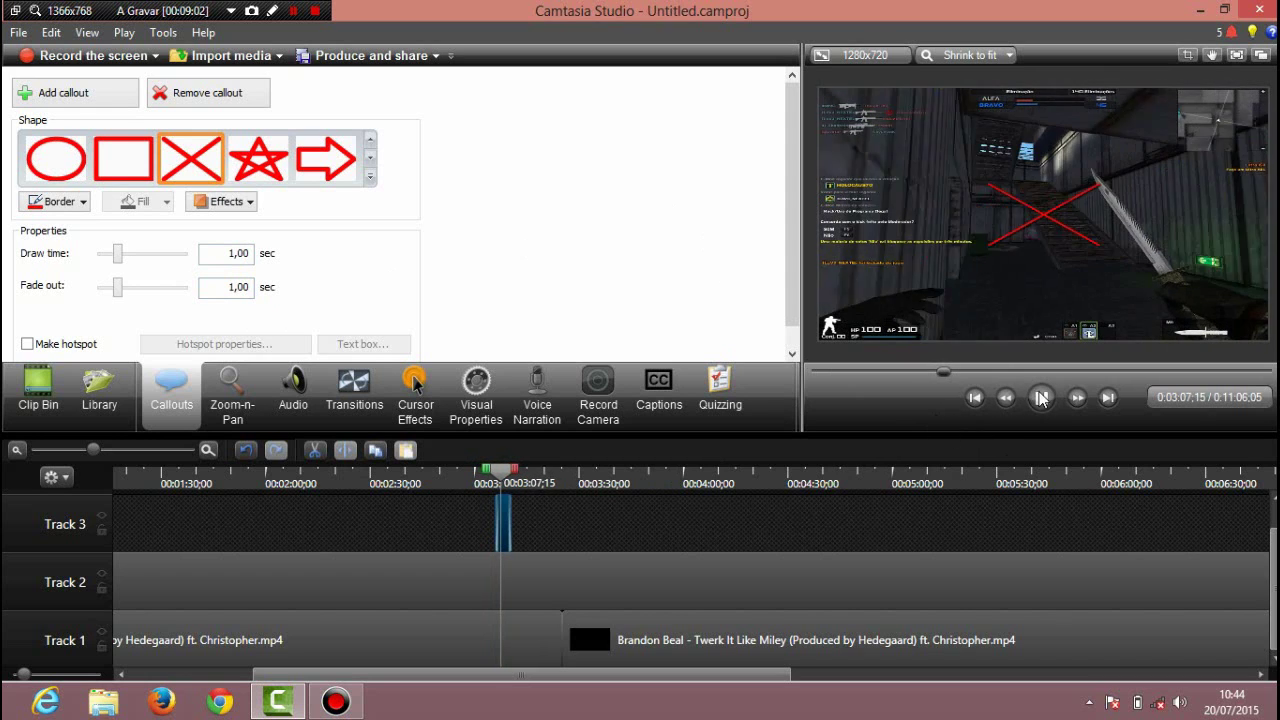
{"action": "key", "text": "space"}
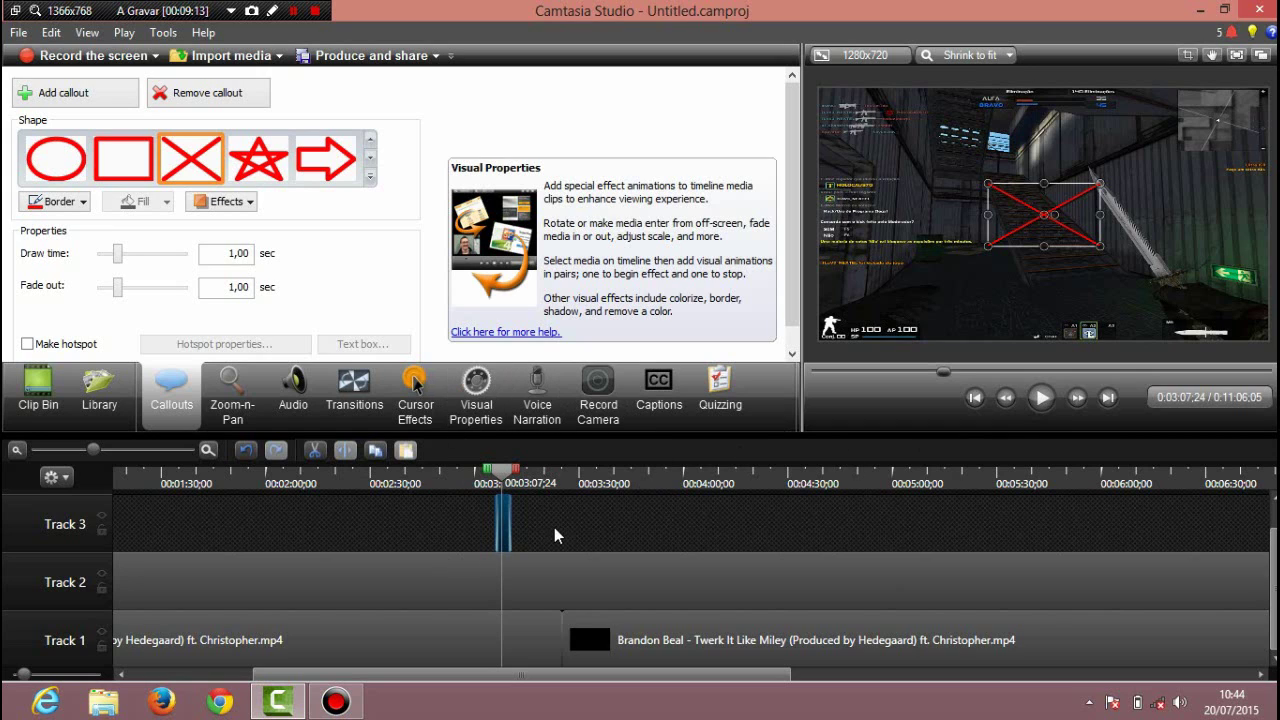
Add a Zoom-n-Pan at 0:03:07;24 that zooms in on the kill list in the gameplay video's upper left corner.
{"action": "left_click", "coordinate": [252, 393]}
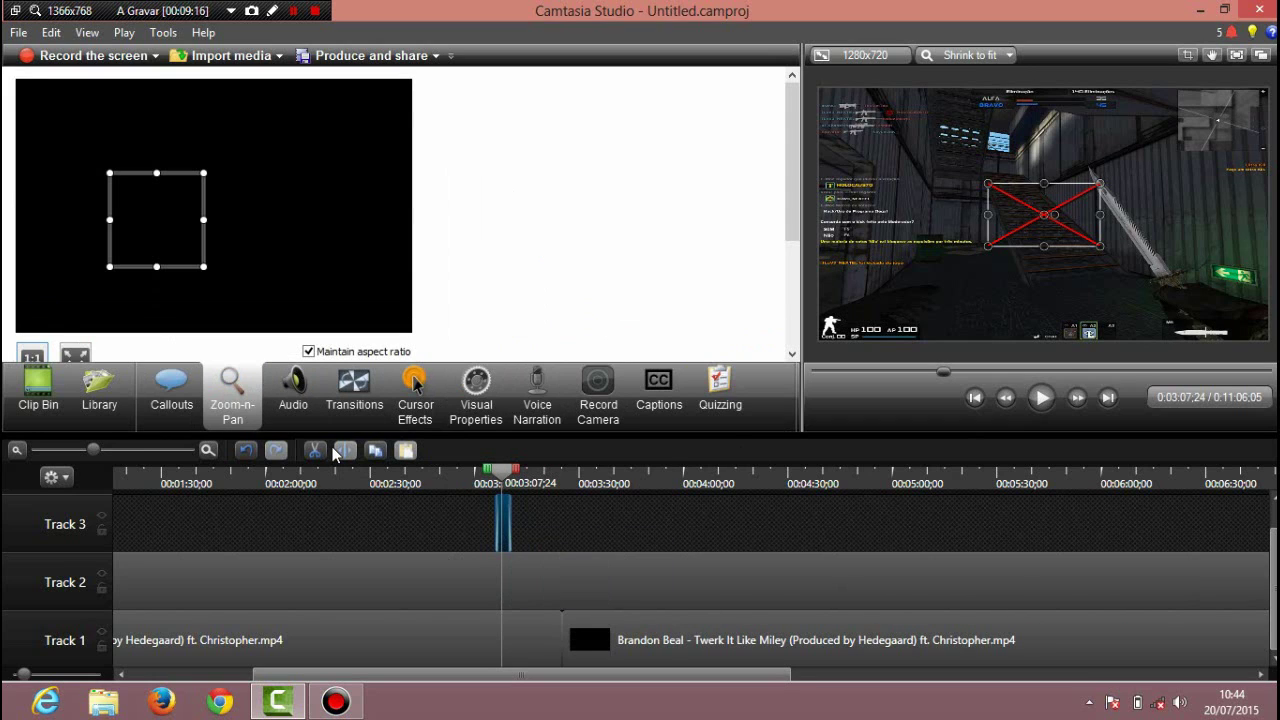
{"action": "left_click", "coordinate": [929, 275]}
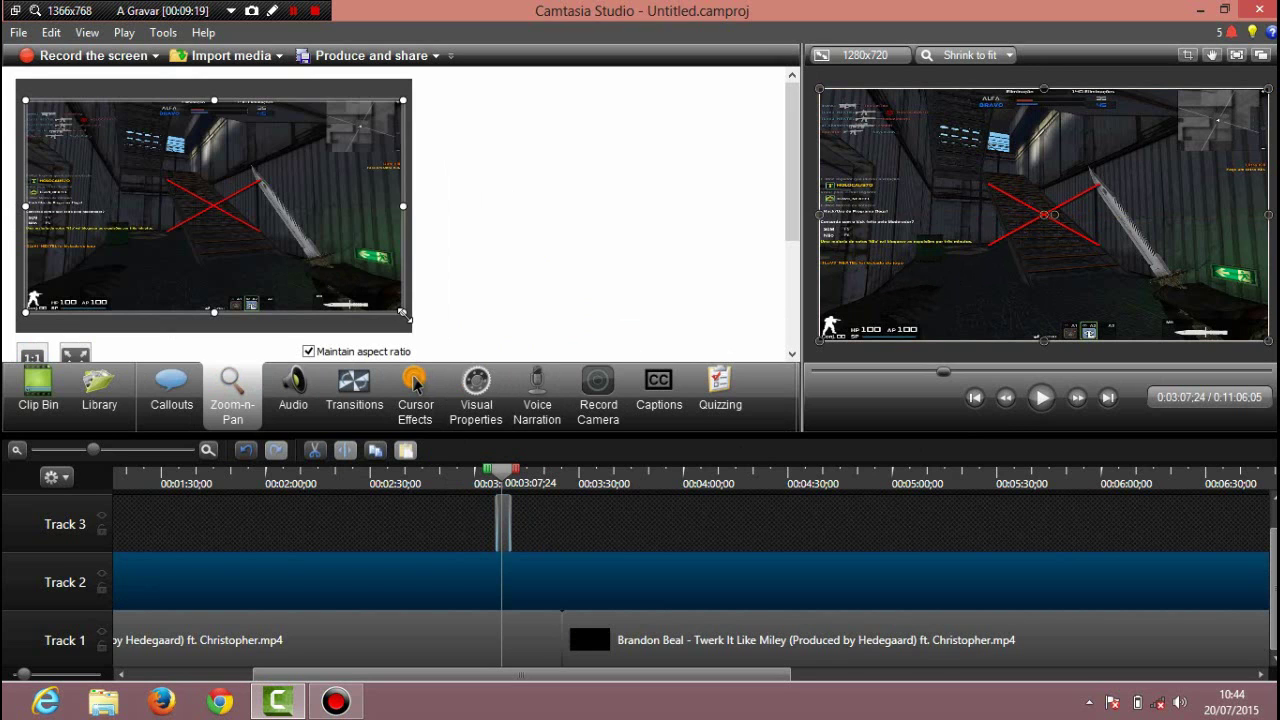
{"action": "left_click_drag", "start_coordinate": [403, 313], "coordinate": [155, 173]}
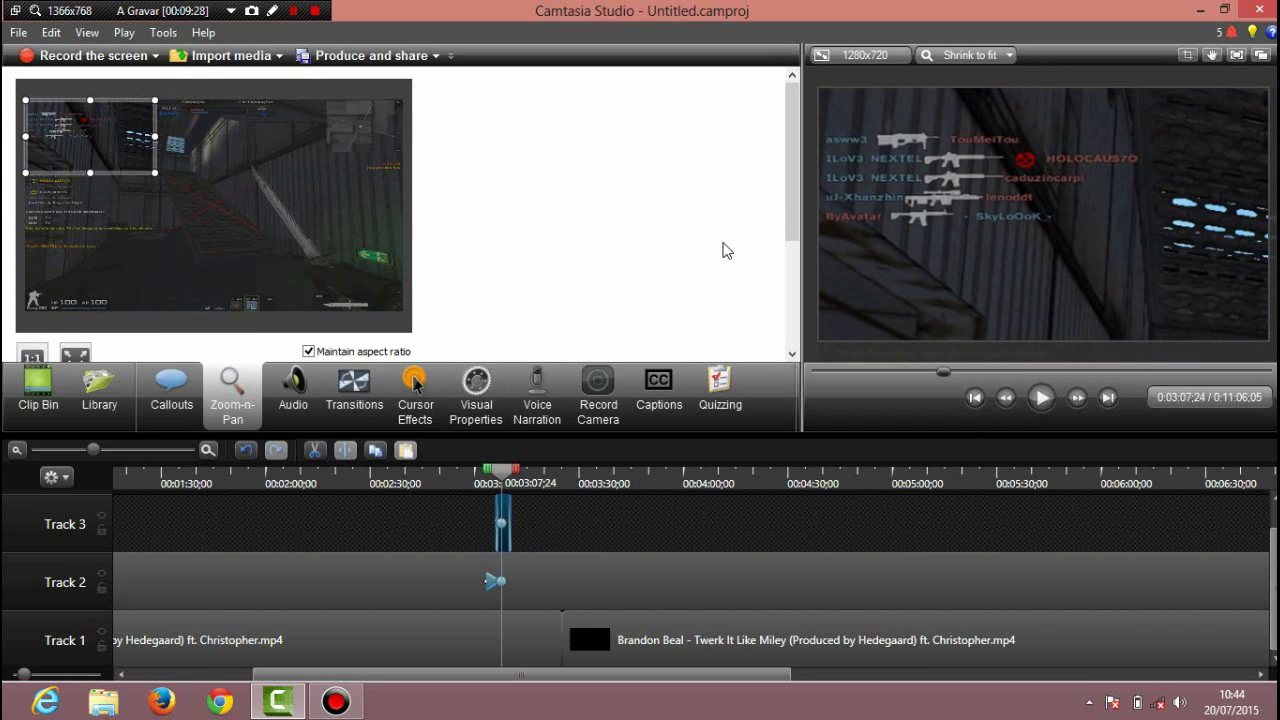
Add a rectangle Sketch Motion callout at 0:03:07;24 and size it to frame the zoomed kill list.
{"action": "left_click", "coordinate": [190, 383]}
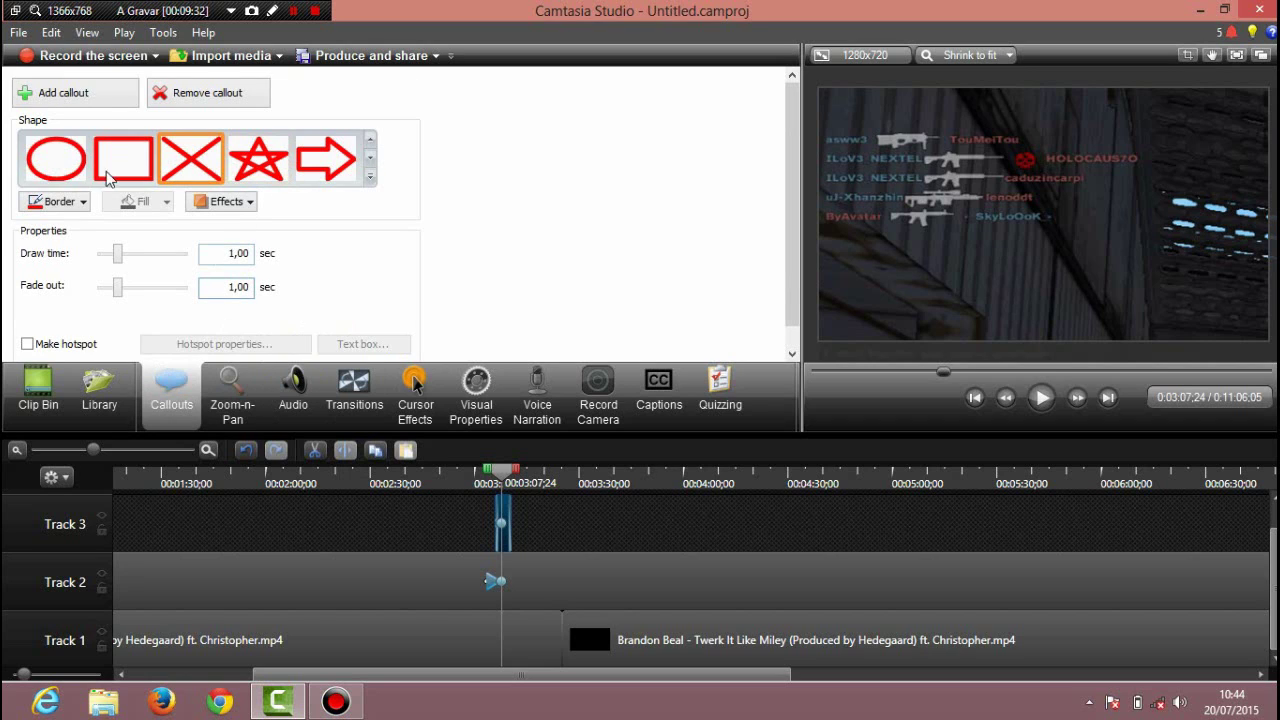
{"action": "left_click", "coordinate": [123, 160]}
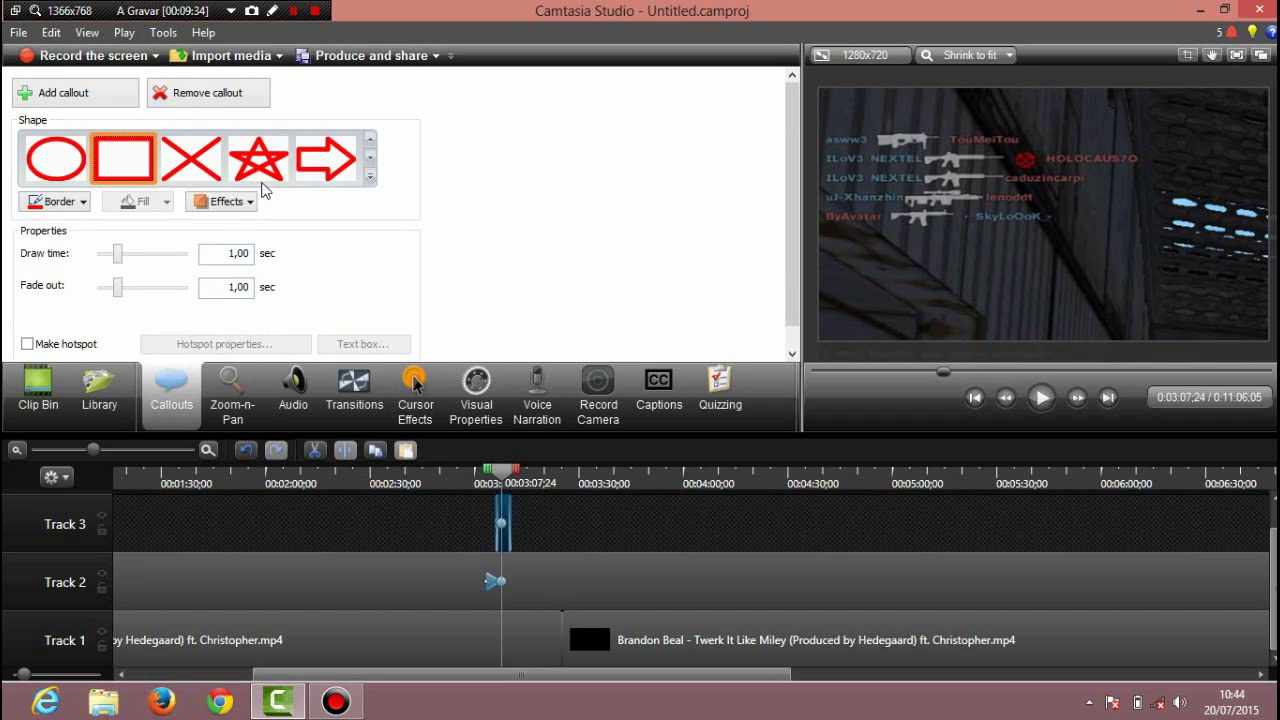
{"action": "left_click", "coordinate": [851, 198]}
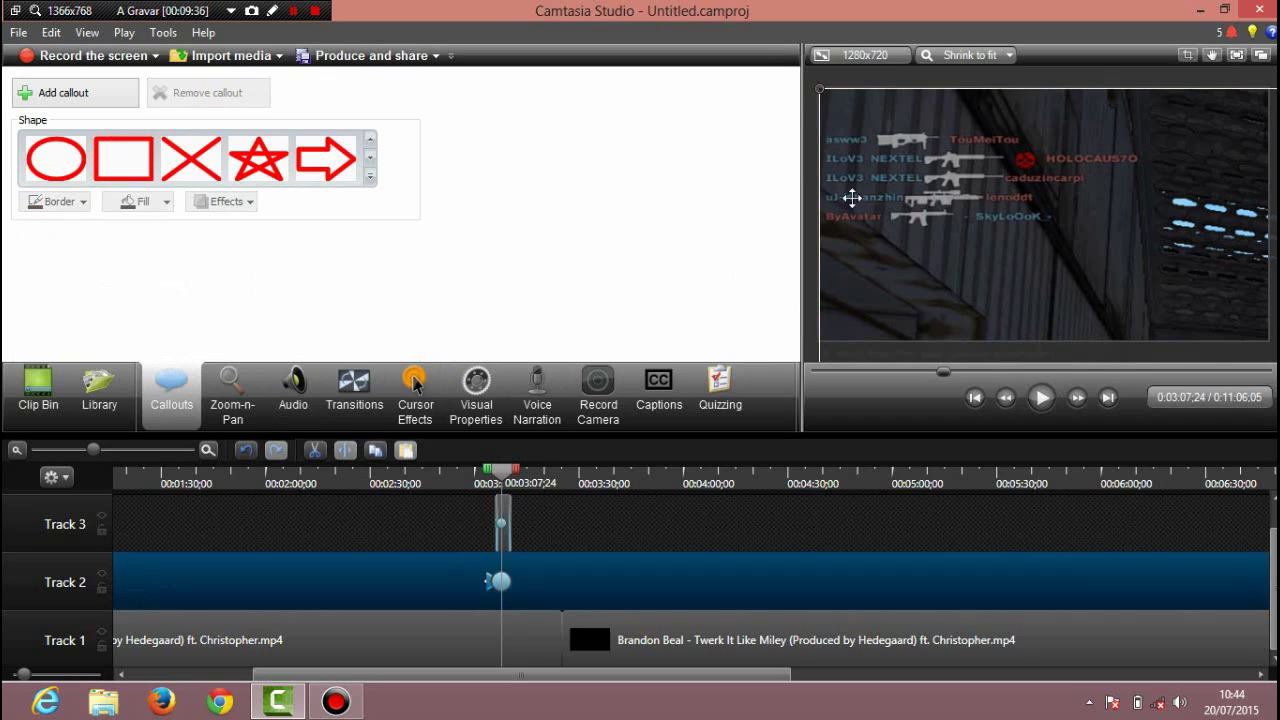
{"action": "left_click", "coordinate": [126, 175]}
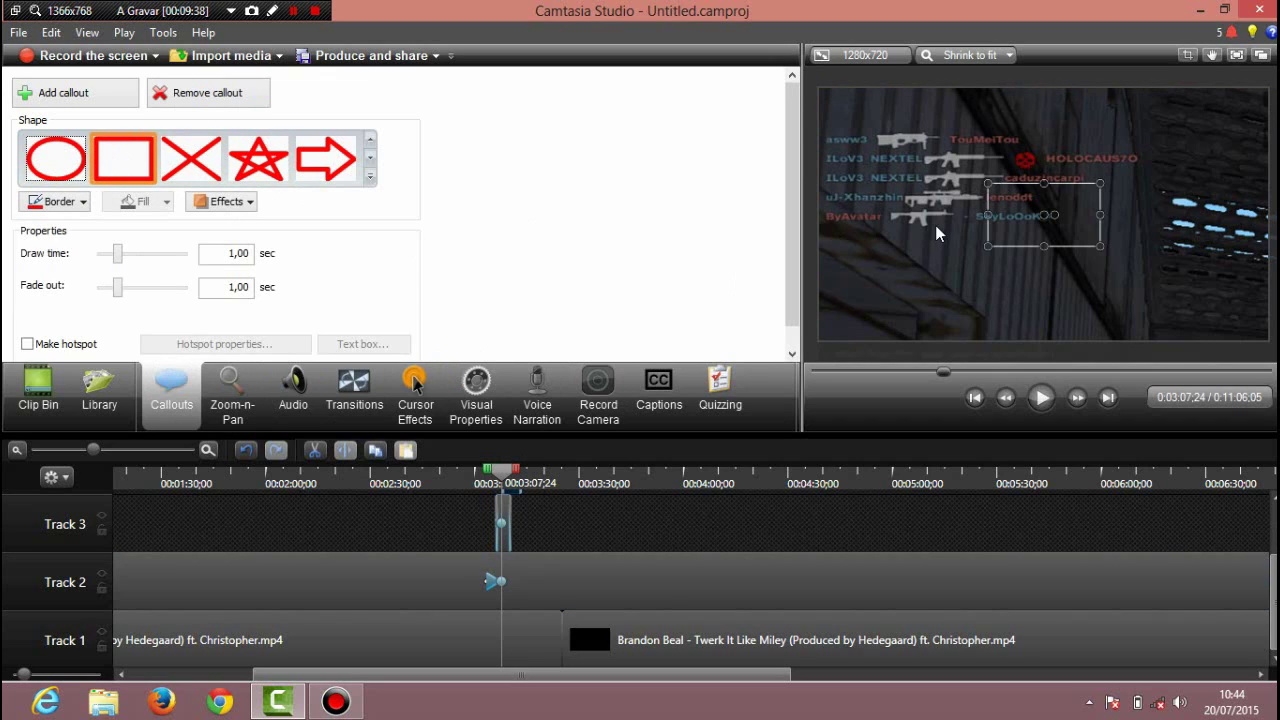
{"action": "left_click_drag", "start_coordinate": [1023, 200], "coordinate": [858, 147]}
{"action": "left_click_drag", "start_coordinate": [878, 190], "coordinate": [877, 224]}
{"action": "left_click_drag", "start_coordinate": [935, 177], "coordinate": [1140, 176]}
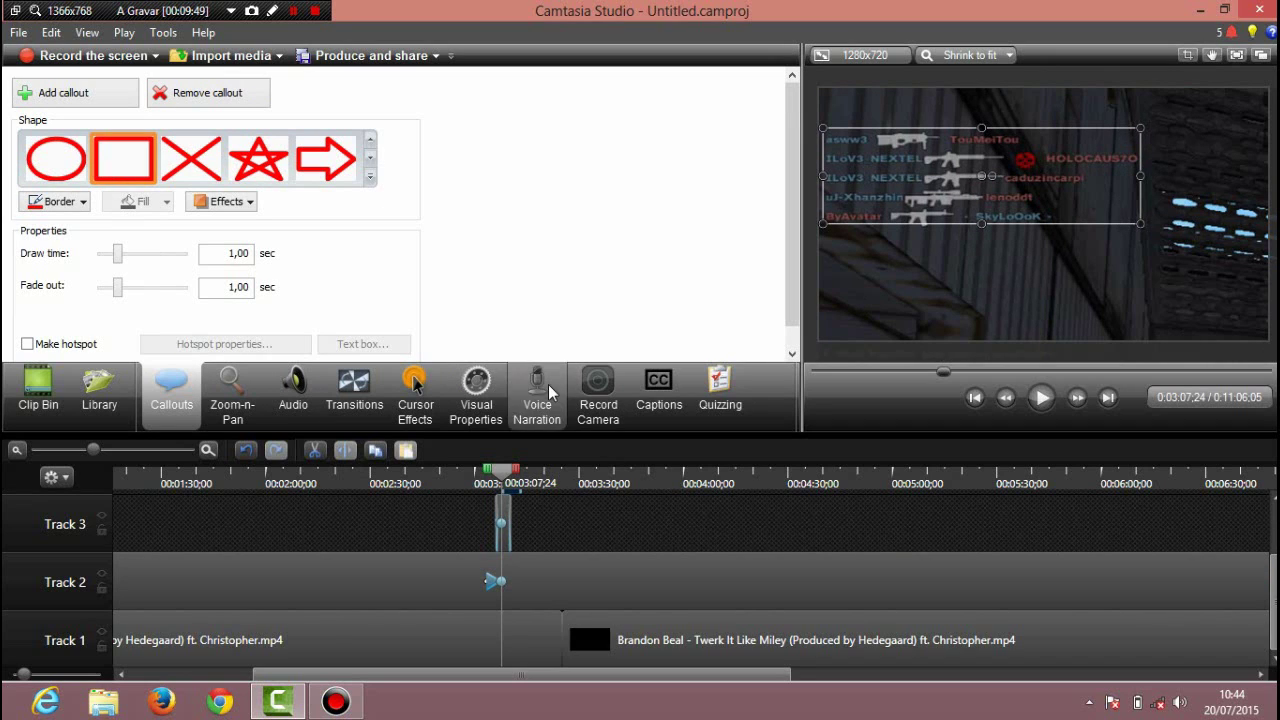
Play the timeline from just before the zoom to preview the rectangle callout's drawing animation.
{"action": "left_click_drag", "start_coordinate": [497, 467], "coordinate": [476, 470]}
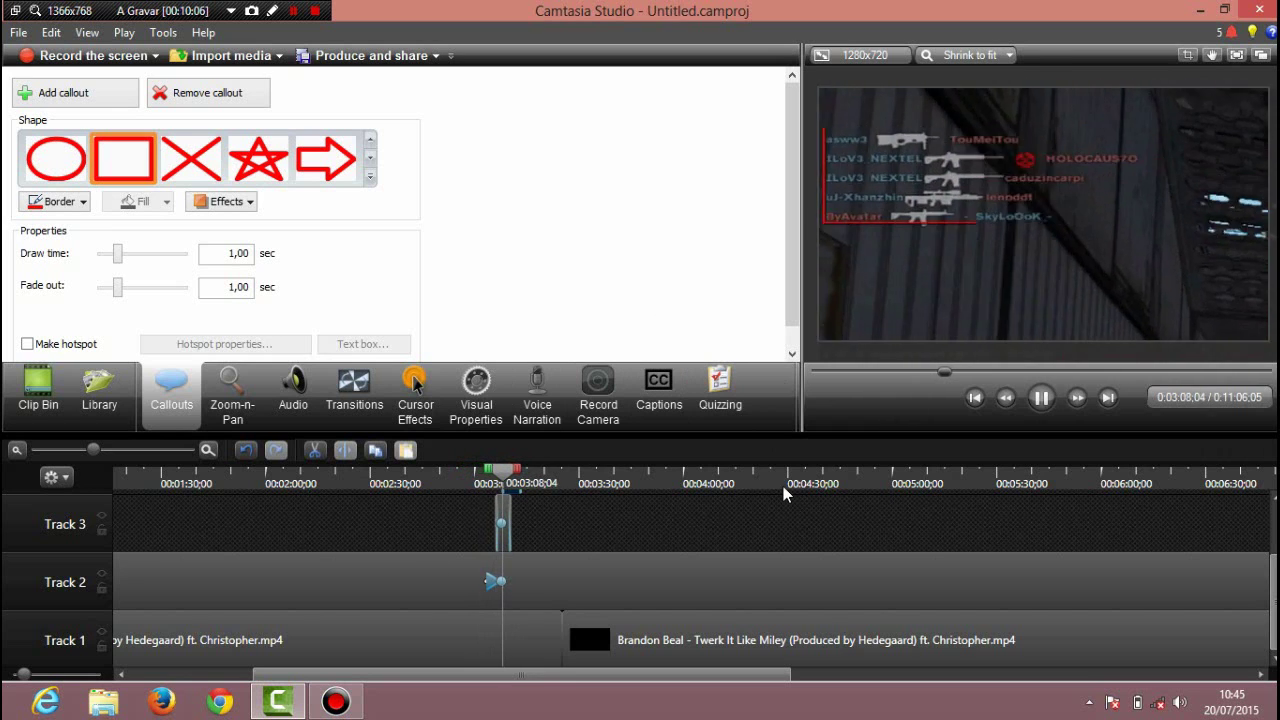
{"action": "left_click", "coordinate": [1040, 398]}
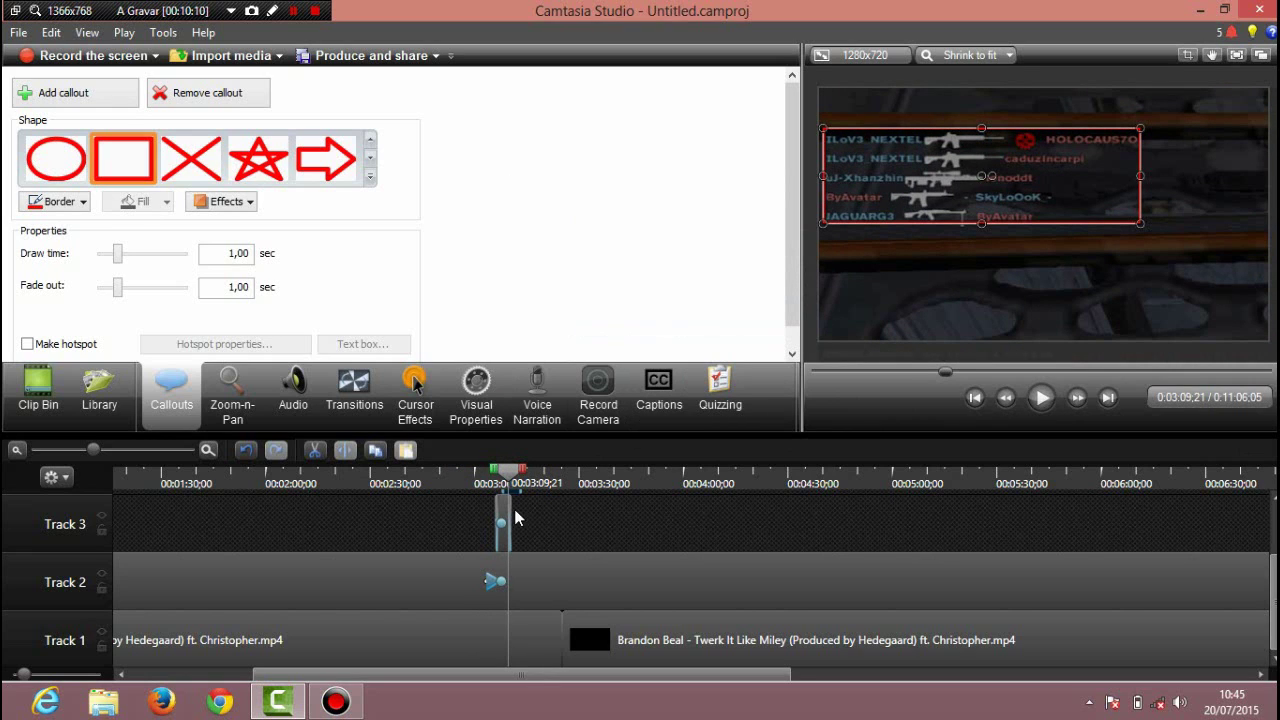
Delete the X callout from Track 3 and replay the zoomed section to preview the rectangle callout alone.
{"action": "left_click", "coordinate": [560, 506]}
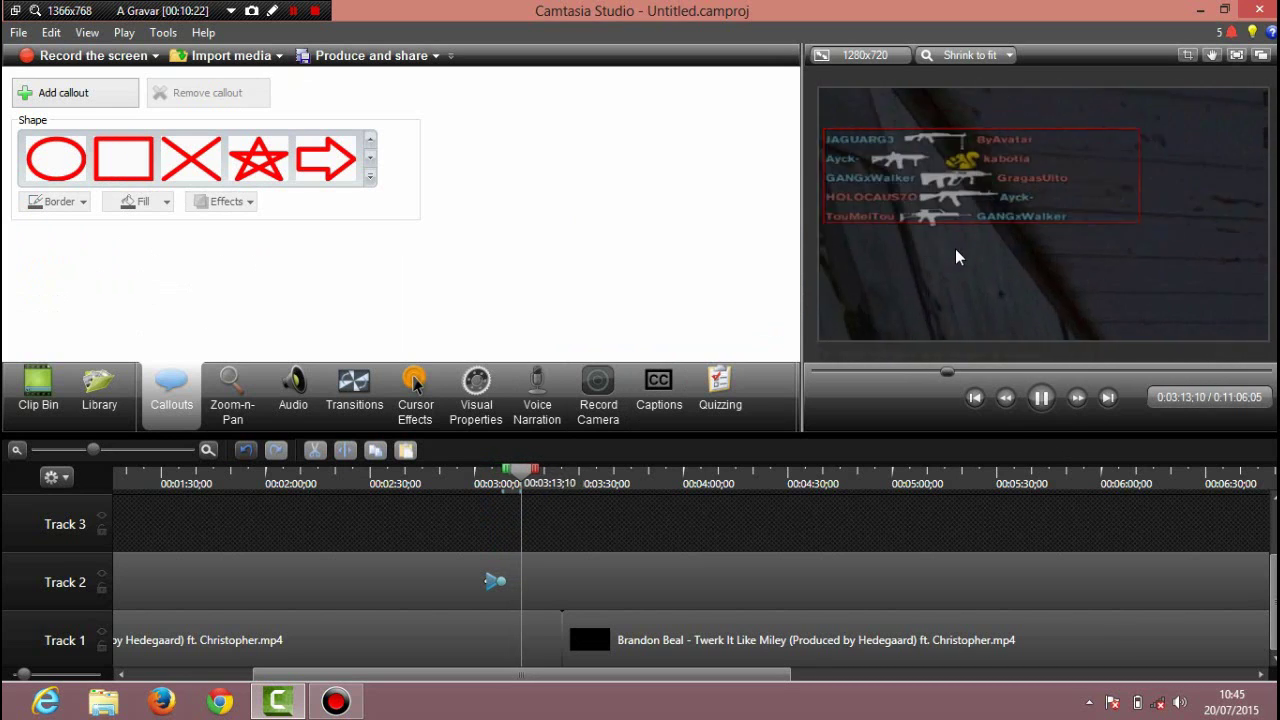
{"action": "left_click", "coordinate": [1043, 400]}
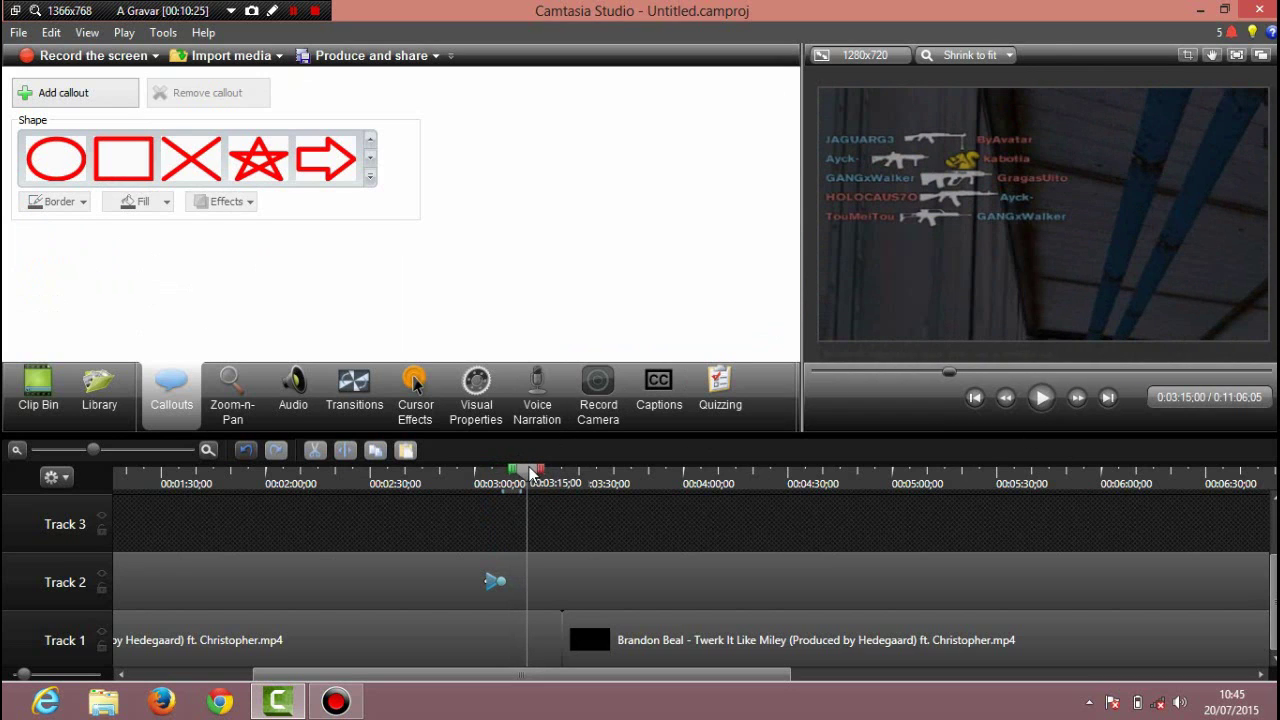
{"action": "left_click", "coordinate": [499, 470]}
{"action": "left_click", "coordinate": [502, 479]}
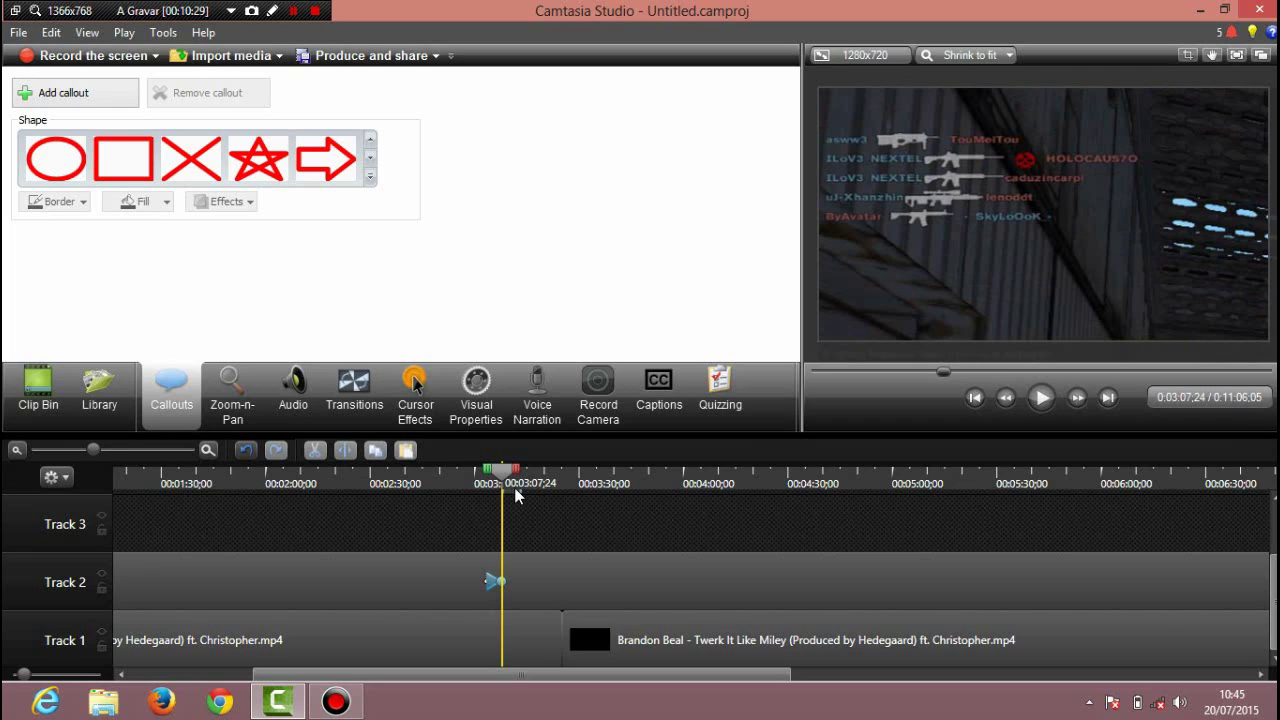
{"action": "left_click_drag", "start_coordinate": [514, 487], "coordinate": [506, 488]}
{"action": "mouse_move", "coordinate": [507, 495]}
{"action": "left_mouse_down"}
{"action": "mouse_move", "coordinate": [483, 490]}
{"action": "mouse_move", "coordinate": [519, 488]}
{"action": "mouse_move", "coordinate": [489, 488]}
{"action": "left_mouse_up"}
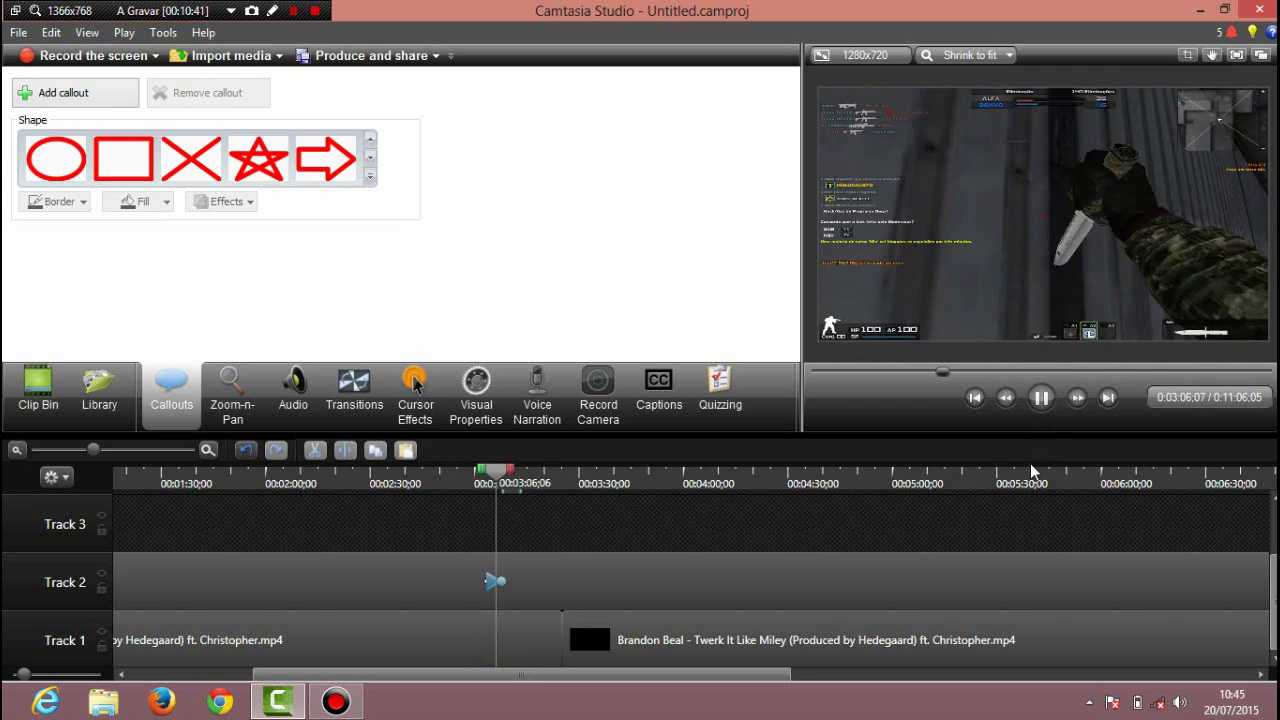
{"action": "left_click", "coordinate": [1042, 399]}
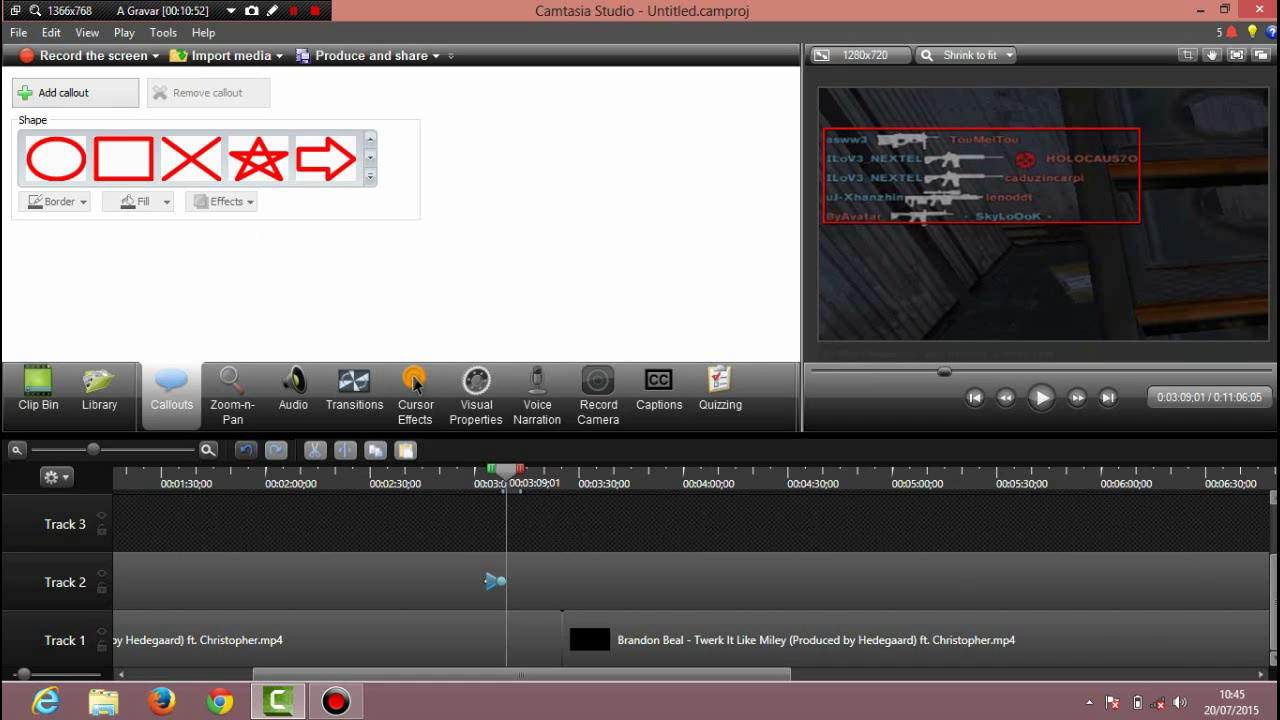
Shorten the rectangle callout on Track 4 by trimming its end, and play the section to preview its new duration.
{"action": "scroll", "coordinate": [519, 560], "scroll_direction": "up", "scroll_amount": 1}
{"action": "left_click", "coordinate": [517, 509]}
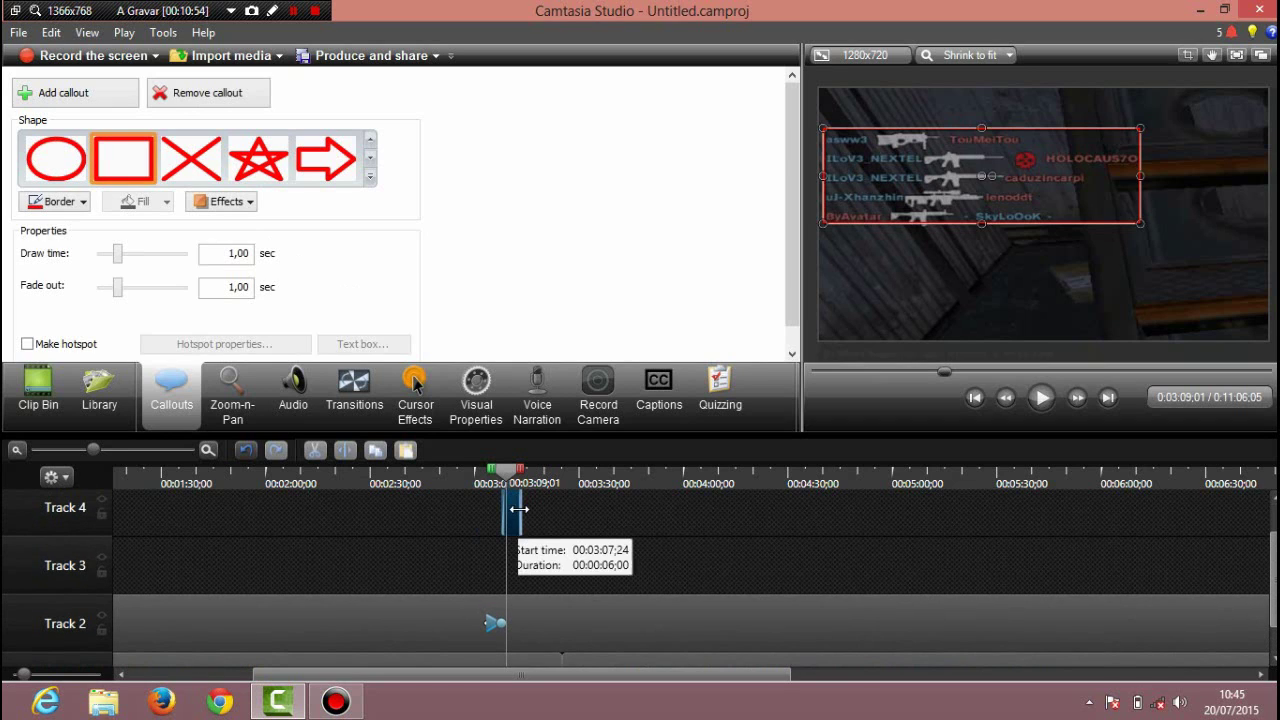
{"action": "left_click_drag", "start_coordinate": [519, 509], "coordinate": [492, 485]}
{"action": "left_click", "coordinate": [1042, 398]}
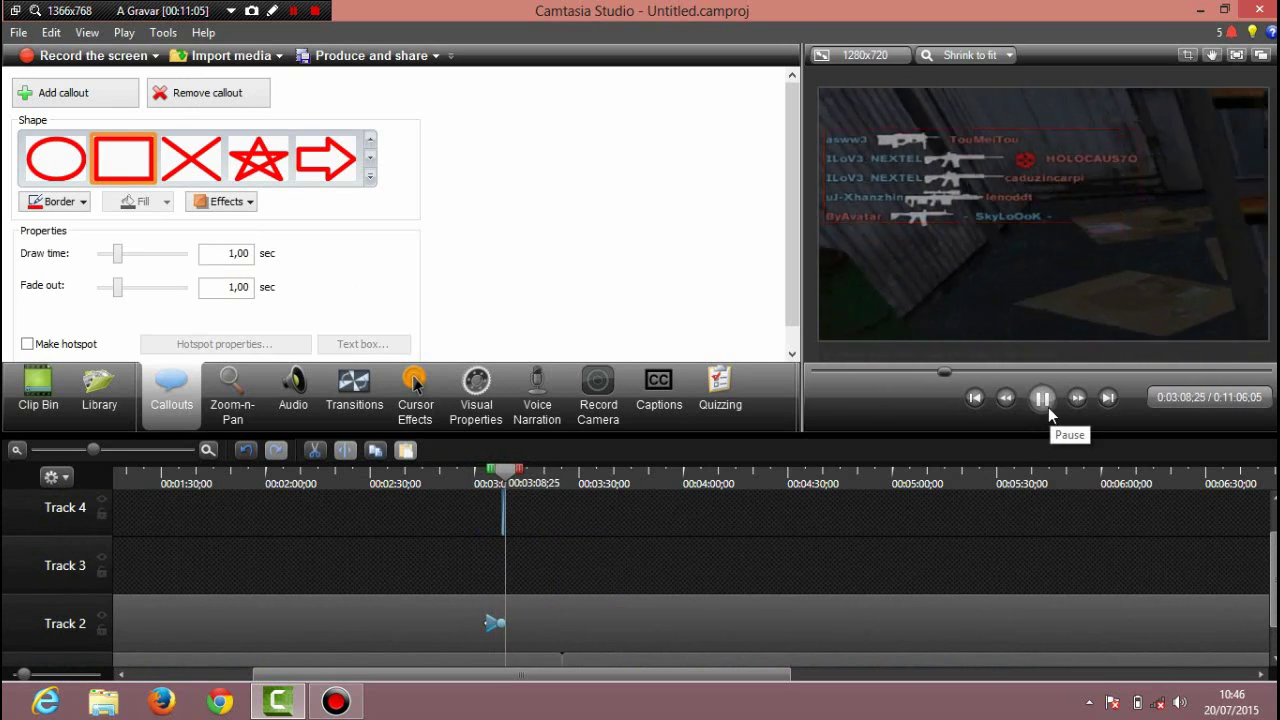
{"action": "left_click", "coordinate": [1050, 409]}
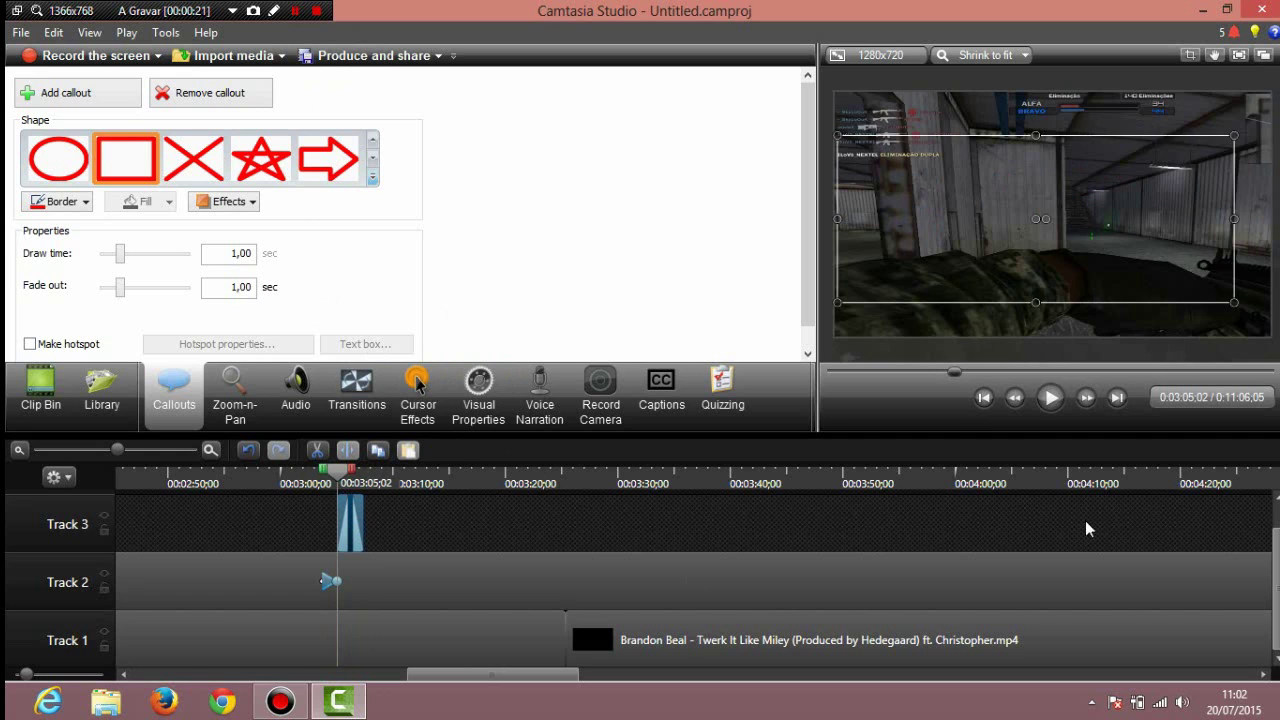
Play the timeline around 0:03:05;02 twice to preview the kill list zoom and the rectangle callout's fade out.
{"action": "left_click", "coordinate": [1050, 404]}
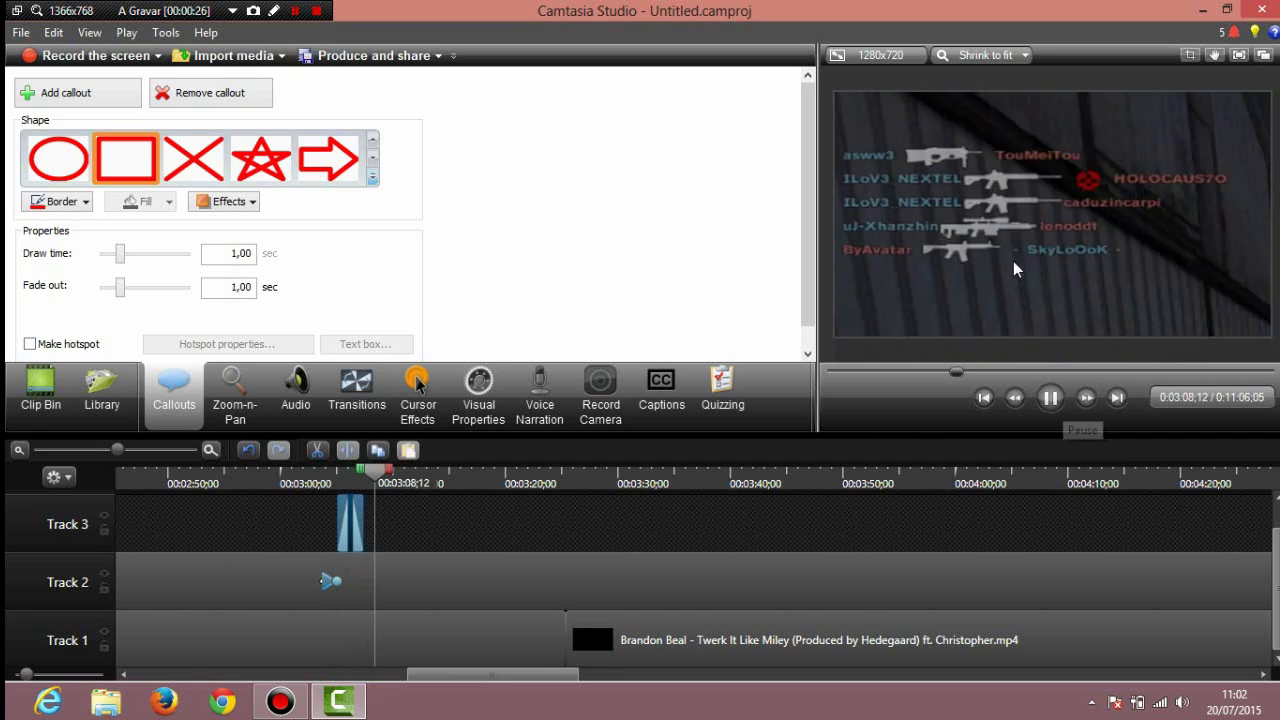
{"action": "left_click", "coordinate": [1050, 397]}
{"action": "left_click_drag", "start_coordinate": [392, 477], "coordinate": [338, 485]}
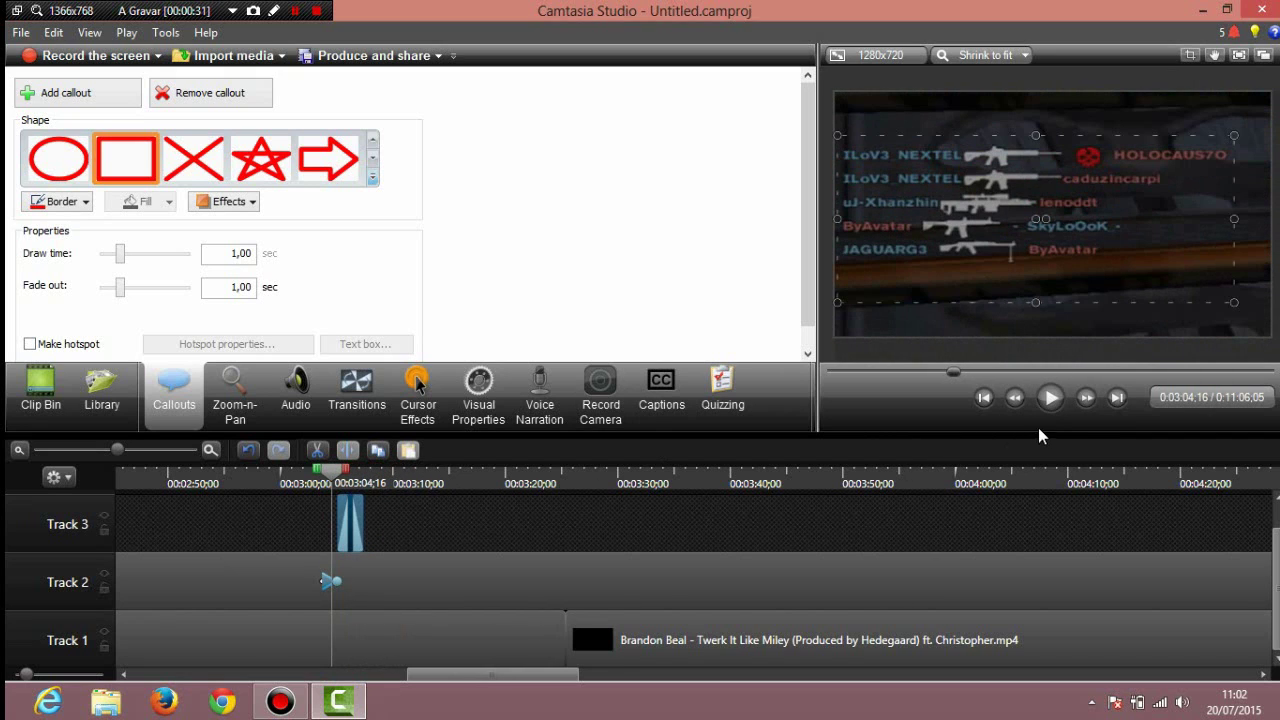
{"action": "left_click", "coordinate": [1051, 399]}
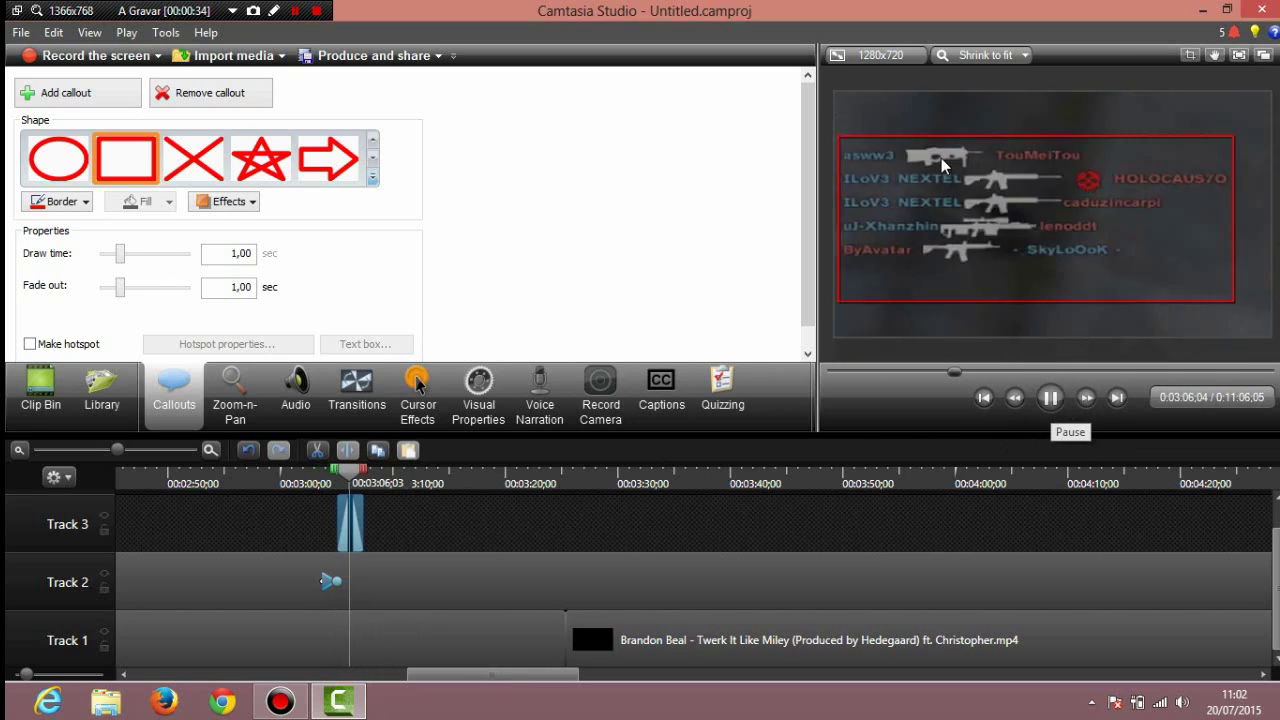
{"action": "left_click", "coordinate": [1051, 399]}
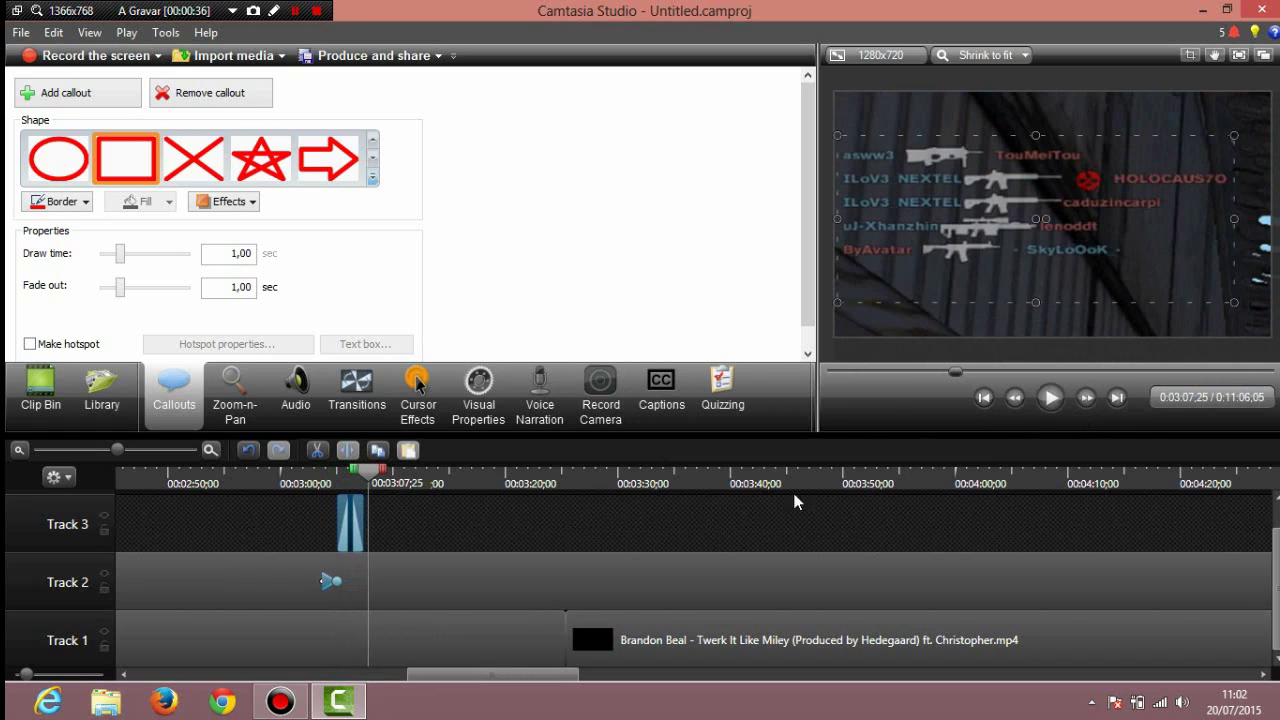
Add a Zoom-n-Pan at 0:03:07;13, where the rectangle callout ends, that zooms back out to the full frame.
{"action": "left_click_drag", "start_coordinate": [385, 470], "coordinate": [366, 472]}
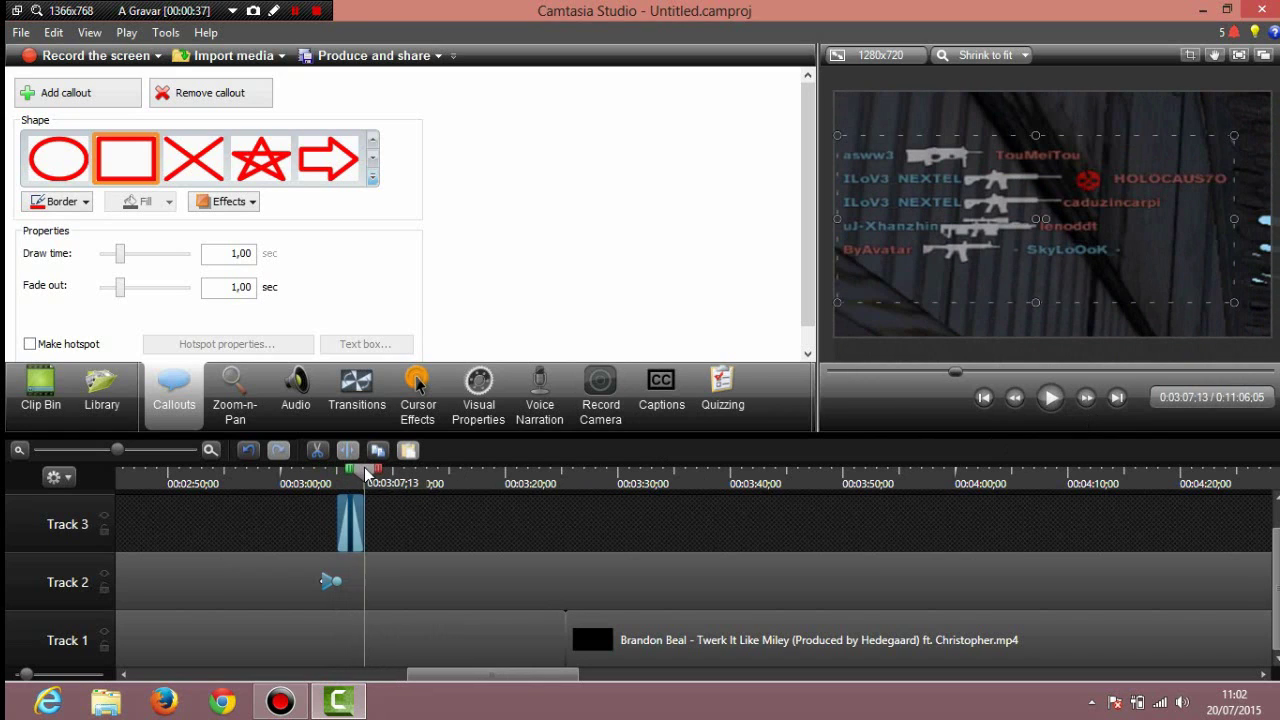
{"action": "left_click", "coordinate": [226, 395]}
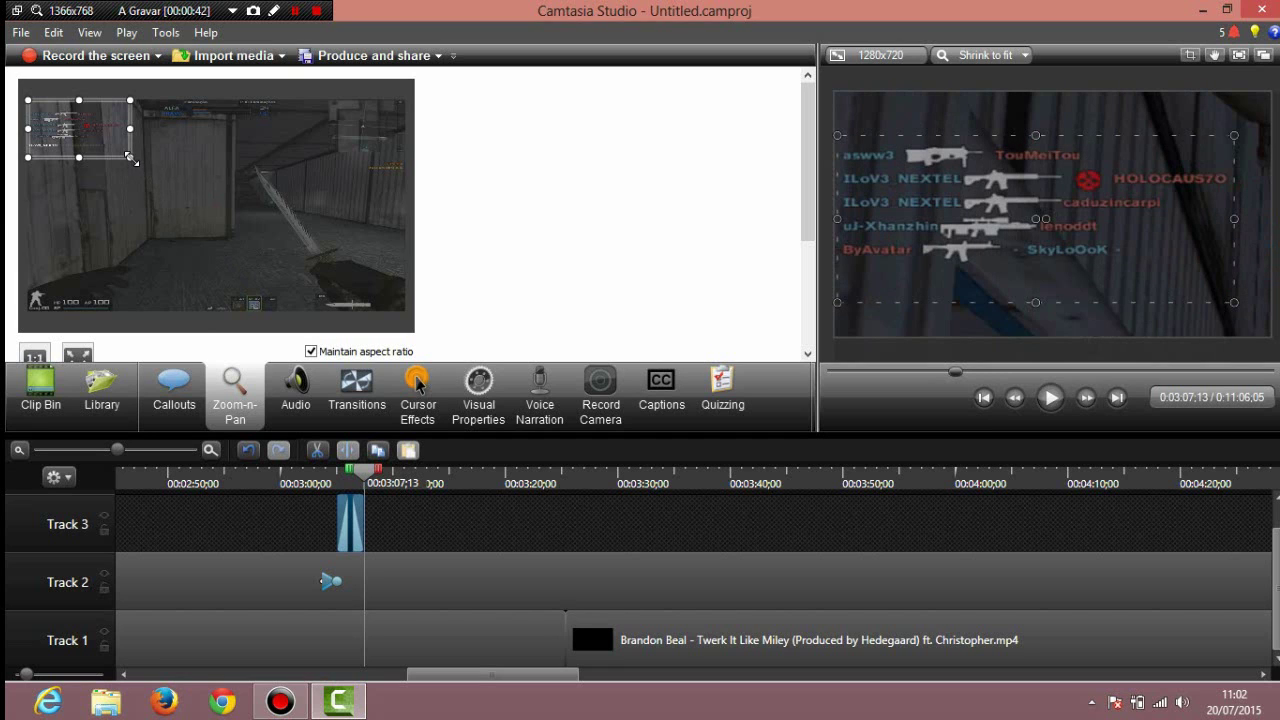
{"action": "left_click_drag", "start_coordinate": [130, 158], "coordinate": [300, 316]}
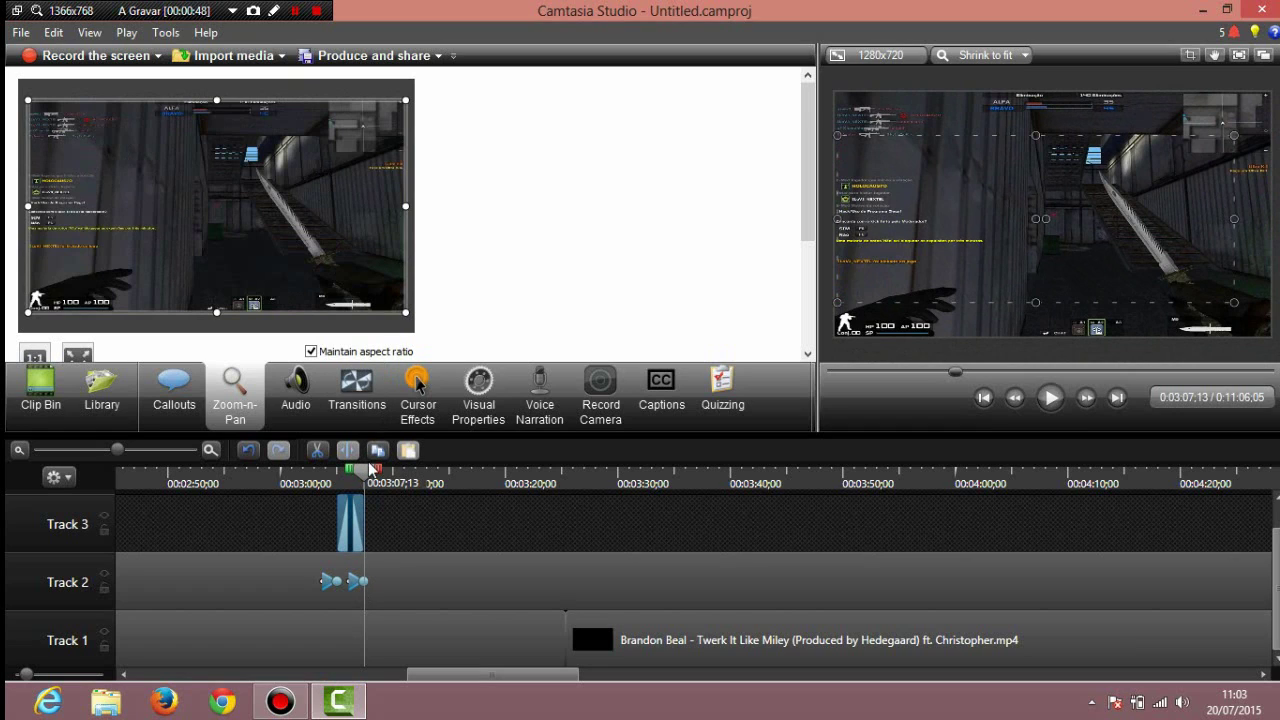
Play the timeline from 0:03:03;20 to preview the zoom in, the rectangle callout and the zoom out.
{"action": "left_click_drag", "start_coordinate": [367, 472], "coordinate": [321, 472]}
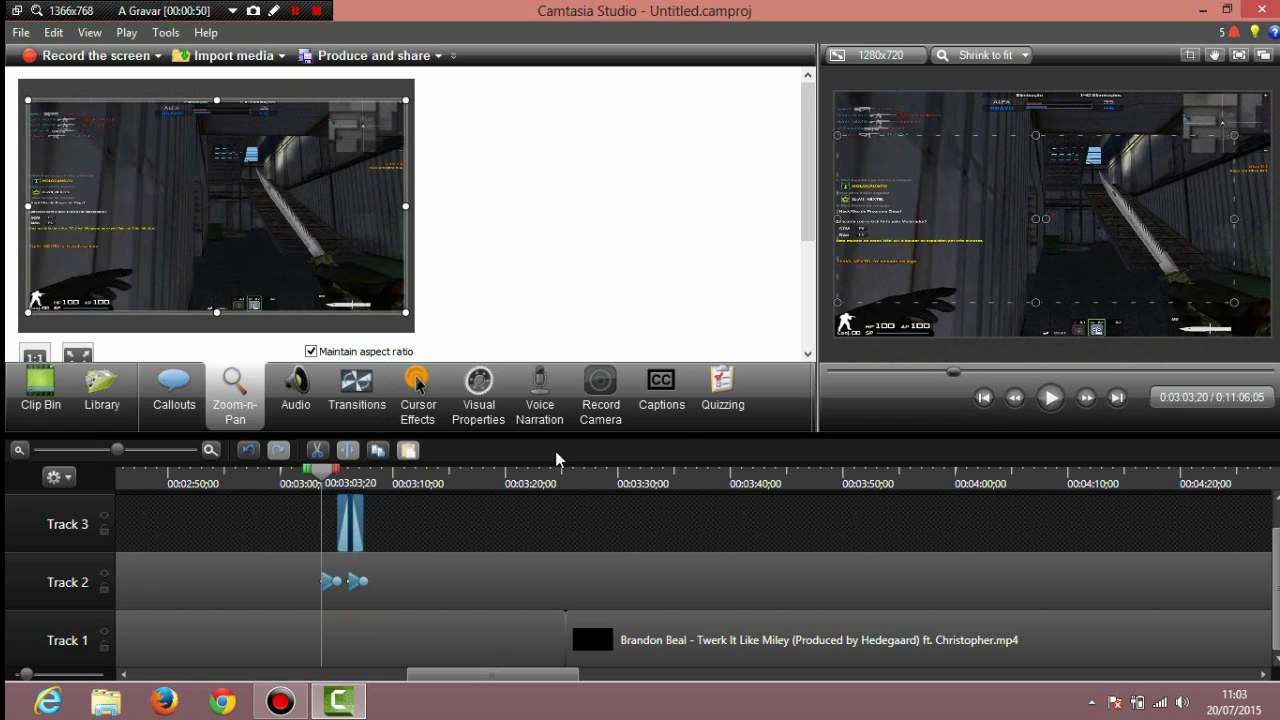
{"action": "left_click", "coordinate": [1050, 397]}
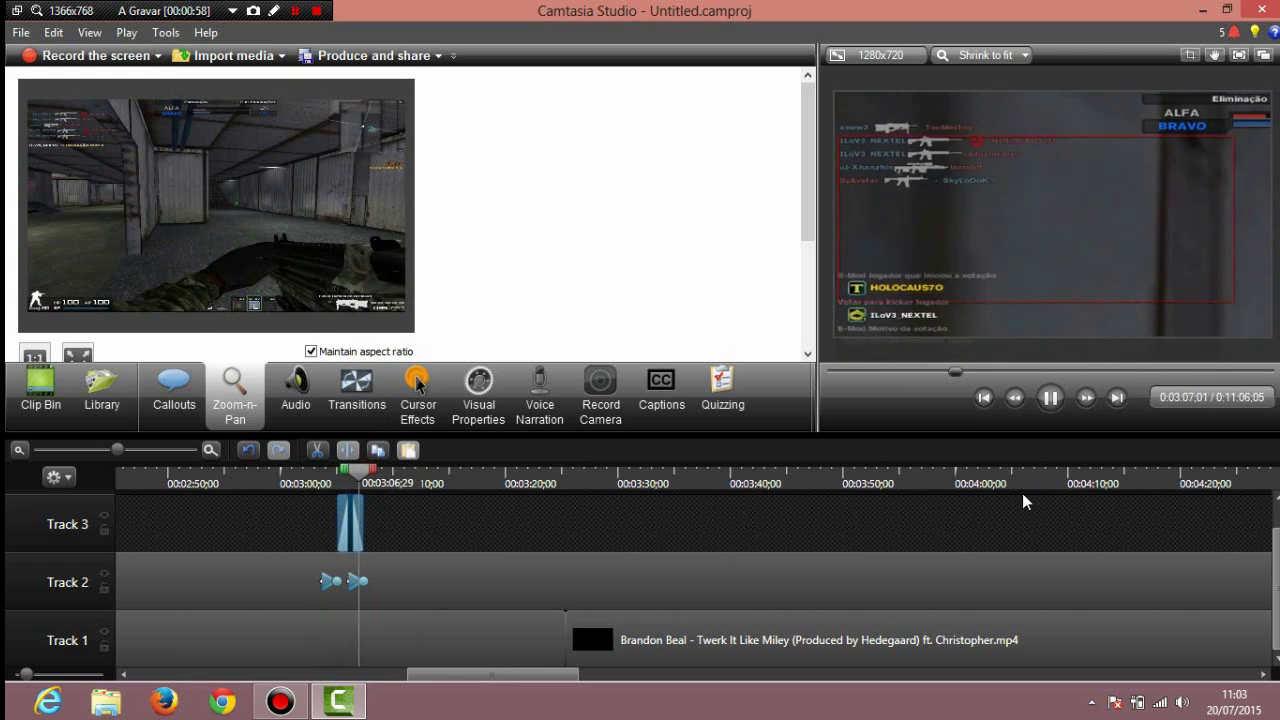
{"action": "left_click", "coordinate": [1050, 398]}
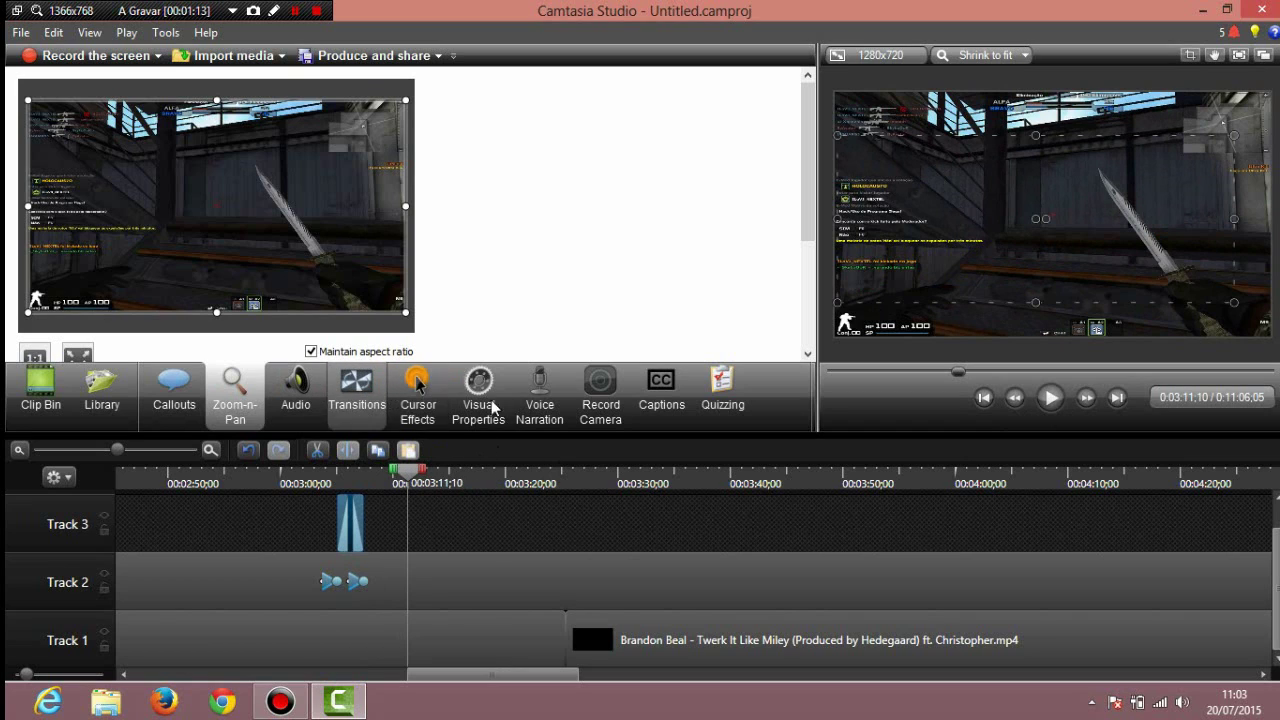
Open the voice narration settings, select vídeo.mp4 on Track 2 and move the playhead to the start of the timeline.
{"action": "left_click", "coordinate": [540, 385]}
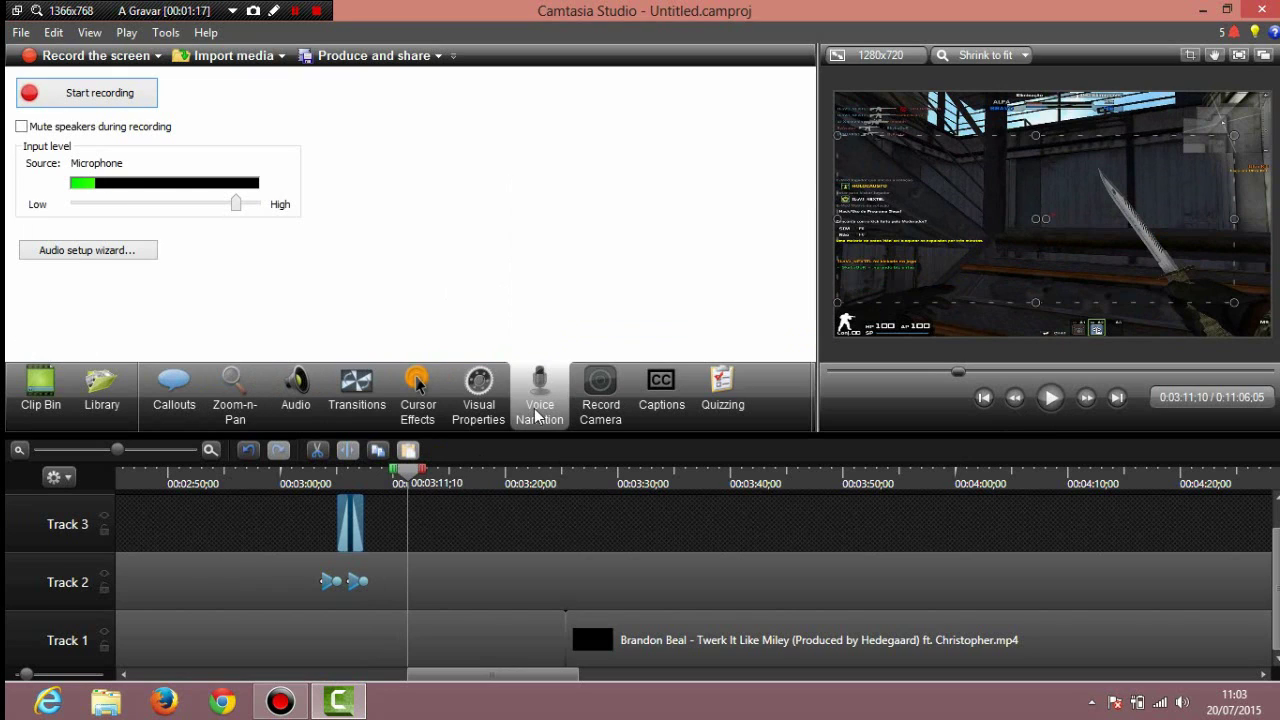
{"action": "left_click_drag", "start_coordinate": [408, 480], "coordinate": [222, 558]}
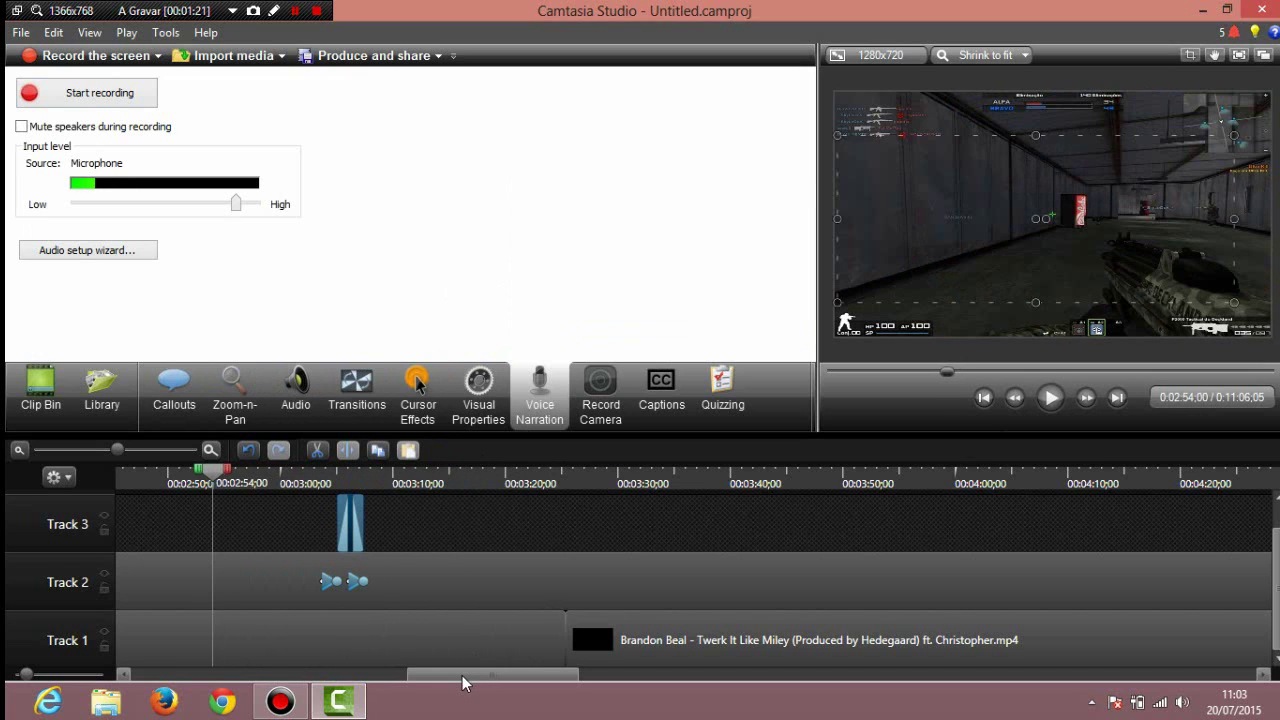
{"action": "left_click_drag", "start_coordinate": [421, 676], "coordinate": [143, 650]}
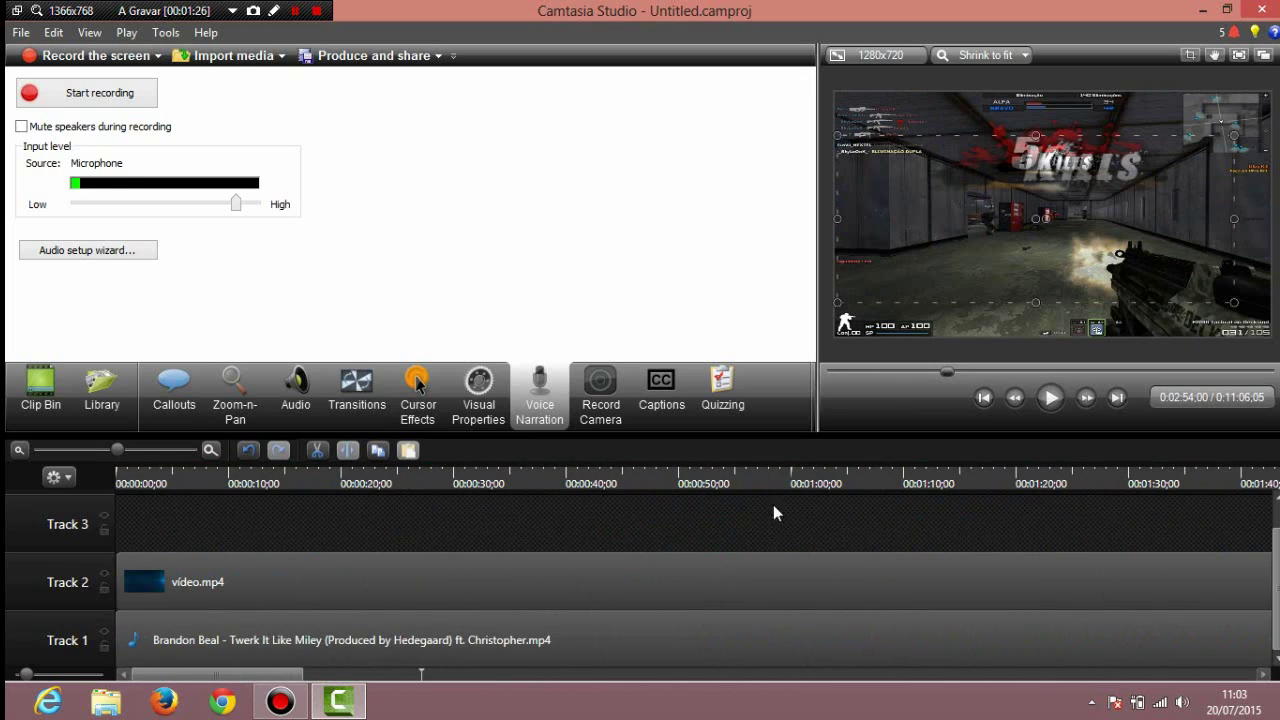
{"action": "left_click", "coordinate": [441, 595]}
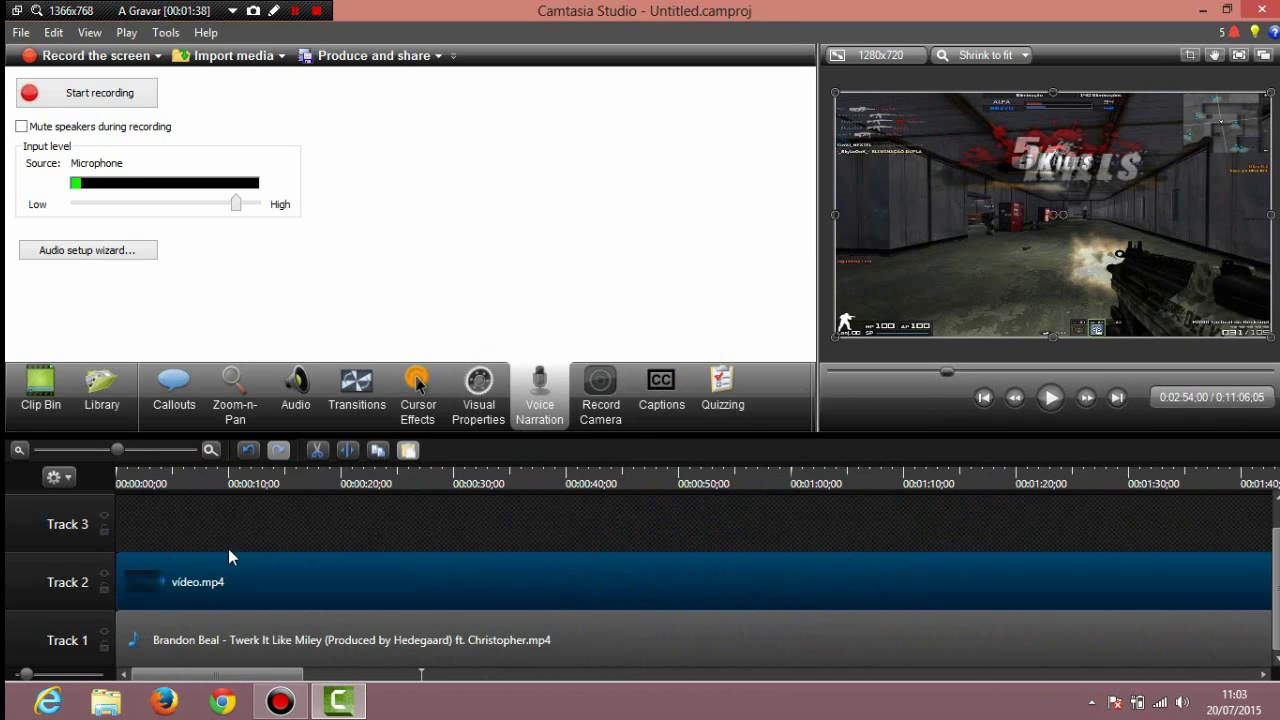
{"action": "left_click", "coordinate": [203, 478]}
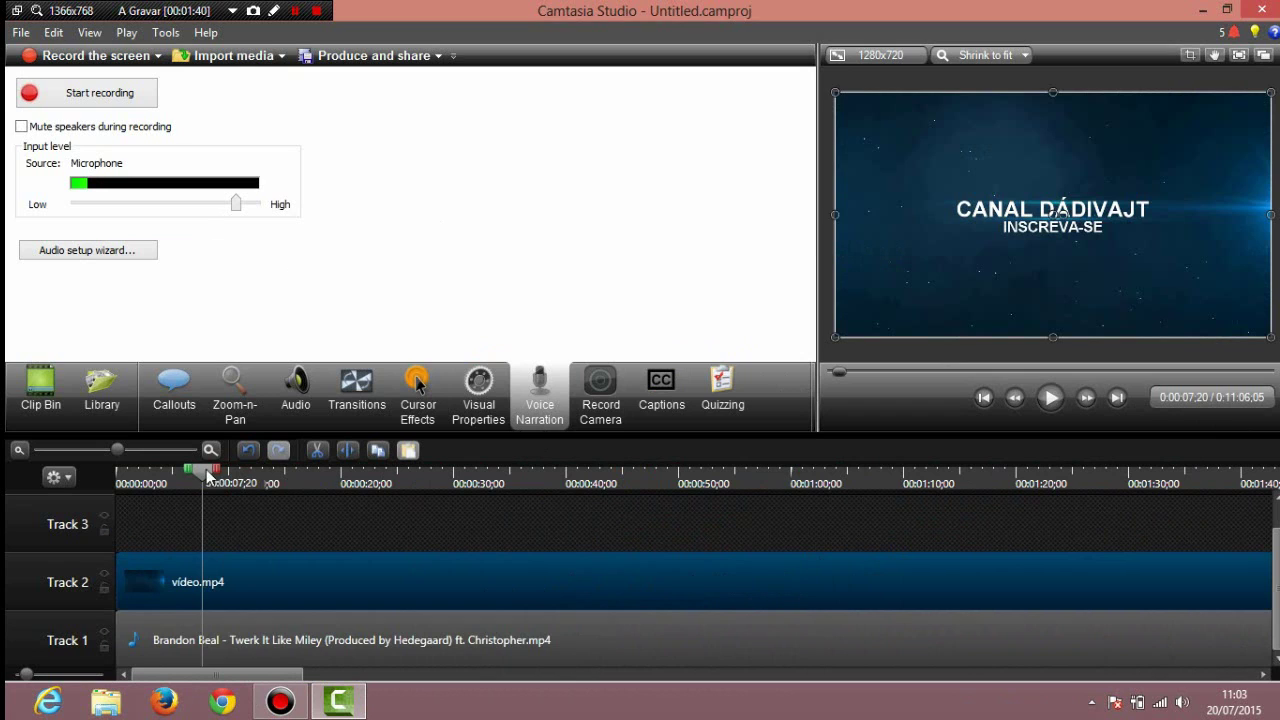
{"action": "left_click_drag", "start_coordinate": [207, 476], "coordinate": [116, 477]}
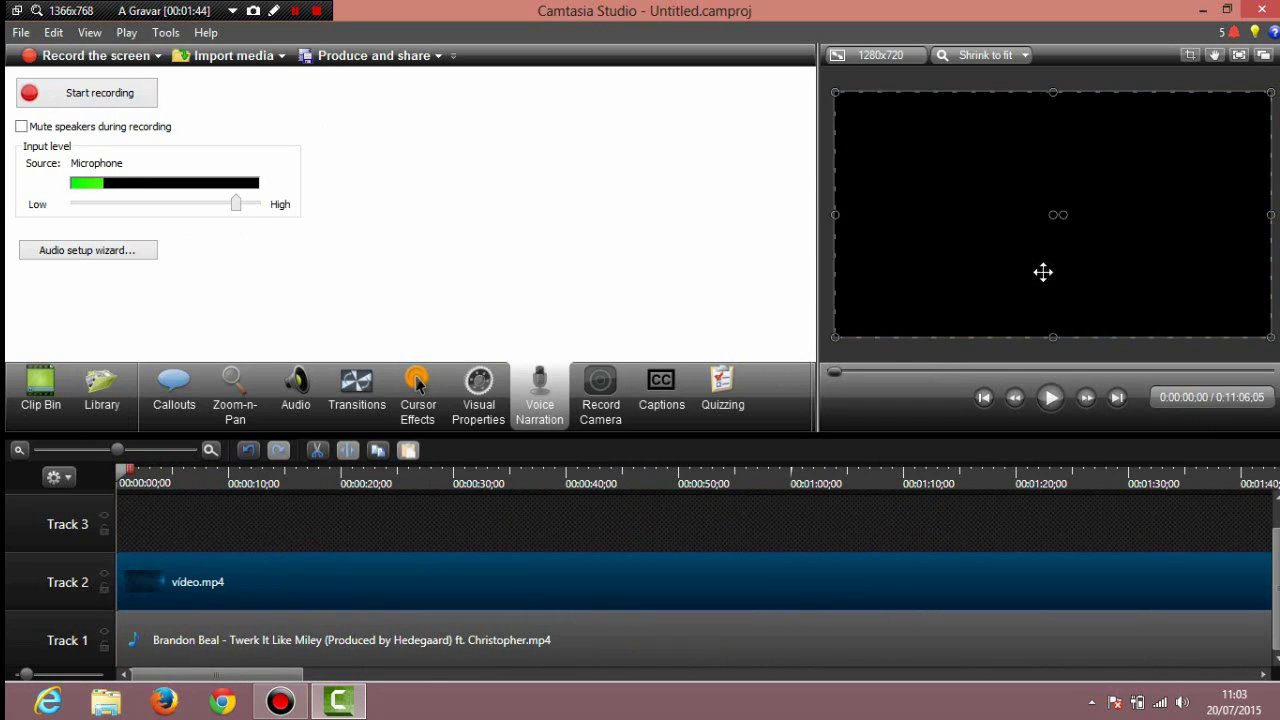
Record a short voice narration from the start of the timeline and save it as the WAV file sssssssssss.
{"action": "left_click", "coordinate": [99, 93]}
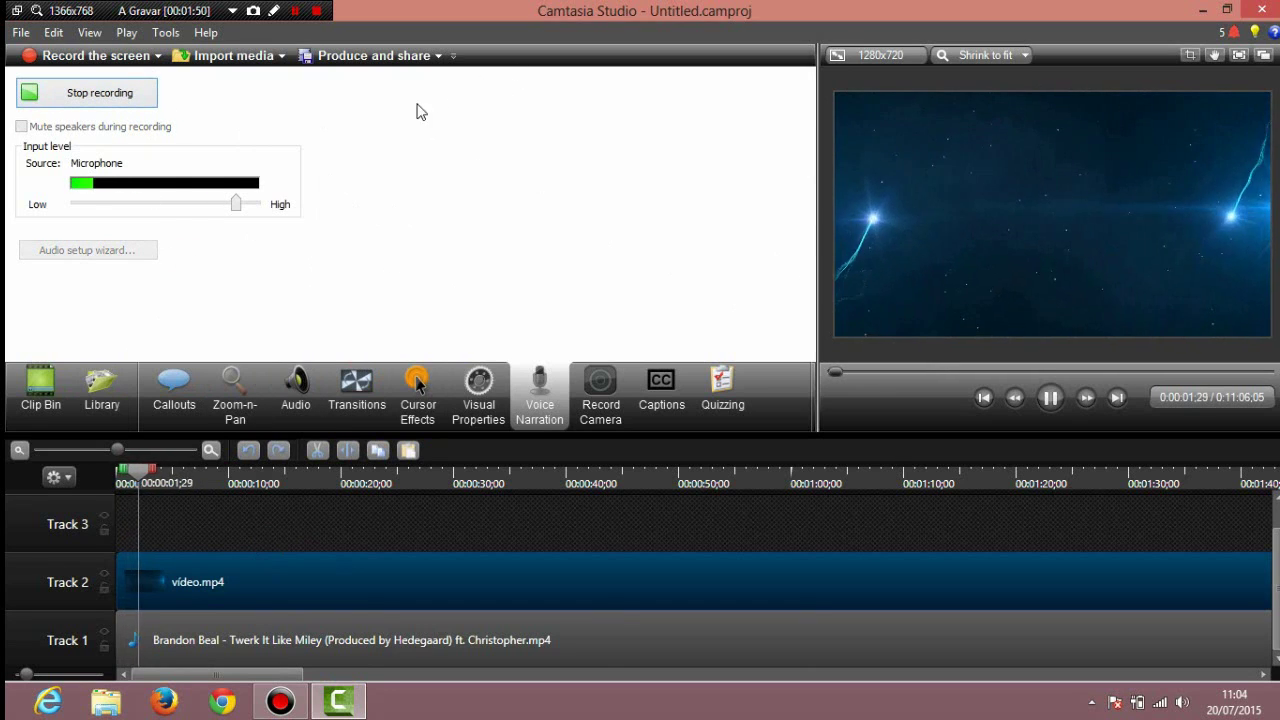
{"action": "left_click", "coordinate": [99, 93]}
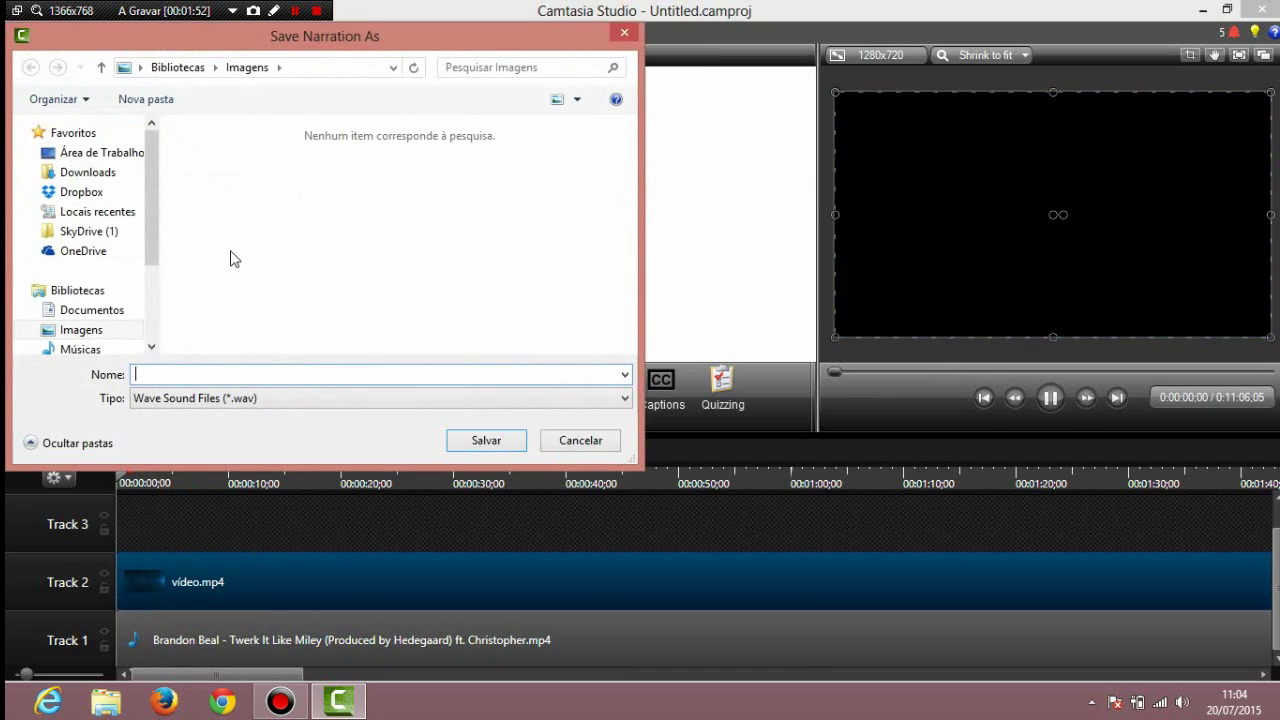
{"action": "type", "text": "sssssssssss"}
{"action": "left_click", "coordinate": [484, 441]}
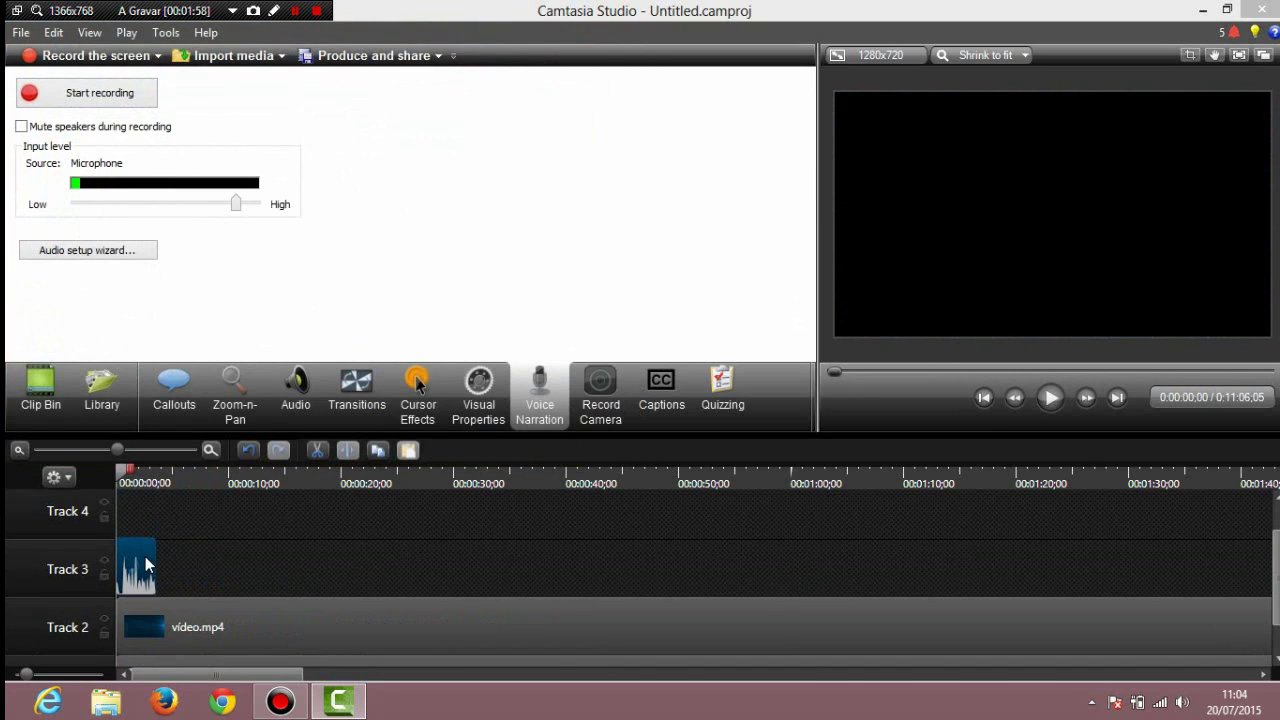
Play the recorded narration from the timeline start, and delete its clip from Track 3, with the playhead returned to the beginning.
{"action": "left_click", "coordinate": [1053, 410]}
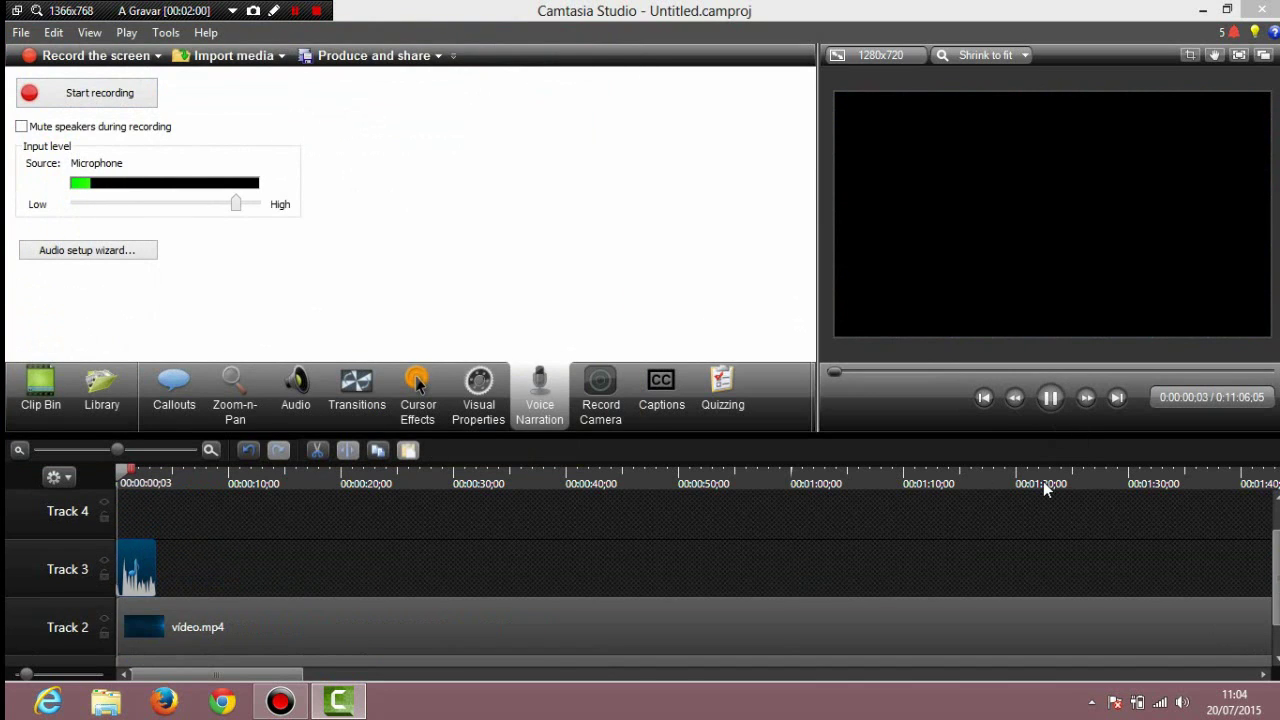
{"action": "left_click", "coordinate": [1061, 401]}
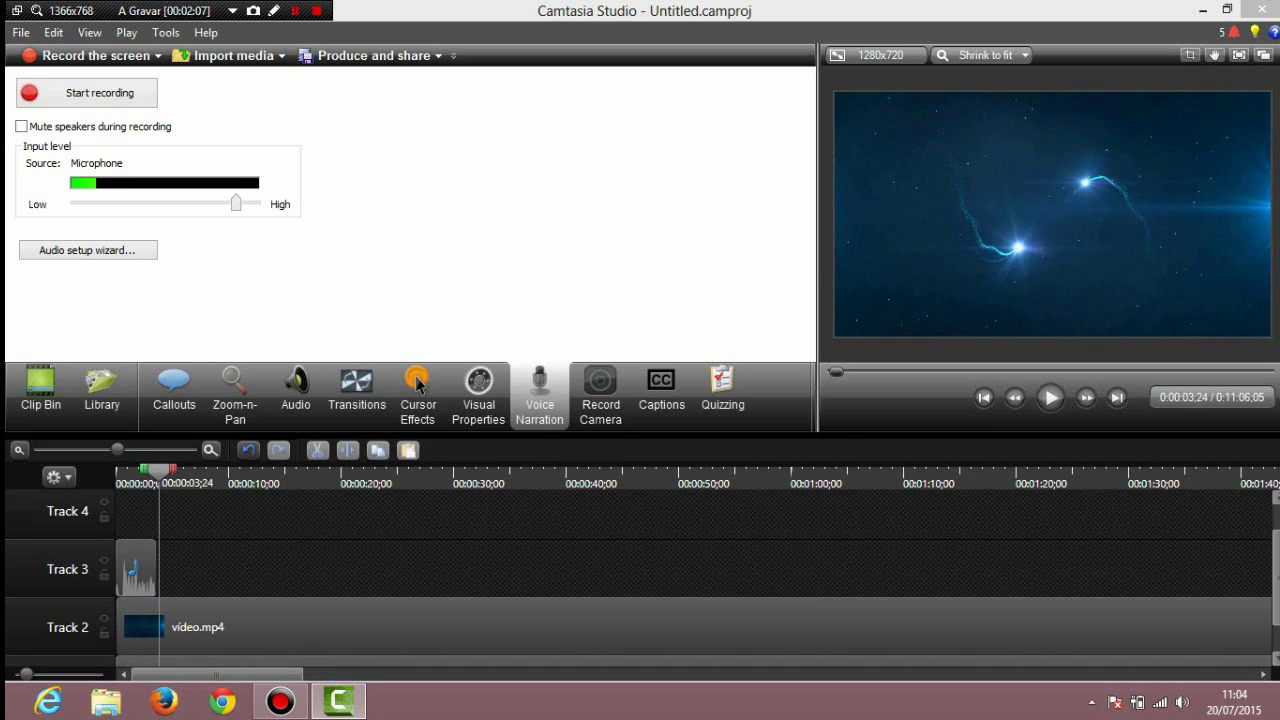
{"action": "mouse_move", "coordinate": [1275, 572]}
{"action": "left_mouse_down"}
{"action": "mouse_move", "coordinate": [1268, 617]}
{"action": "mouse_move", "coordinate": [1272, 592]}
{"action": "left_mouse_up"}
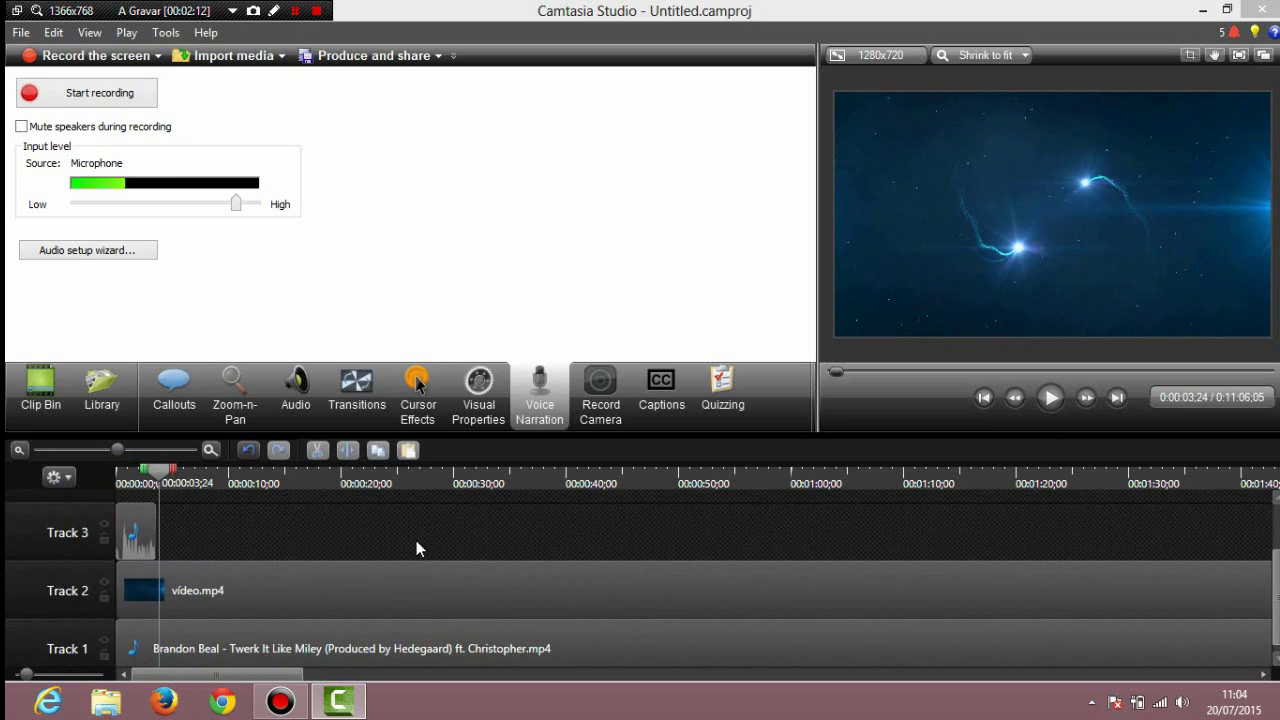
{"action": "left_click", "coordinate": [144, 528]}
{"action": "key", "text": "Delete"}
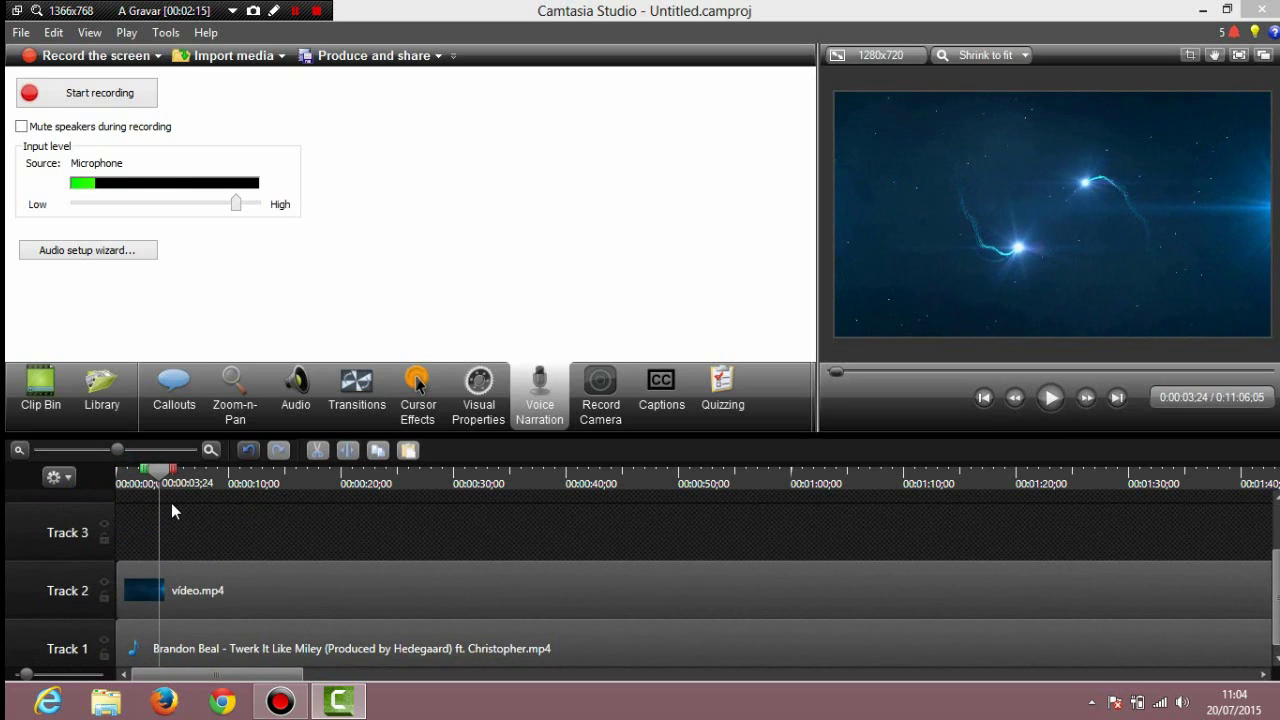
{"action": "left_click_drag", "start_coordinate": [159, 471], "coordinate": [121, 471]}
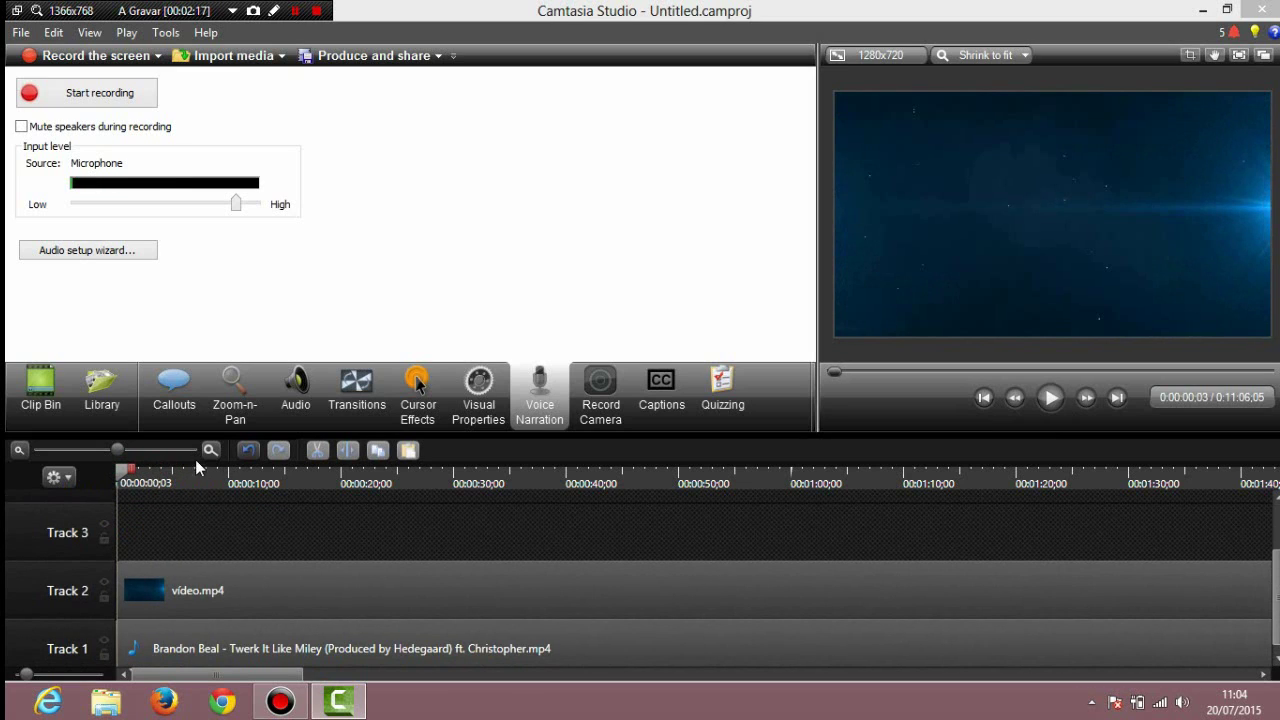
Open the camera recording settings and compare them with the voice narration settings.
{"action": "left_click", "coordinate": [600, 395]}
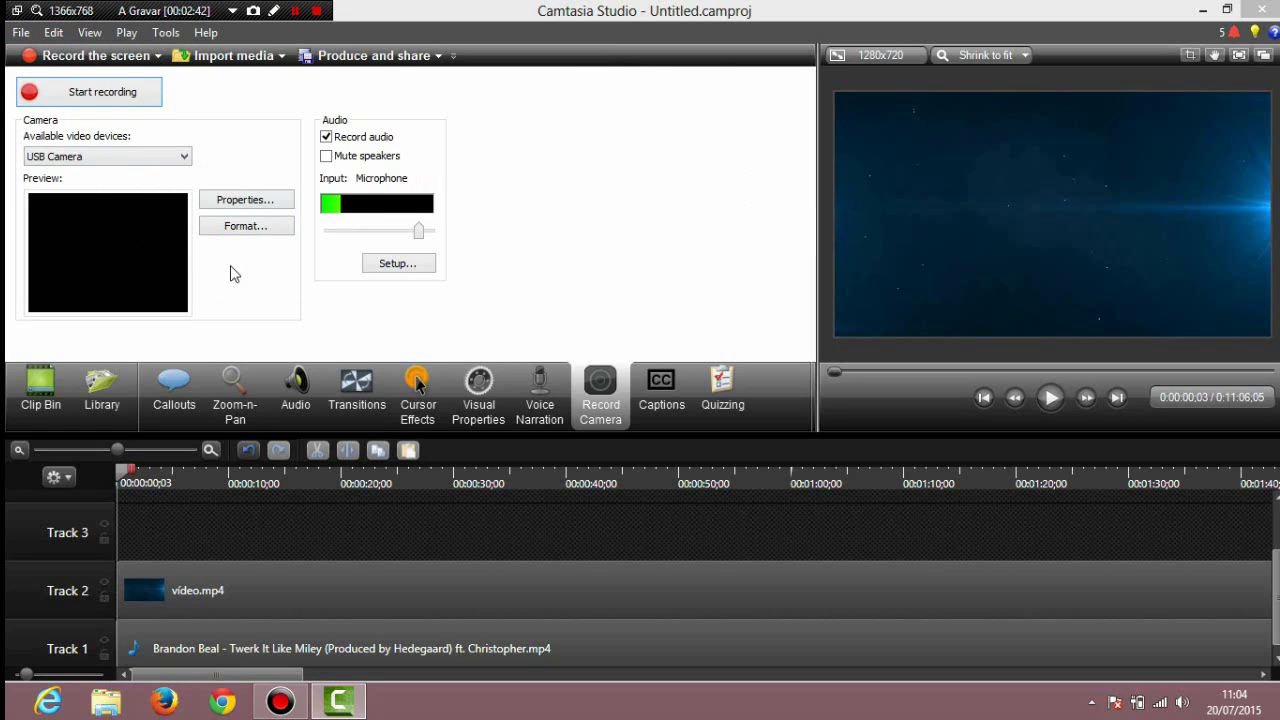
{"action": "left_click", "coordinate": [548, 398]}
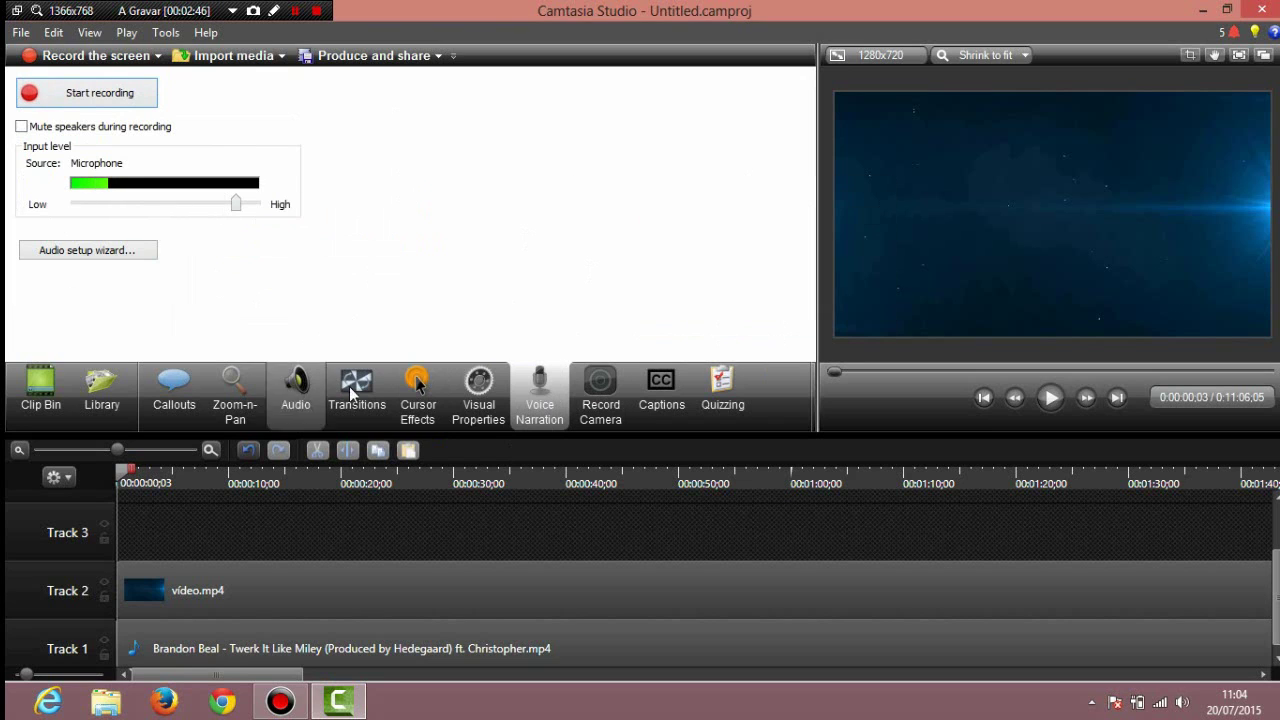
{"action": "left_click", "coordinate": [600, 395]}
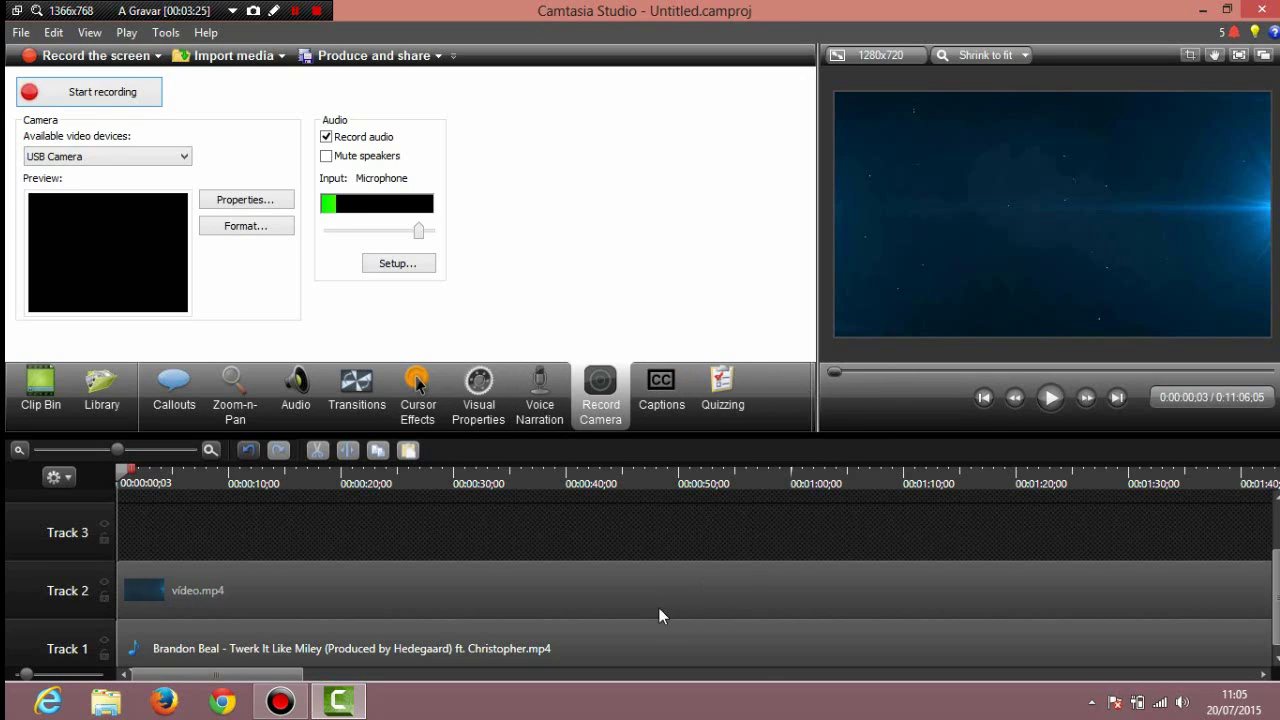
Select vídeo.mp4 on Track 2, move the playhead to 0:00:25;28 and examine where the clip ends on the timeline.
{"action": "left_click", "coordinate": [617, 590]}
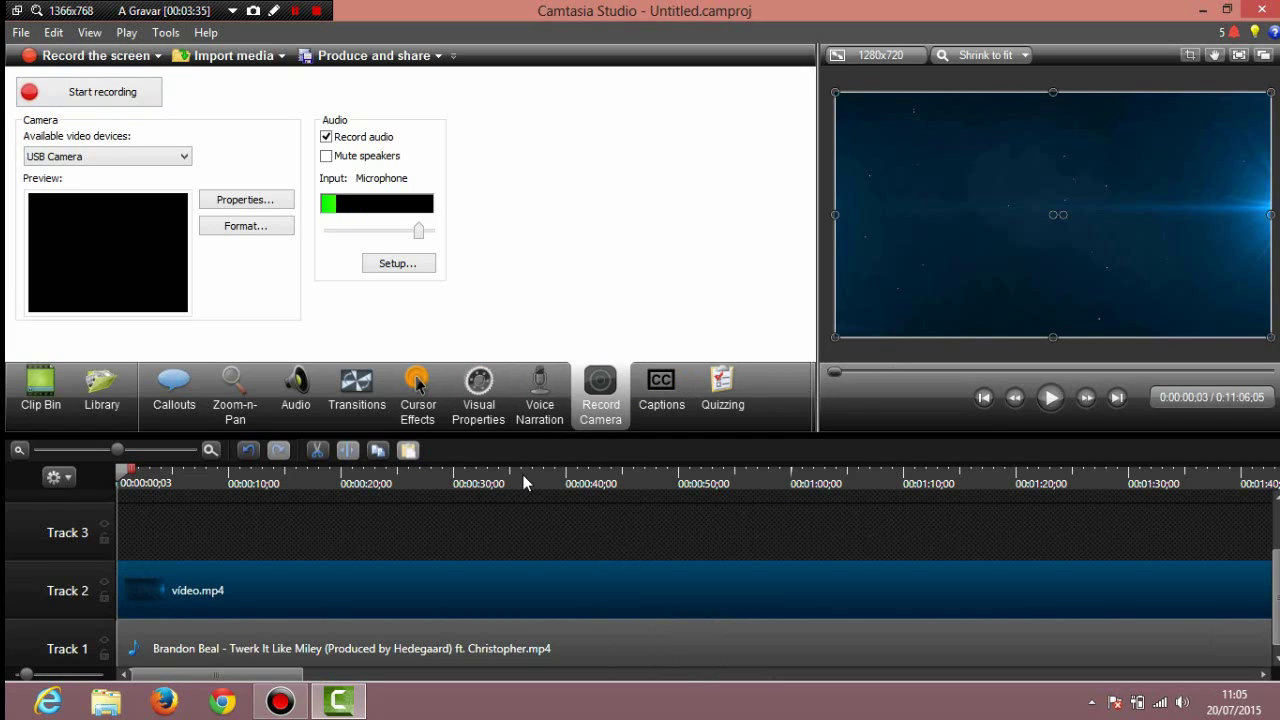
{"action": "left_click", "coordinate": [551, 480]}
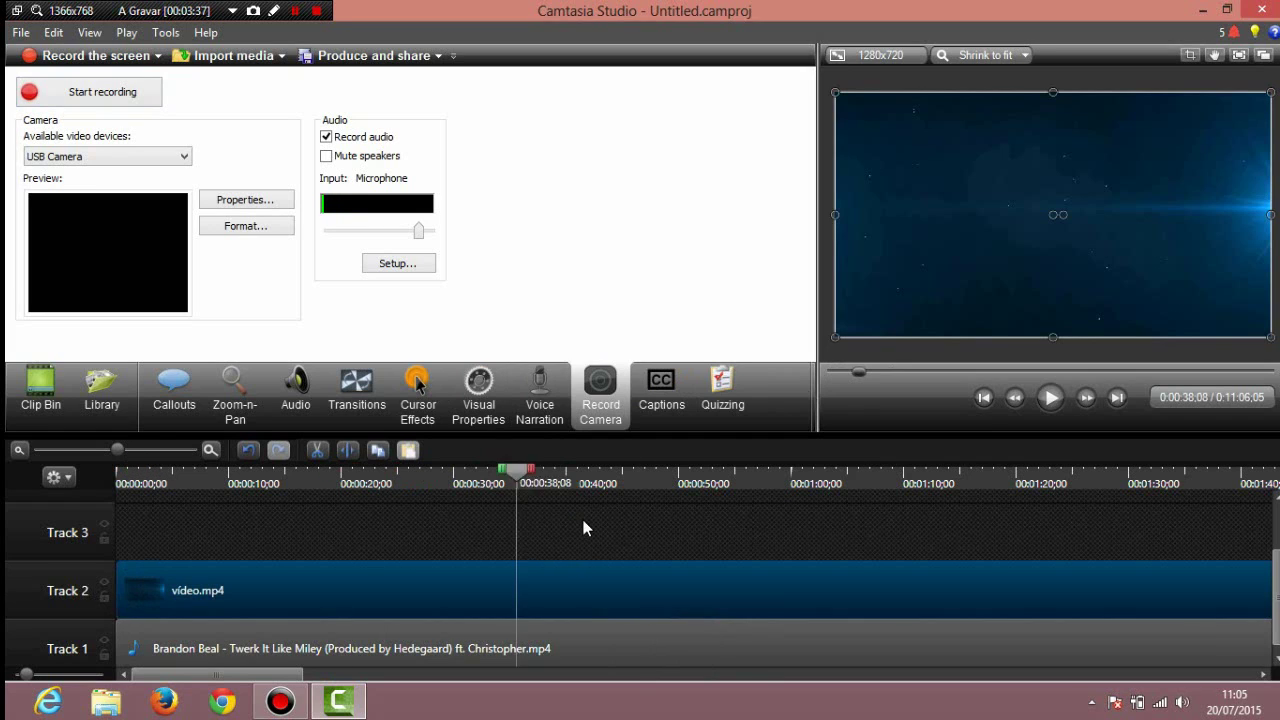
{"action": "left_click_drag", "start_coordinate": [563, 480], "coordinate": [429, 487]}
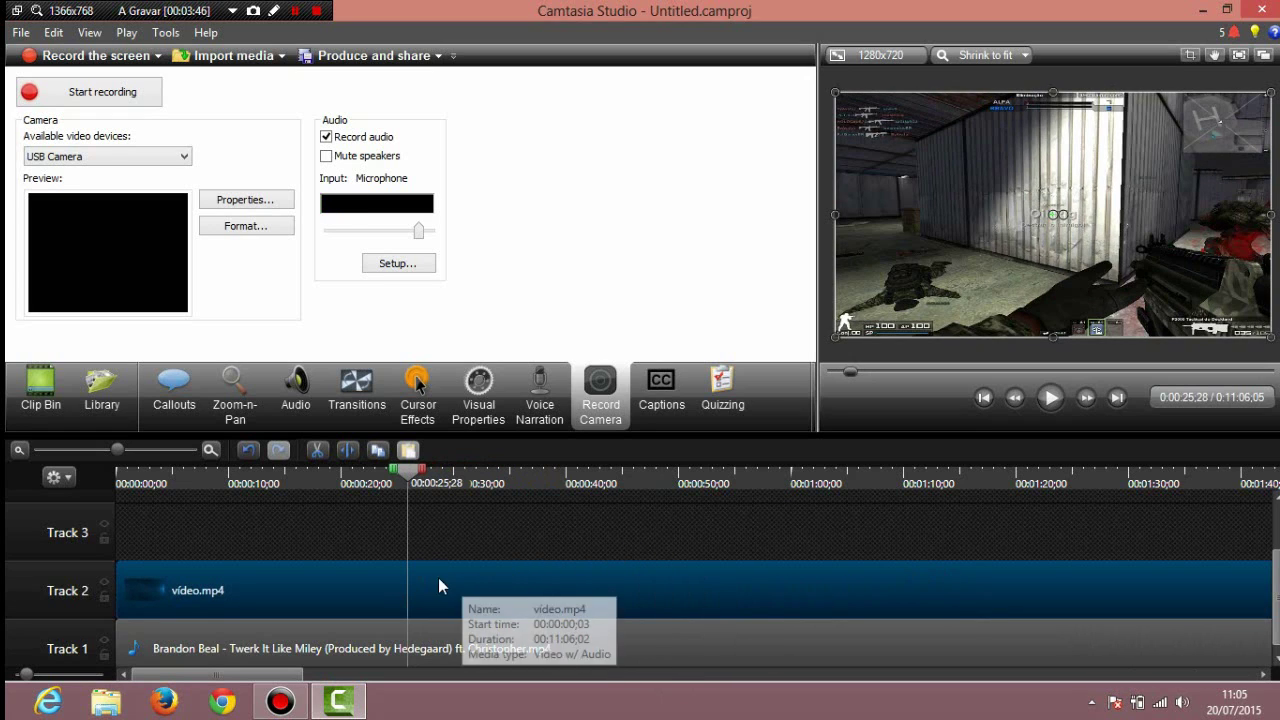
{"action": "left_click", "coordinate": [368, 676]}
{"action": "left_click_drag", "start_coordinate": [368, 678], "coordinate": [690, 640]}
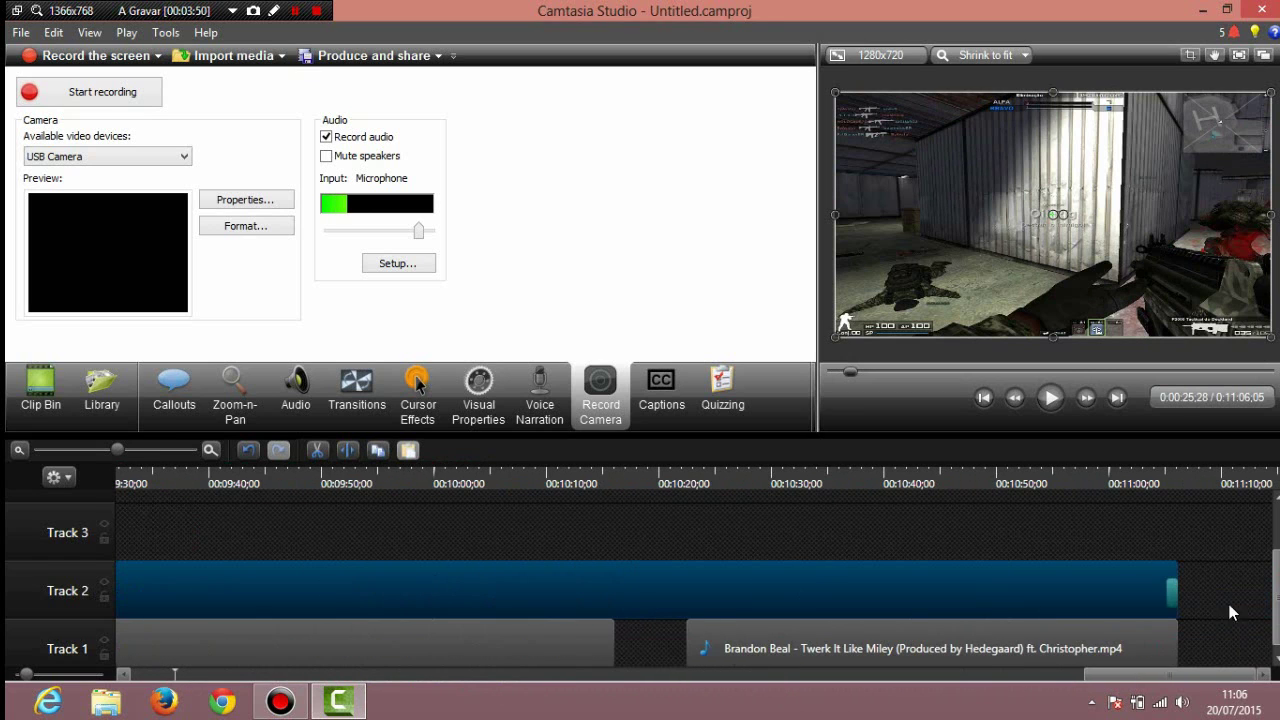
{"action": "left_click_drag", "start_coordinate": [814, 674], "coordinate": [160, 670]}
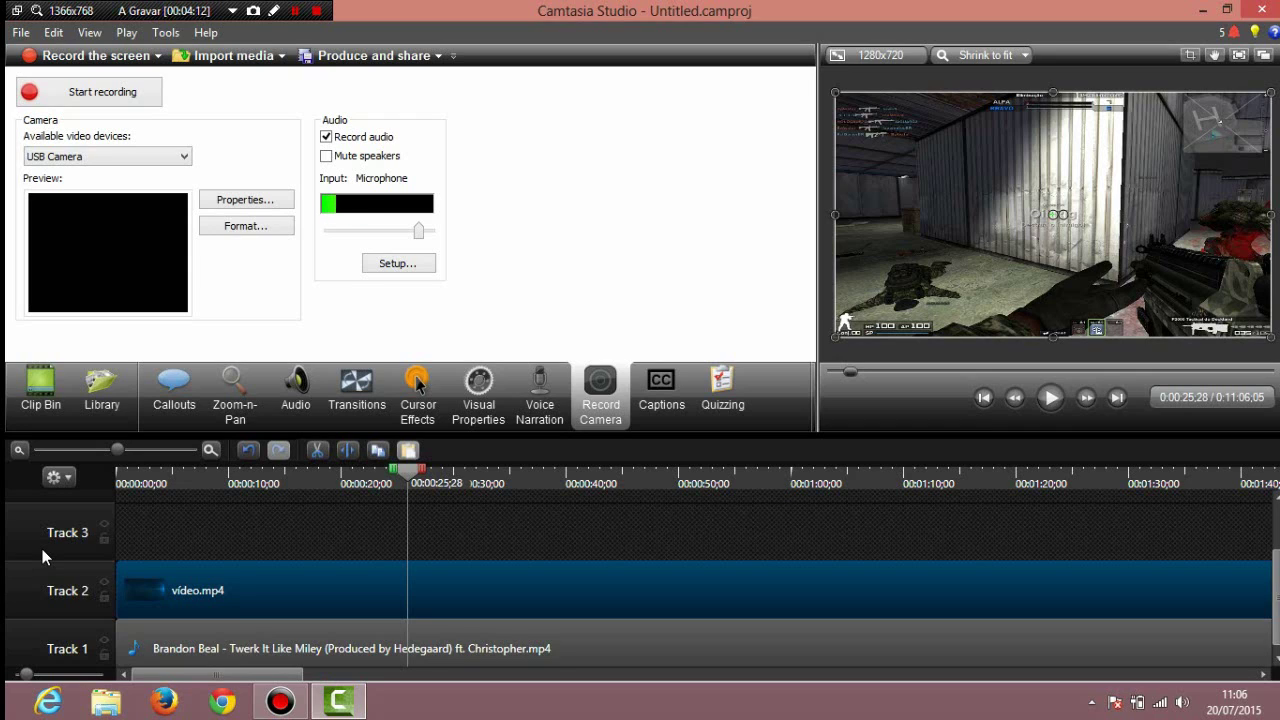
Set the clip speed of vídeo.mp4 on Track 2 to 150% of the original.
{"action": "right_click", "coordinate": [440, 588]}
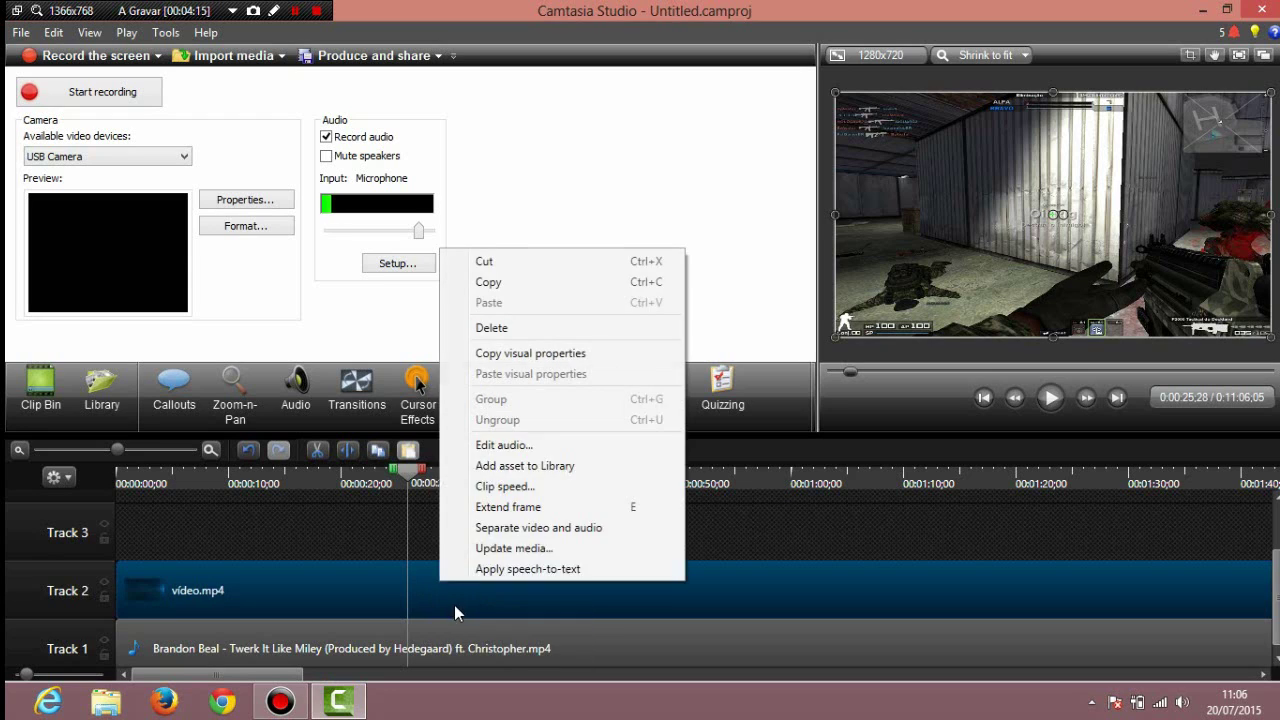
{"action": "left_click", "coordinate": [523, 488]}
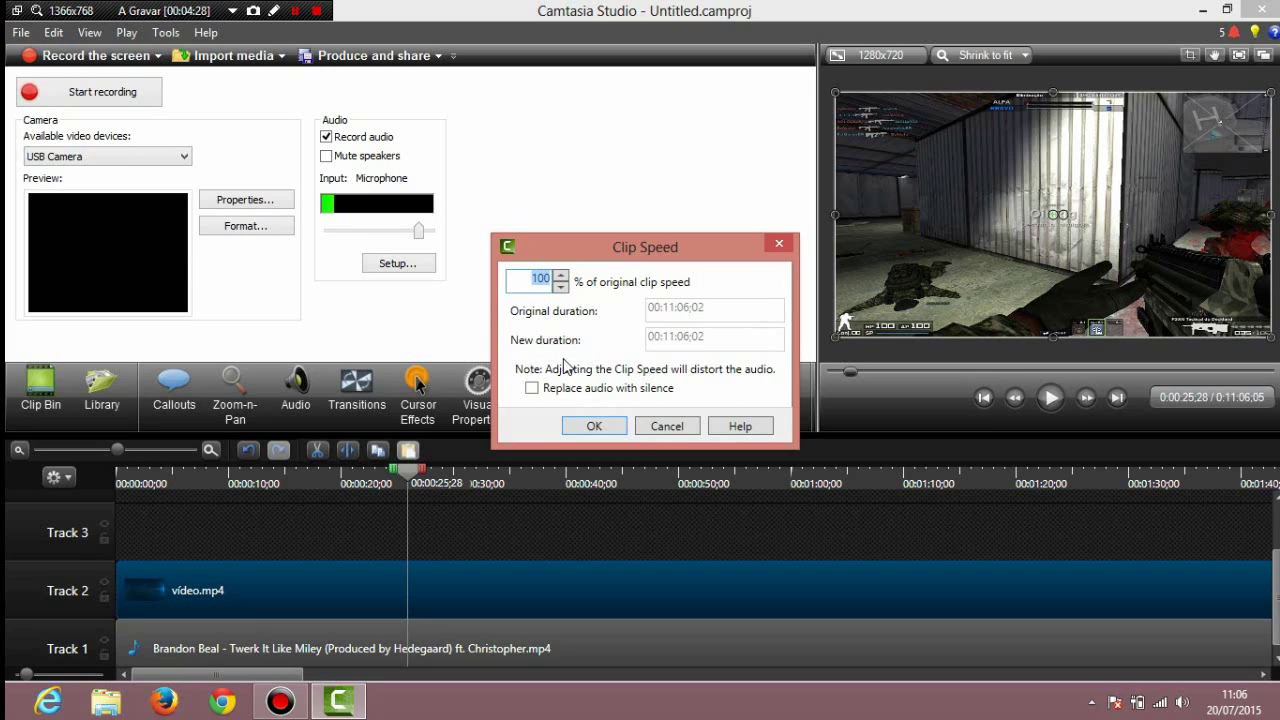
{"action": "type", "text": "150"}
{"action": "left_click", "coordinate": [592, 428]}
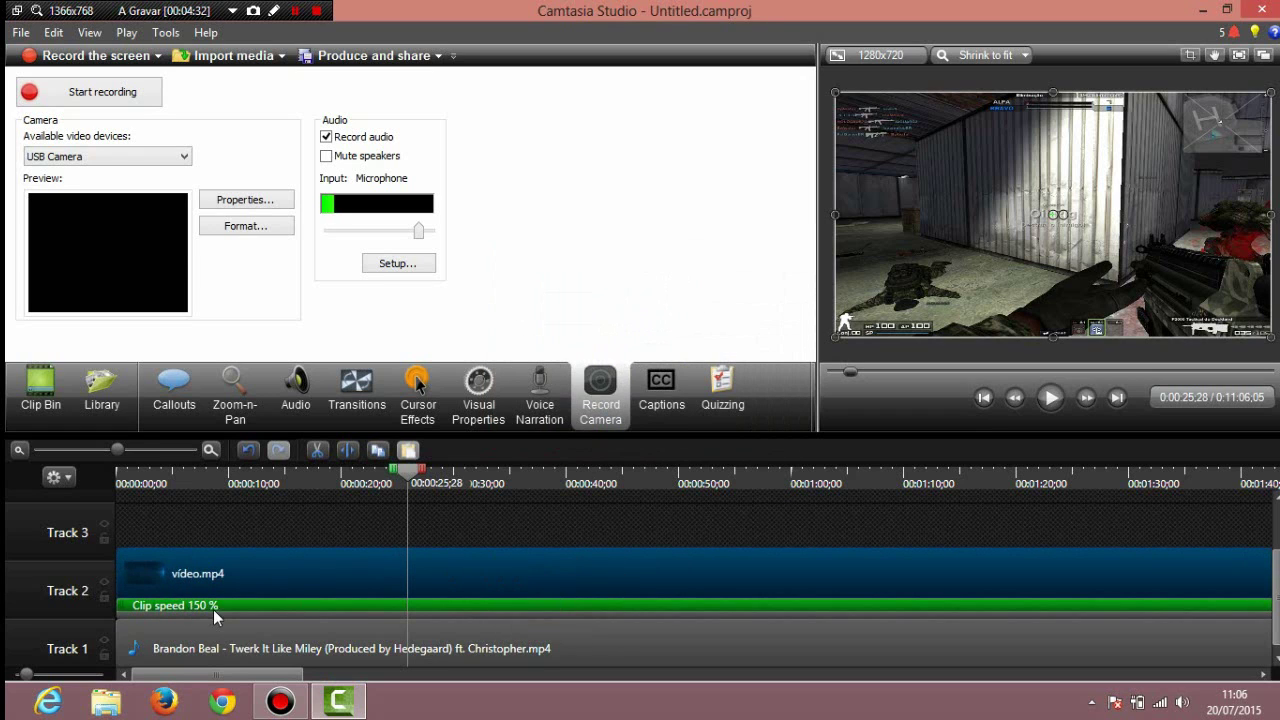
Play the first seconds of the timeline to preview vídeo.mp4 at 150% speed.
{"action": "left_click_drag", "start_coordinate": [405, 470], "coordinate": [120, 490]}
{"action": "left_click", "coordinate": [1043, 401]}
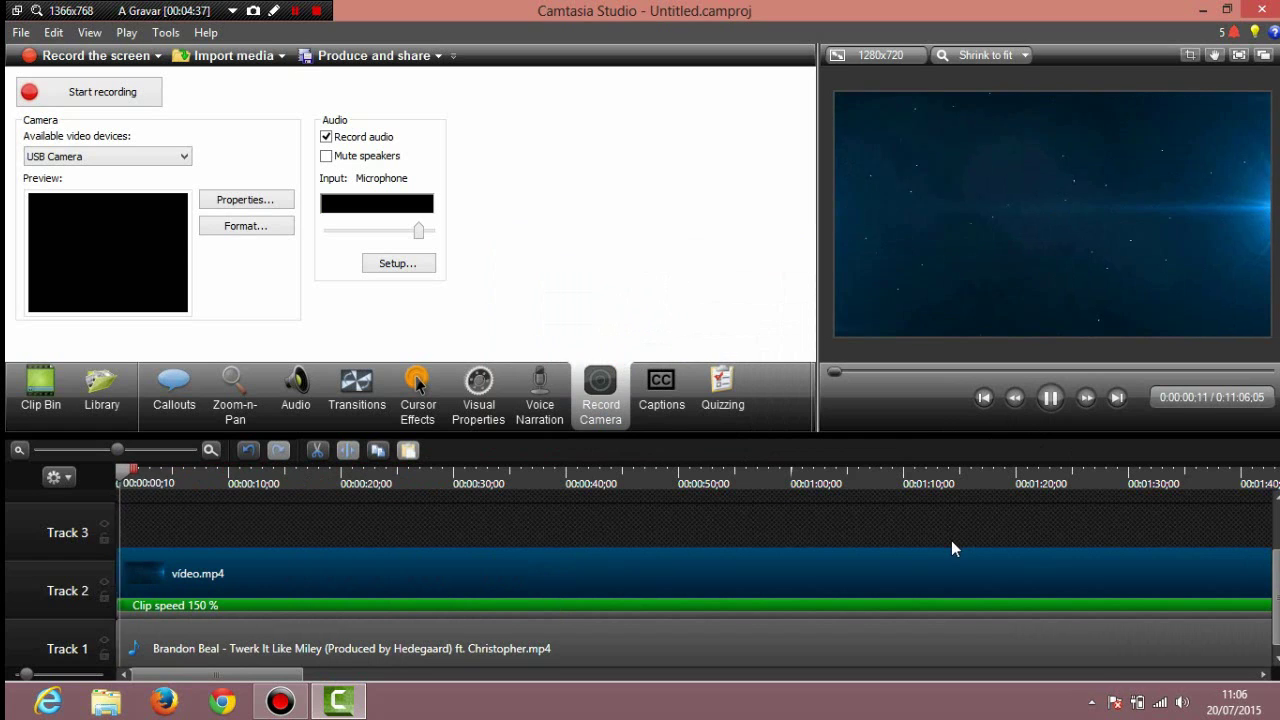
{"action": "left_click", "coordinate": [1050, 397]}
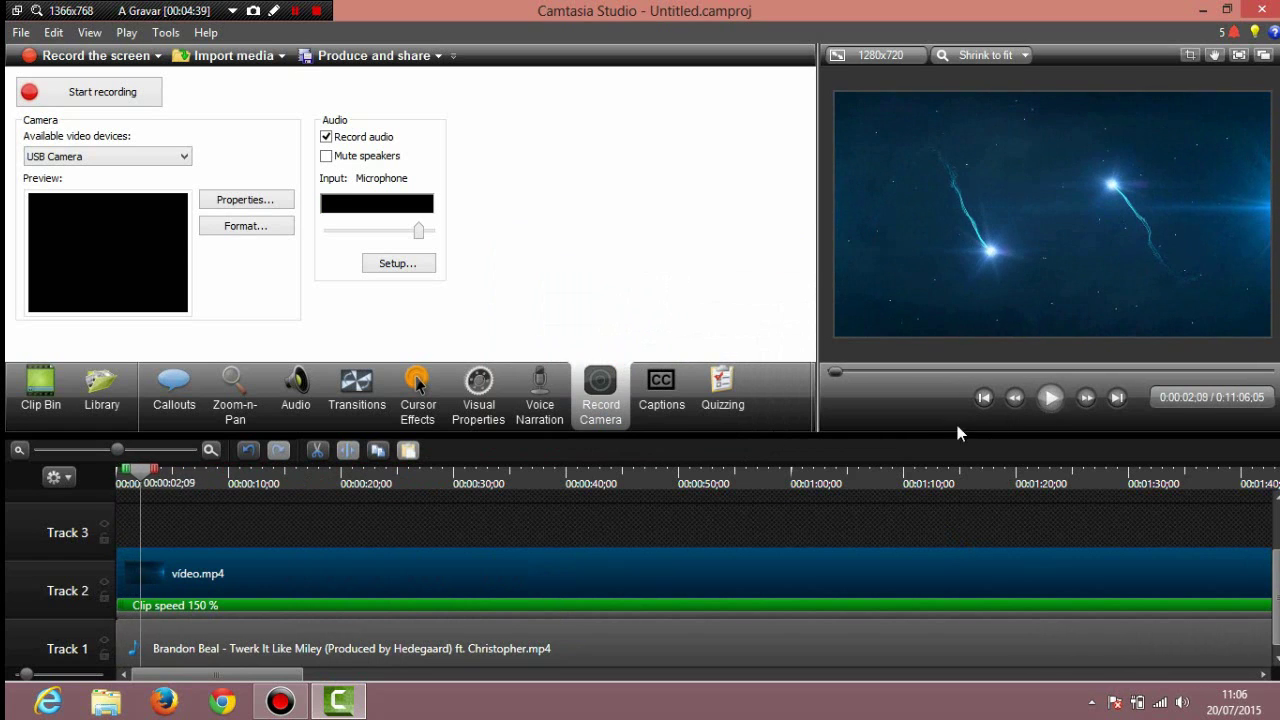
Select vídeo.mp4 on Track 2 and raise its audio level well above silence.
{"action": "left_click", "coordinate": [392, 577]}
{"action": "left_click", "coordinate": [296, 392]}
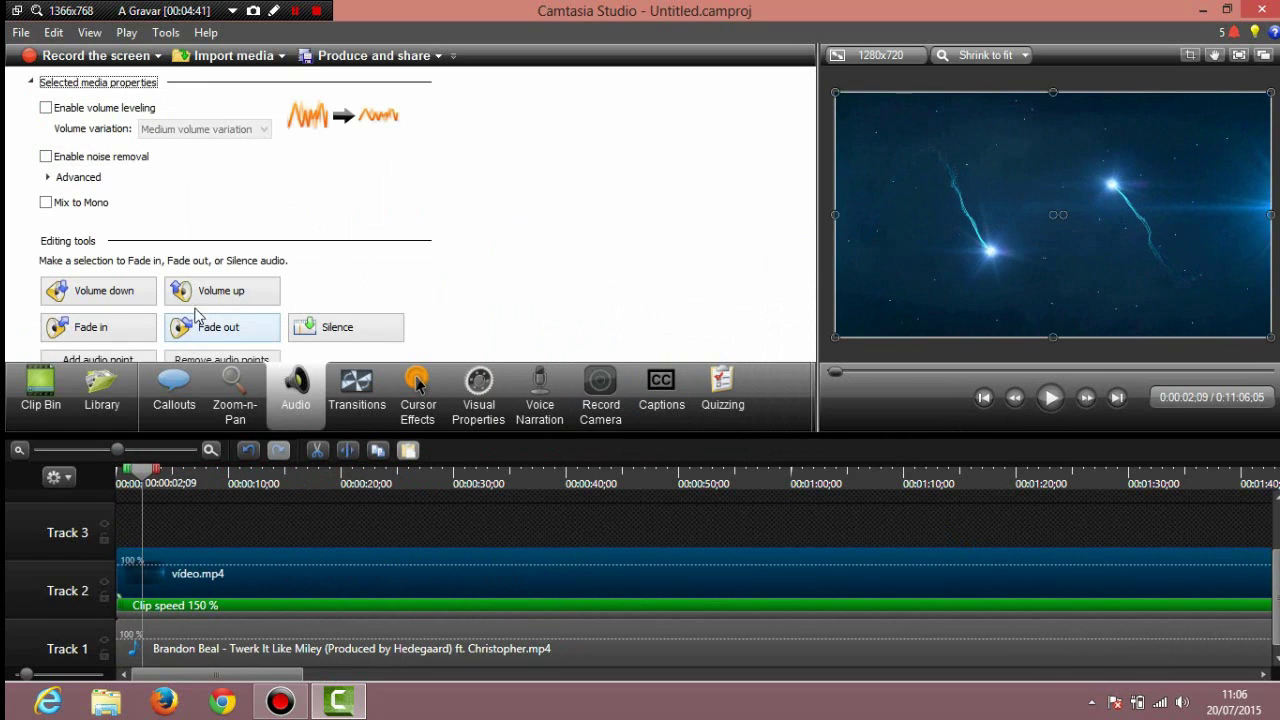
{"action": "left_click", "coordinate": [197, 302]}
{"action": "left_click", "coordinate": [198, 304]}
{"action": "left_click", "coordinate": [200, 305]}
{"action": "left_click", "coordinate": [201, 306]}
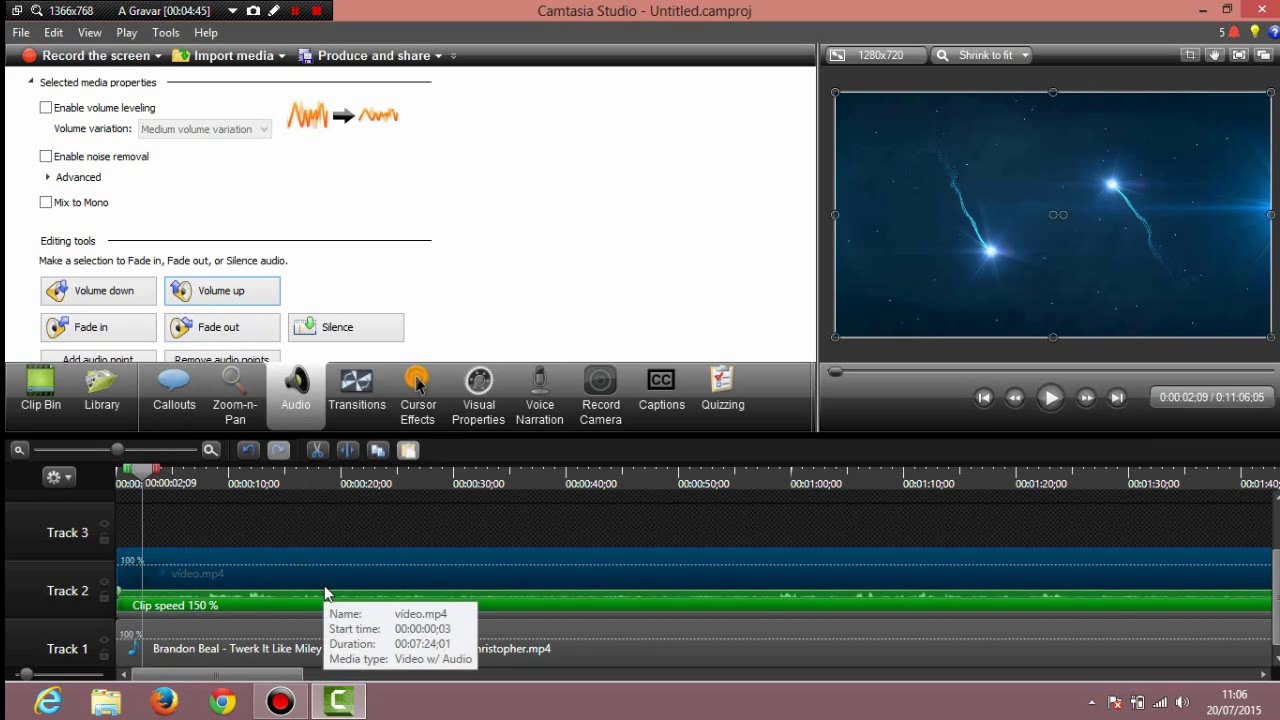
{"action": "left_click_drag", "start_coordinate": [325, 591], "coordinate": [325, 566]}
Show the clip bin and play the timeline from 0:00:15;16 to check the sped-up video with its audio.
{"action": "left_click", "coordinate": [40, 390]}
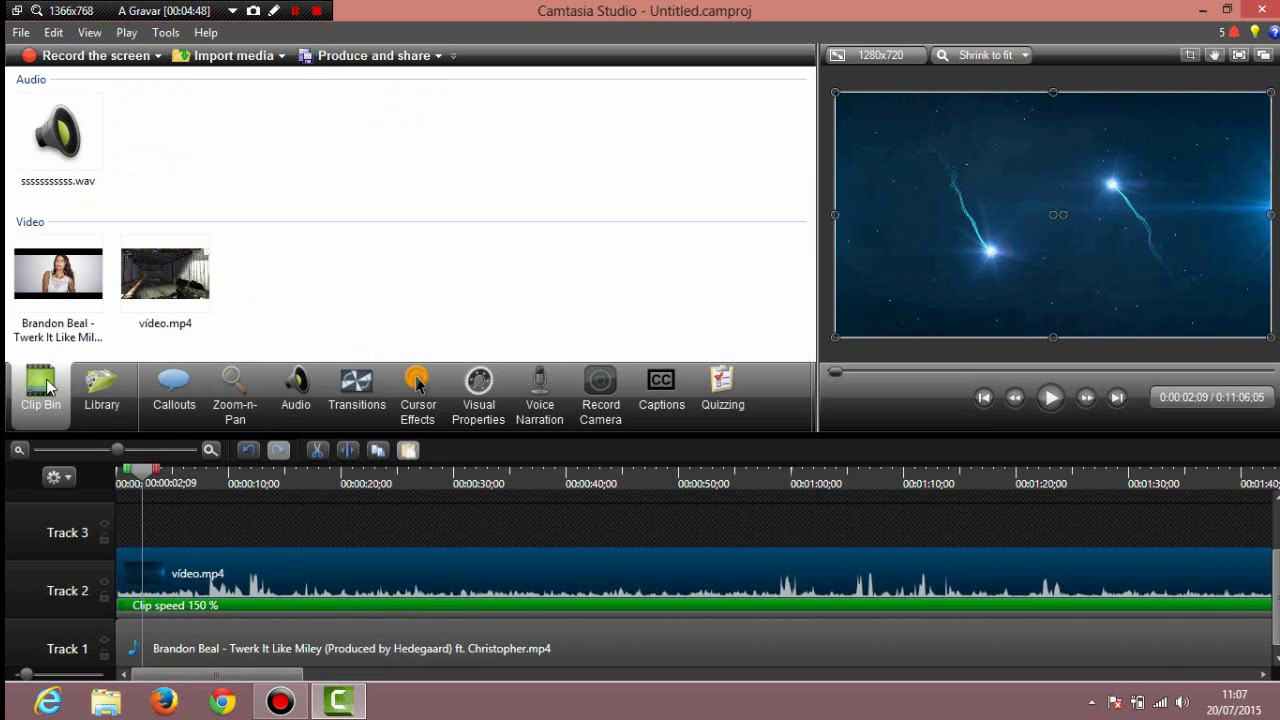
{"action": "left_click_drag", "start_coordinate": [148, 487], "coordinate": [285, 490]}
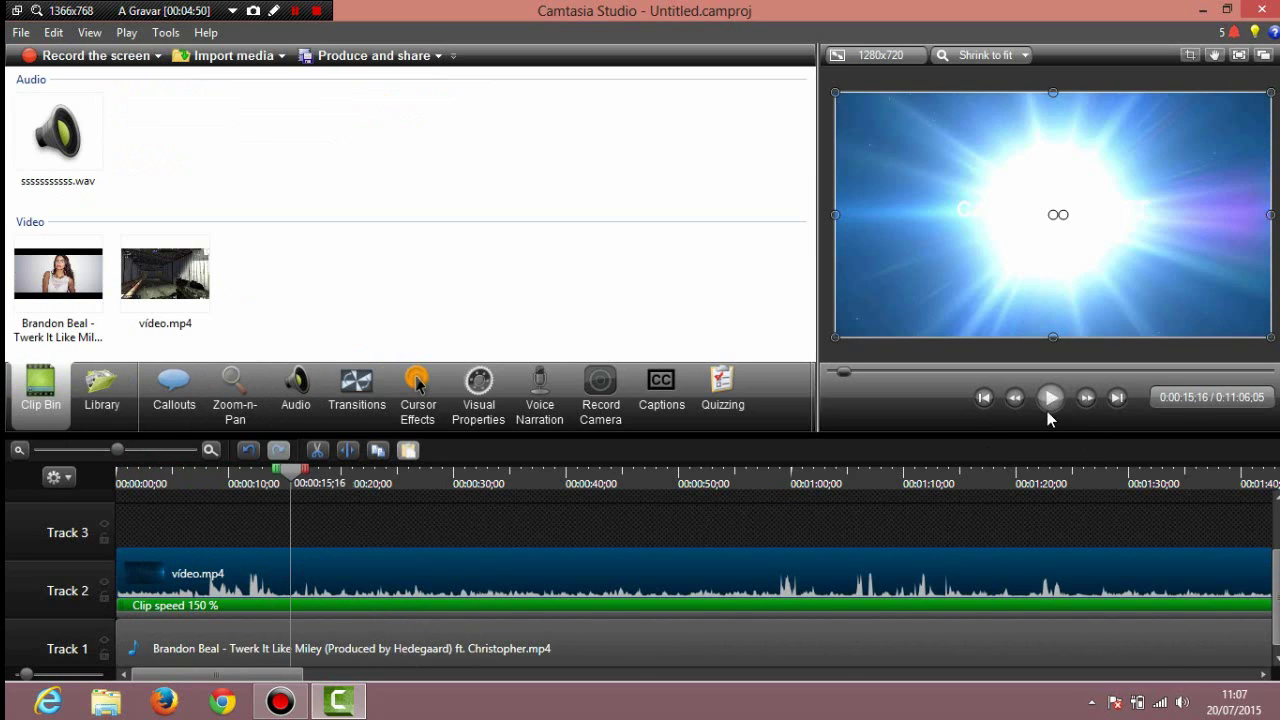
{"action": "left_click", "coordinate": [1050, 397]}
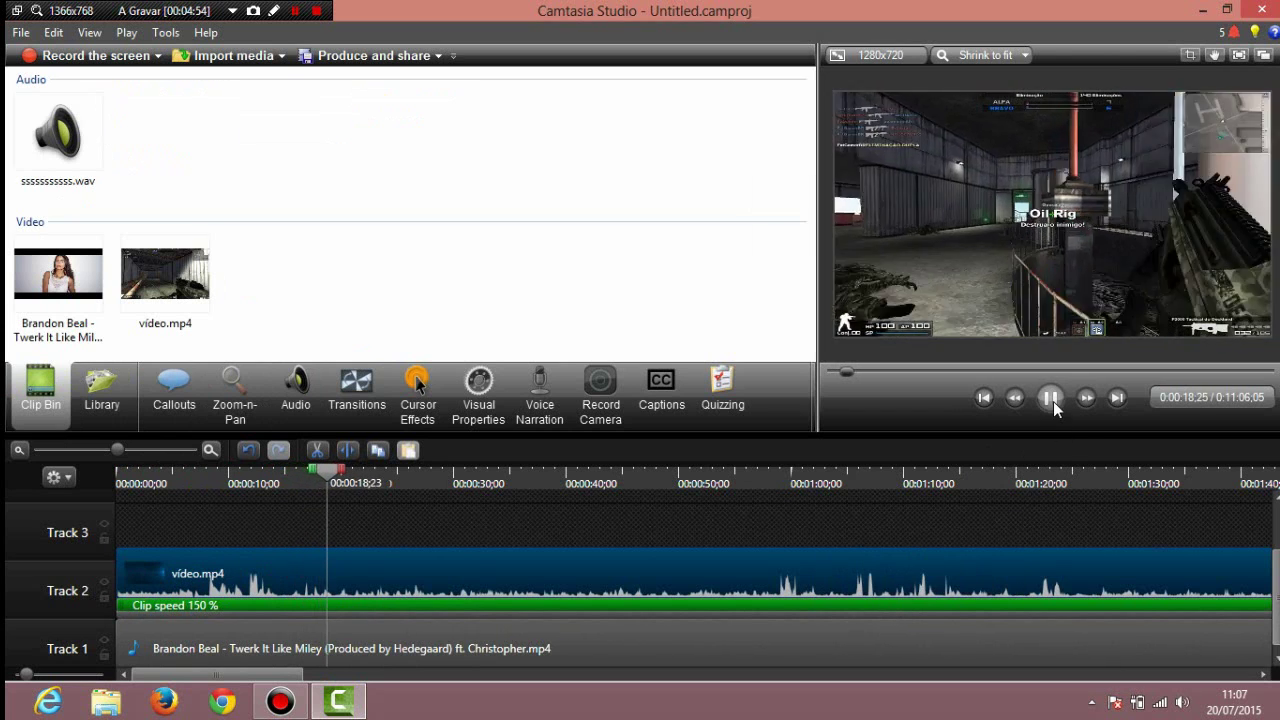
{"action": "left_click", "coordinate": [1051, 399]}
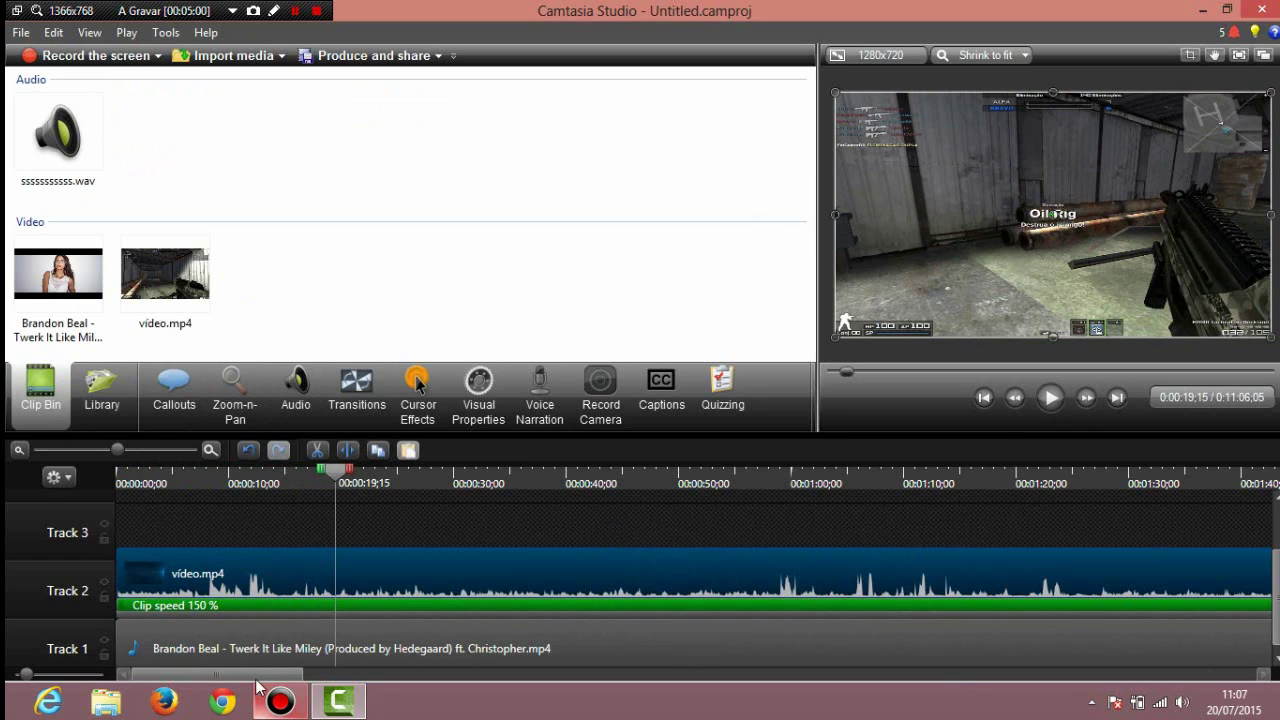
Examine where the sped-up vídeo.mp4 ends on Track 2, and return to the start of the timeline.
{"action": "left_click_drag", "start_coordinate": [284, 675], "coordinate": [887, 640]}
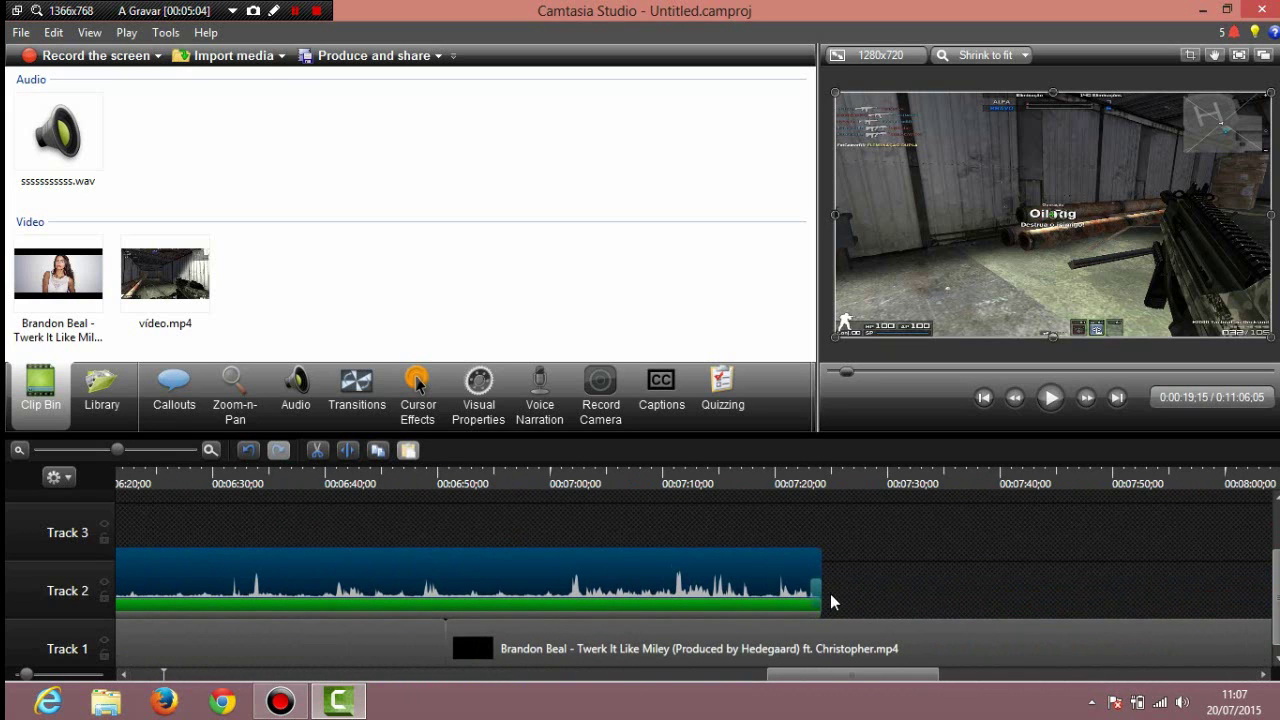
{"action": "left_click_drag", "start_coordinate": [831, 674], "coordinate": [870, 600]}
{"action": "left_click_drag", "start_coordinate": [830, 676], "coordinate": [186, 653]}
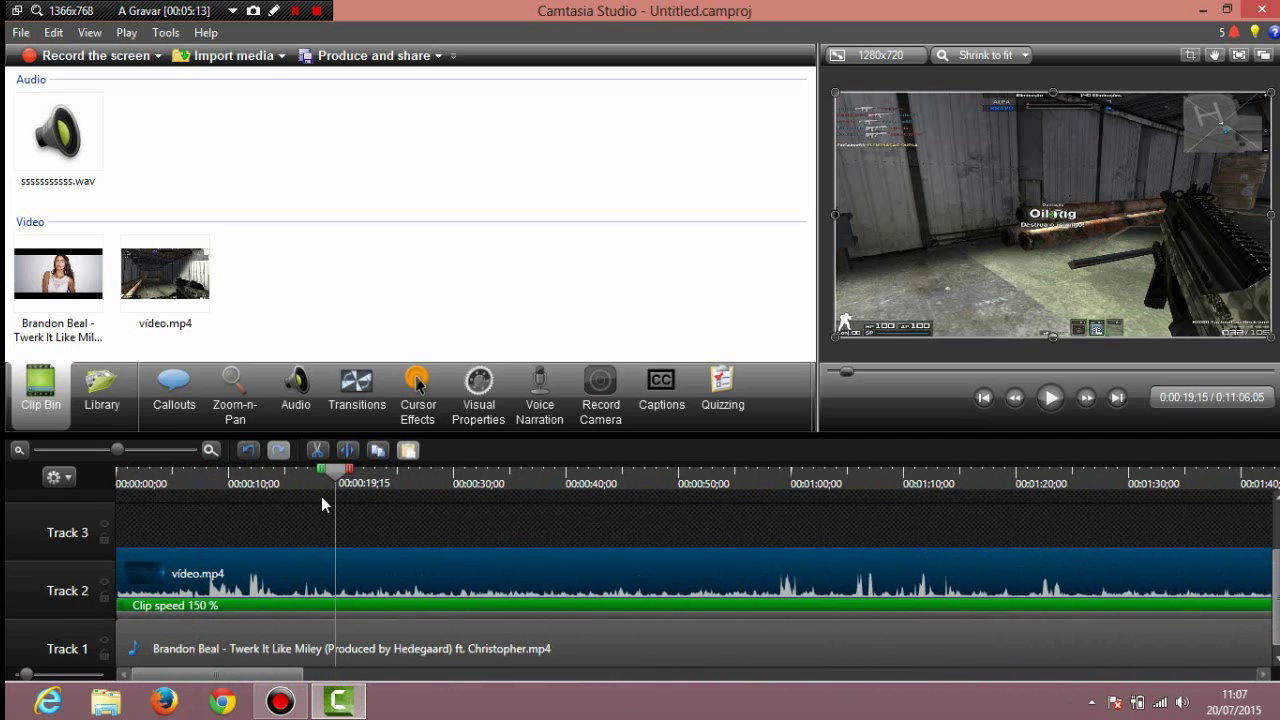
Set the clip speed of vídeo.mp4 on Track 2 to 200% of the original.
{"action": "right_click", "coordinate": [543, 558]}
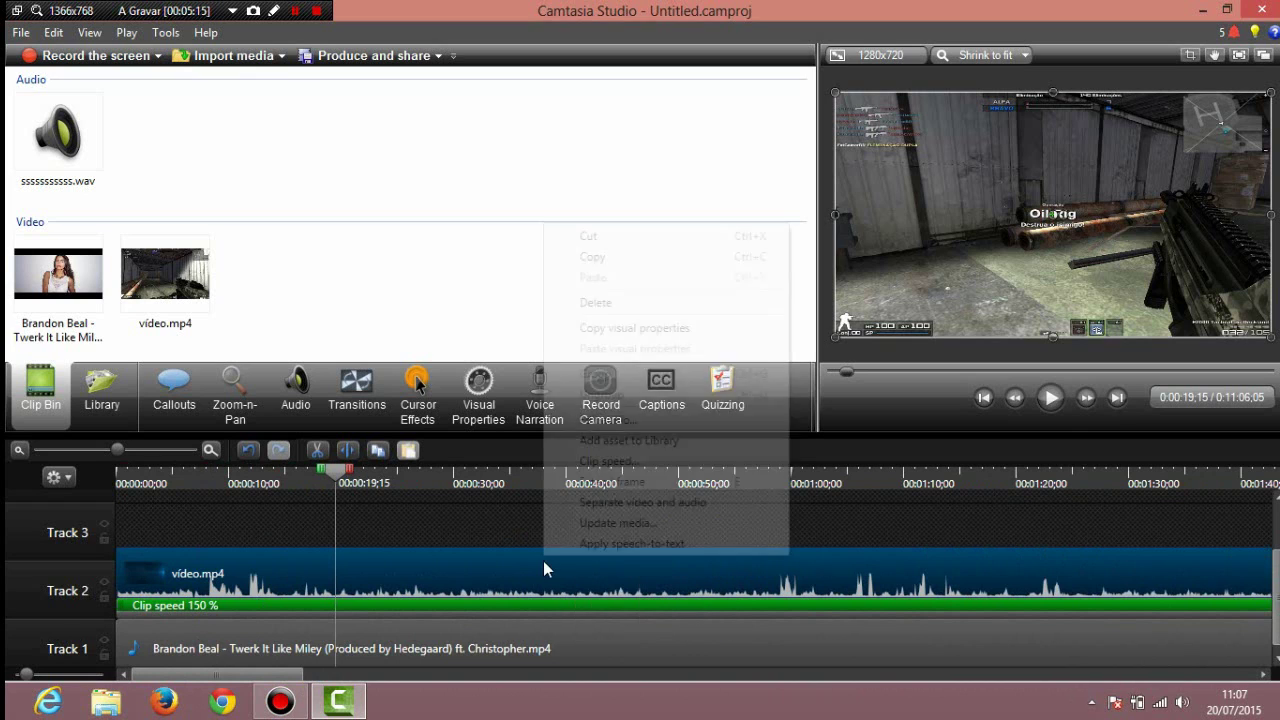
{"action": "left_click", "coordinate": [605, 466]}
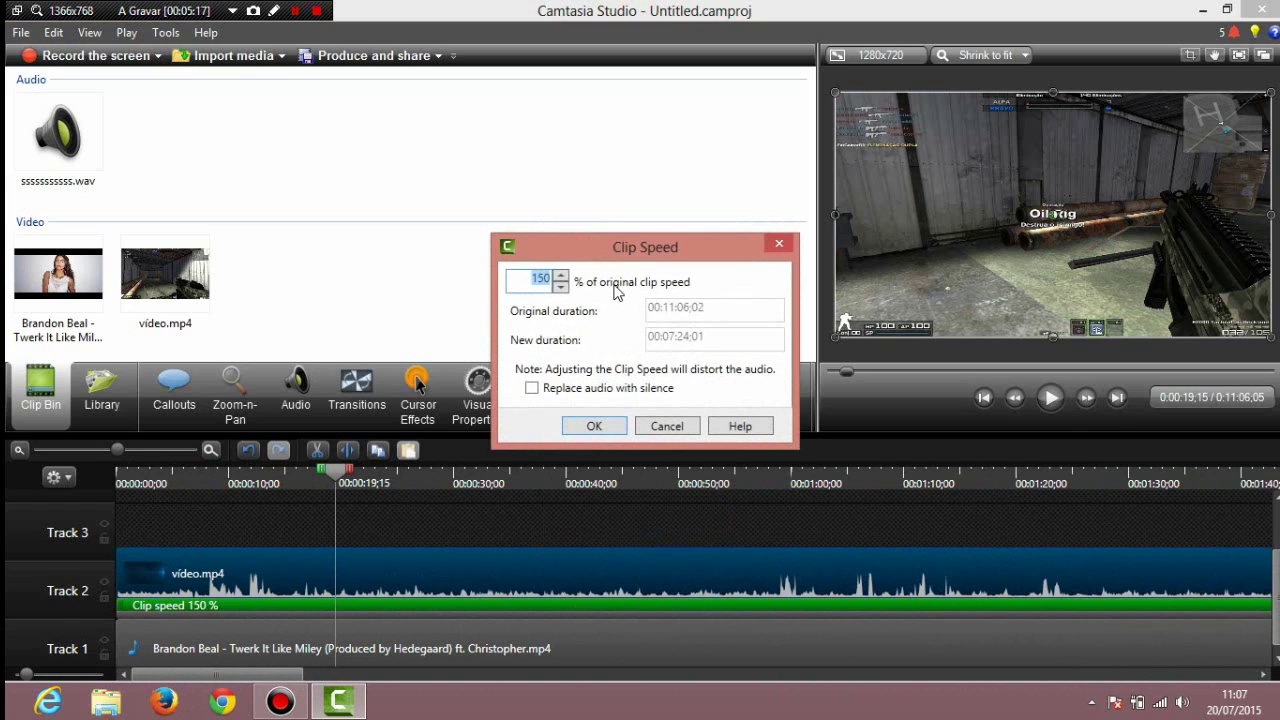
{"action": "type", "text": "200"}
{"action": "left_click", "coordinate": [593, 426]}
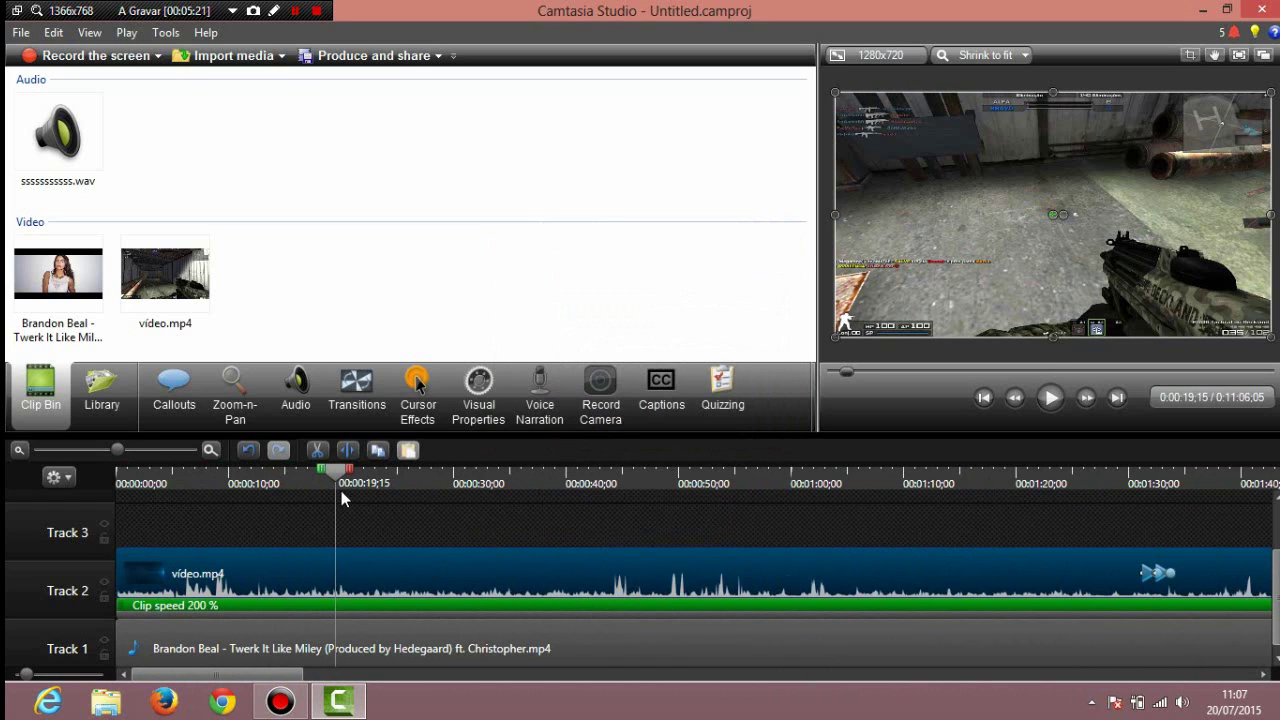
Play the timeline from 0:00:21;20 to preview vídeo.mp4 at 200% speed.
{"action": "left_click_drag", "start_coordinate": [338, 472], "coordinate": [360, 506]}
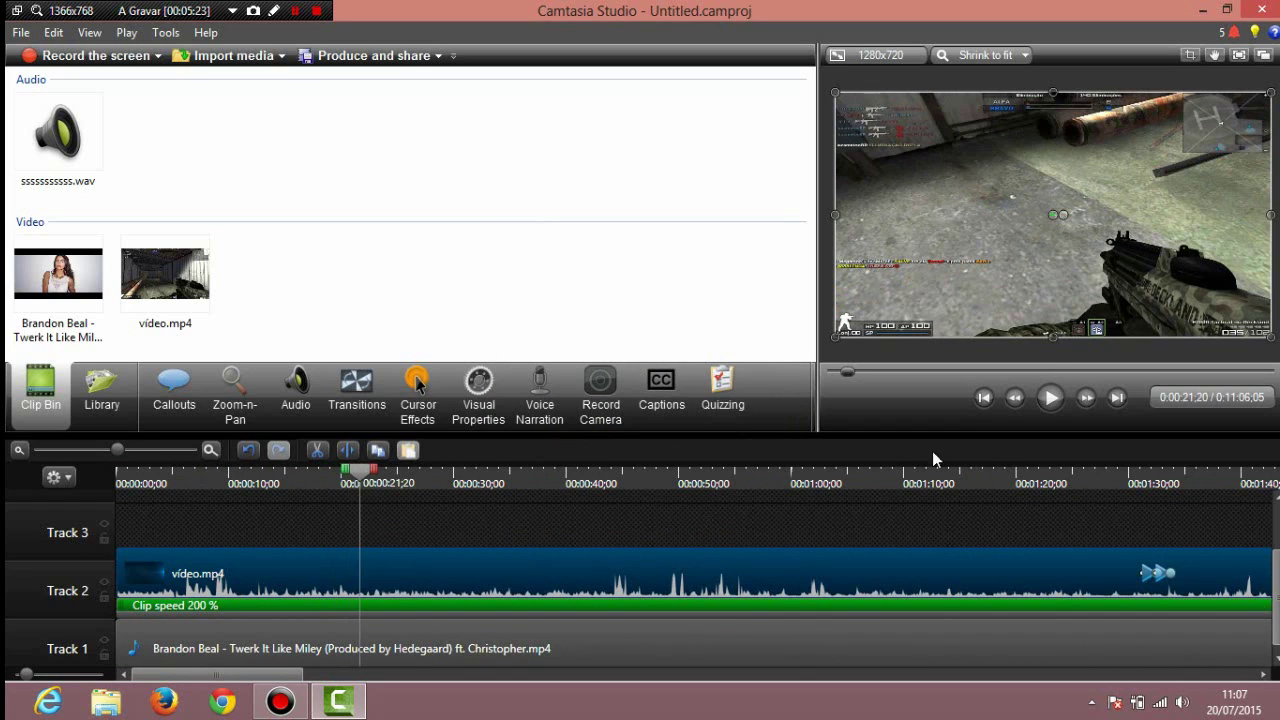
{"action": "key", "text": "space"}
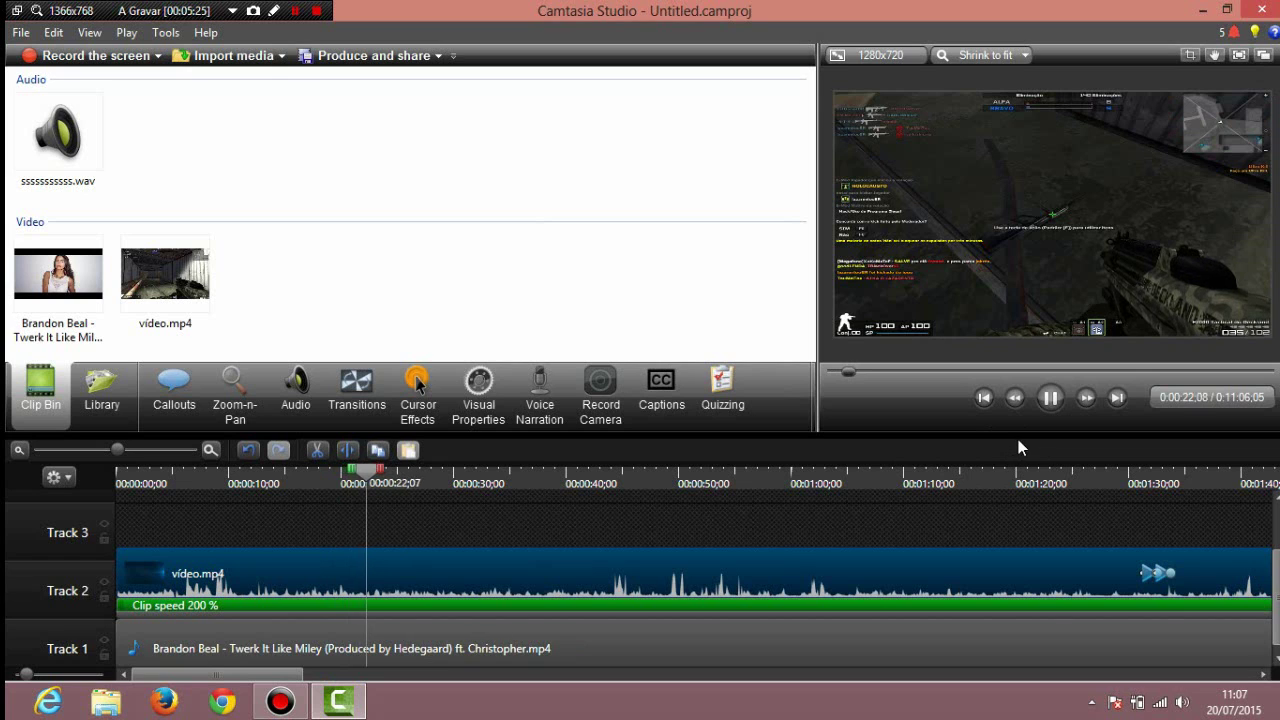
{"action": "left_click", "coordinate": [1056, 404]}
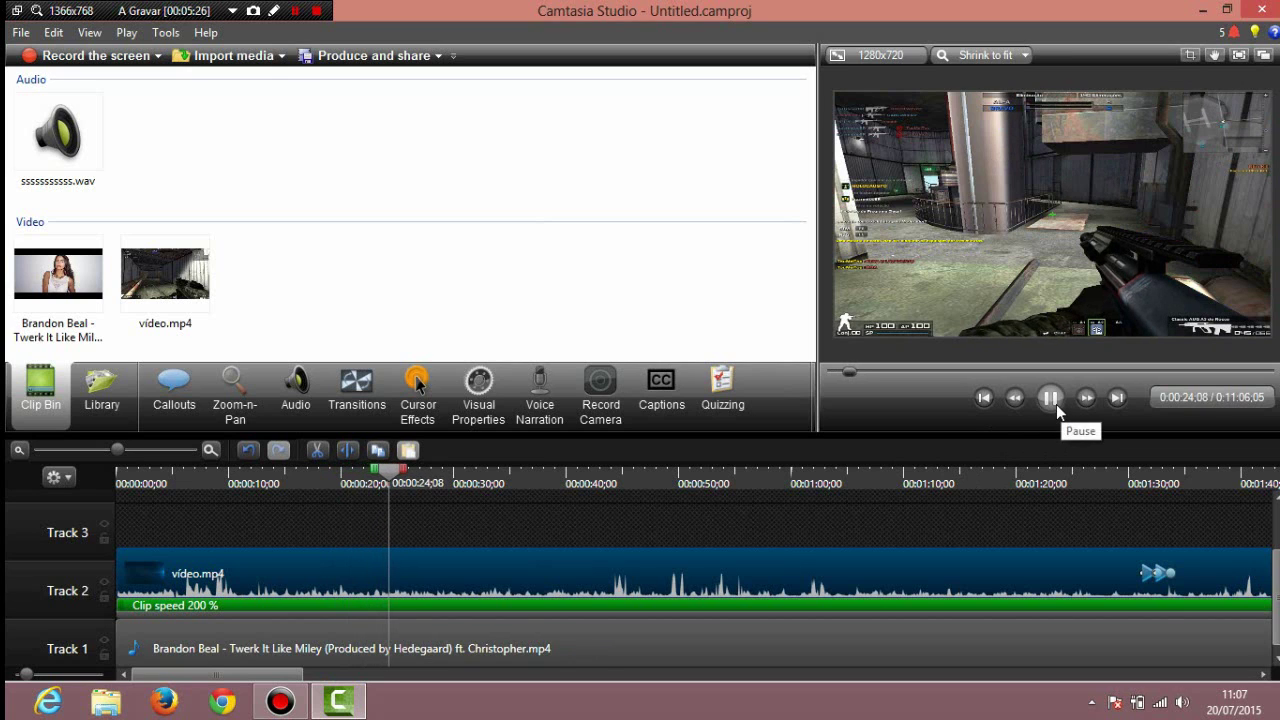
Set the clip speed of vídeo.mp4 on Track 2 to 50% of the original.
{"action": "right_click", "coordinate": [612, 548]}
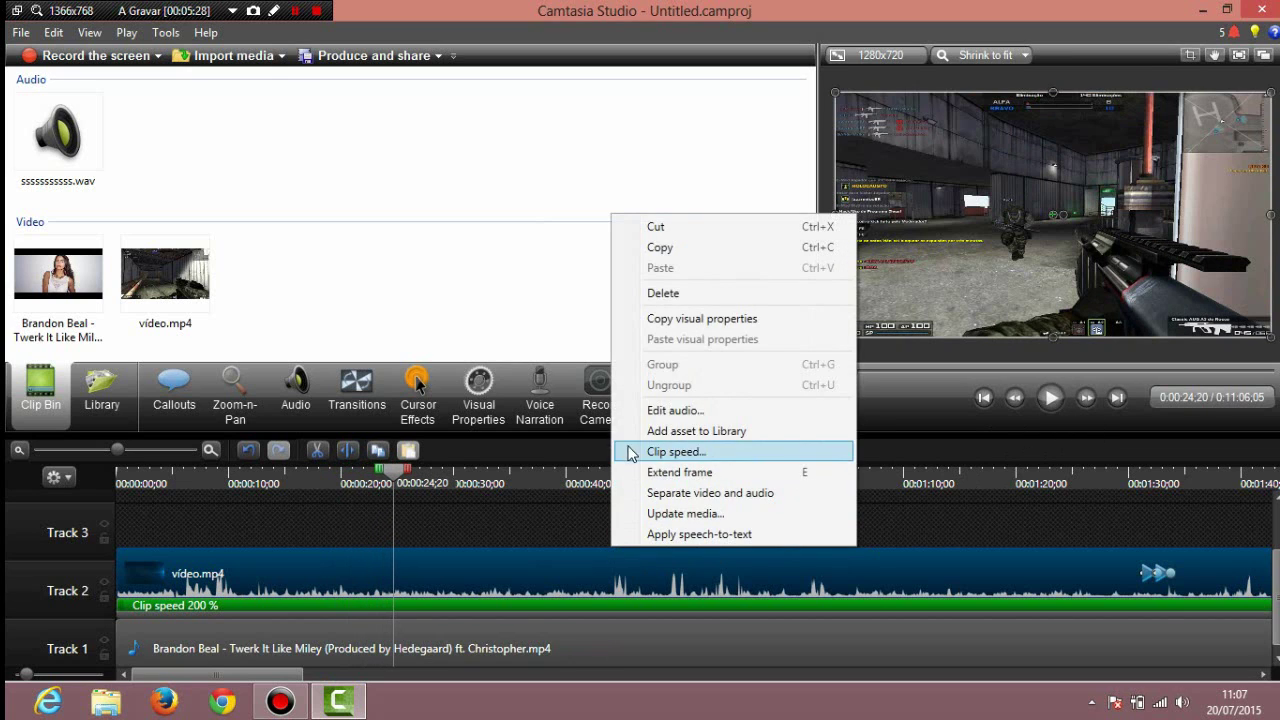
{"action": "left_click", "coordinate": [678, 452]}
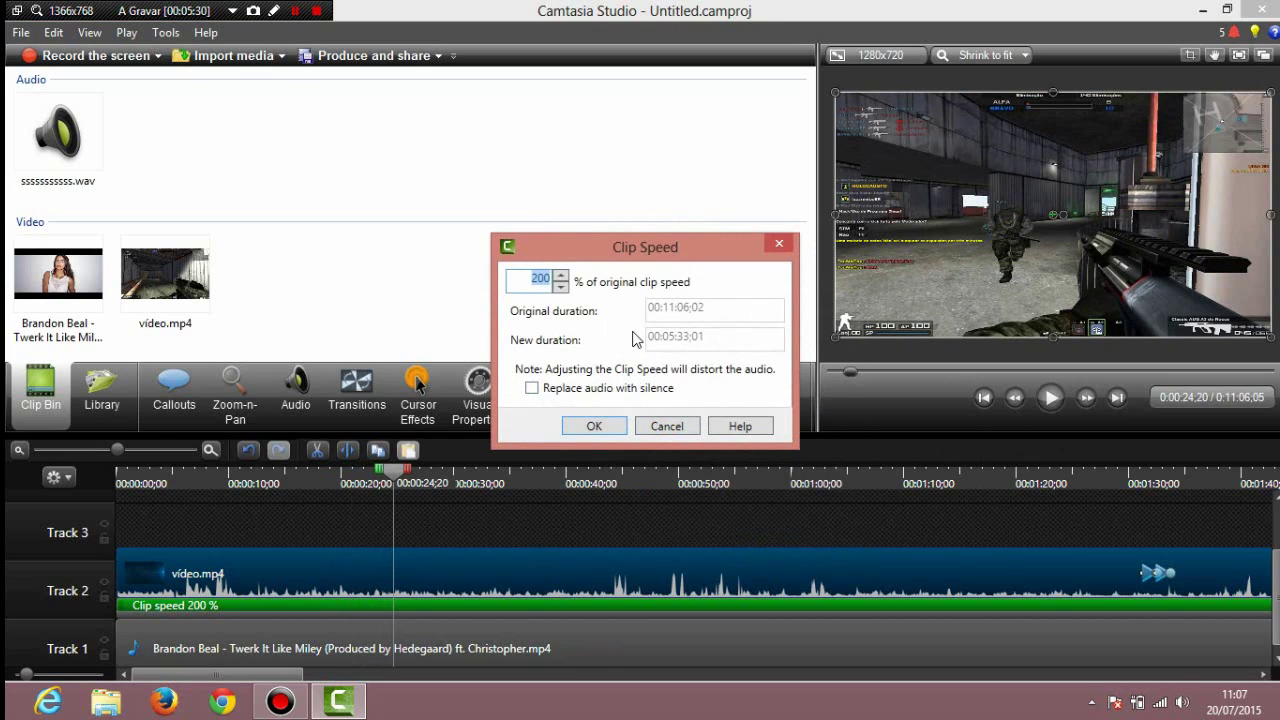
{"action": "key", "text": "BackSpace"}
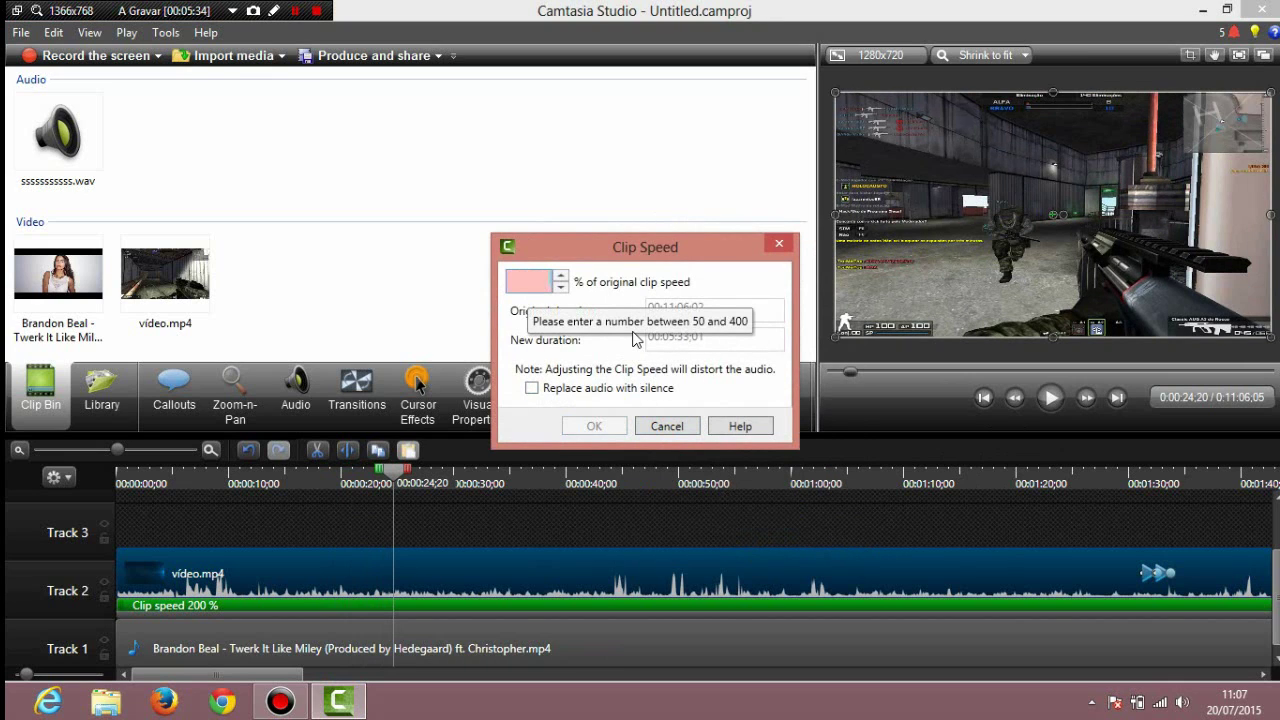
{"action": "type", "text": "50"}
{"action": "left_click", "coordinate": [607, 426]}
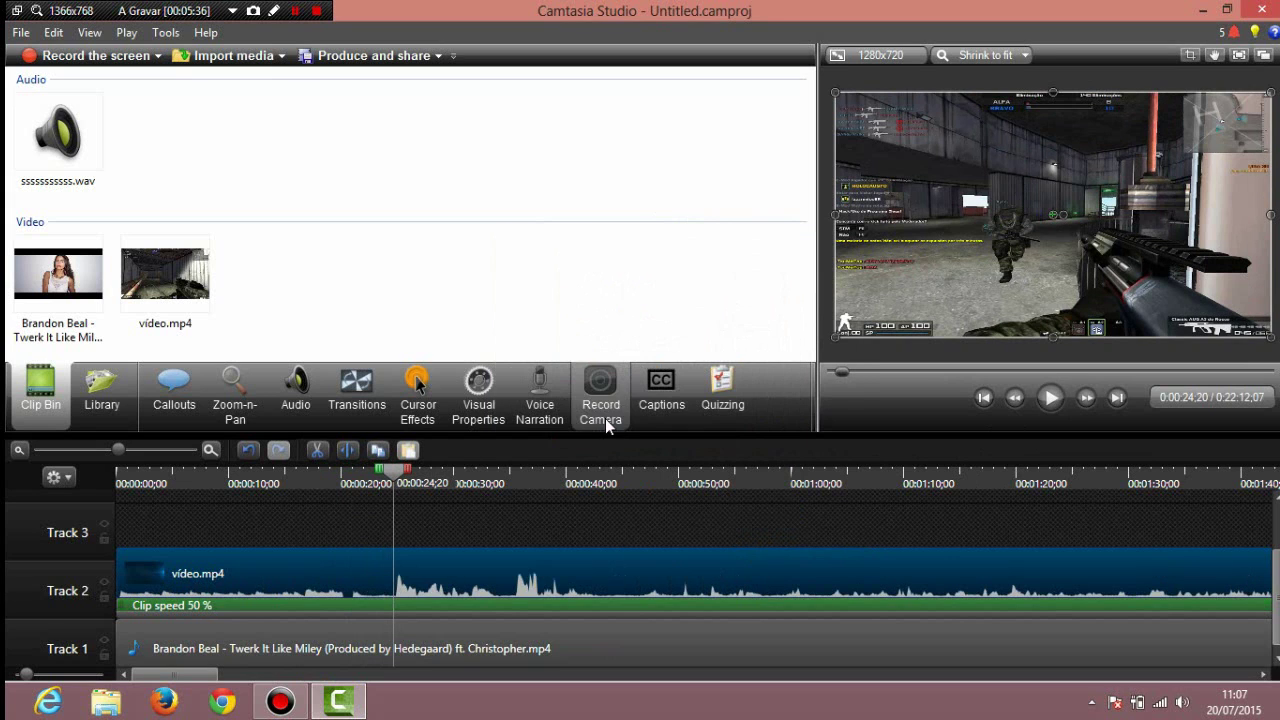
Play the timeline from 0:00:24;20 to preview vídeo.mp4 at 50% speed.
{"action": "left_click_drag", "start_coordinate": [195, 673], "coordinate": [135, 651]}
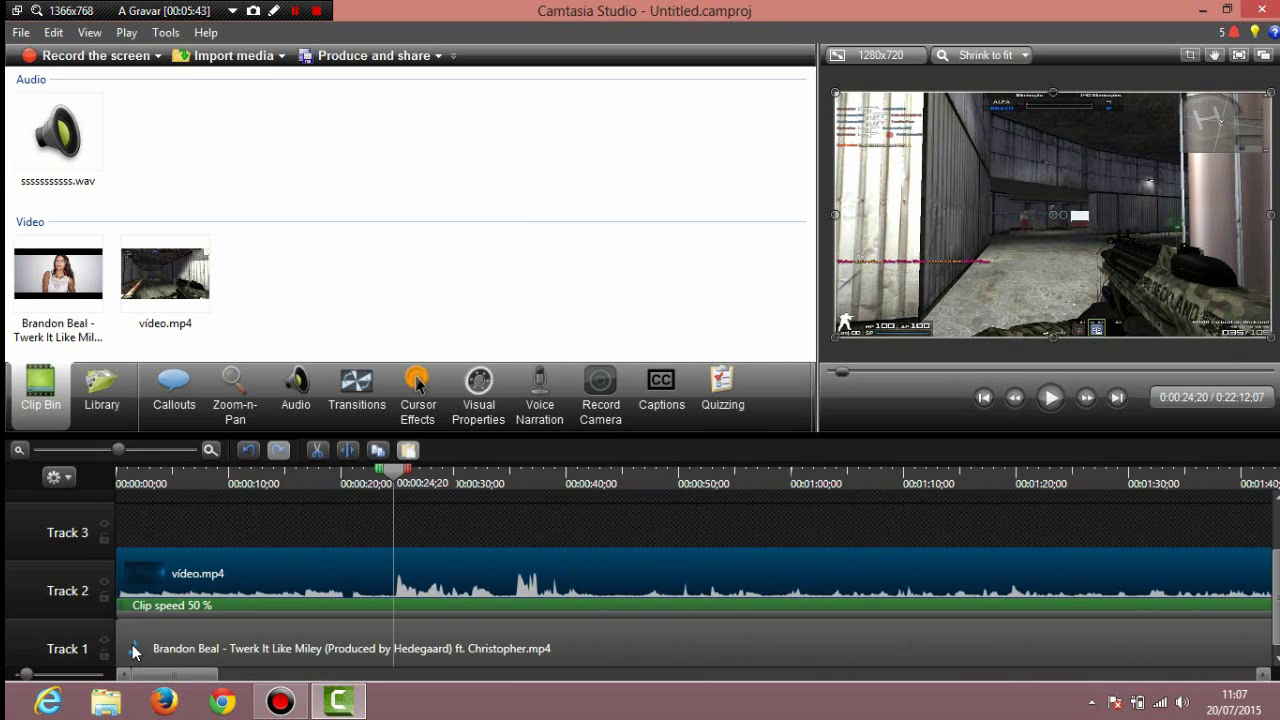
{"action": "left_click", "coordinate": [1051, 409]}
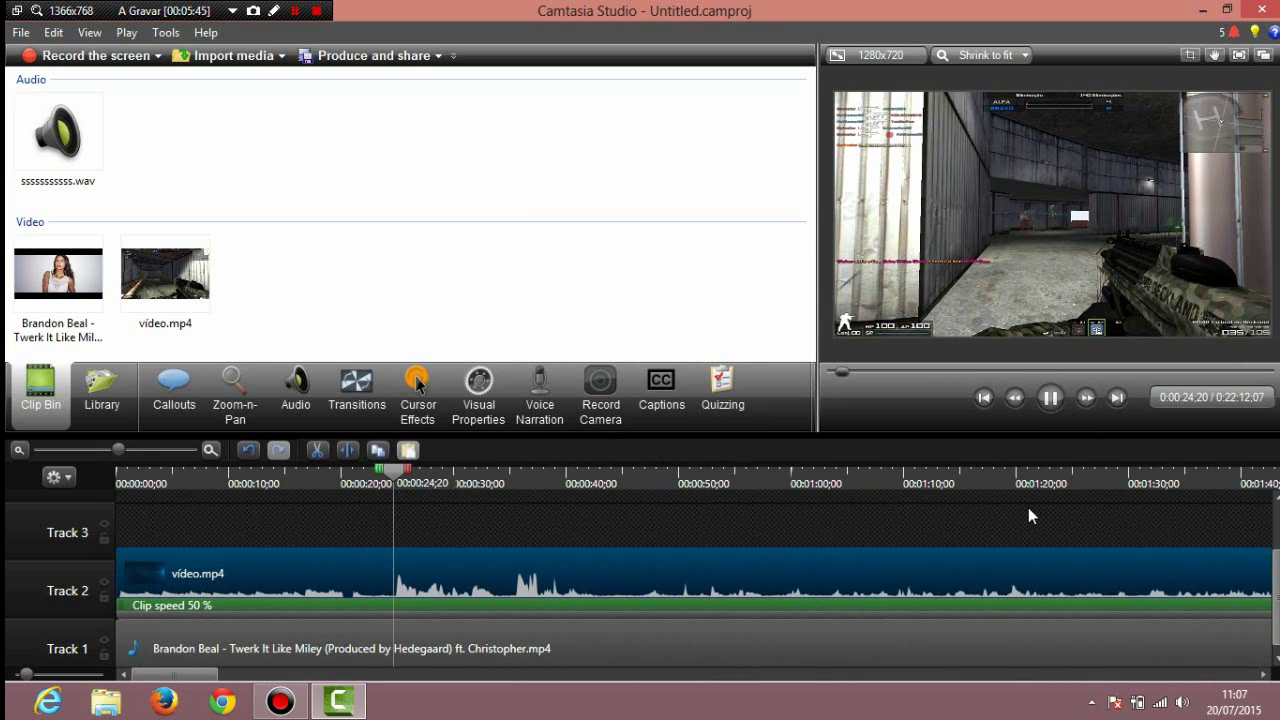
{"action": "left_click", "coordinate": [1054, 405]}
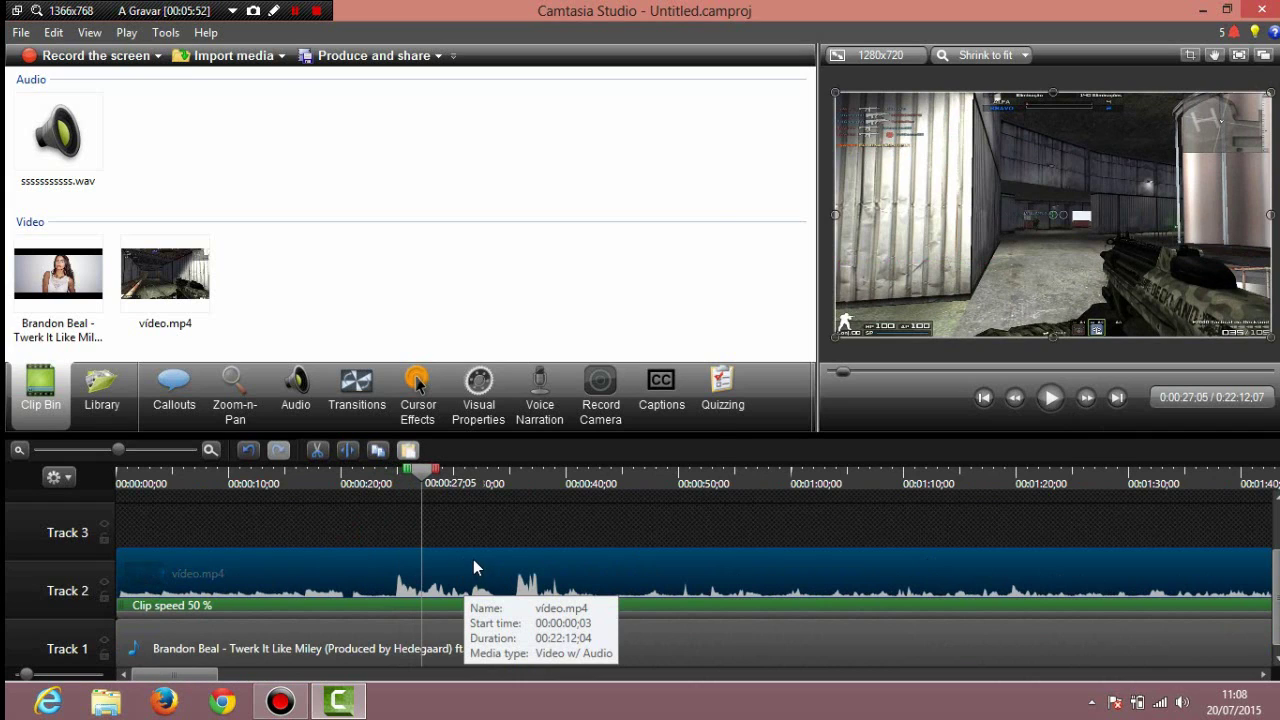
Set the clip speed of vídeo.mp4 on Track 2 to 400% of the original.
{"action": "right_click", "coordinate": [475, 567]}
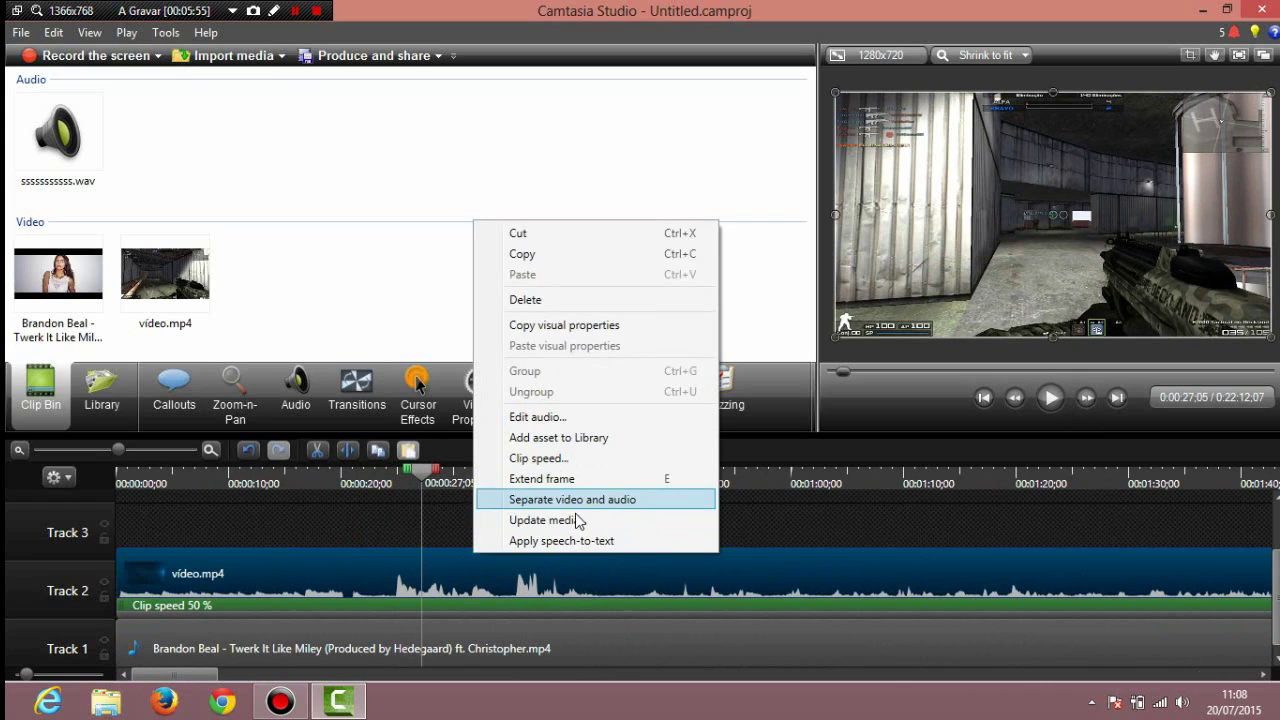
{"action": "left_click", "coordinate": [540, 458]}
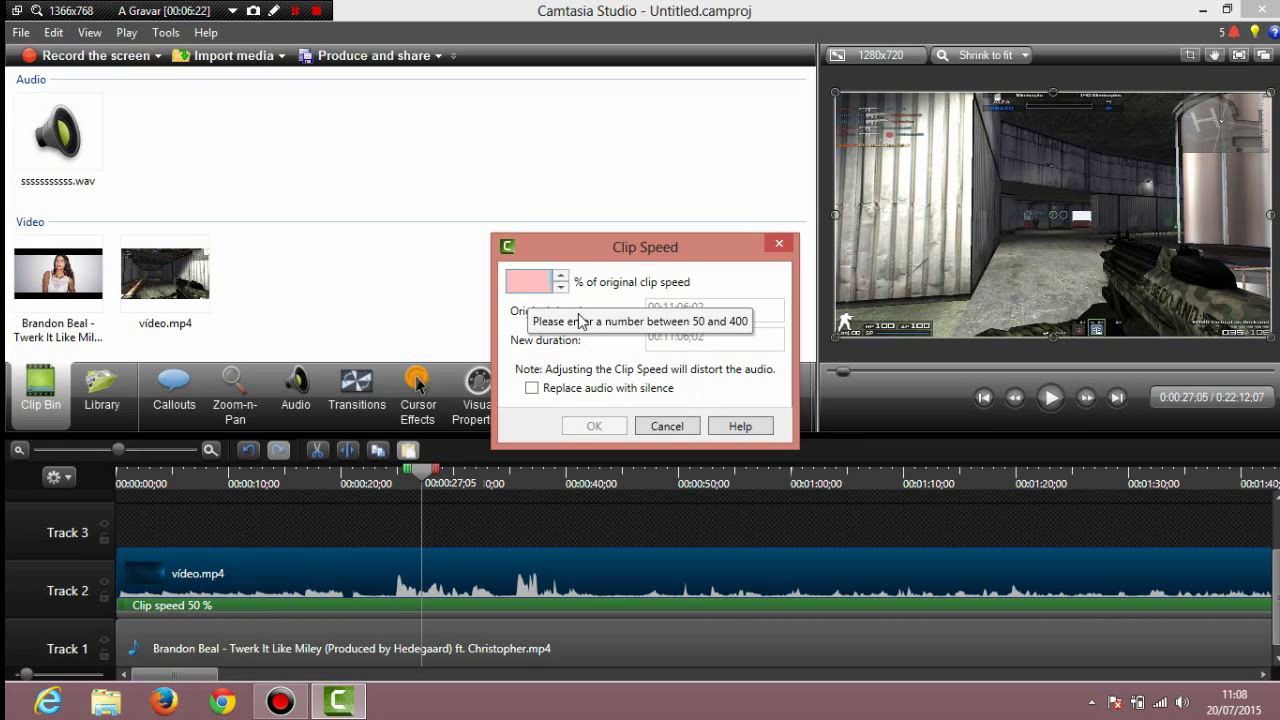
{"action": "type", "text": "50"}
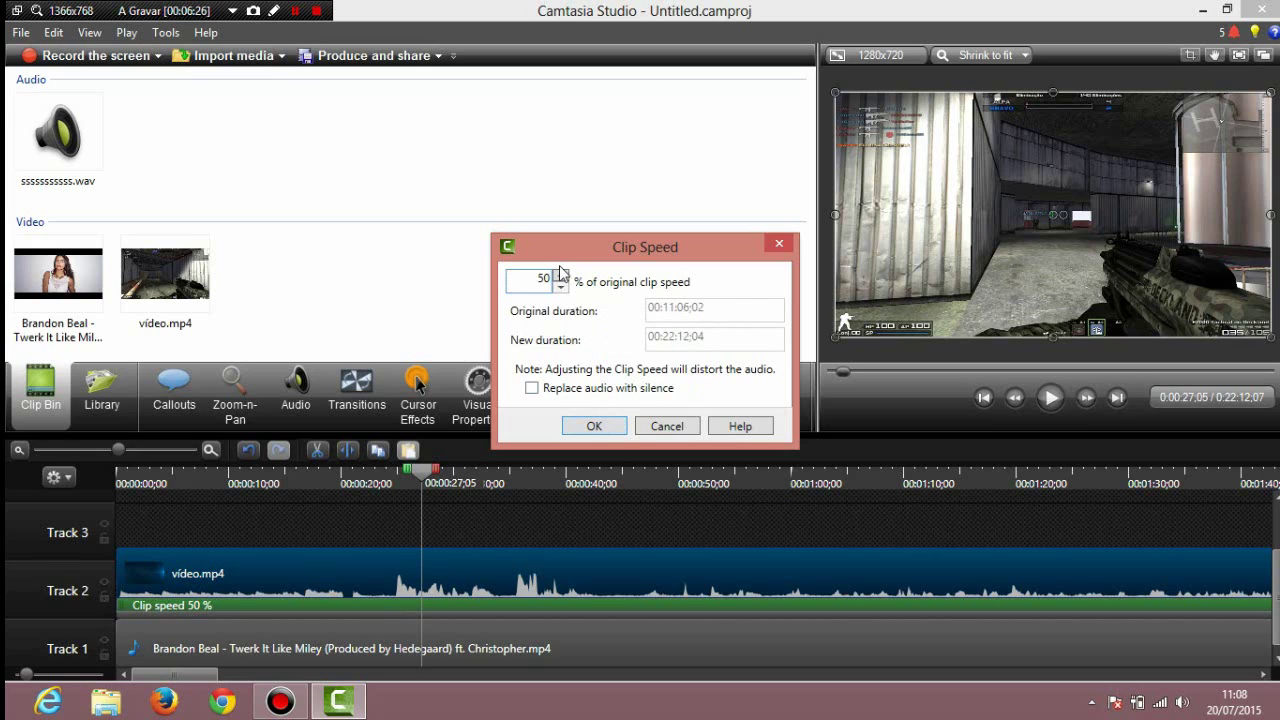
{"action": "key", "text": "BackSpace"}
{"action": "key", "text": "BackSpace"}
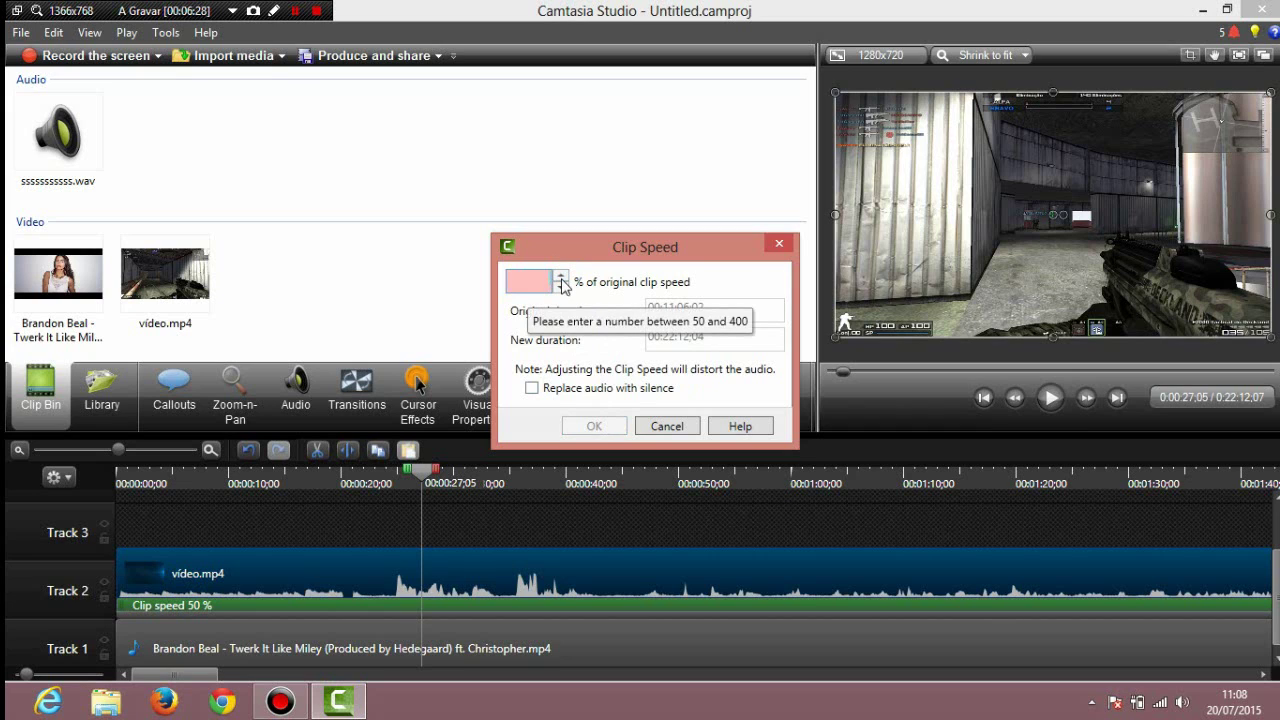
{"action": "type", "text": "400"}
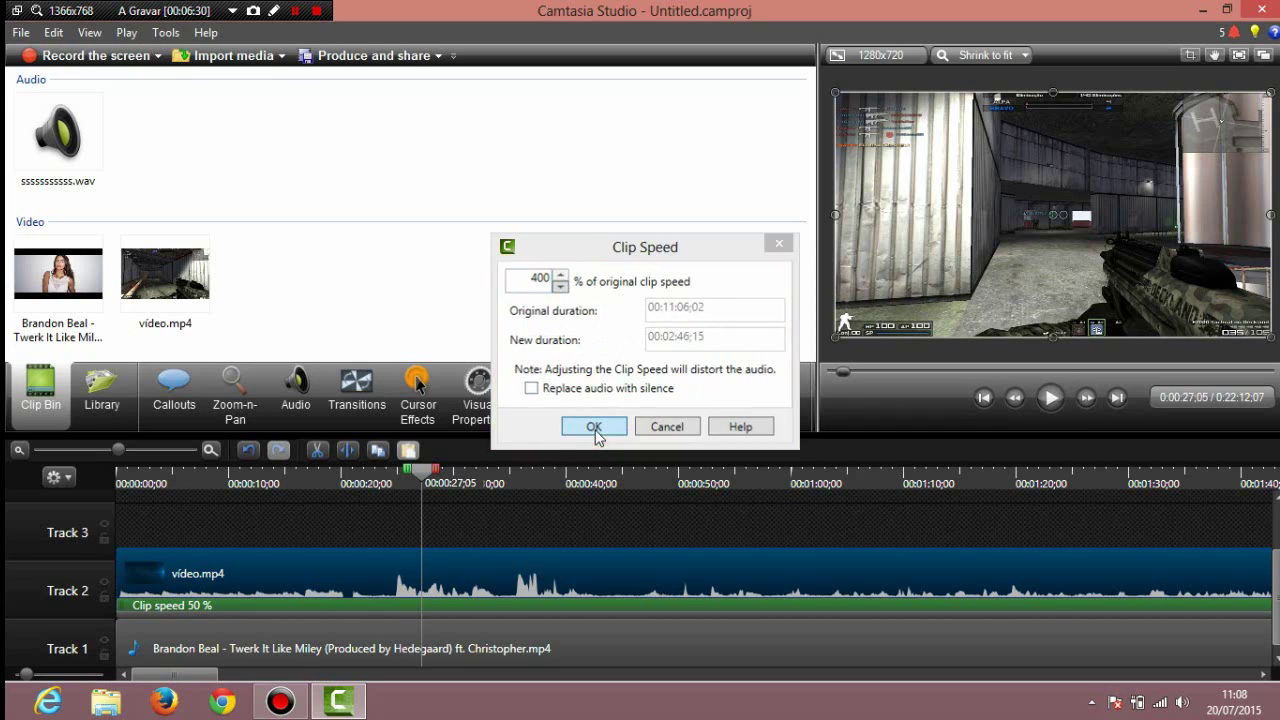
{"action": "left_click", "coordinate": [592, 427]}
Play the timeline from 0:00:29;02 to preview vídeo.mp4 at 400% speed.
{"action": "left_click", "coordinate": [451, 483]}
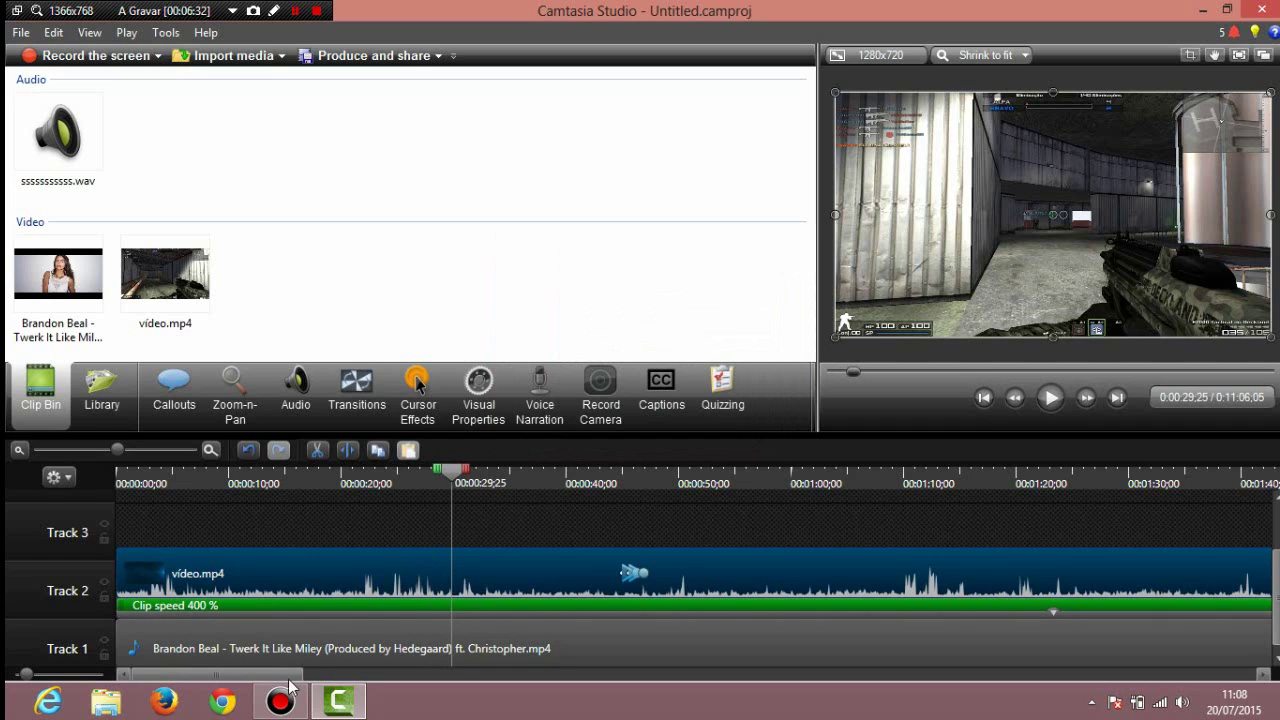
{"action": "left_click_drag", "start_coordinate": [200, 675], "coordinate": [279, 645]}
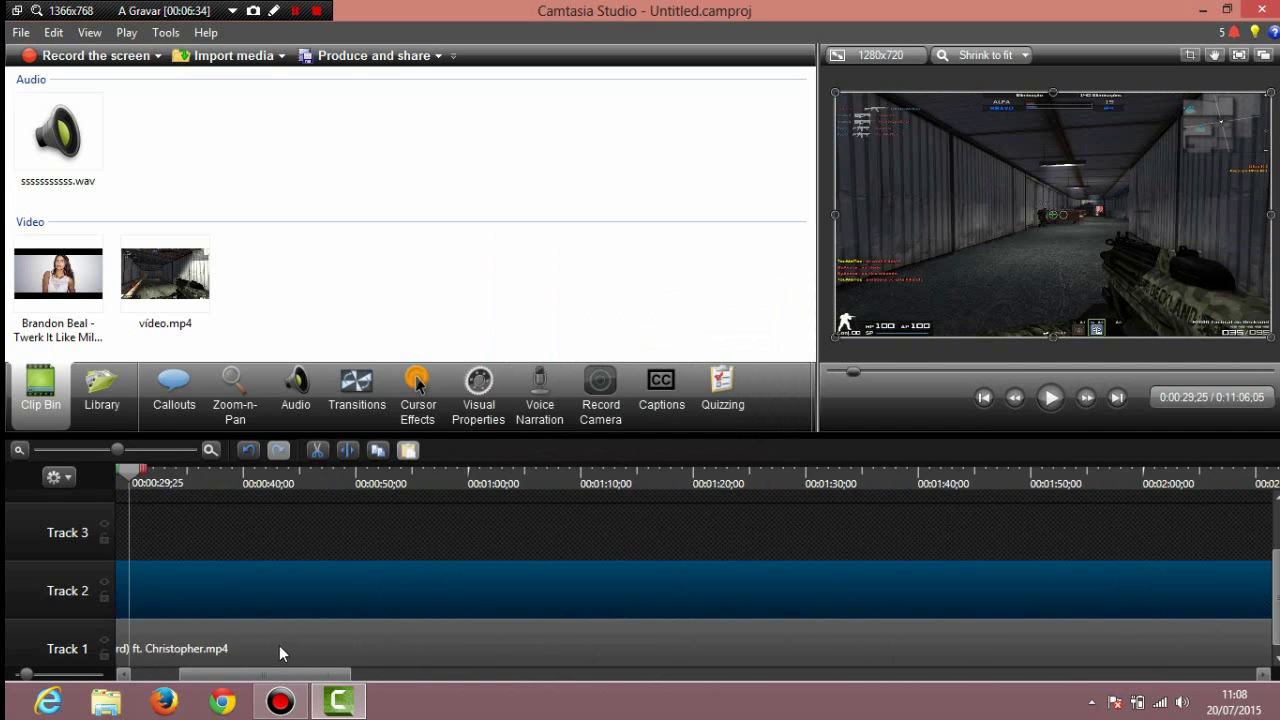
{"action": "left_click", "coordinate": [442, 475]}
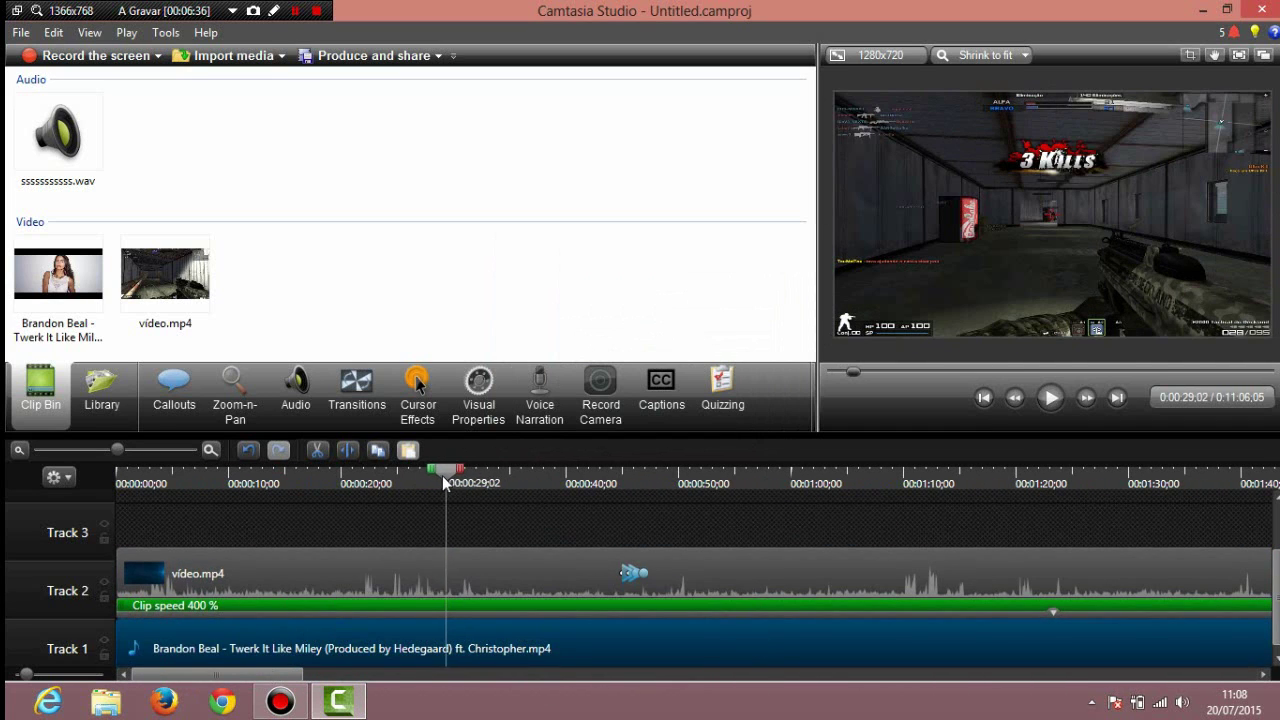
{"action": "left_click", "coordinate": [473, 546]}
{"action": "left_click", "coordinate": [1050, 397]}
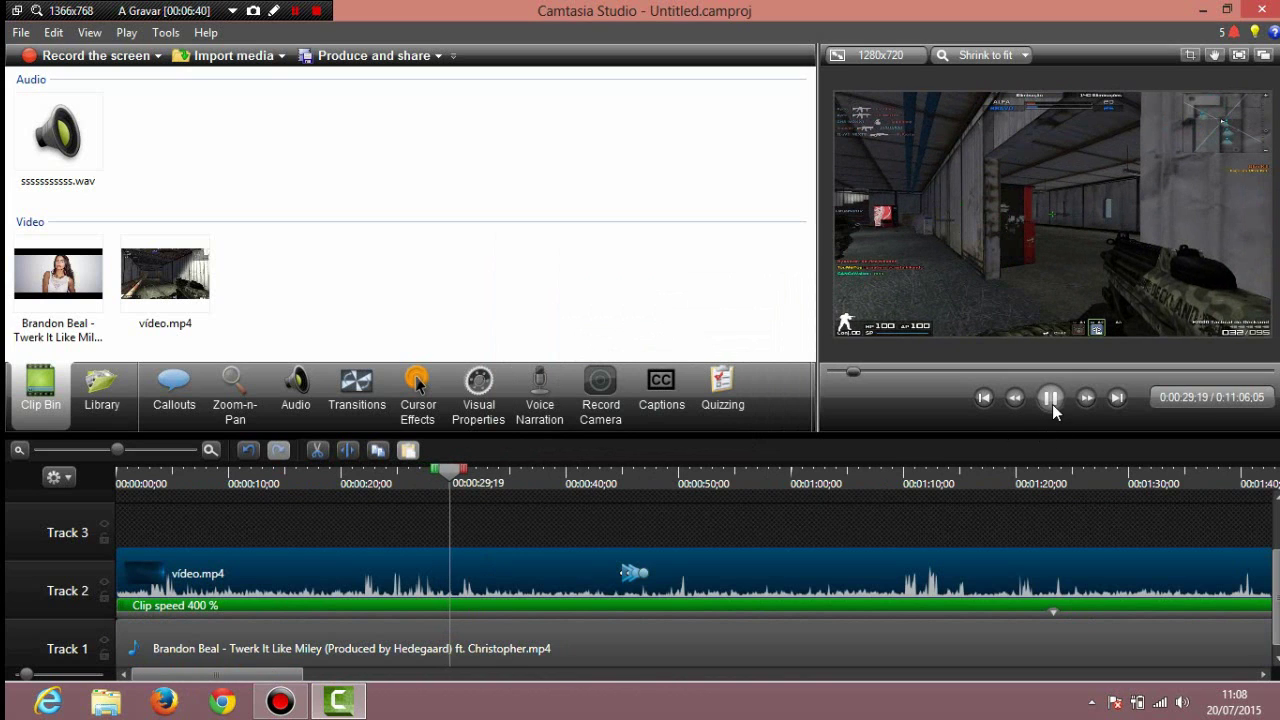
{"action": "left_click", "coordinate": [1052, 402]}
{"action": "left_click", "coordinate": [853, 565]}
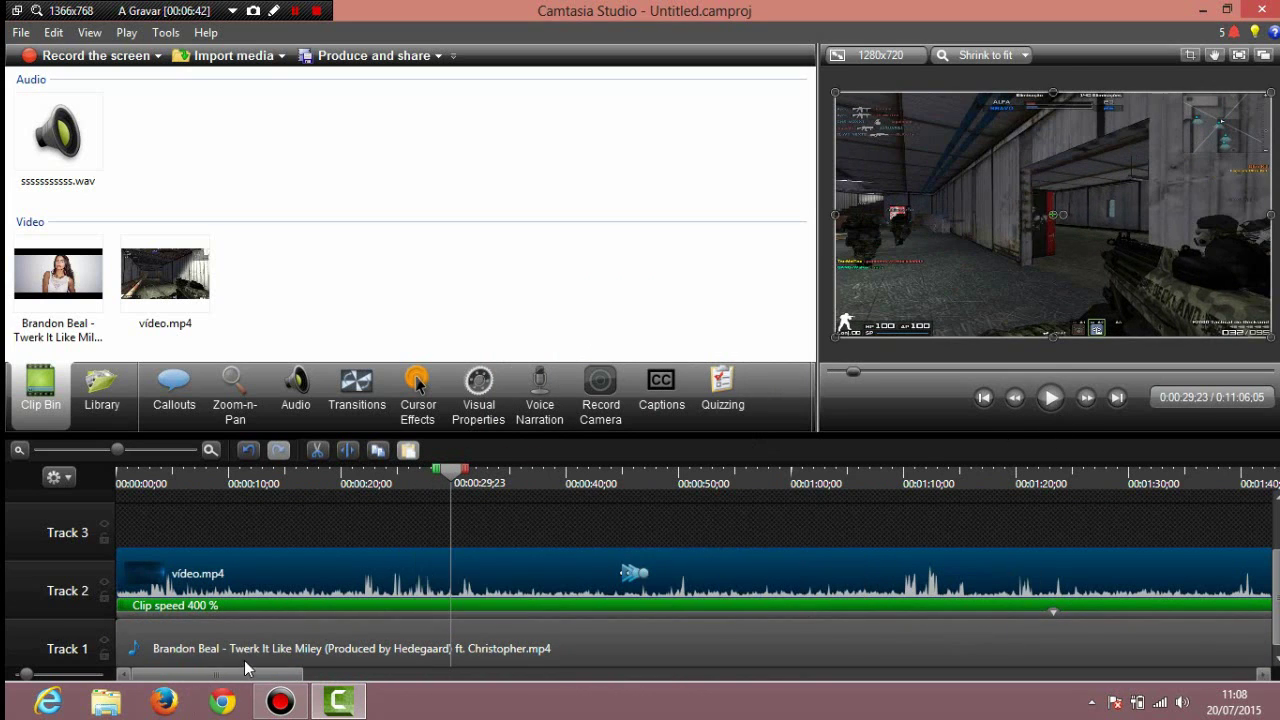
{"action": "mouse_move", "coordinate": [250, 678]}
{"action": "left_mouse_down"}
{"action": "mouse_move", "coordinate": [543, 706]}
{"action": "mouse_move", "coordinate": [245, 700]}
{"action": "left_mouse_up"}
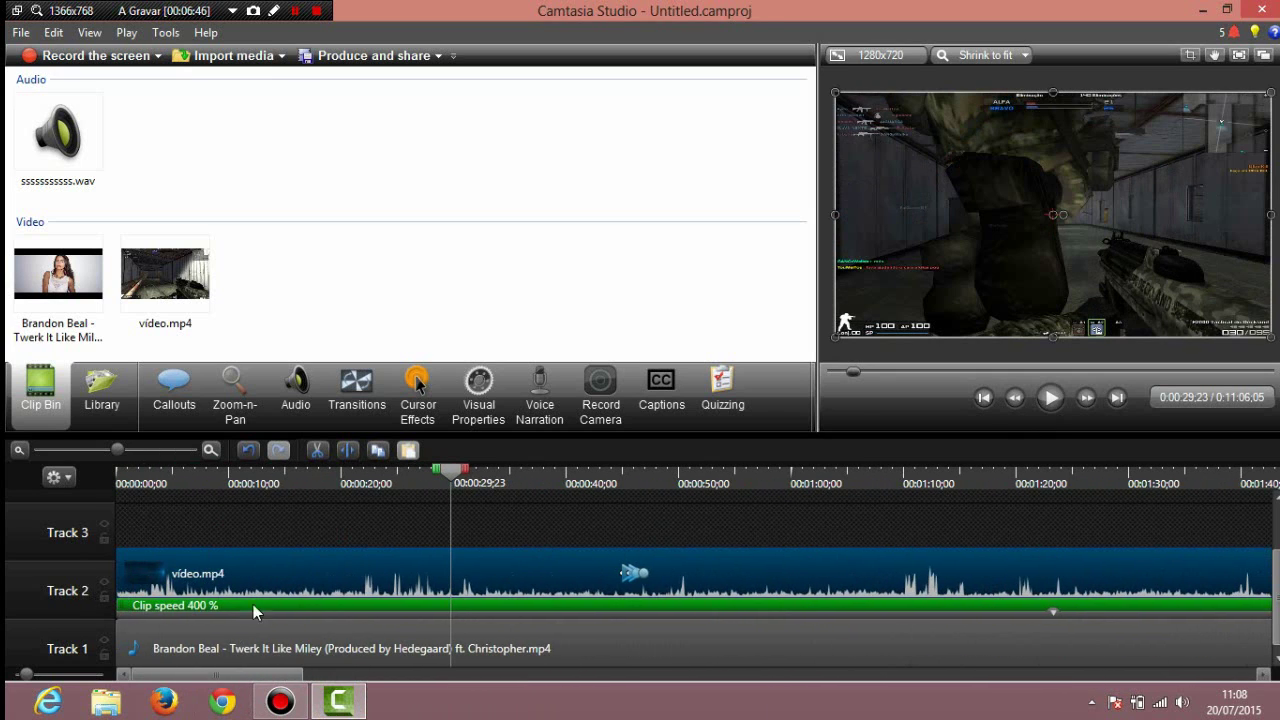
Show the audio editing tools and split vídeo.mp4 on Track 2 at 0:00:50;13.
{"action": "left_click_drag", "start_coordinate": [291, 561], "coordinate": [358, 576]}
{"action": "left_click", "coordinate": [291, 405]}
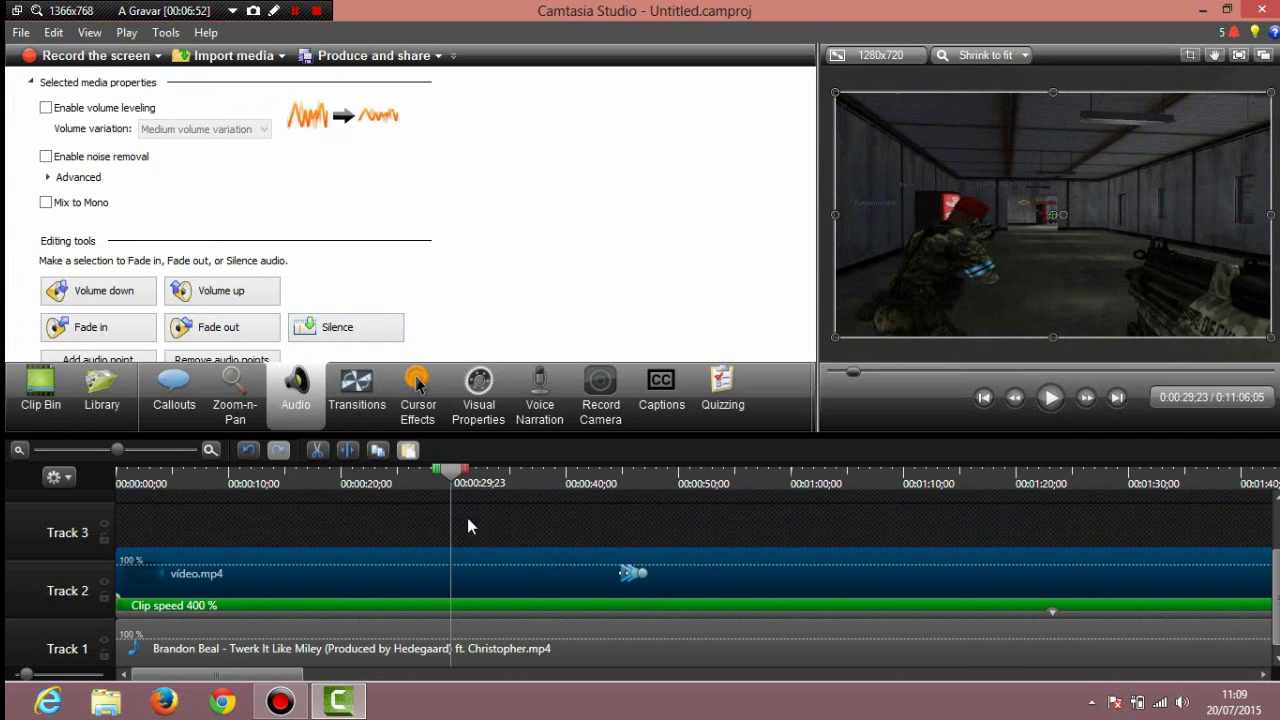
{"action": "left_click_drag", "start_coordinate": [455, 481], "coordinate": [157, 478]}
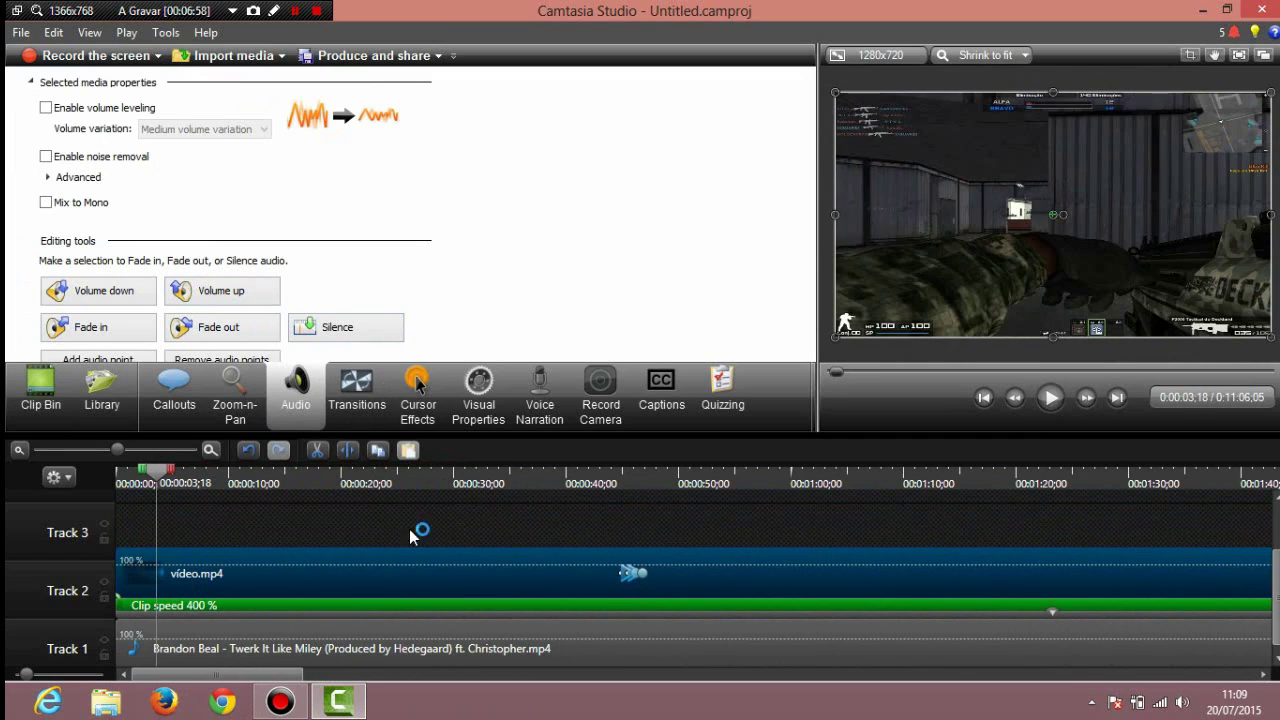
{"action": "left_click_drag", "start_coordinate": [160, 472], "coordinate": [702, 514]}
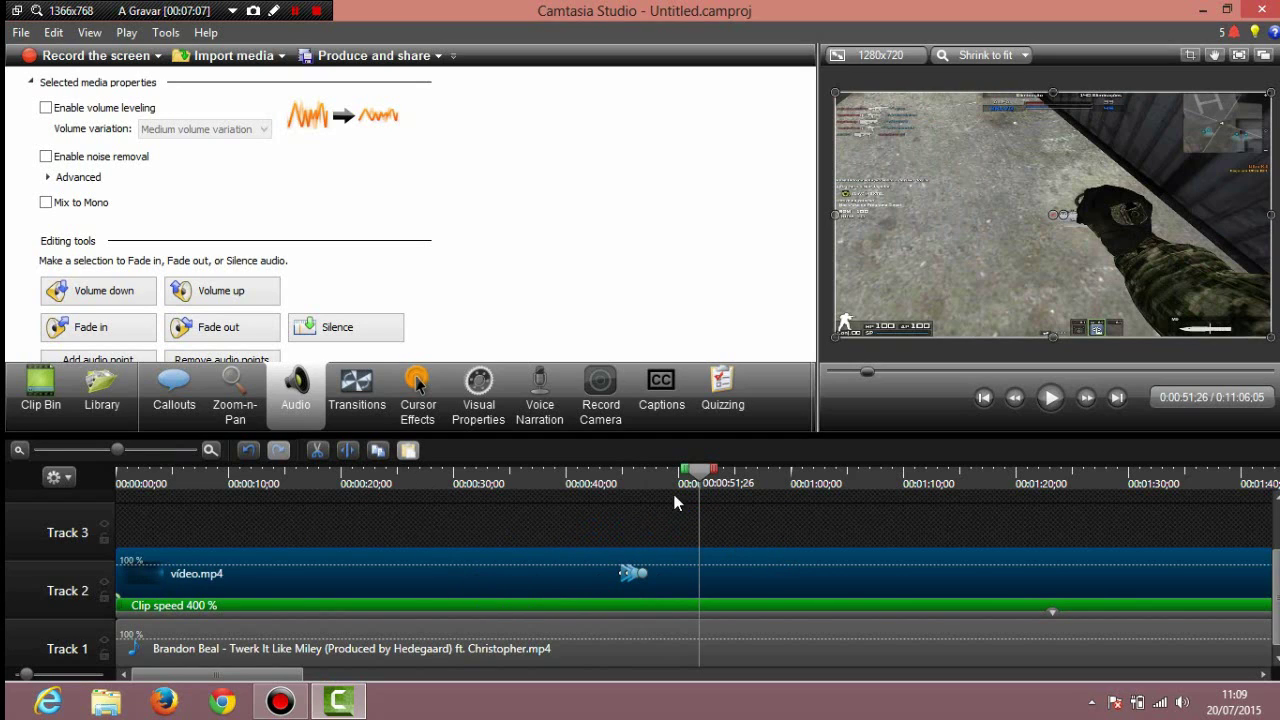
{"action": "left_click_drag", "start_coordinate": [705, 467], "coordinate": [680, 497]}
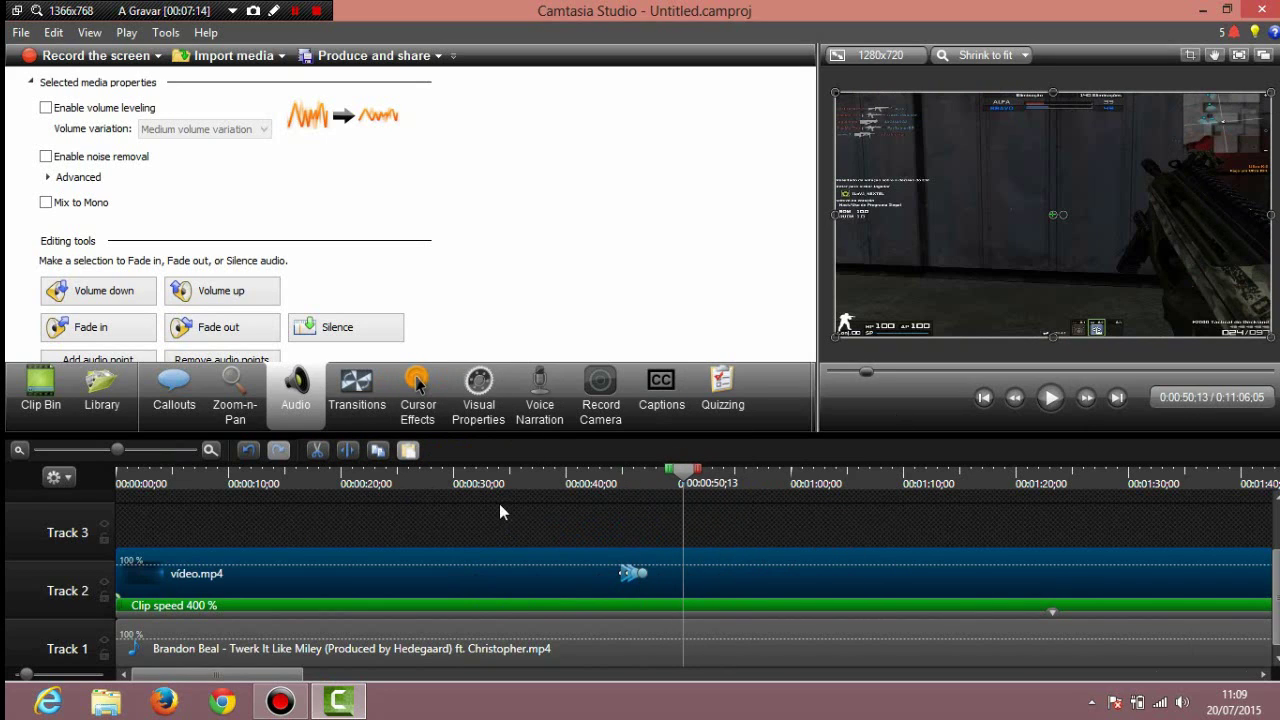
{"action": "left_click", "coordinate": [349, 451]}
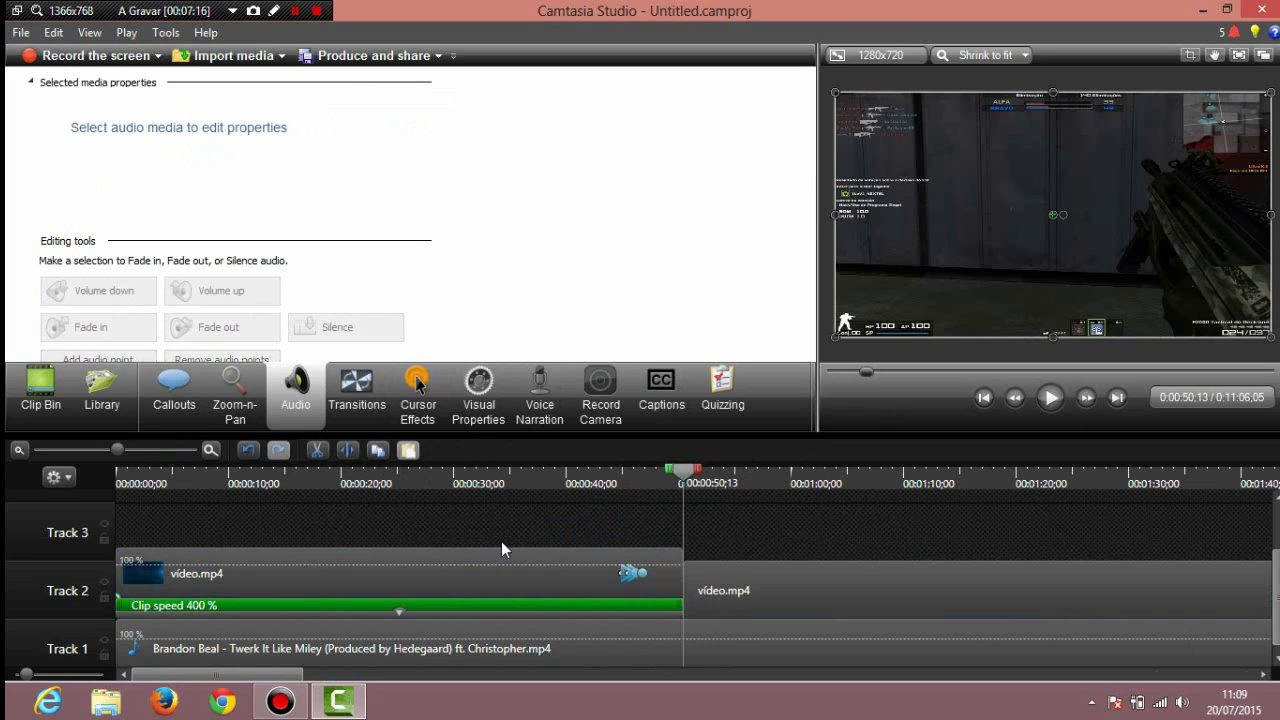
Move the second part of vídeo.mp4 away from the first to show the split, and bring it back against the first part.
{"action": "left_click_drag", "start_coordinate": [748, 579], "coordinate": [848, 577]}
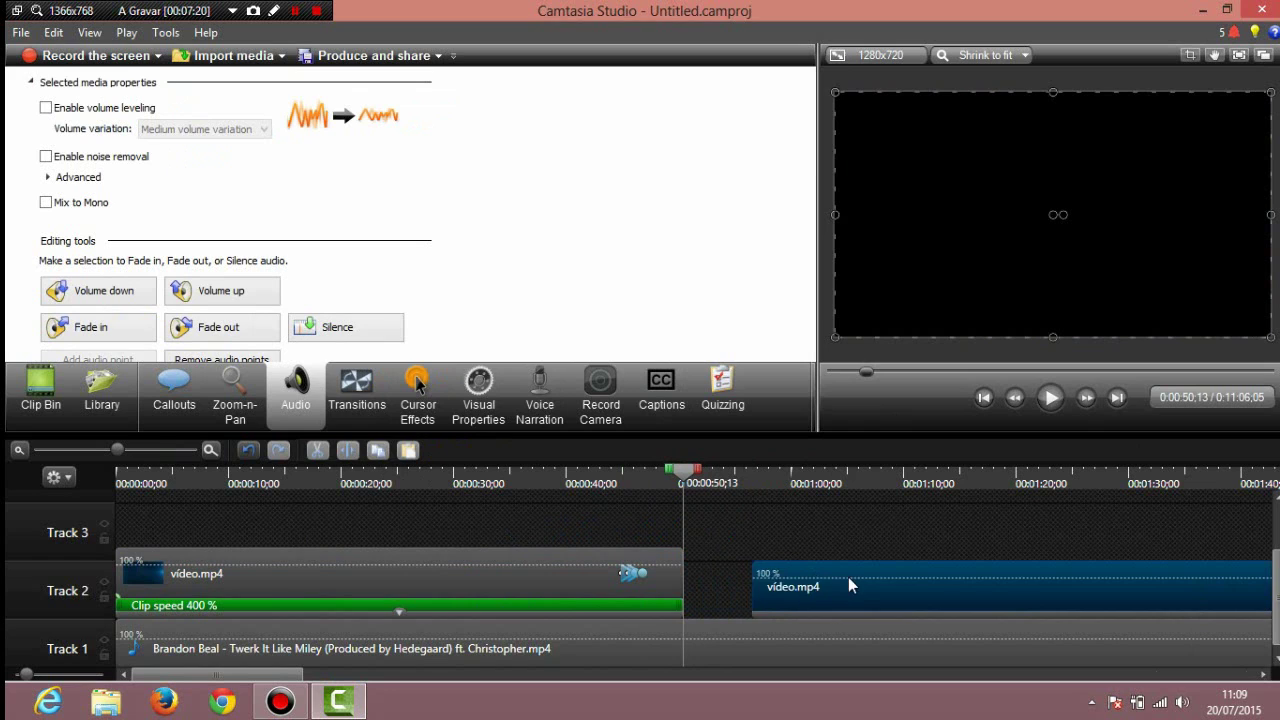
{"action": "left_click", "coordinate": [636, 482]}
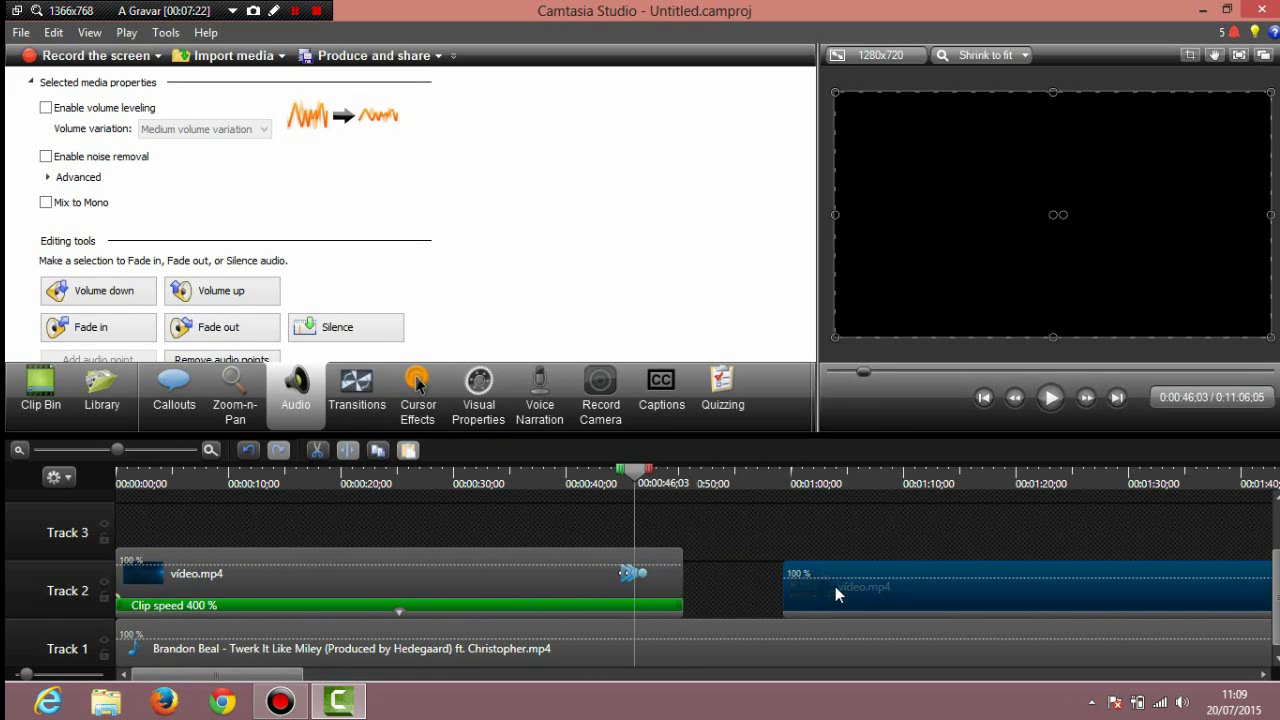
{"action": "left_click_drag", "start_coordinate": [835, 587], "coordinate": [722, 586]}
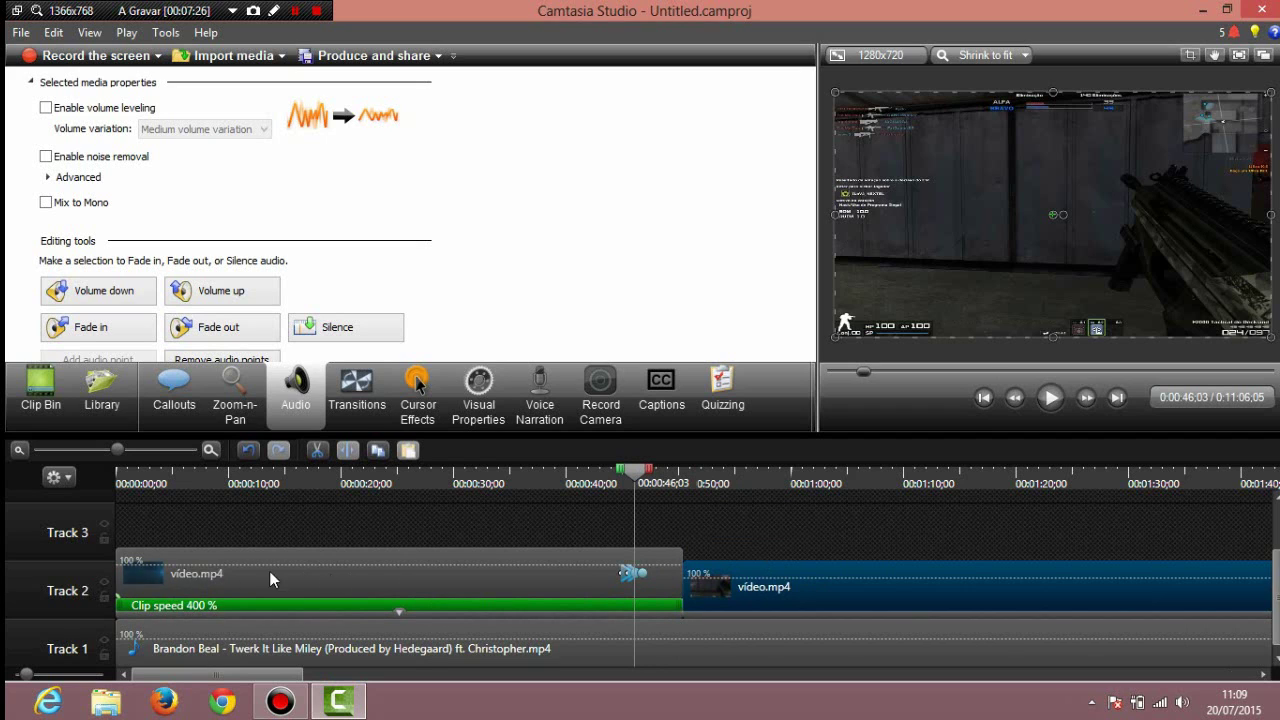
Set the clip speed of the second part of vídeo.mp4 on Track 2 to 100% of the original.
{"action": "left_click", "coordinate": [645, 482]}
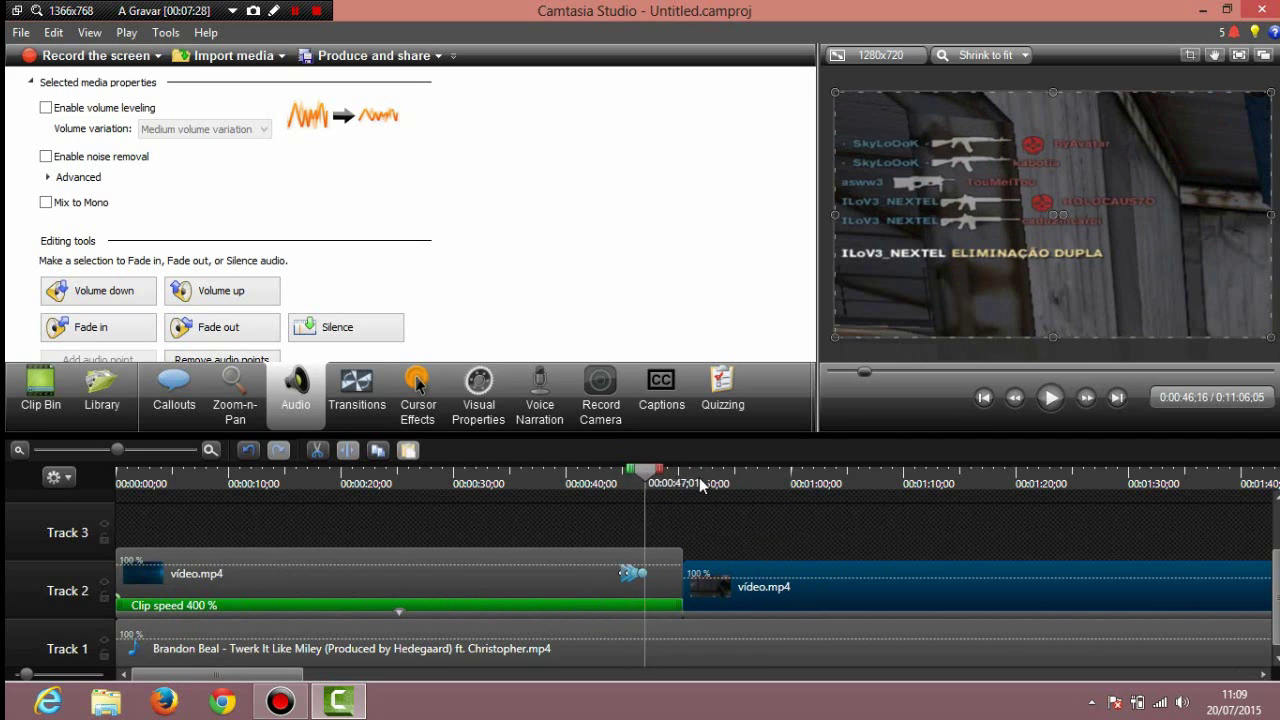
{"action": "left_click", "coordinate": [682, 510]}
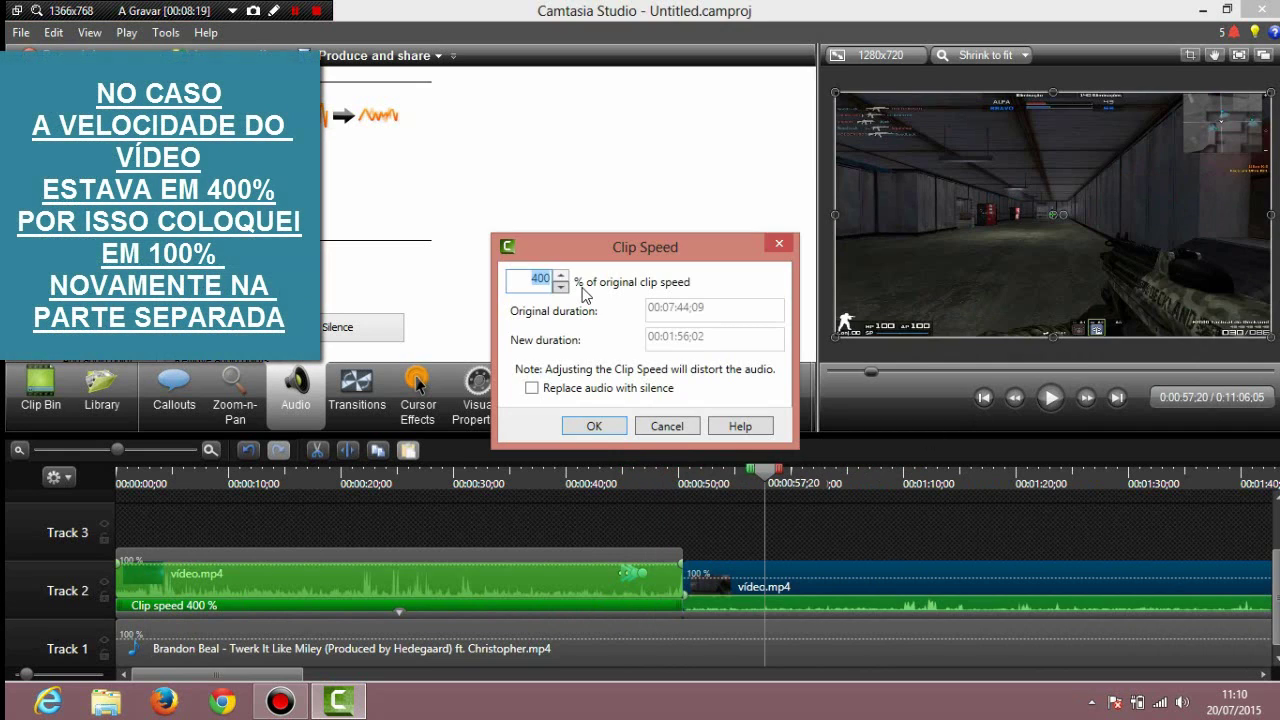
{"action": "type", "text": "100"}
{"action": "left_click", "coordinate": [594, 426]}
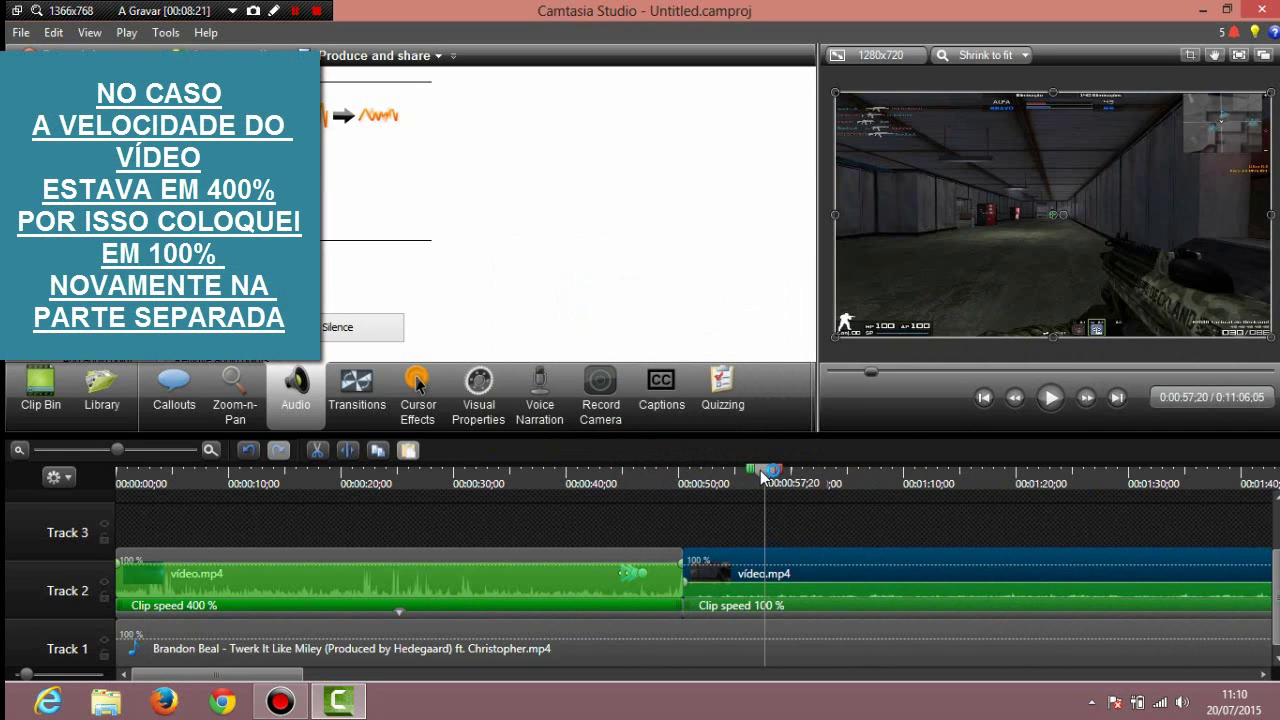
Play the timeline from about 0:00:56 to preview the second part of vídeo.mp4 at 100% speed.
{"action": "left_click", "coordinate": [742, 478]}
{"action": "left_click", "coordinate": [1050, 397]}
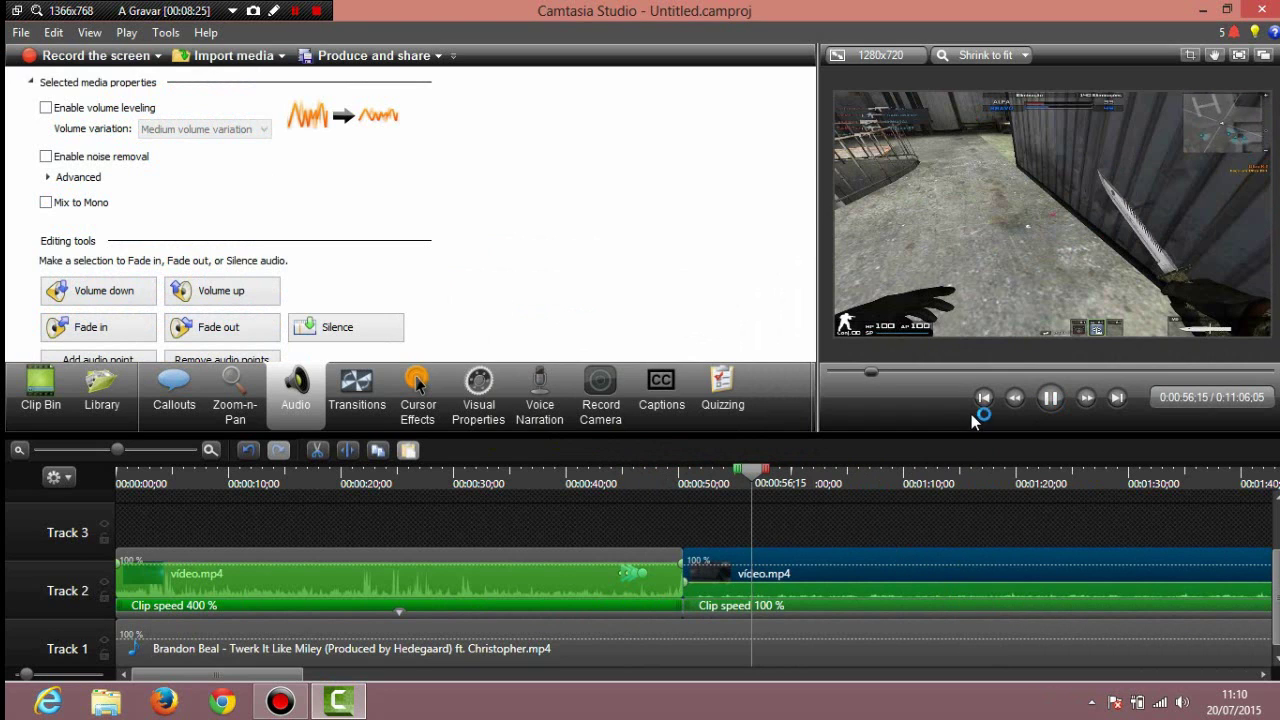
{"action": "left_click", "coordinate": [773, 480]}
Play the 400% part of vídeo.mp4 from 0:00:43;19 for comparison, and move the playhead to 0:01:02;14 in the 100% part.
{"action": "left_click_drag", "start_coordinate": [773, 480], "coordinate": [664, 482]}
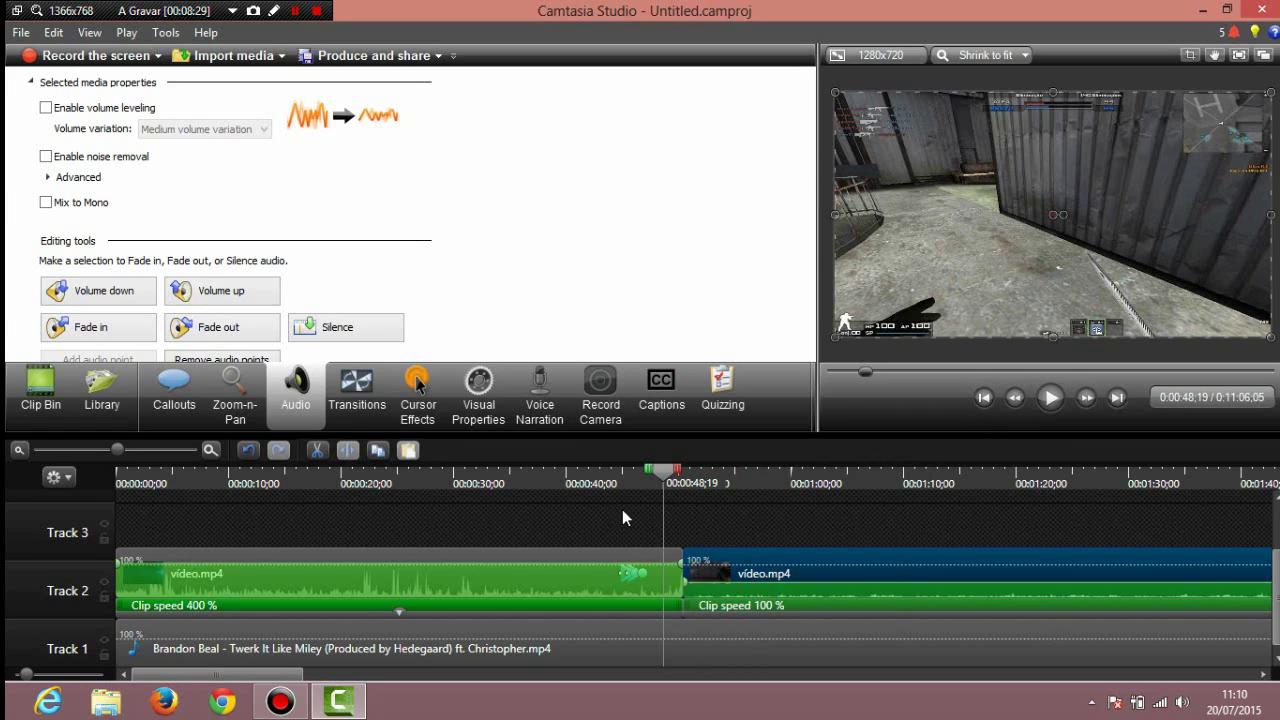
{"action": "left_click_drag", "start_coordinate": [667, 480], "coordinate": [610, 484]}
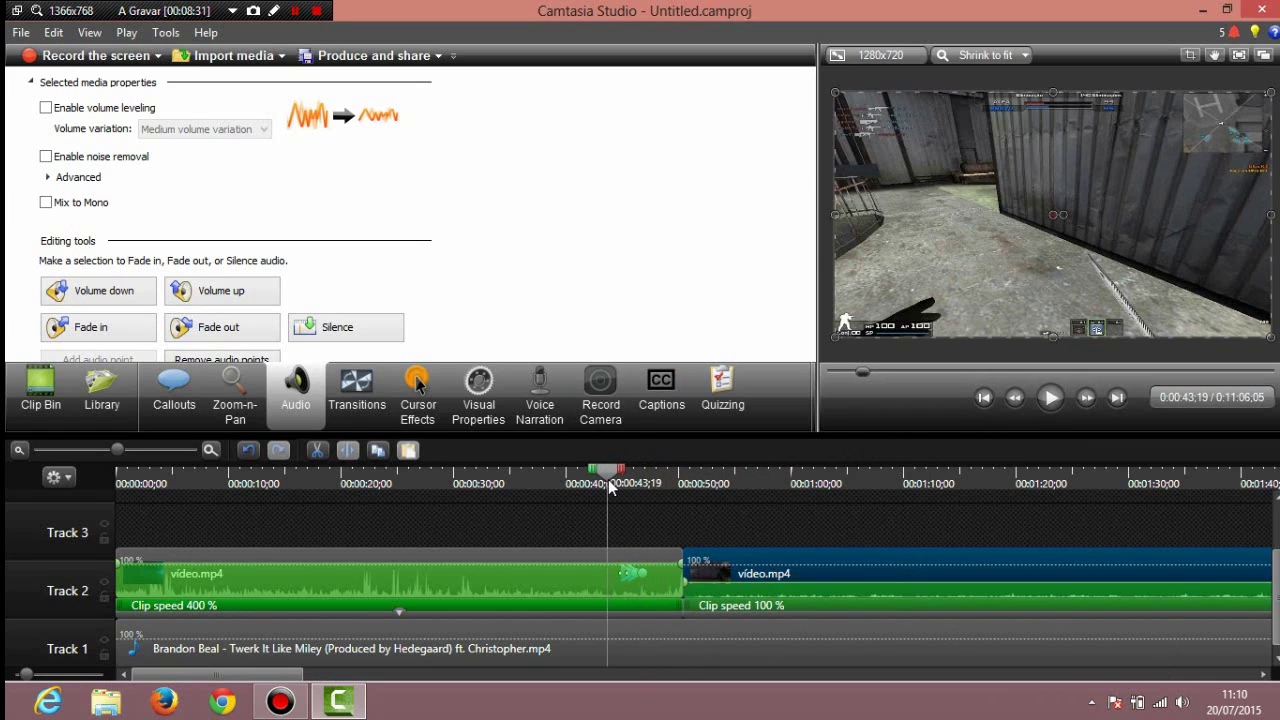
{"action": "left_click", "coordinate": [1045, 400]}
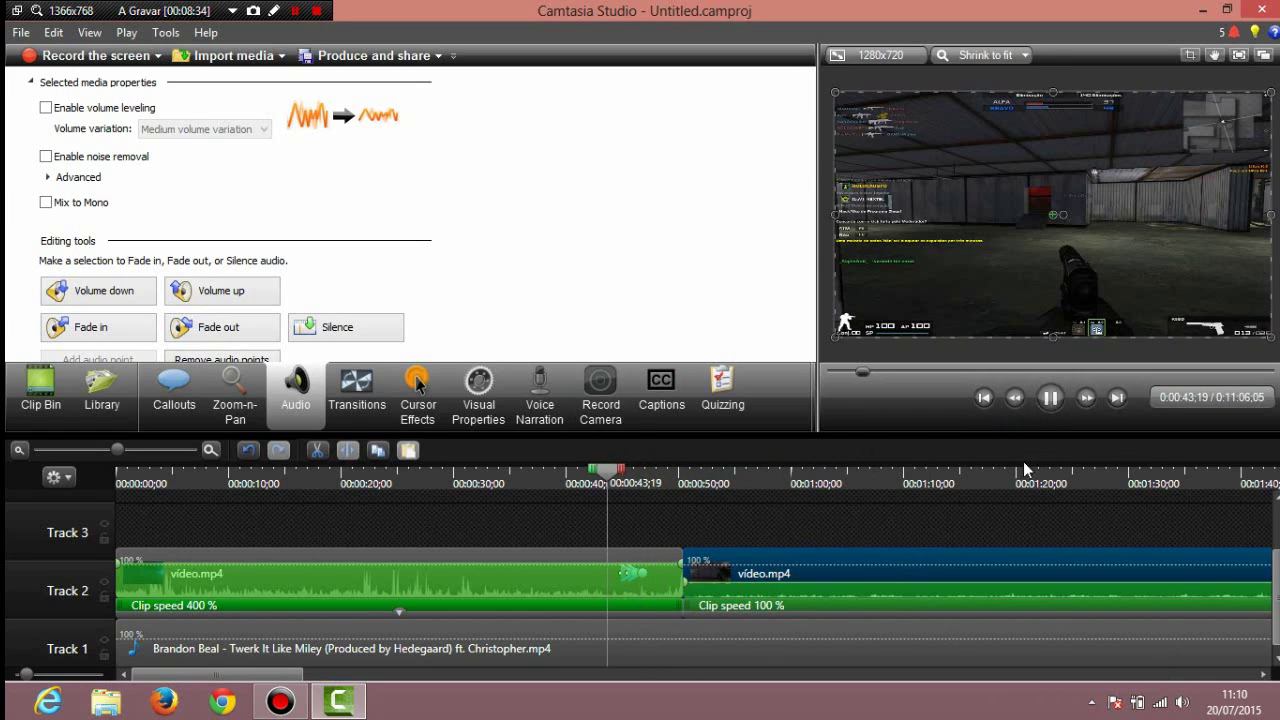
{"action": "left_click", "coordinate": [1050, 400]}
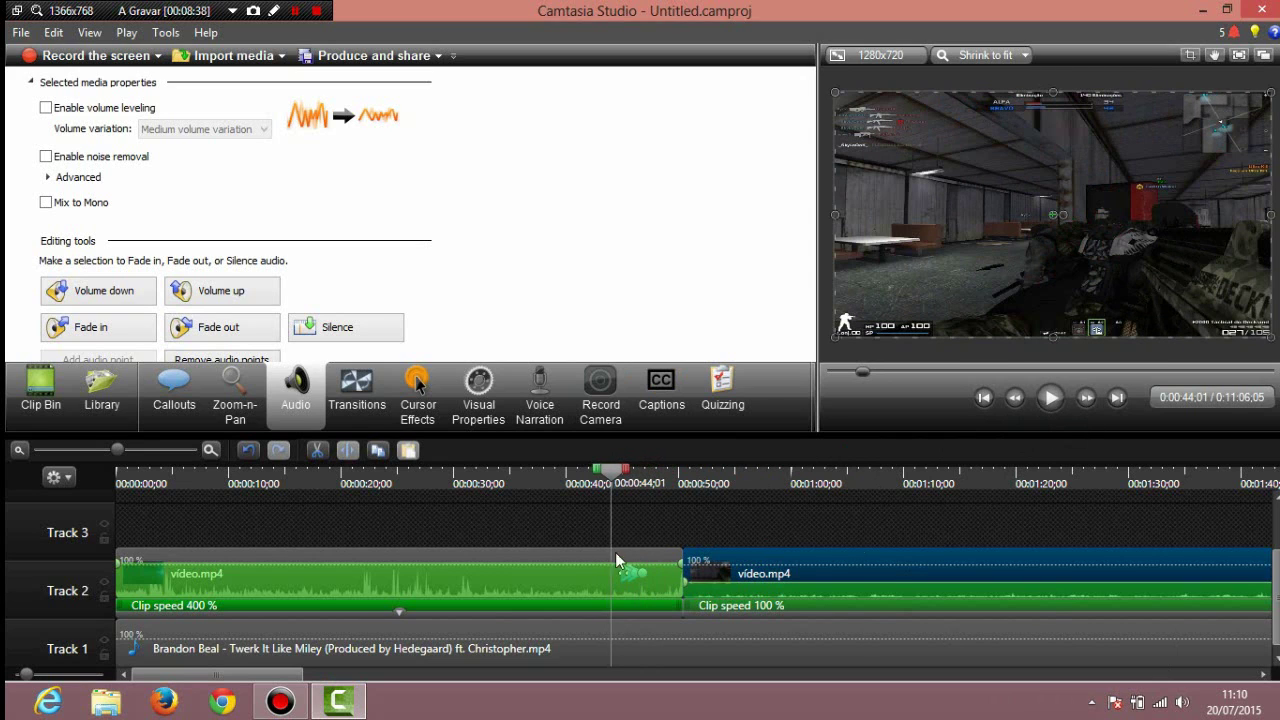
{"action": "left_click_drag", "start_coordinate": [612, 478], "coordinate": [812, 480]}
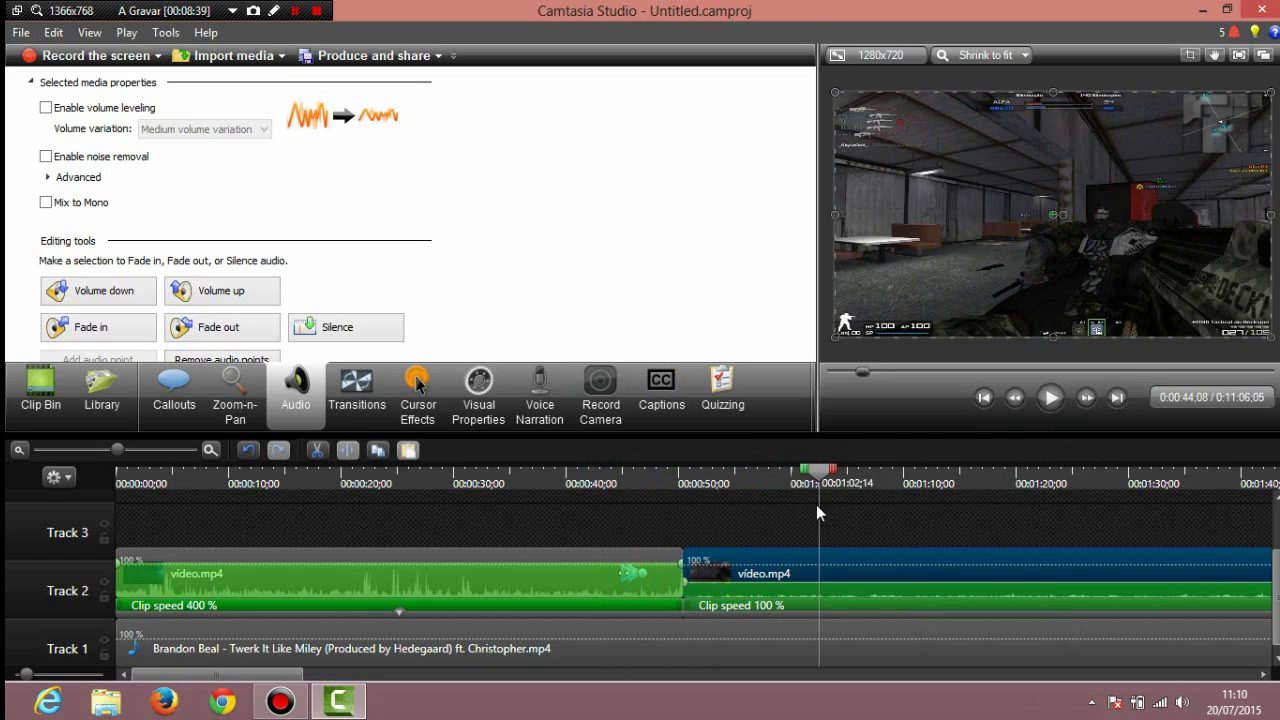
Play the 100% part of vídeo.mp4 from 0:01:02;14, and look over Track 2 up to the clip's end.
{"action": "left_click", "coordinate": [1050, 397]}
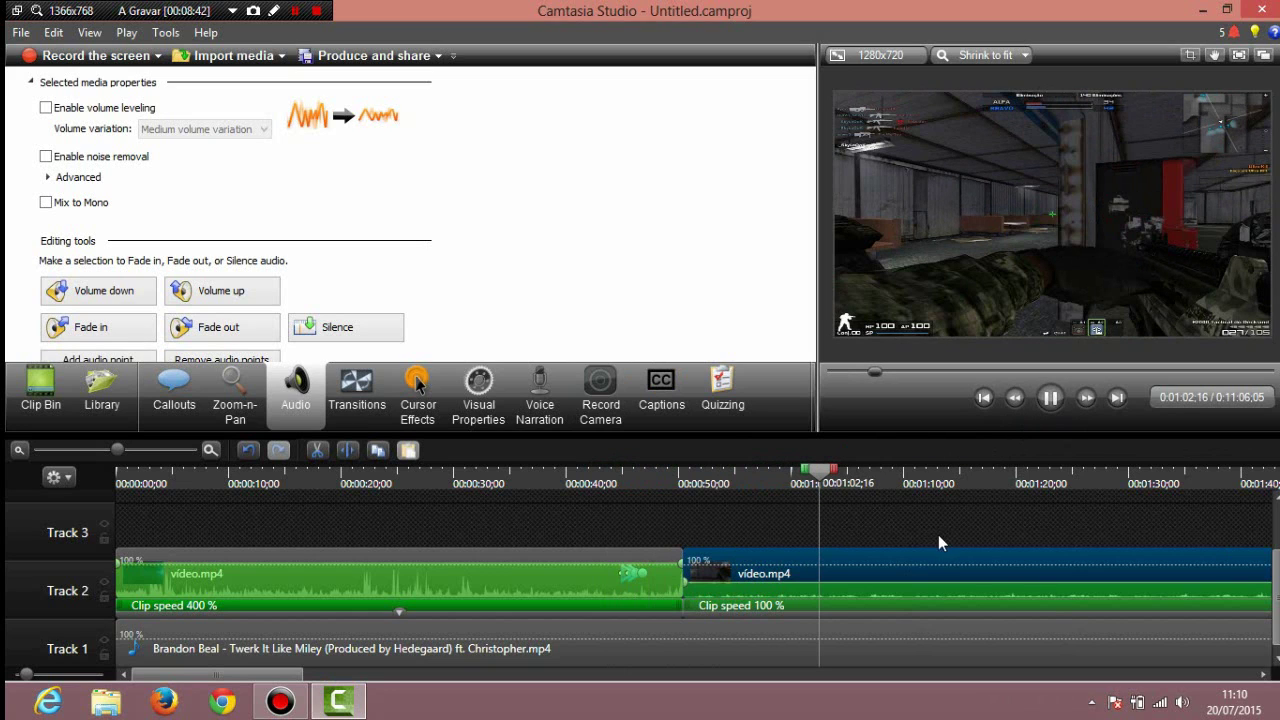
{"action": "key", "text": "space"}
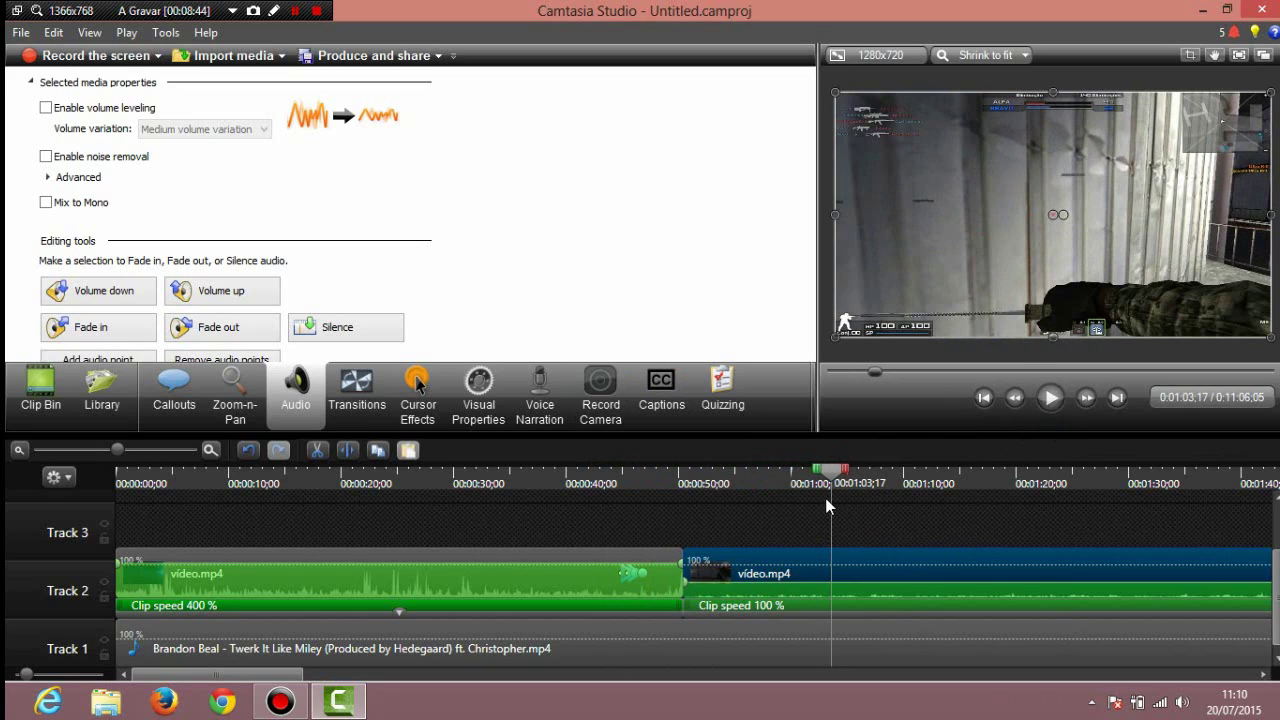
{"action": "scroll", "coordinate": [499, 656], "scroll_direction": "down", "scroll_amount": 2}
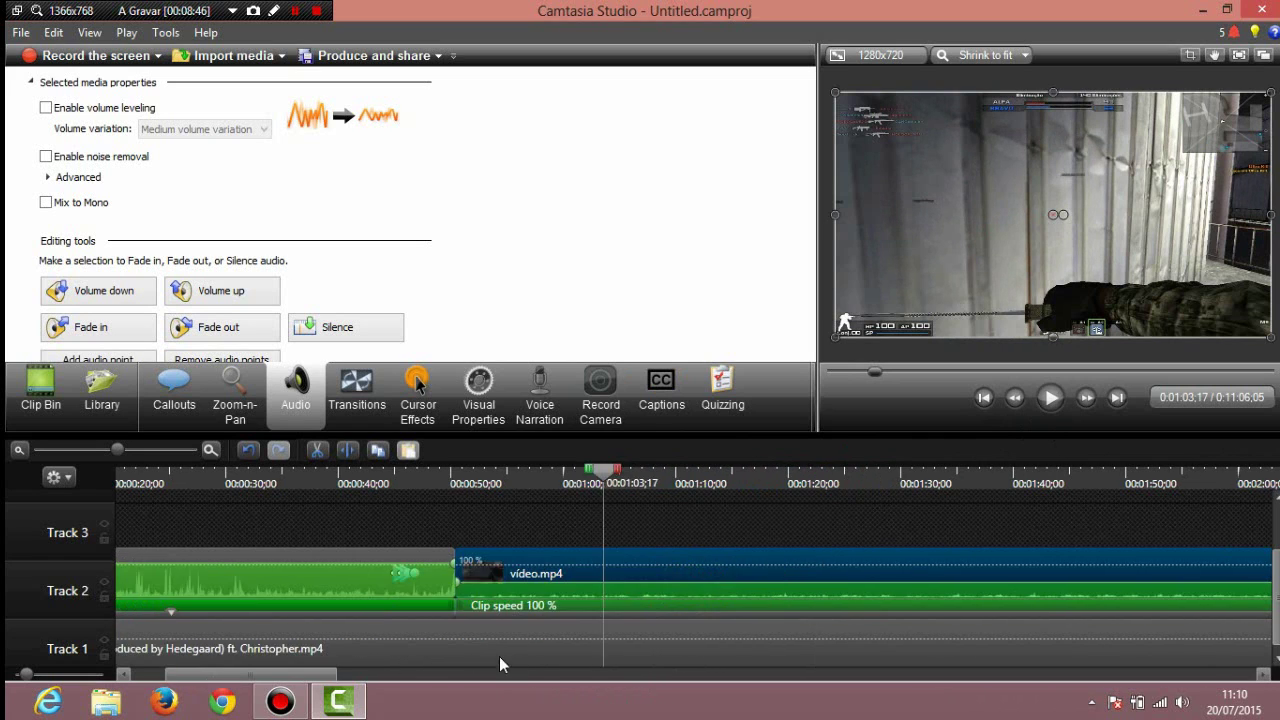
{"action": "scroll", "coordinate": [499, 656], "scroll_direction": "down", "scroll_amount": 15}
{"action": "scroll", "coordinate": [448, 658], "scroll_direction": "up", "scroll_amount": 5}
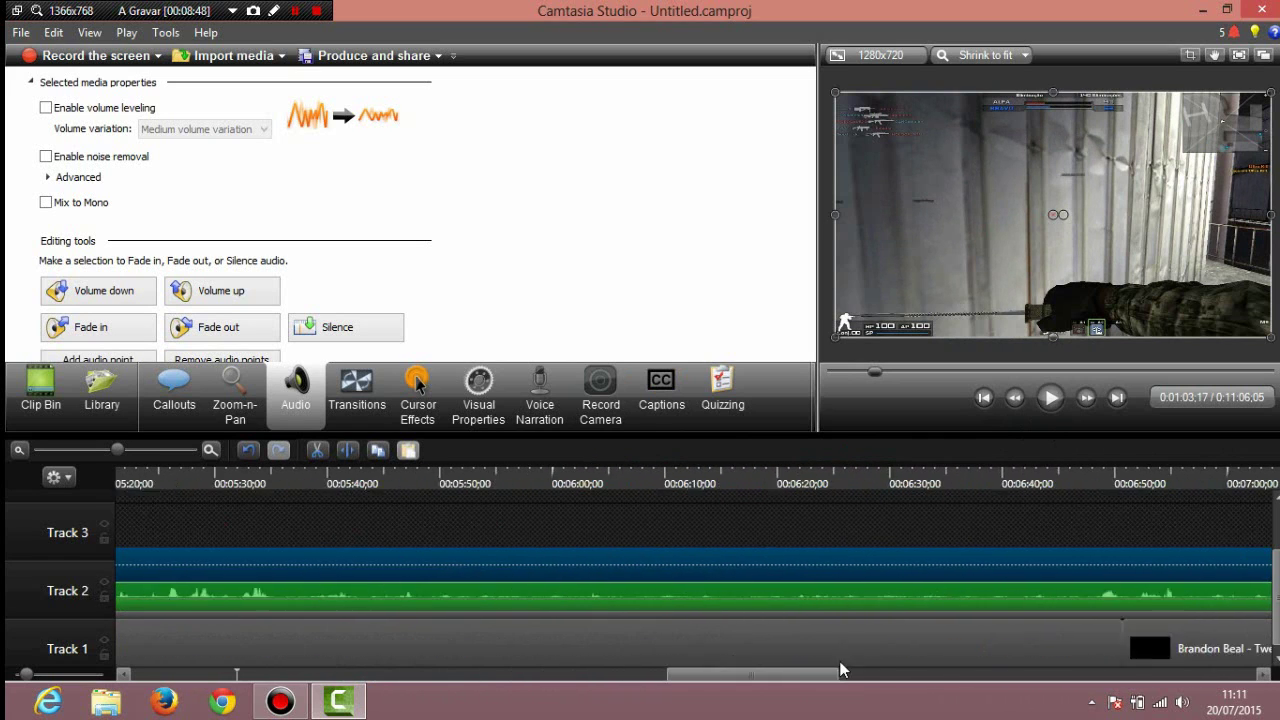
{"action": "scroll", "coordinate": [840, 662], "scroll_direction": "down", "scroll_amount": 6}
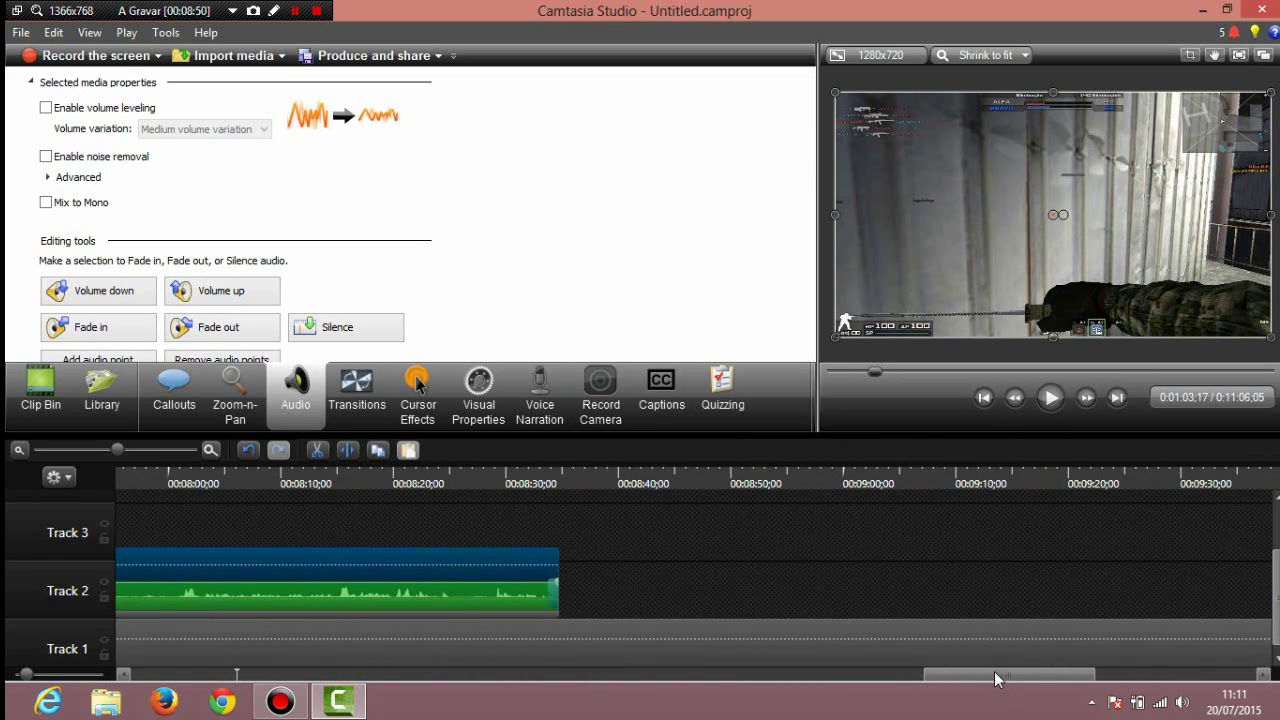
{"action": "left_click_drag", "start_coordinate": [995, 676], "coordinate": [55, 676]}
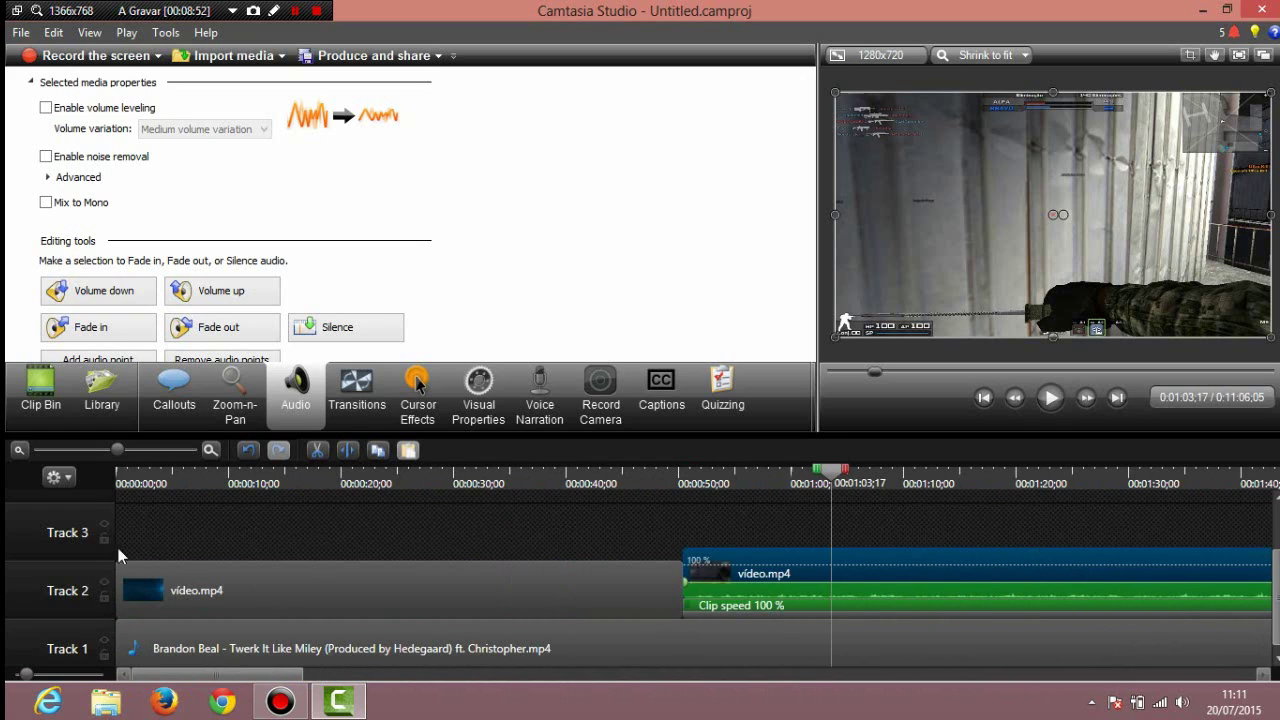
{"action": "left_click", "coordinate": [278, 450]}
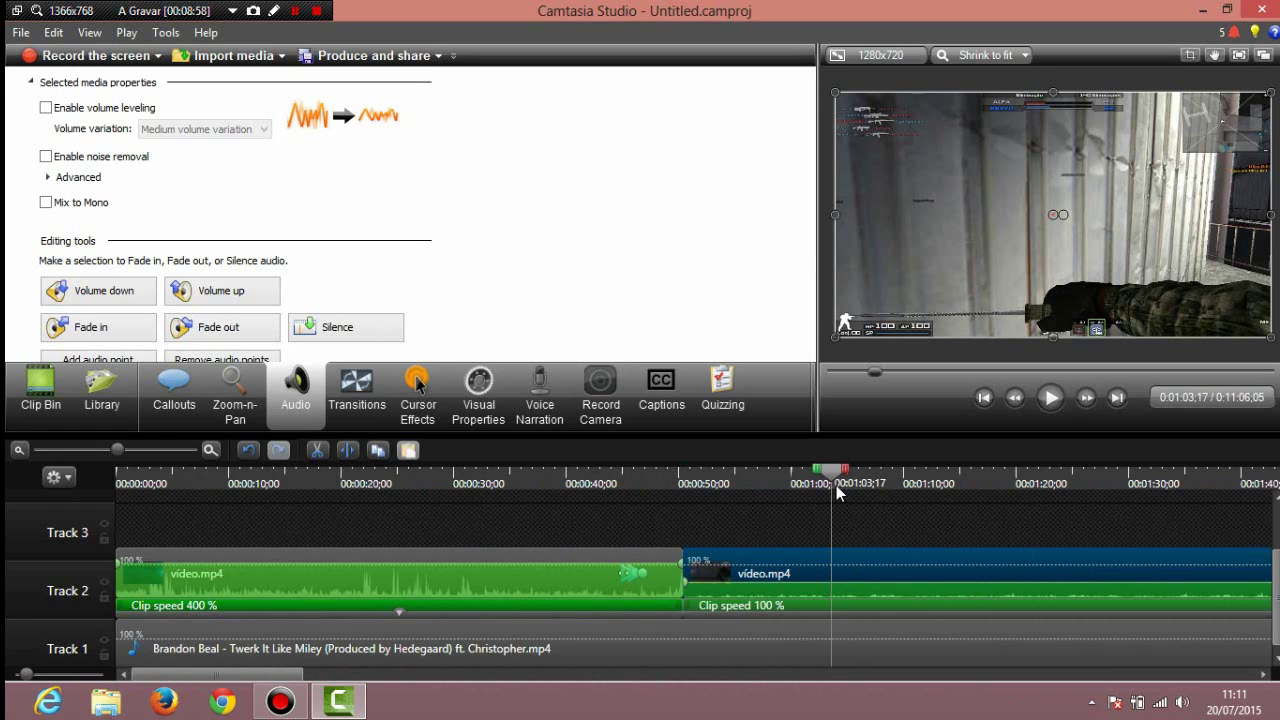
Place the playhead at 0:01:08;09 and look over the music clips on Track 1 and the rest of the timeline.
{"action": "left_click", "coordinate": [881, 483]}
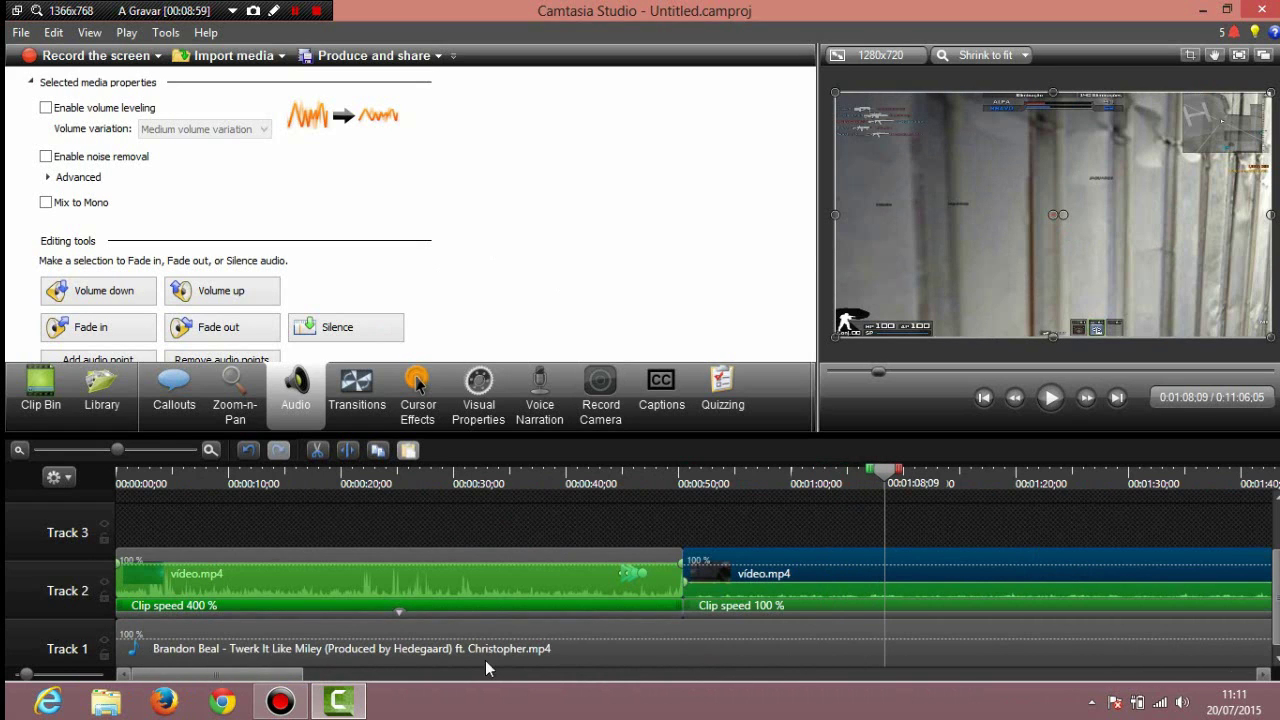
{"action": "left_click_drag", "start_coordinate": [485, 660], "coordinate": [588, 659]}
{"action": "left_click", "coordinate": [565, 656]}
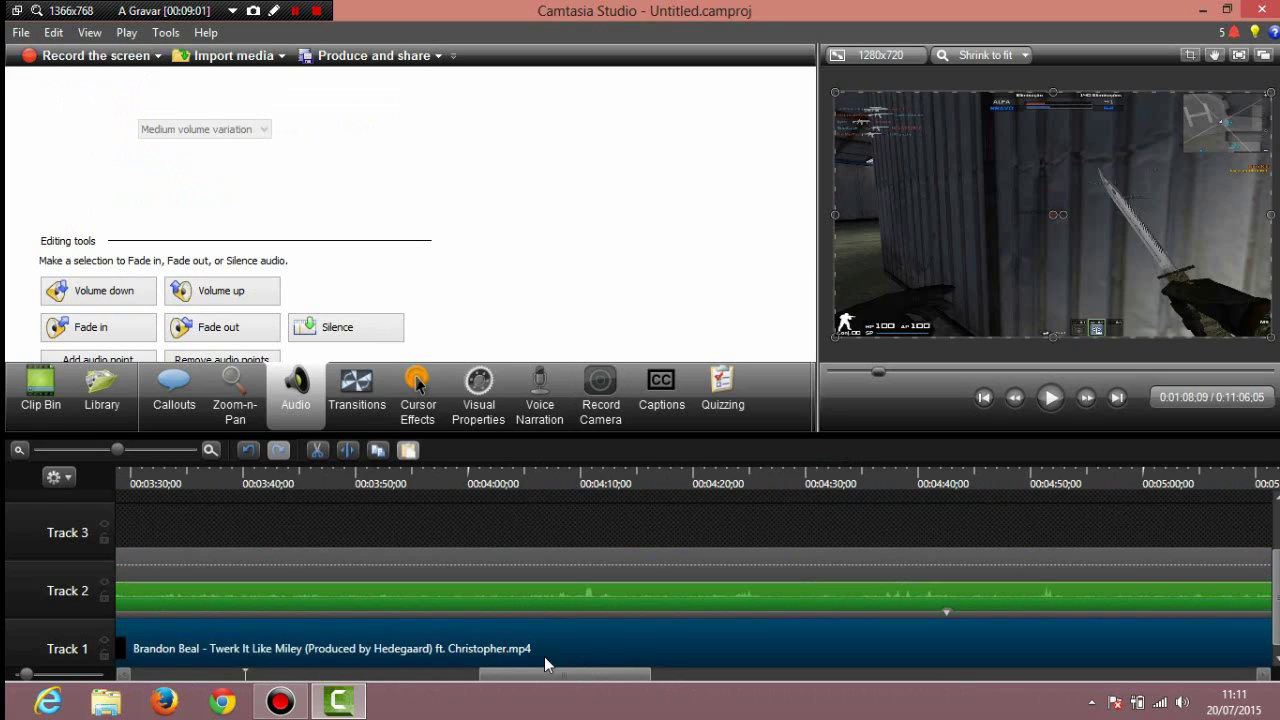
{"action": "left_click_drag", "start_coordinate": [581, 671], "coordinate": [480, 665]}
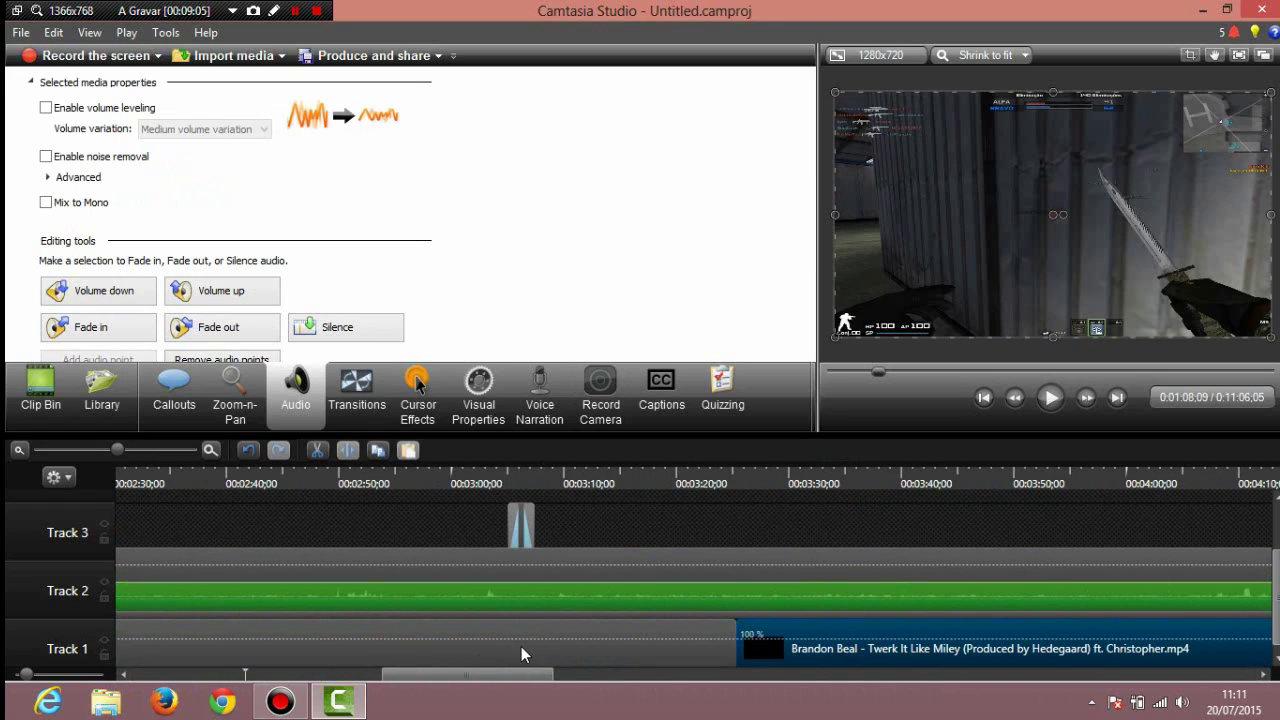
{"action": "left_click_drag", "start_coordinate": [510, 680], "coordinate": [319, 655]}
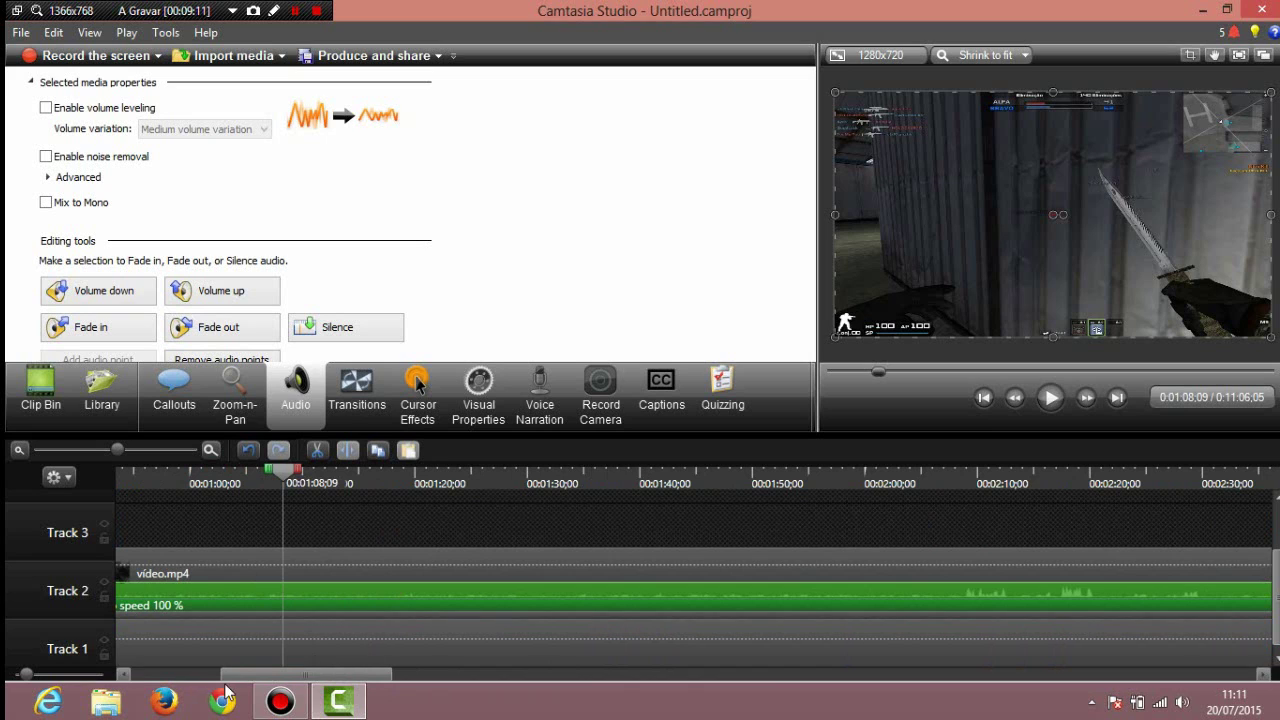
{"action": "scroll", "coordinate": [517, 478], "scroll_direction": "right", "scroll_amount": 3}
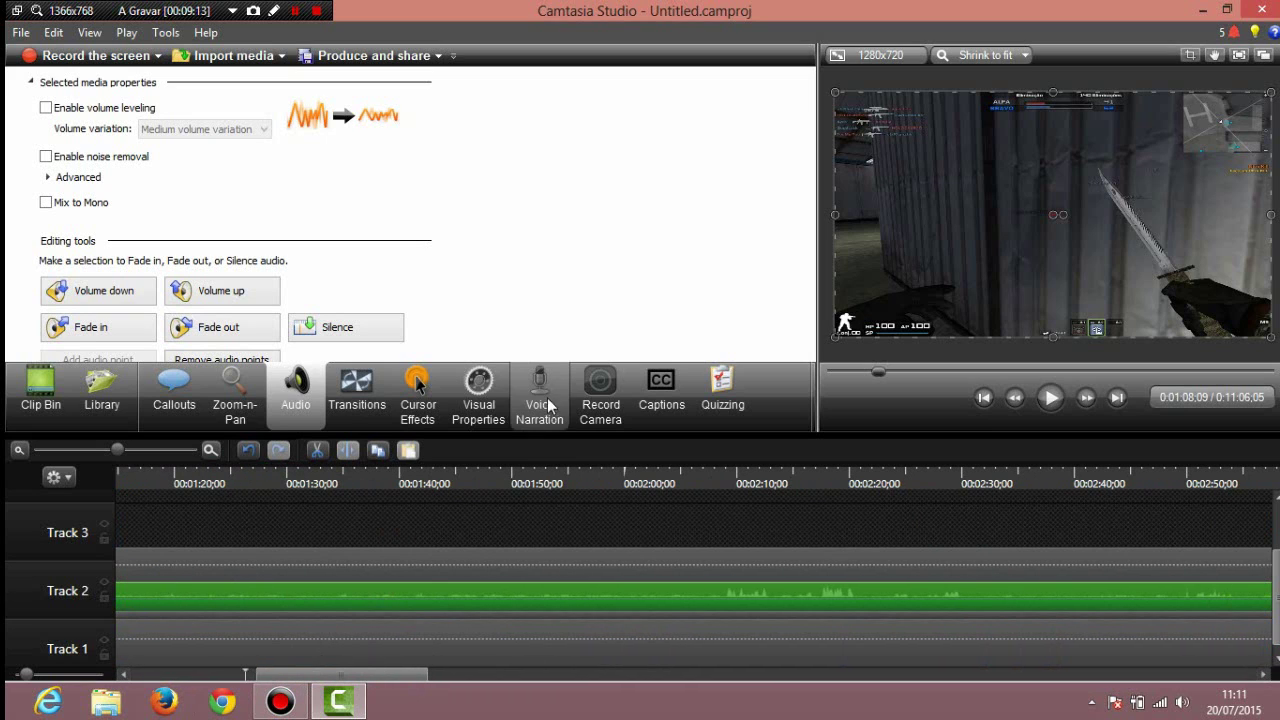
Review the Transitions, Zoom-n-Pan and Callouts tools, and move the playhead back to 0:00:47;16 on the timeline.
{"action": "left_click", "coordinate": [612, 385]}
{"action": "left_click", "coordinate": [357, 390]}
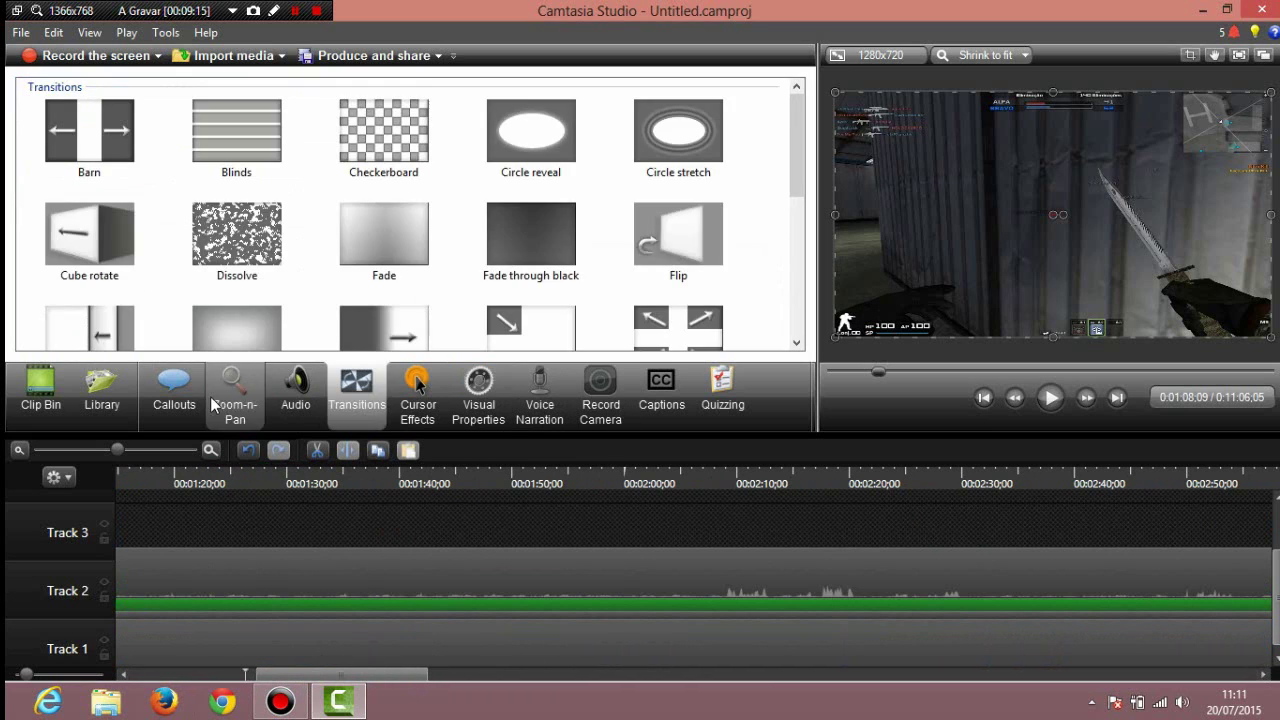
{"action": "left_click", "coordinate": [235, 390]}
{"action": "left_click", "coordinate": [174, 388]}
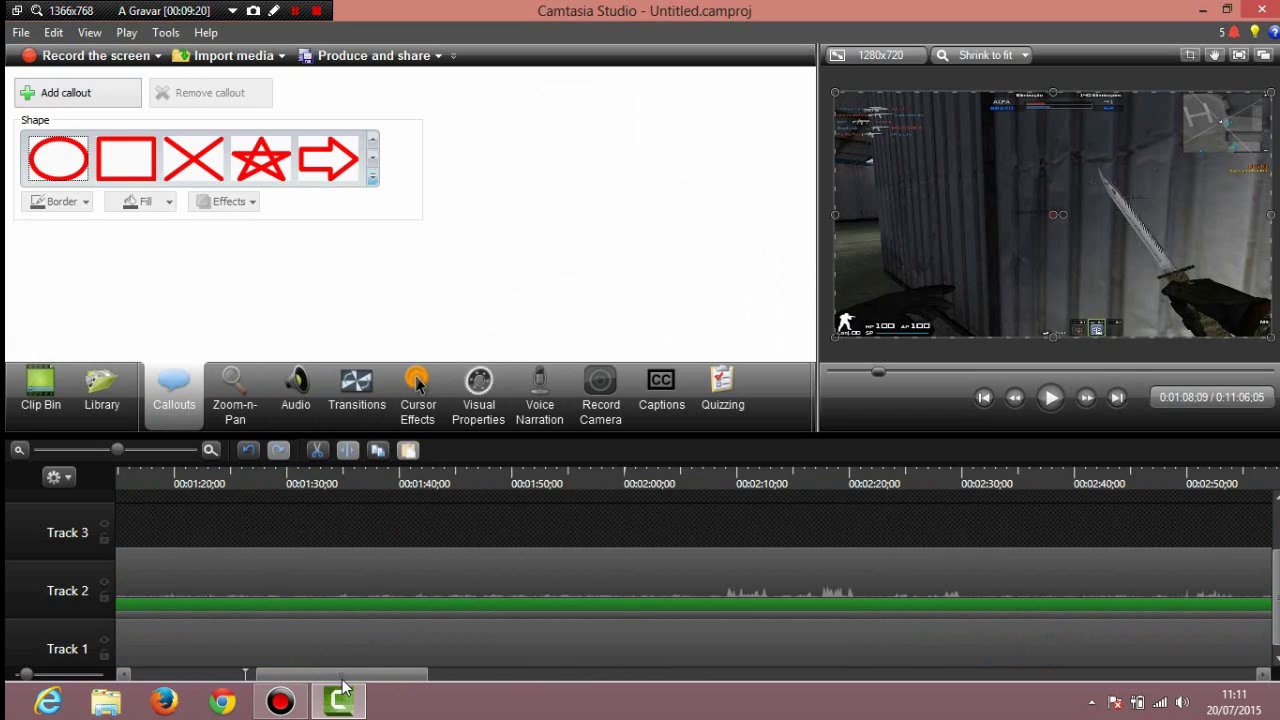
{"action": "scroll", "coordinate": [343, 678], "scroll_direction": "up", "scroll_amount": 5}
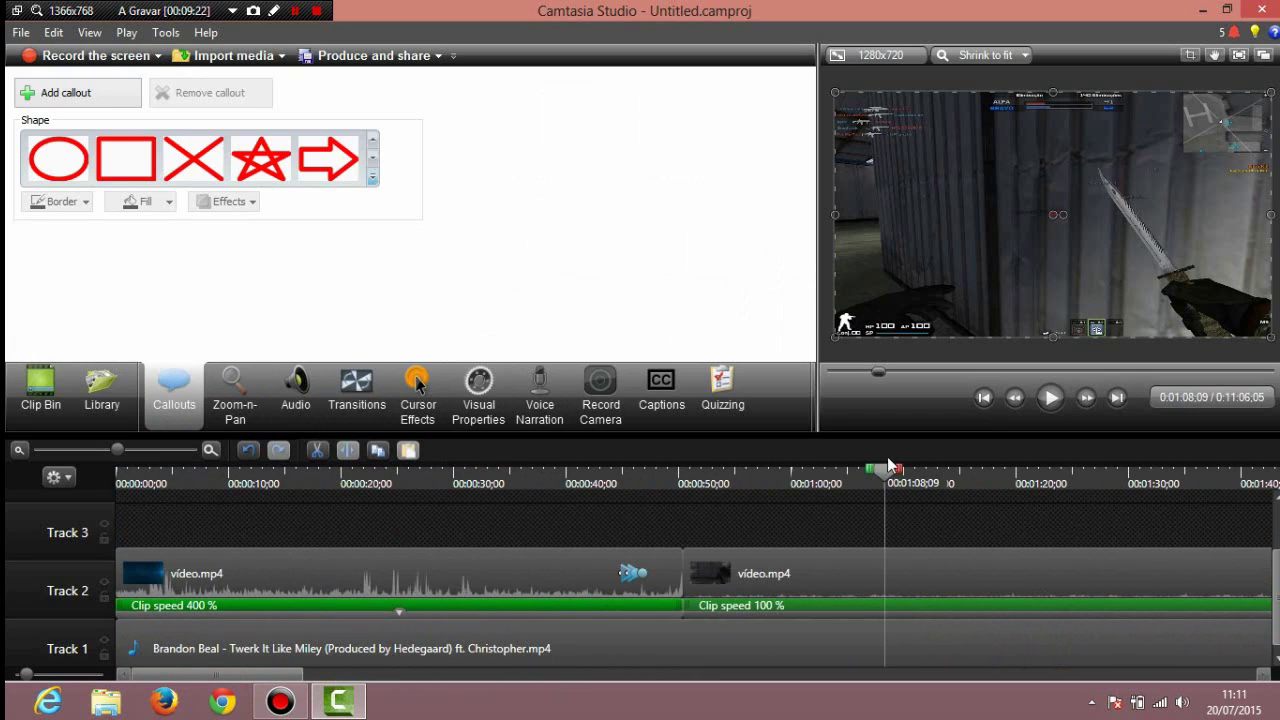
{"action": "left_click_drag", "start_coordinate": [885, 520], "coordinate": [650, 501]}
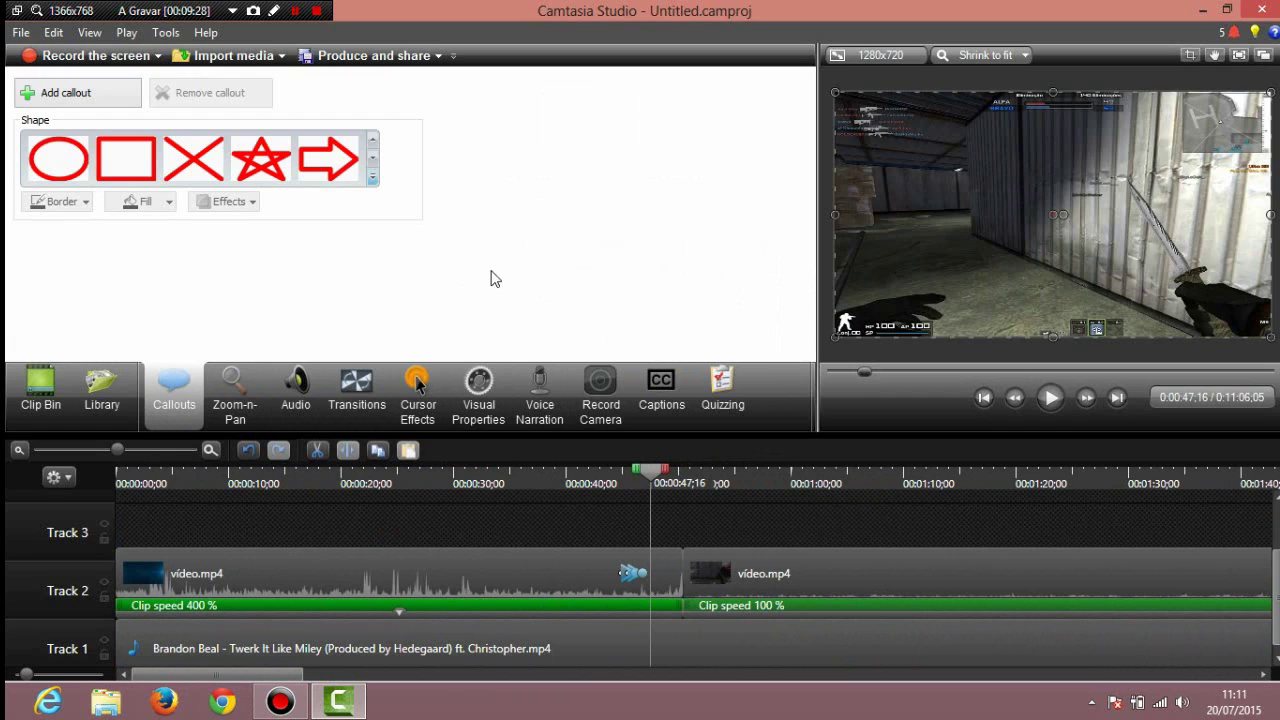
Open the Production Wizard and start creating a new production preset through Add / Edit preset.
{"action": "left_click_drag", "start_coordinate": [197, 677], "coordinate": [207, 554]}
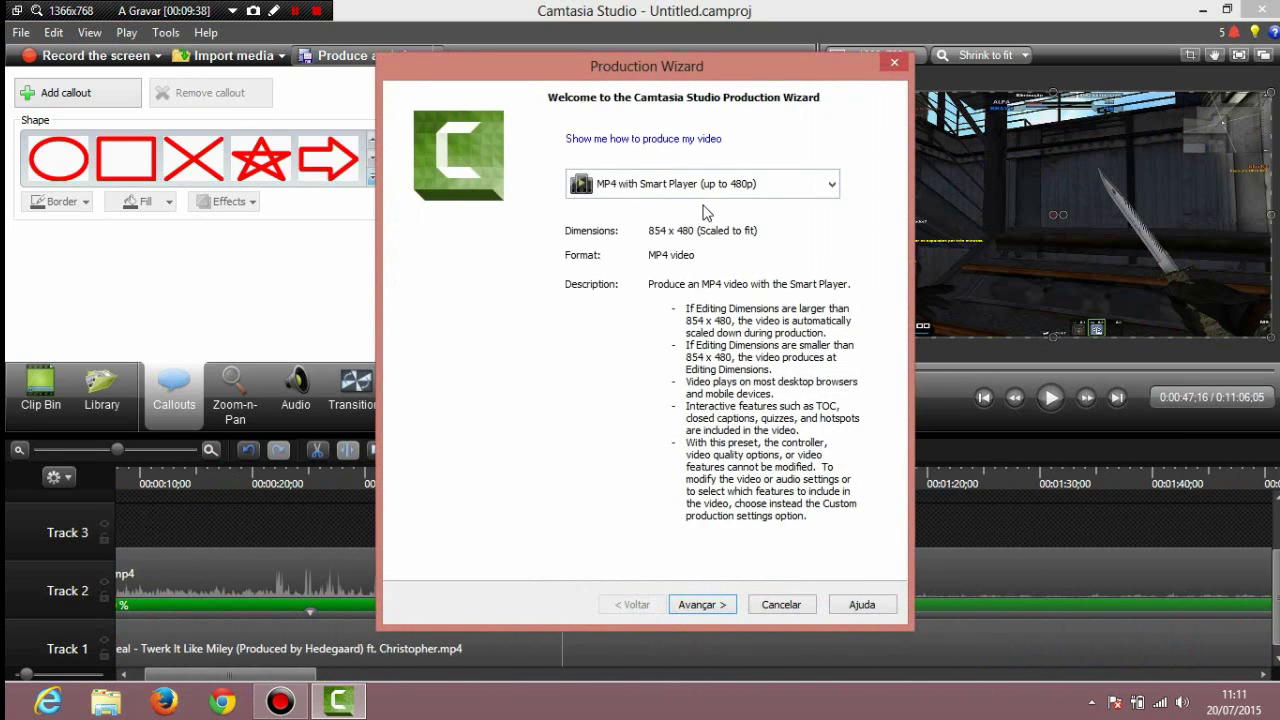
{"action": "left_click", "coordinate": [818, 186]}
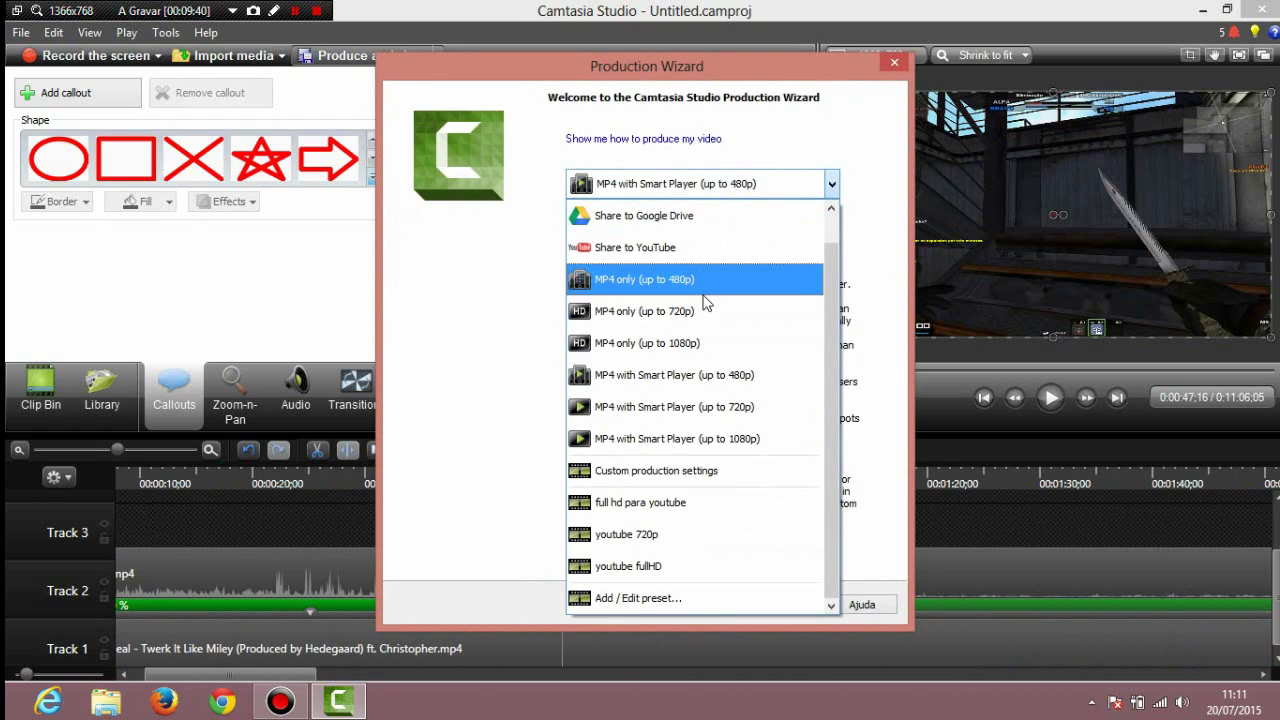
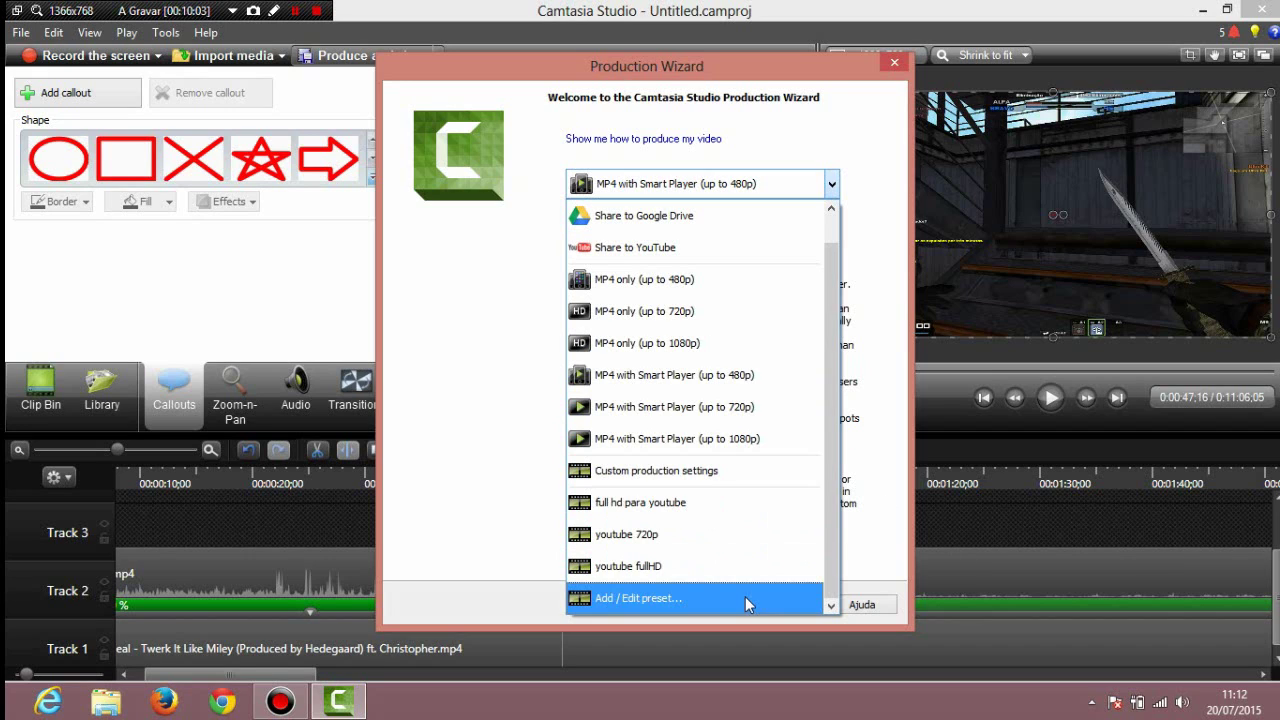
{"action": "left_click", "coordinate": [662, 599]}
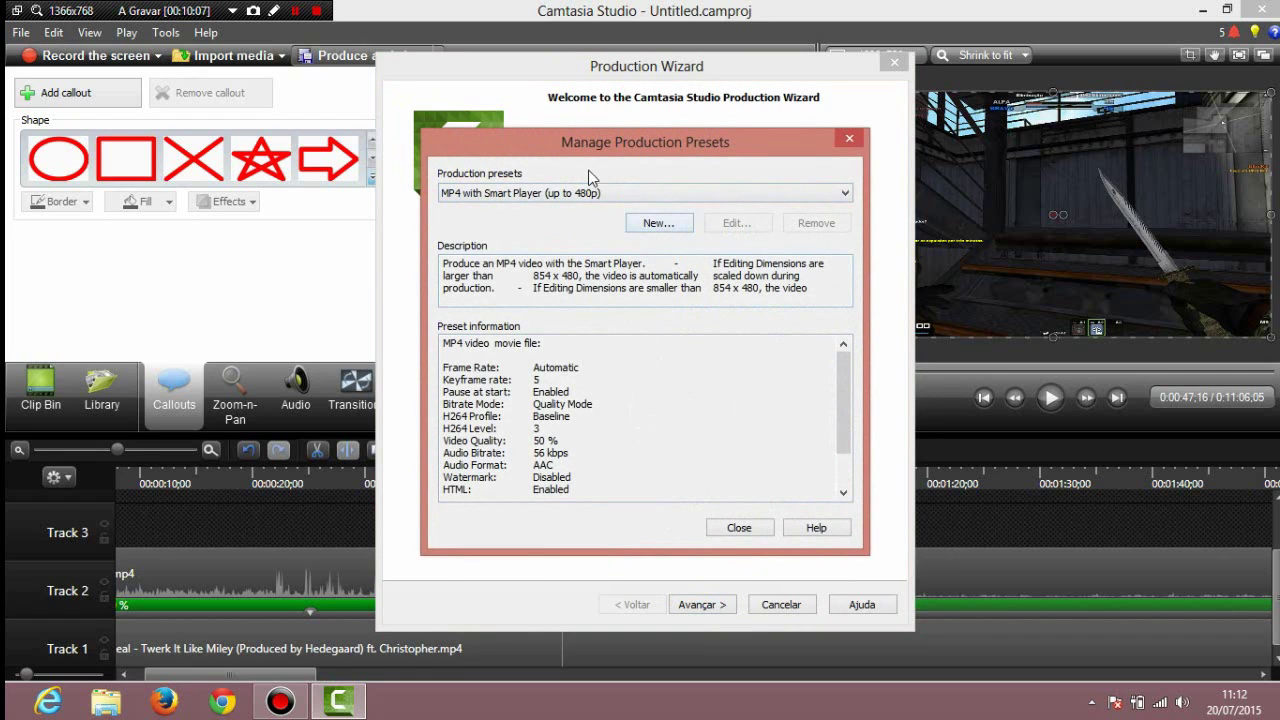
{"action": "left_click", "coordinate": [631, 197]}
{"action": "left_click", "coordinate": [631, 197]}
{"action": "left_click", "coordinate": [652, 222]}
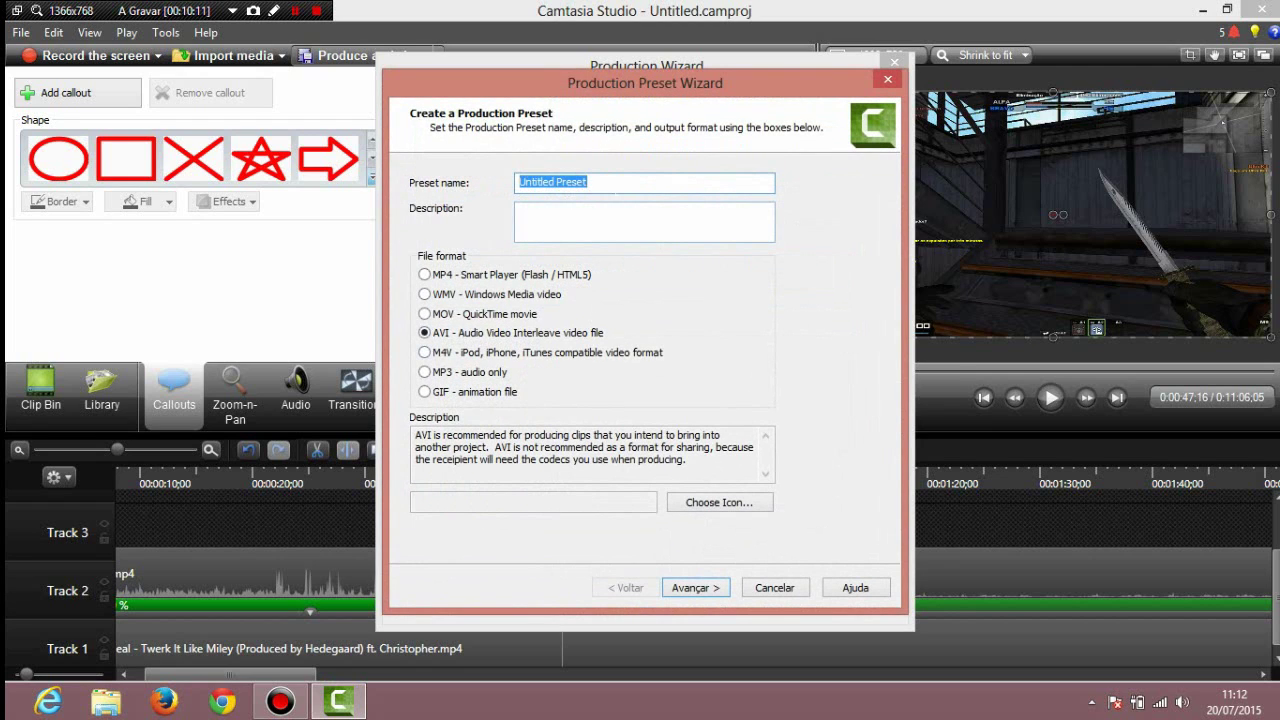
Name the preset youtube 720p, select the WMV - Windows Media video format, and view the icon picker without choosing an image.
{"action": "left_click", "coordinate": [633, 180]}
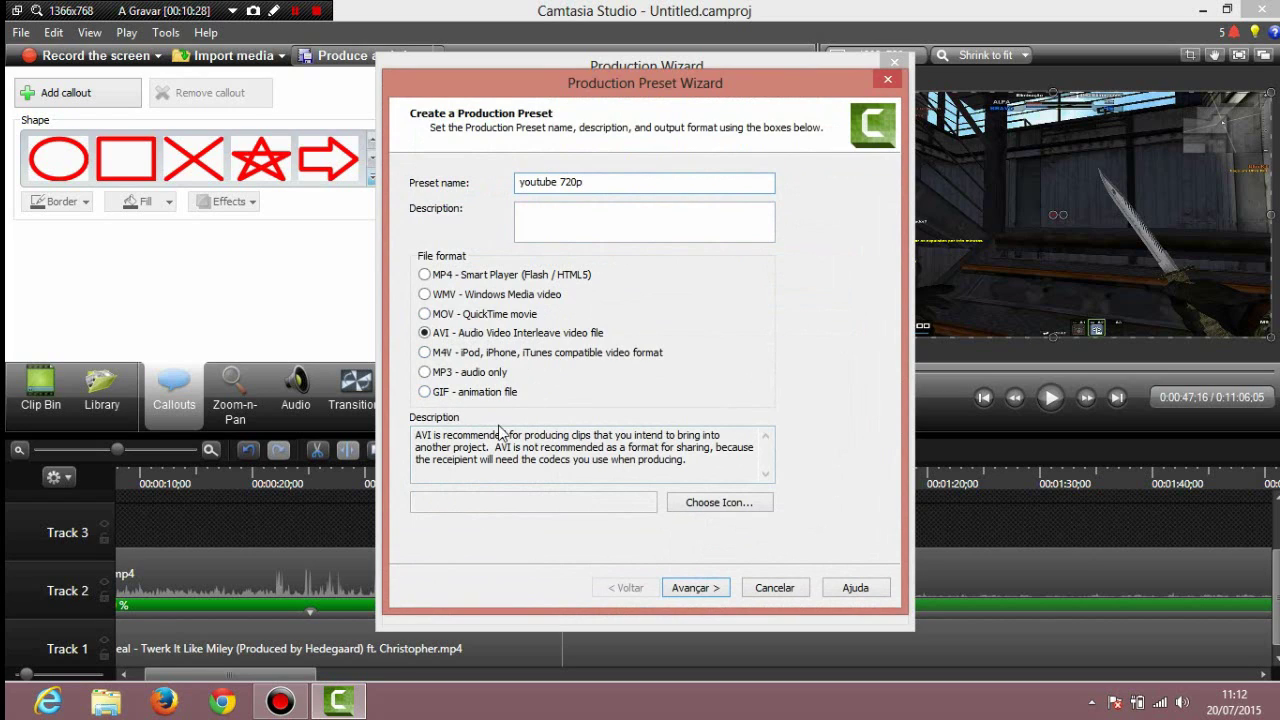
{"action": "left_click", "coordinate": [425, 295]}
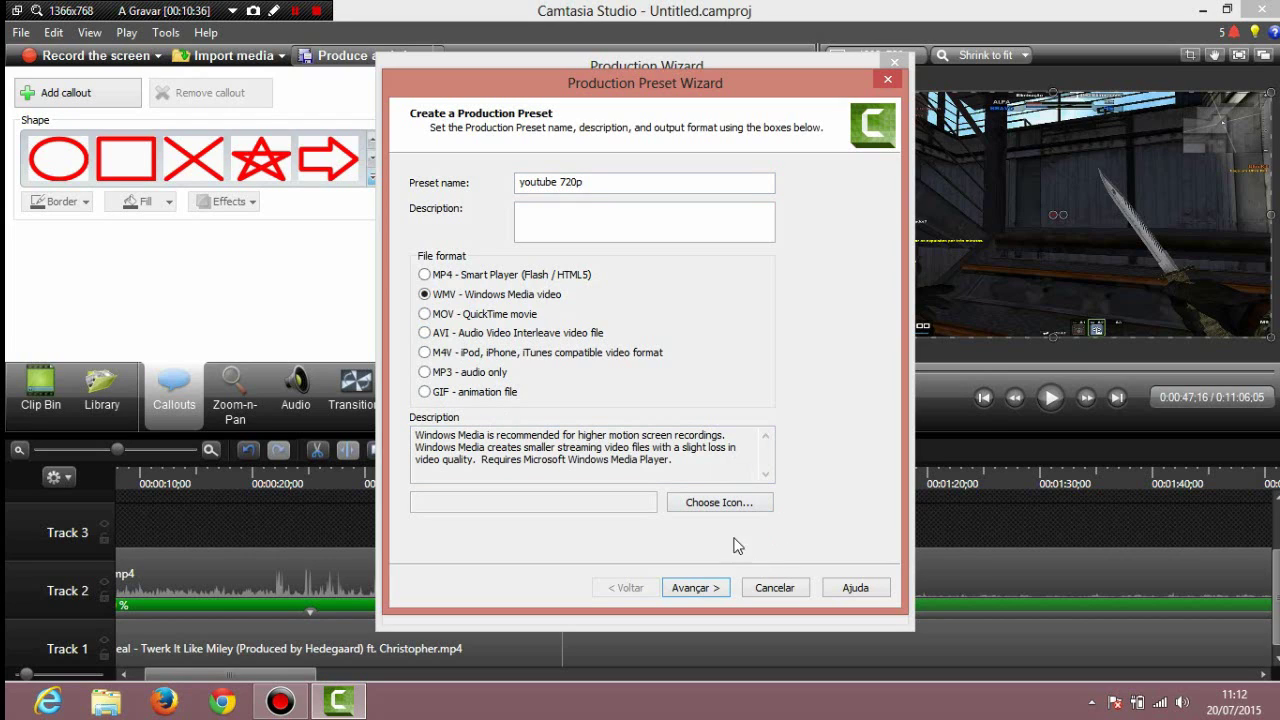
{"action": "left_click", "coordinate": [719, 503]}
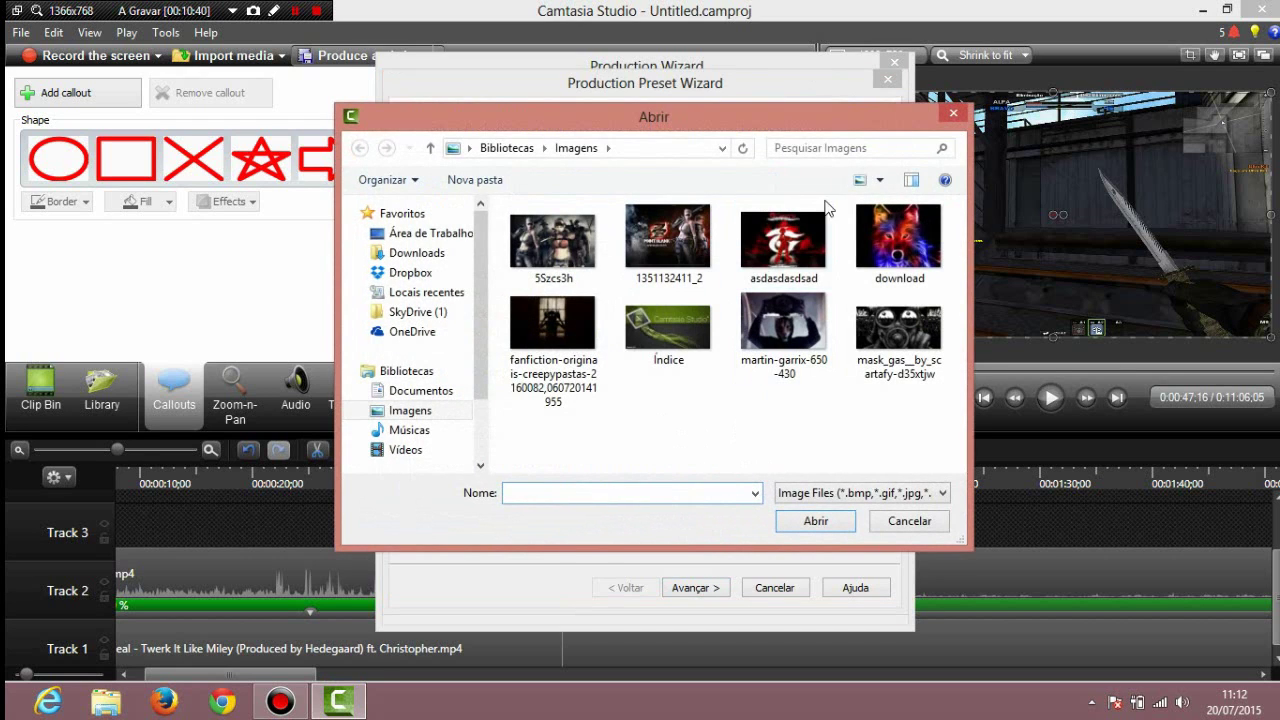
{"action": "left_click", "coordinate": [956, 115]}
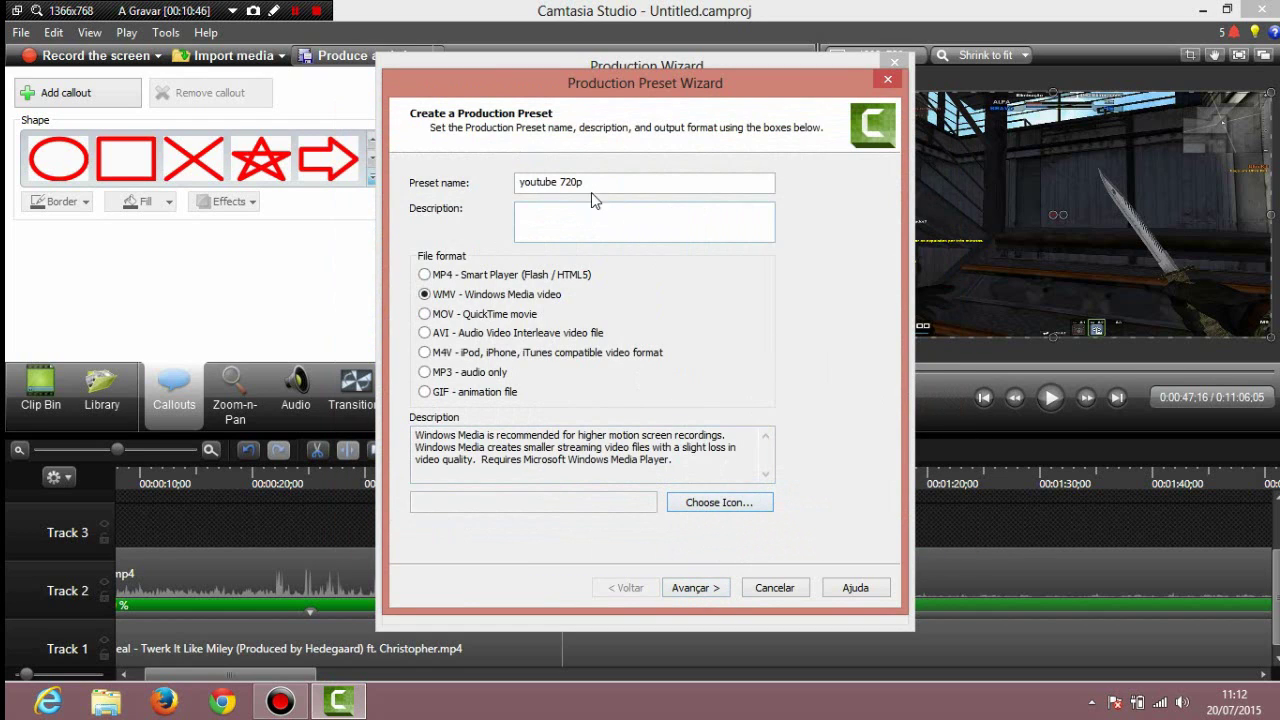
Enter sds as the preset description, extend the preset name youtube 720p with repeated p letters, and continue to the encoding options.
{"action": "left_click", "coordinate": [612, 230]}
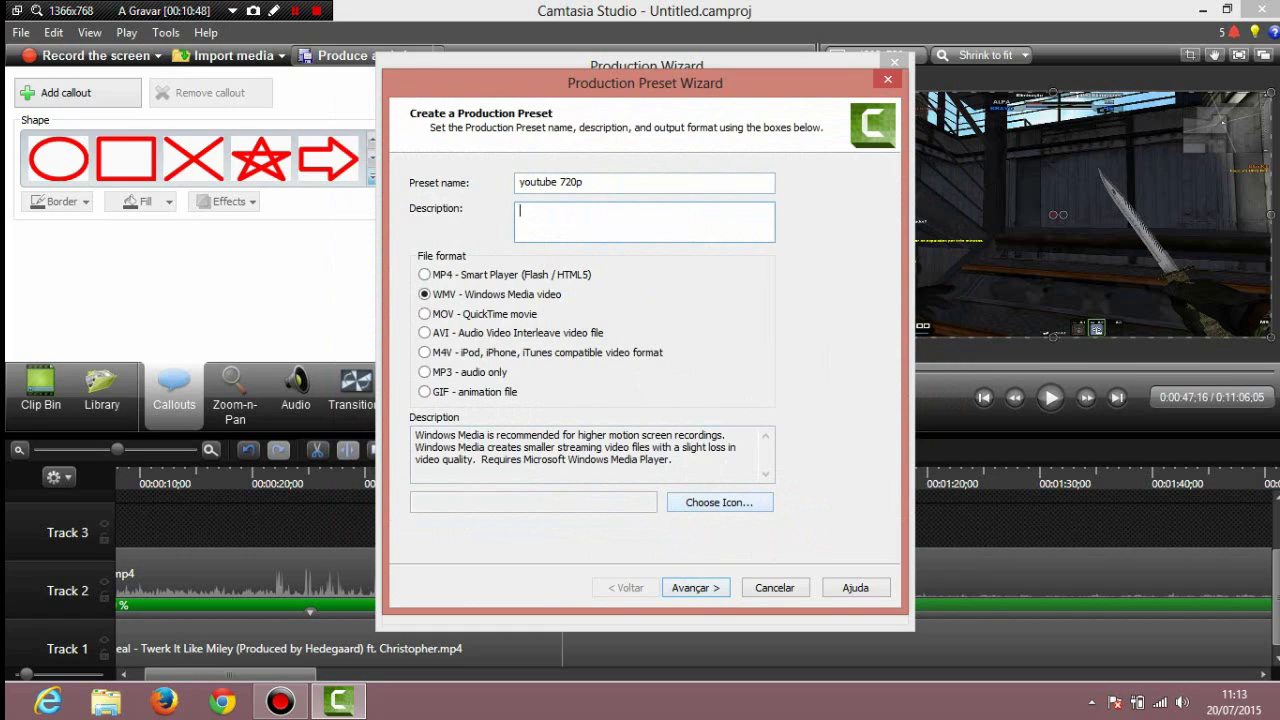
{"action": "left_click", "coordinate": [600, 182]}
{"action": "key", "text": "BackSpace"}
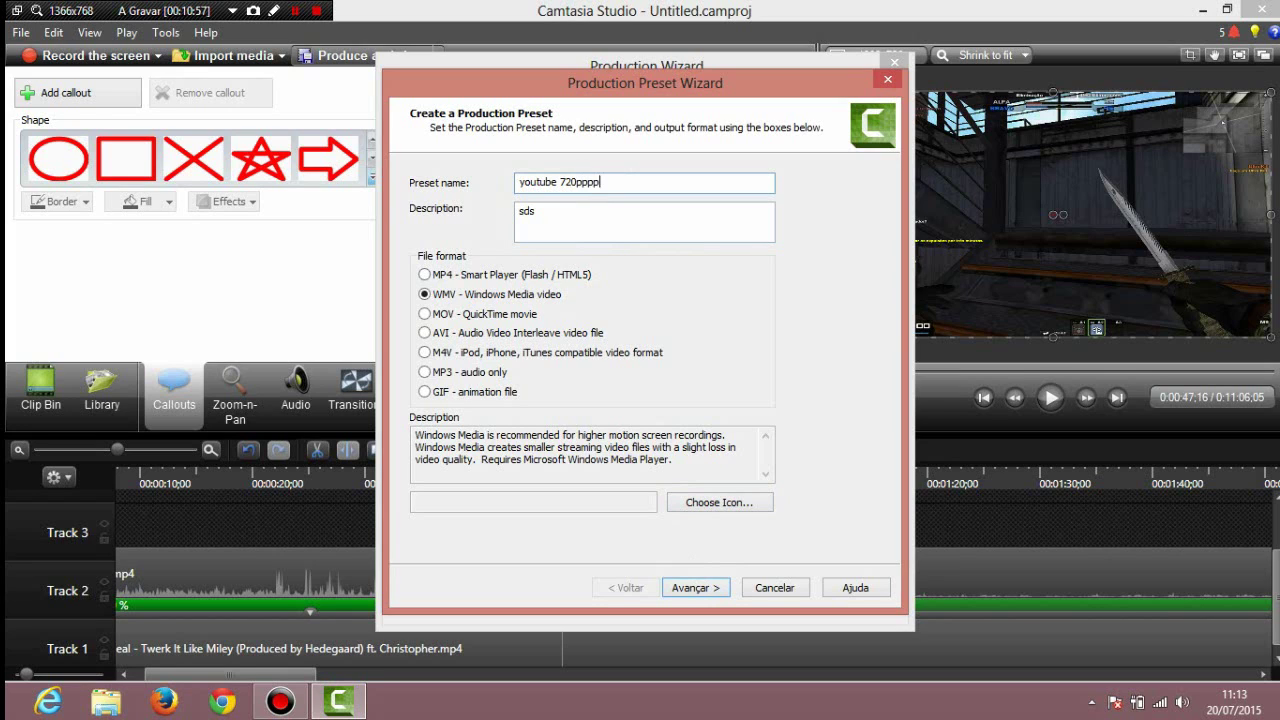
{"action": "left_click", "coordinate": [708, 596]}
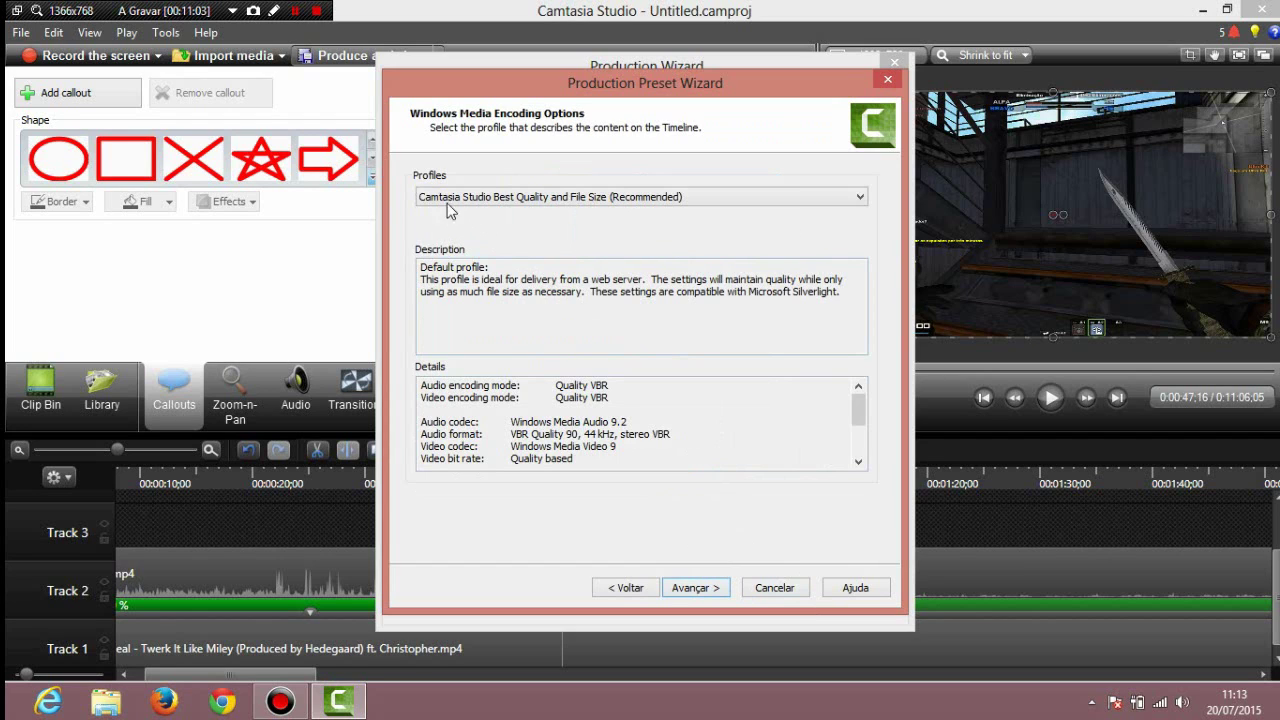
Choose the encoding profile Camtasia Studio Best Quality and File Size (Recommended) and continue to the video size.
{"action": "left_click", "coordinate": [648, 197]}
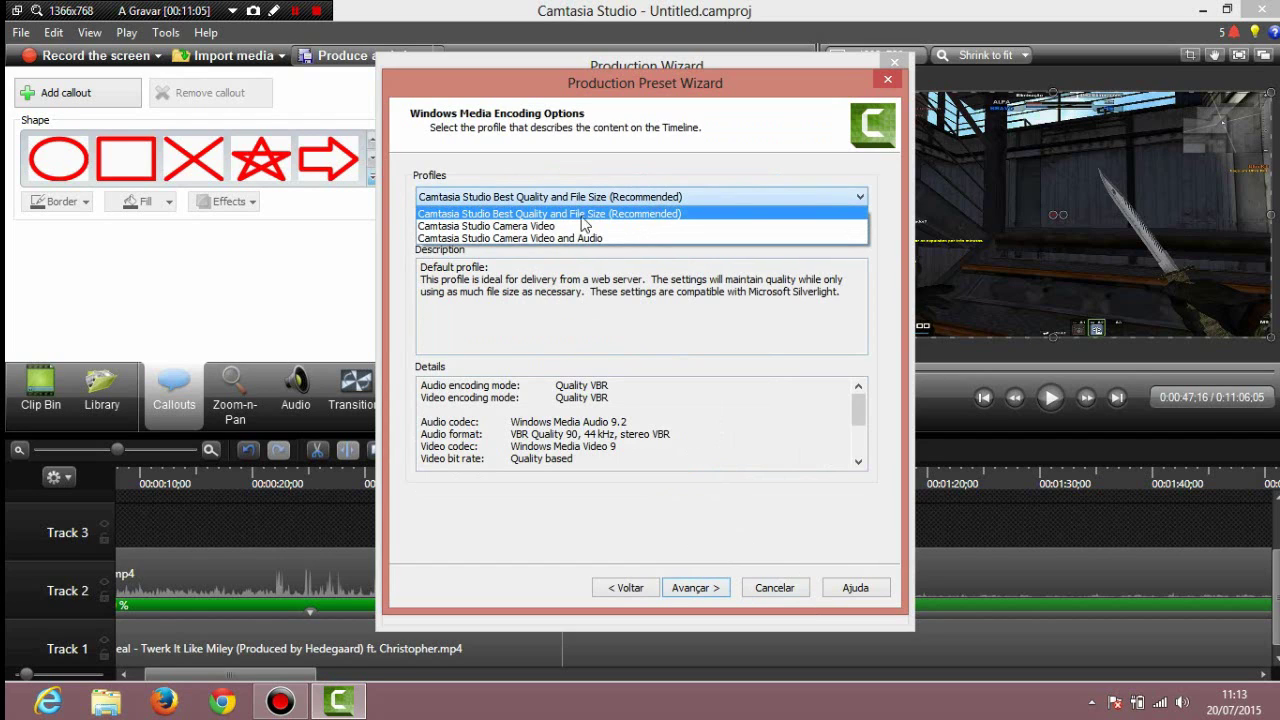
{"action": "left_click", "coordinate": [612, 214]}
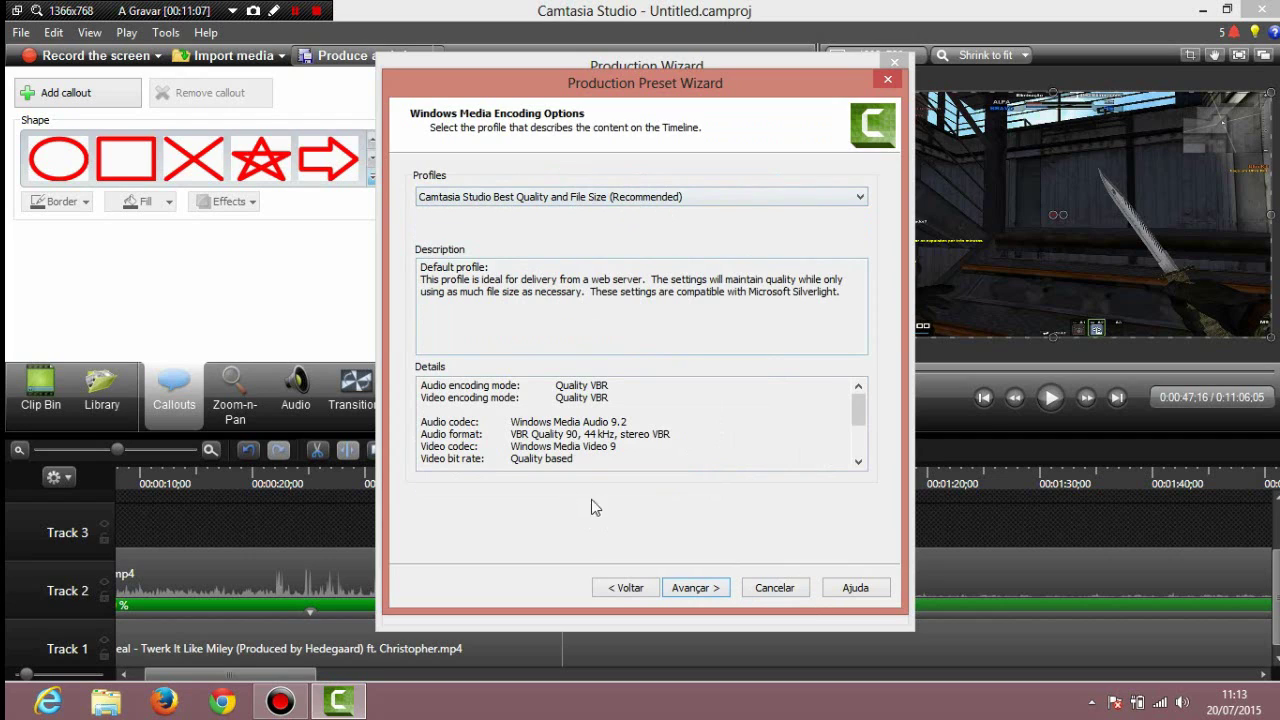
{"action": "left_click", "coordinate": [686, 588]}
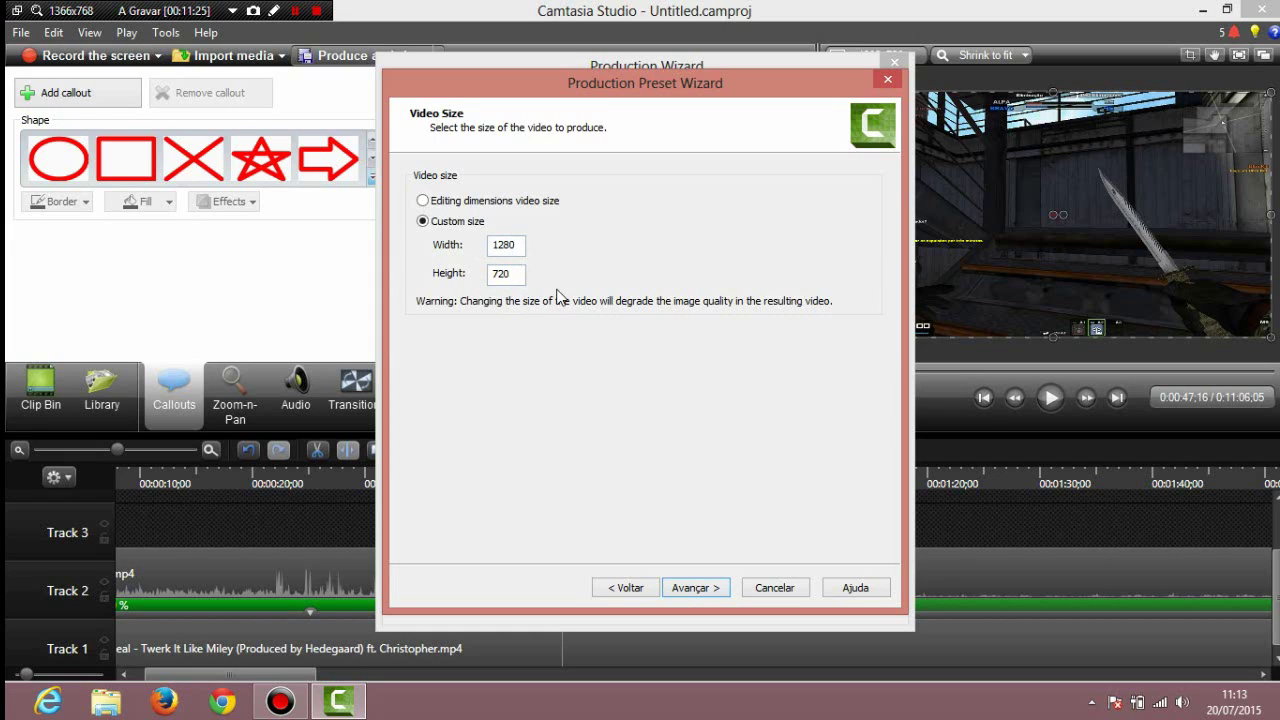
Compare the editing dimensions option with the custom size, use the custom size of 1280 x 720, and continue to the video options.
{"action": "left_click", "coordinate": [422, 200]}
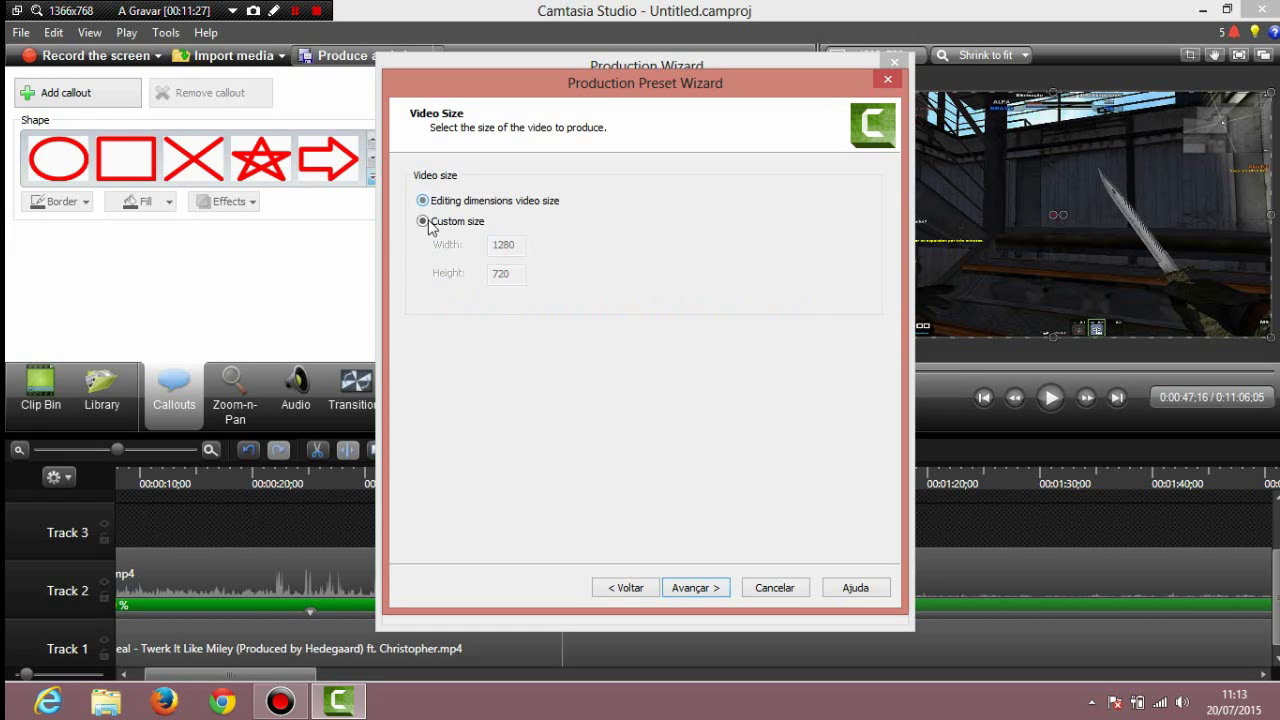
{"action": "left_click", "coordinate": [422, 221]}
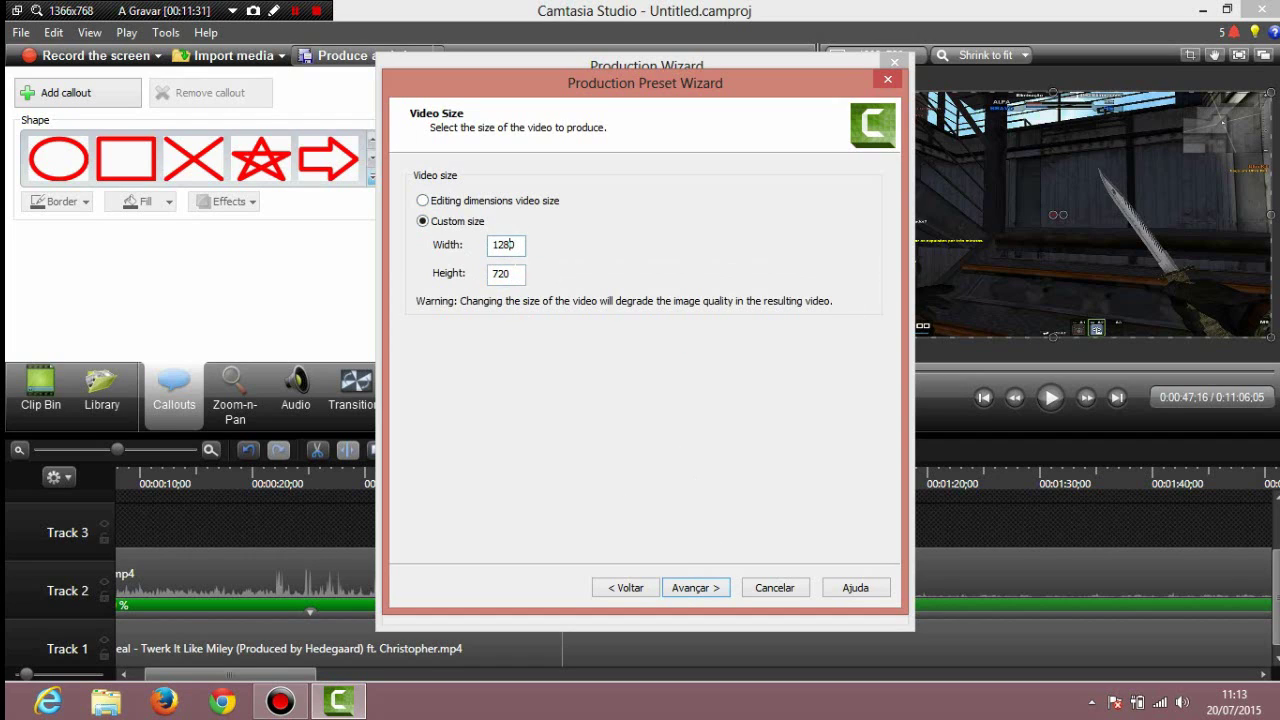
{"action": "left_click", "coordinate": [690, 588]}
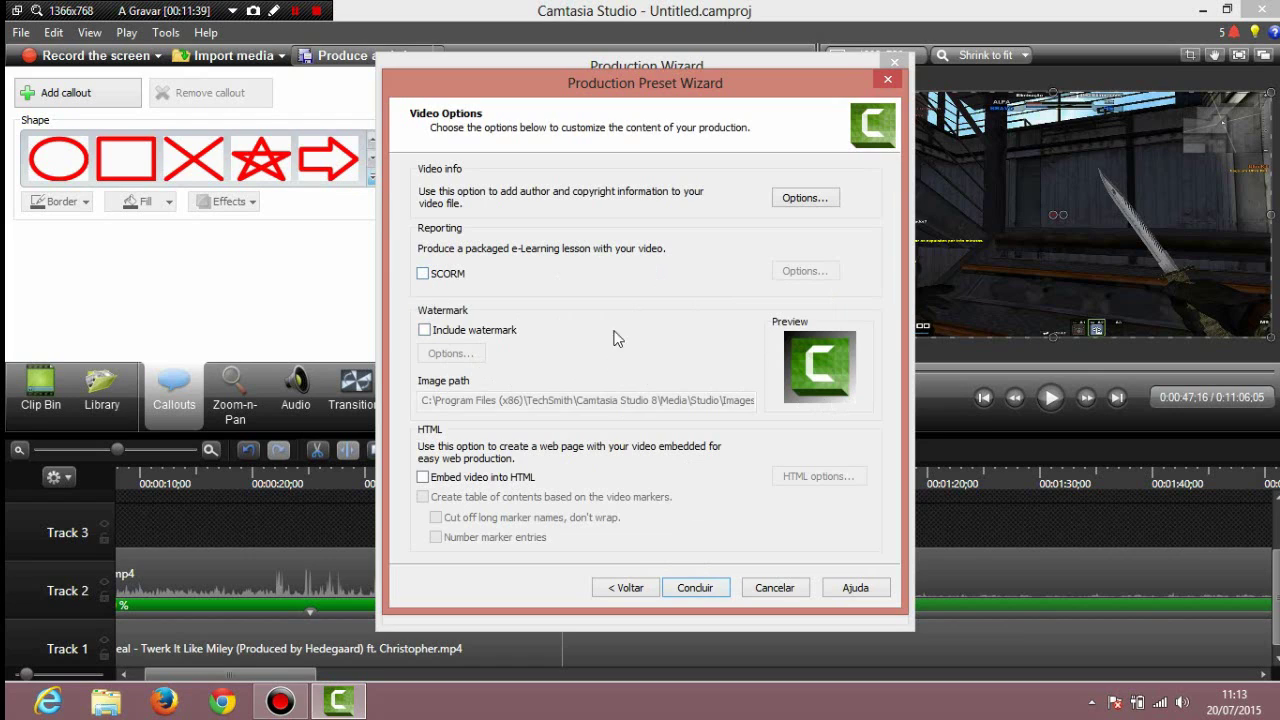
Try the watermark and Embed video into HTML options, turn both off again, and finish creating the preset.
{"action": "left_click", "coordinate": [424, 330]}
{"action": "left_click", "coordinate": [425, 331]}
{"action": "left_click", "coordinate": [423, 478]}
{"action": "left_click", "coordinate": [423, 478]}
{"action": "left_click", "coordinate": [690, 588]}
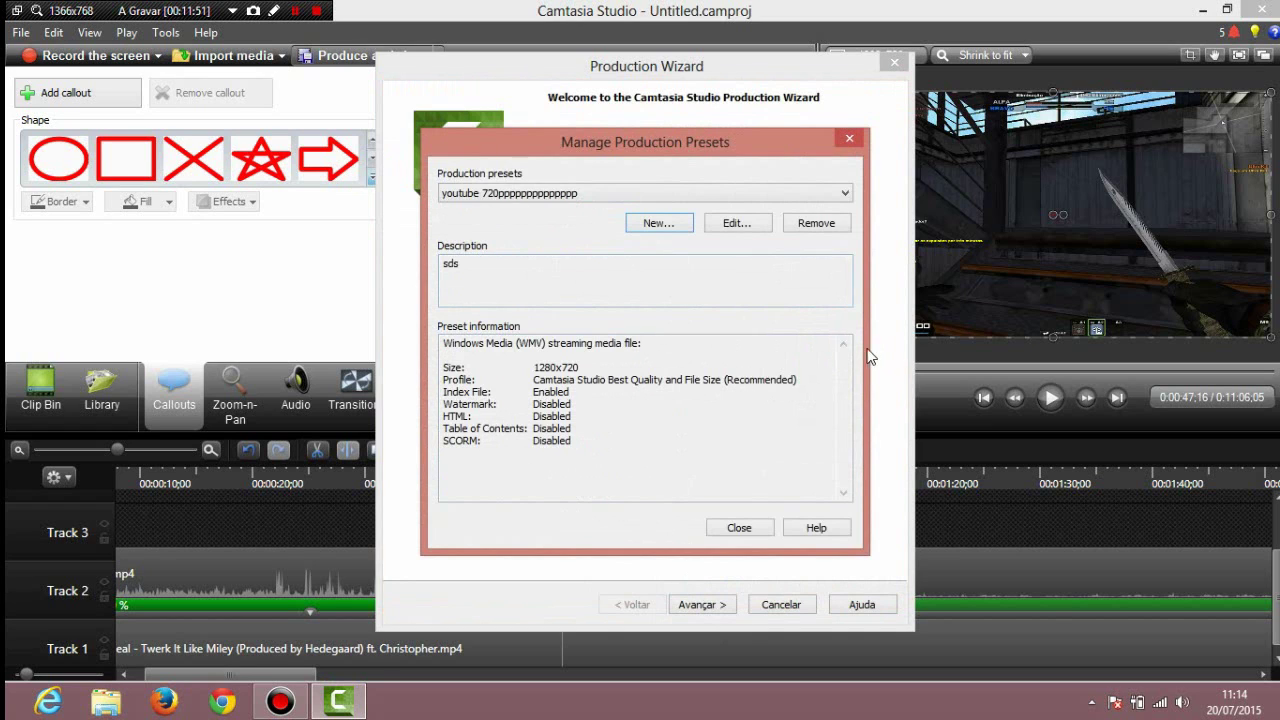
Close the preset manager, choose the youtube 720pppppppppppppp preset for production, and continue to the production name and folder settings.
{"action": "left_click", "coordinate": [740, 530]}
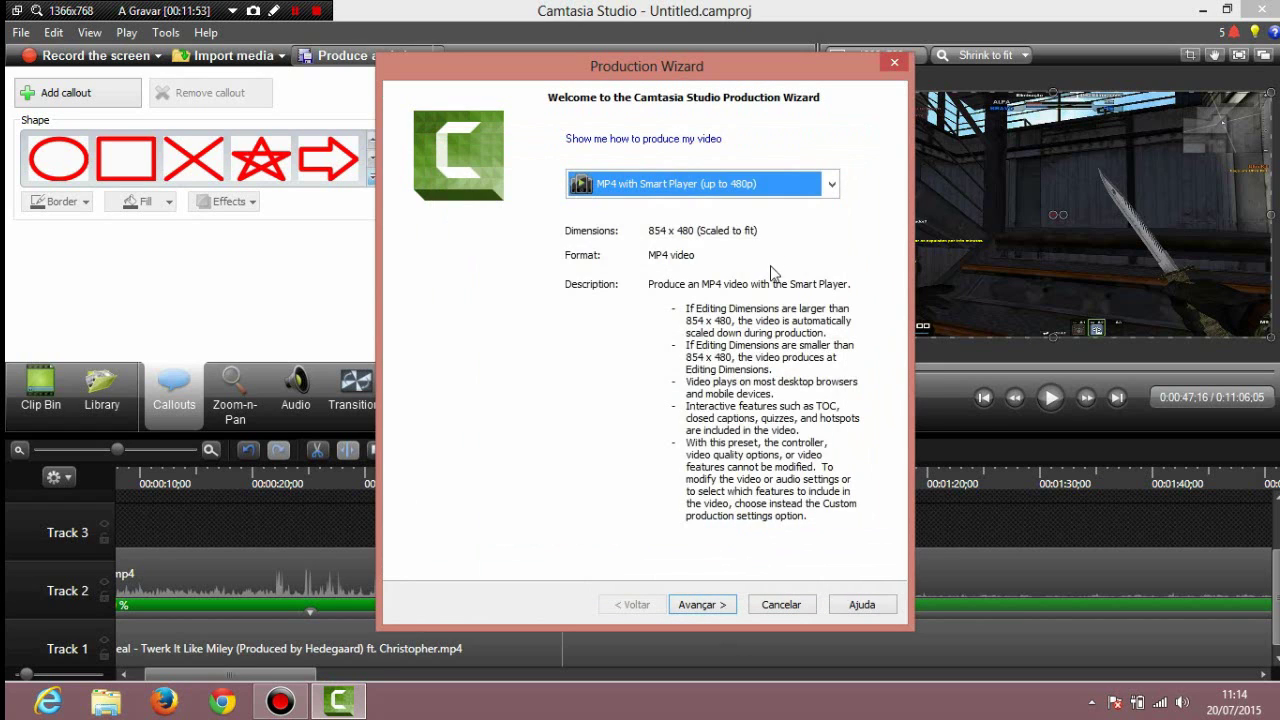
{"action": "left_click", "coordinate": [829, 189]}
{"action": "left_click", "coordinate": [679, 577]}
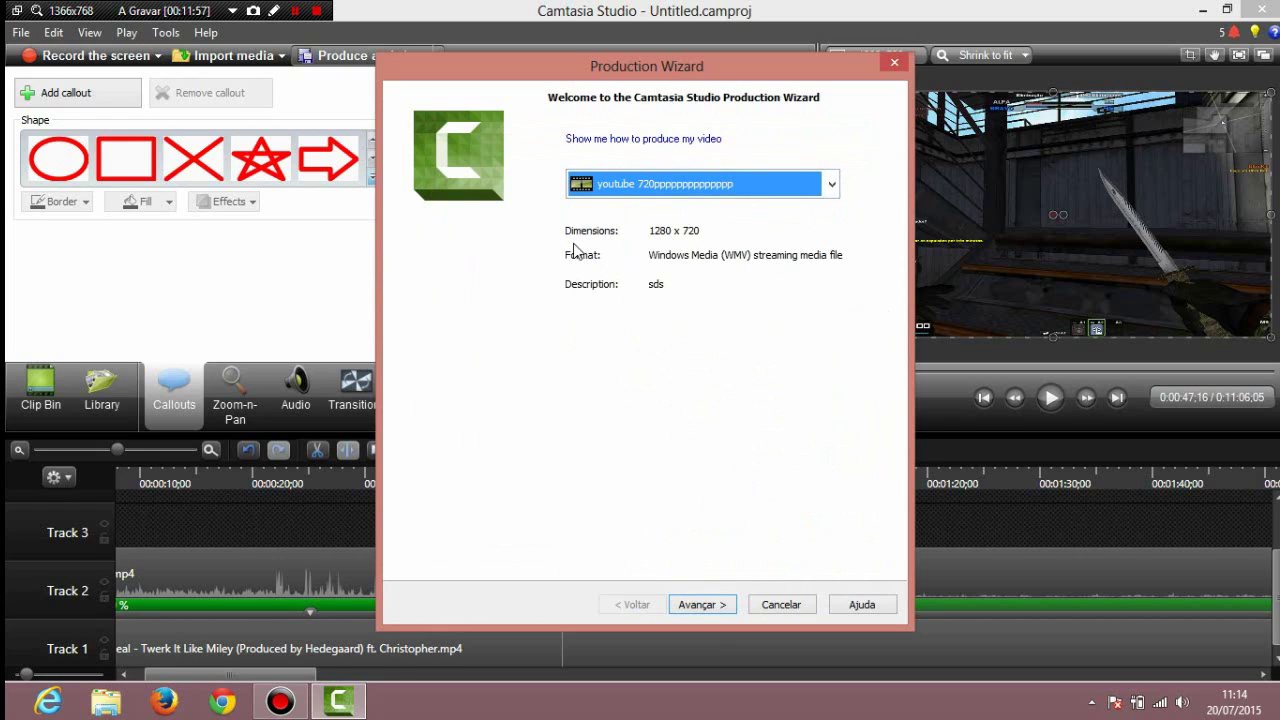
{"action": "left_click", "coordinate": [700, 605]}
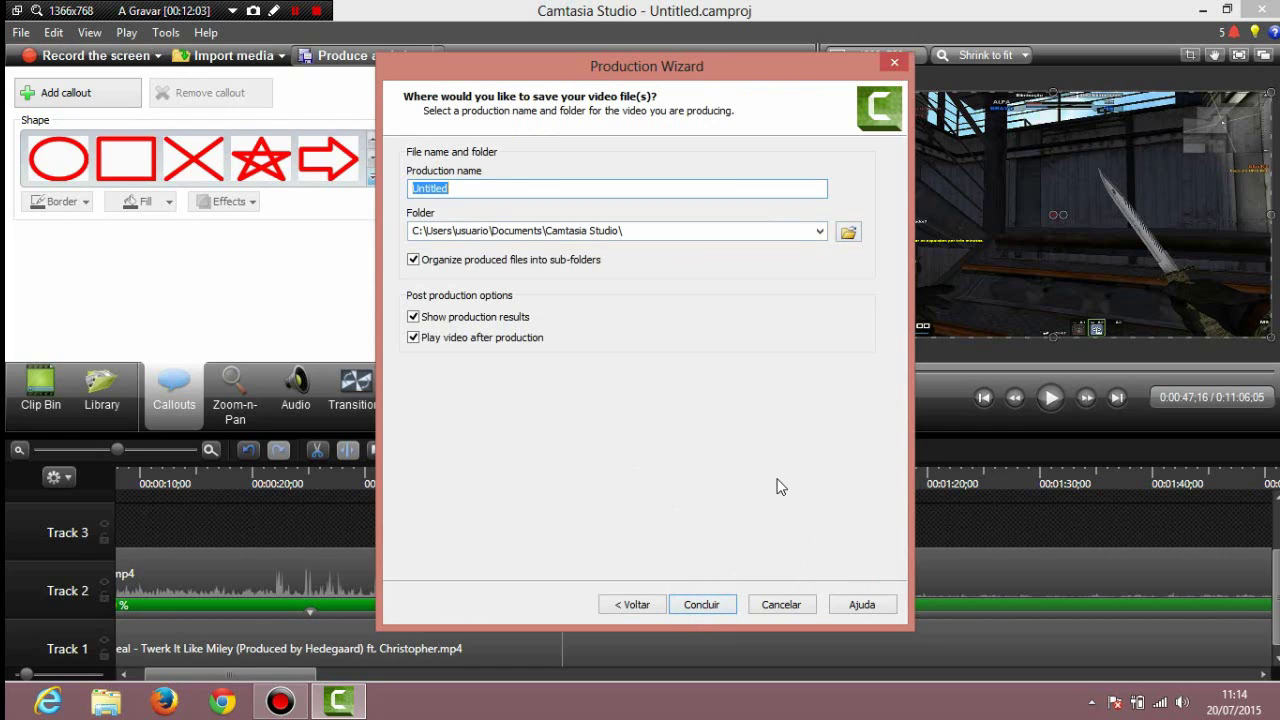
Return to the preset selection, review the available production presets, and close the Production Wizard without producing the video.
{"action": "left_click", "coordinate": [634, 605]}
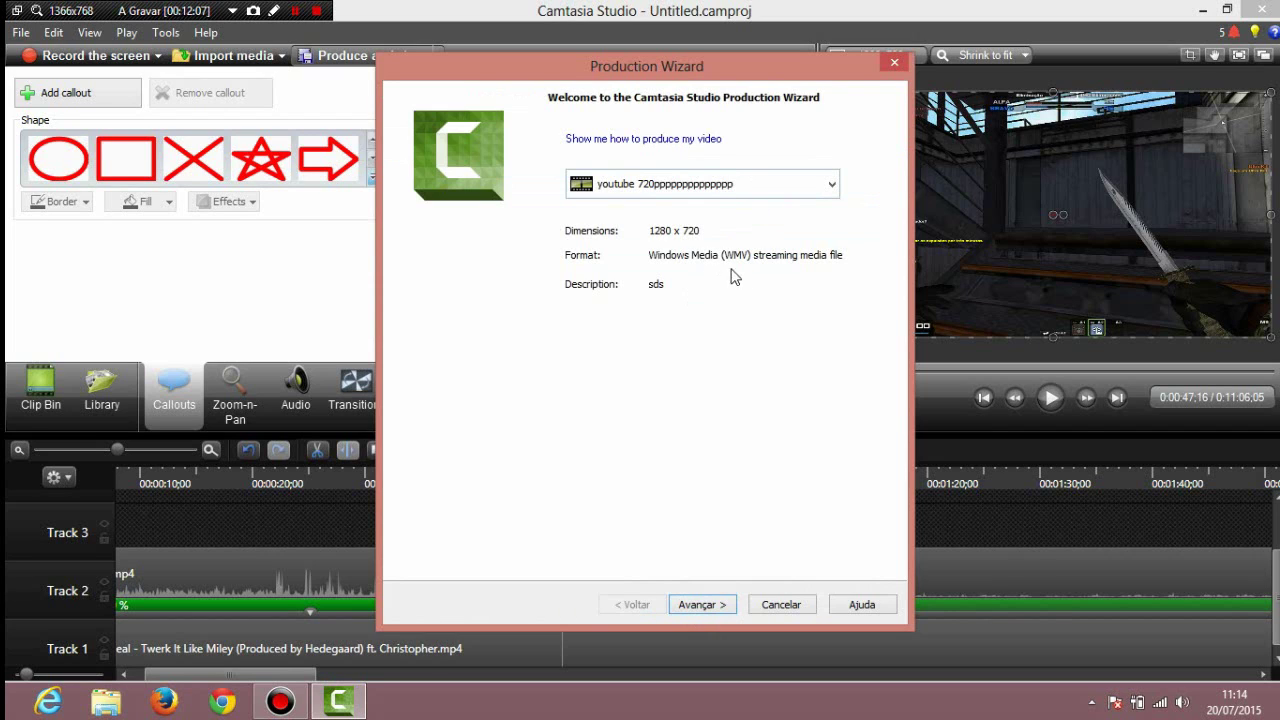
{"action": "left_click", "coordinate": [826, 194]}
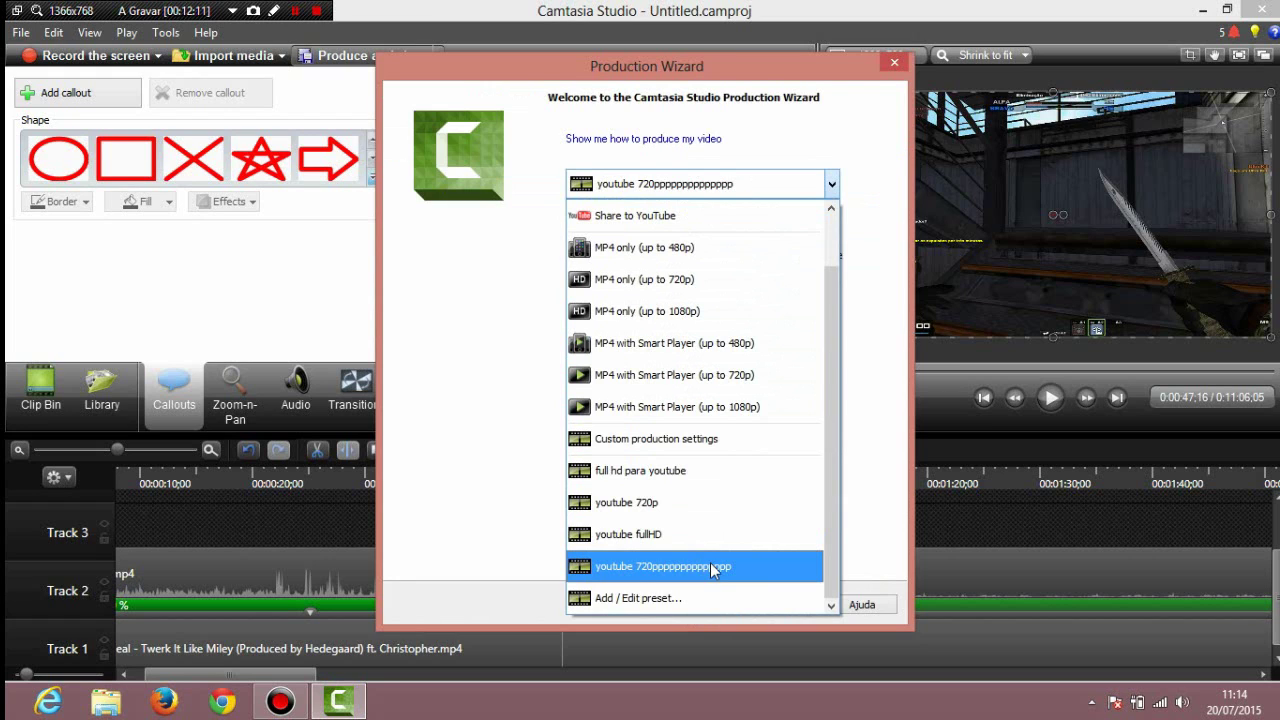
{"action": "left_click", "coordinate": [862, 490]}
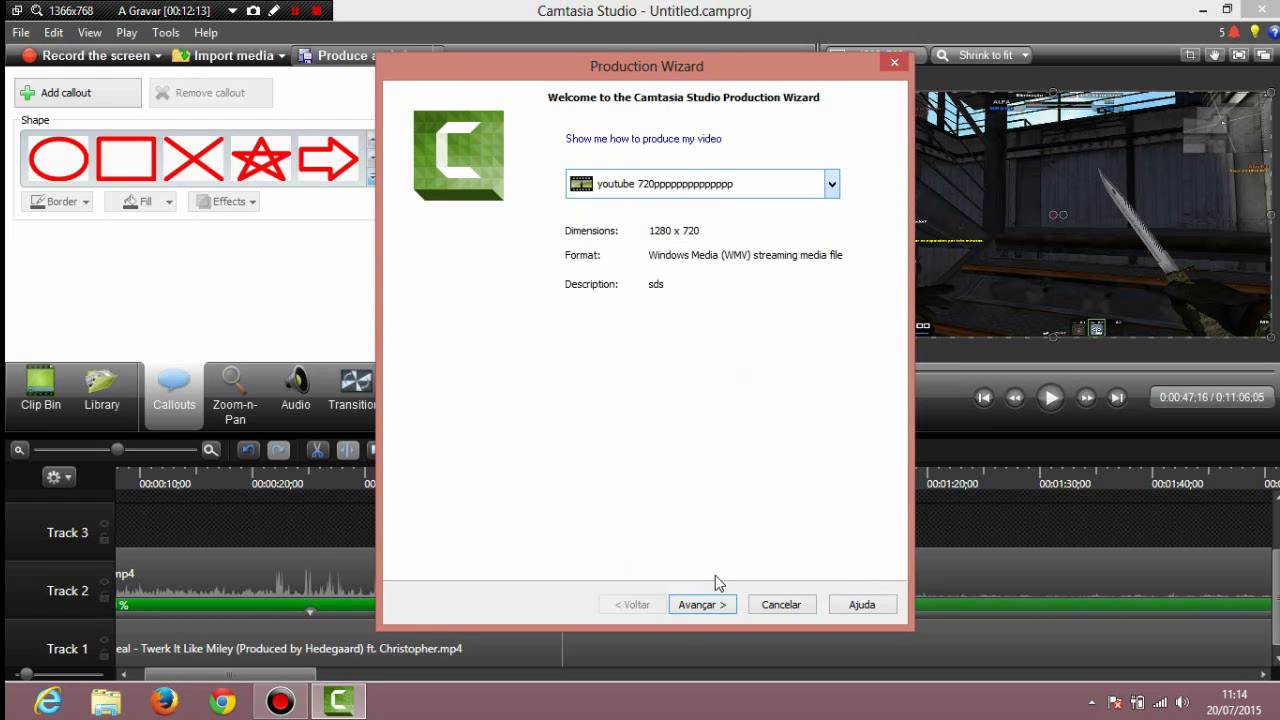
{"action": "left_click", "coordinate": [831, 184]}
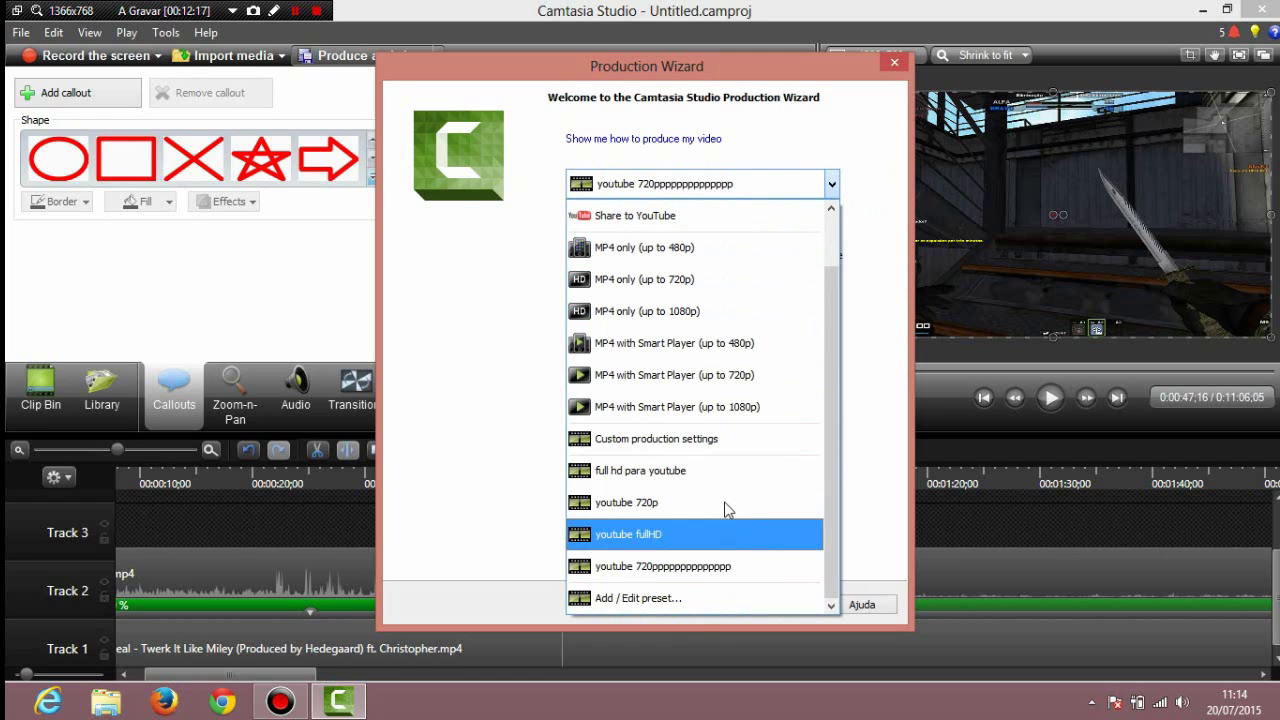
{"action": "left_click", "coordinate": [899, 104]}
{"action": "left_click", "coordinate": [894, 63]}
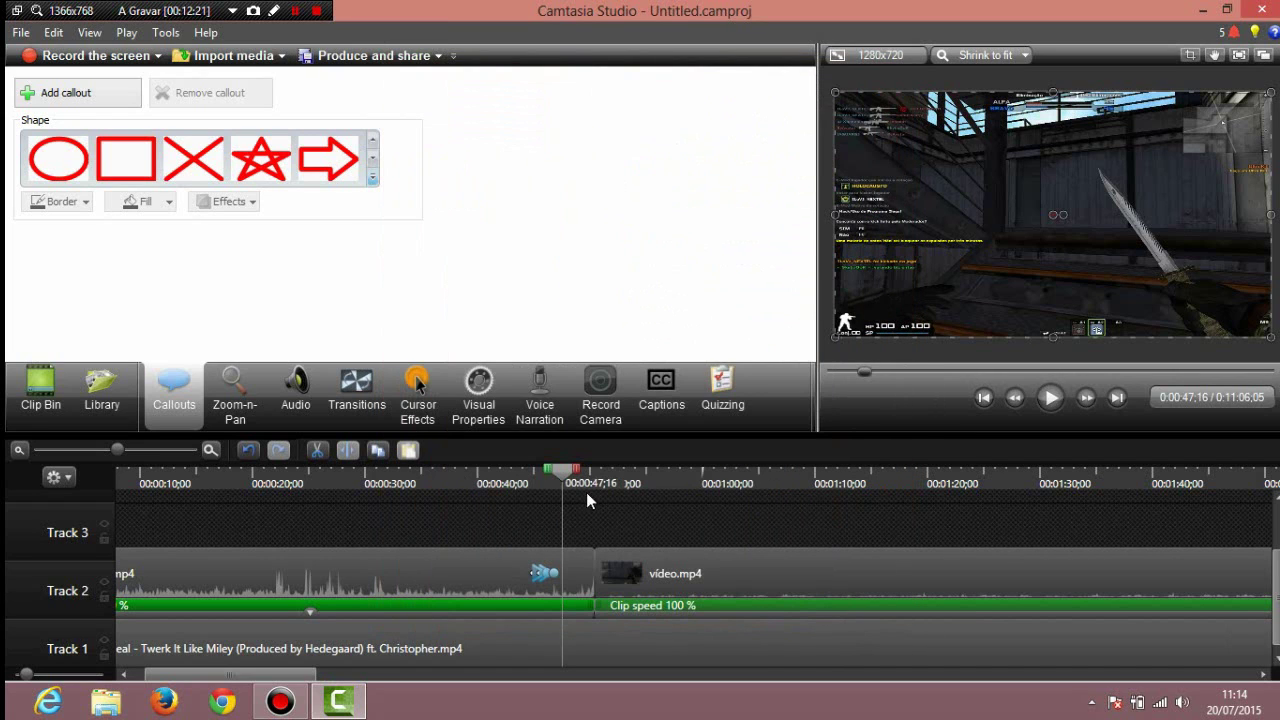
Move the playhead to 0:00:03;26 near the beginning of the timeline and slightly narrow the tools area beside the preview.
{"action": "left_click_drag", "start_coordinate": [572, 481], "coordinate": [95, 505]}
{"action": "left_click_drag", "start_coordinate": [184, 676], "coordinate": [172, 676]}
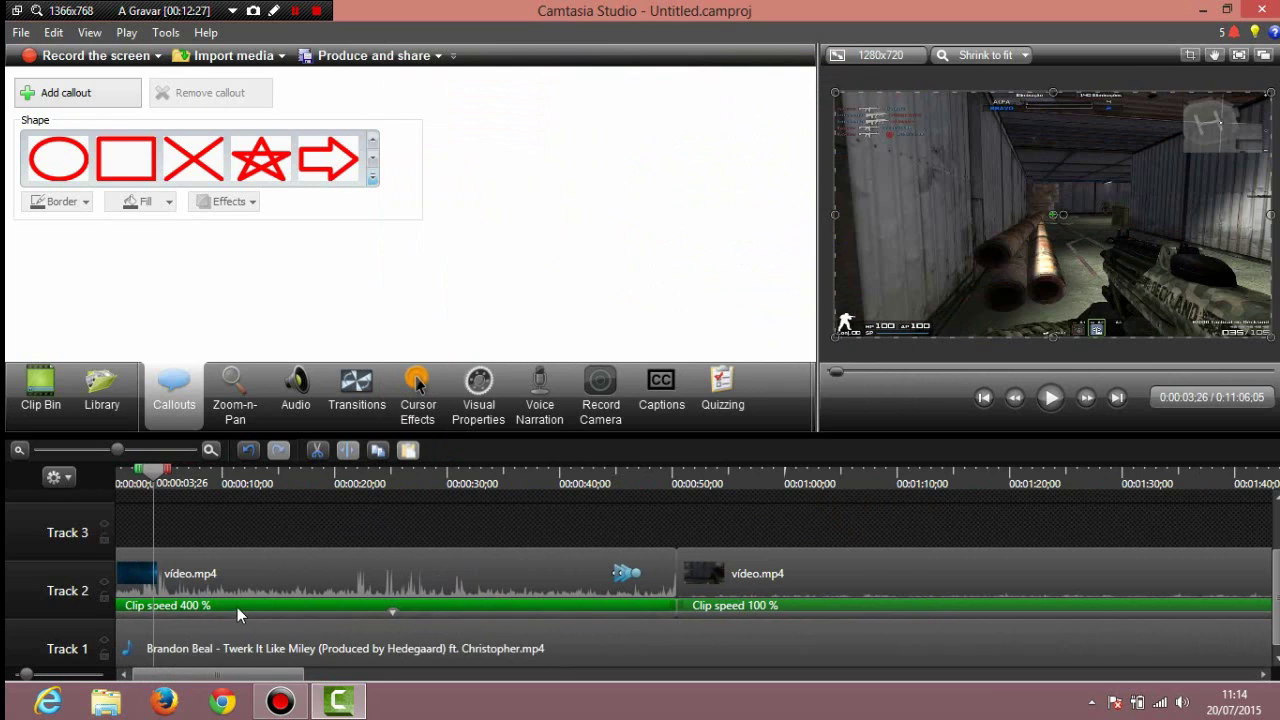
{"action": "left_click_drag", "start_coordinate": [180, 676], "coordinate": [173, 676]}
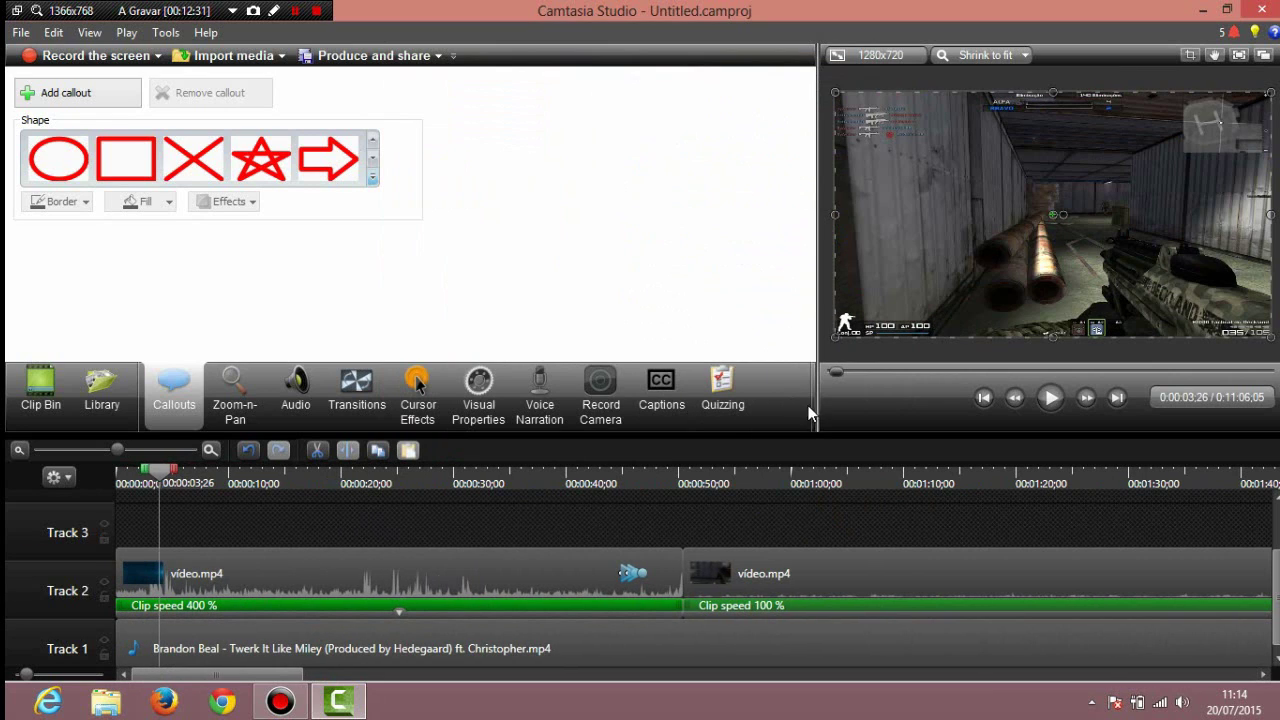
{"action": "mouse_move", "coordinate": [816, 397]}
{"action": "left_mouse_down"}
{"action": "mouse_move", "coordinate": [852, 397]}
{"action": "mouse_move", "coordinate": [815, 399]}
{"action": "left_mouse_up"}
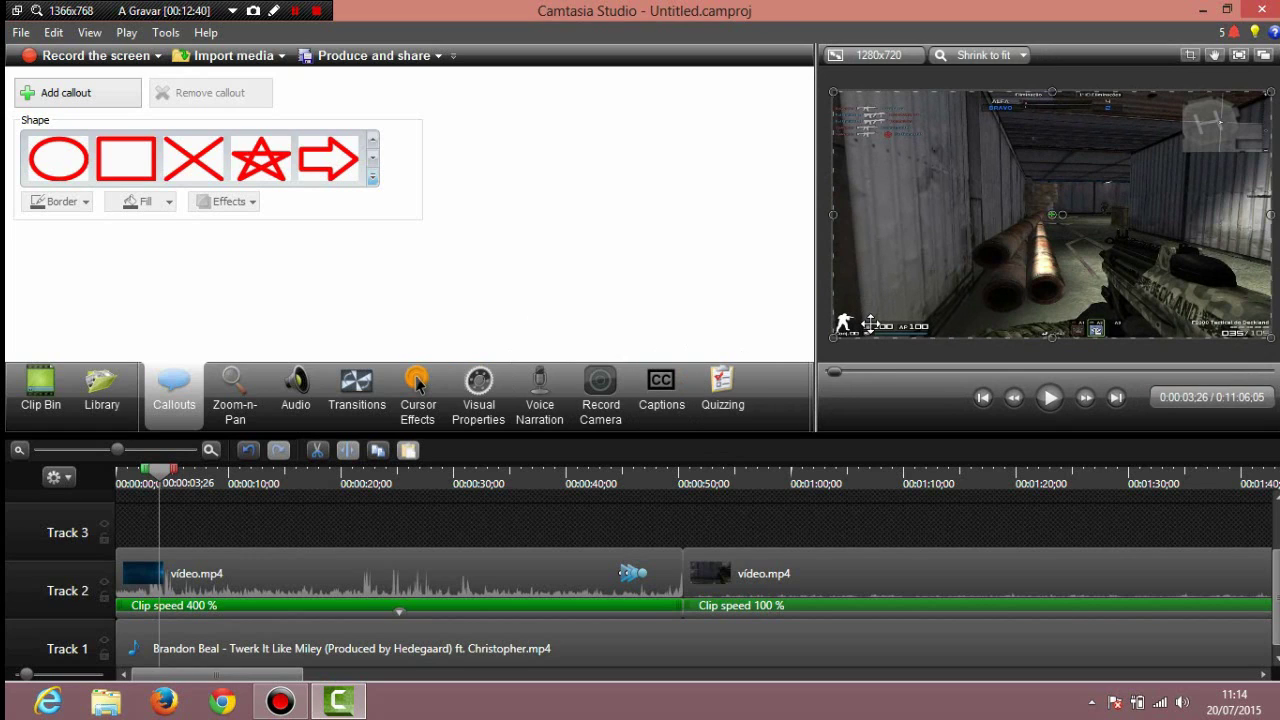
Select the first video clip on Track 2 and move the playhead to its end at 0:00:50;13.
{"action": "left_click", "coordinate": [934, 245]}
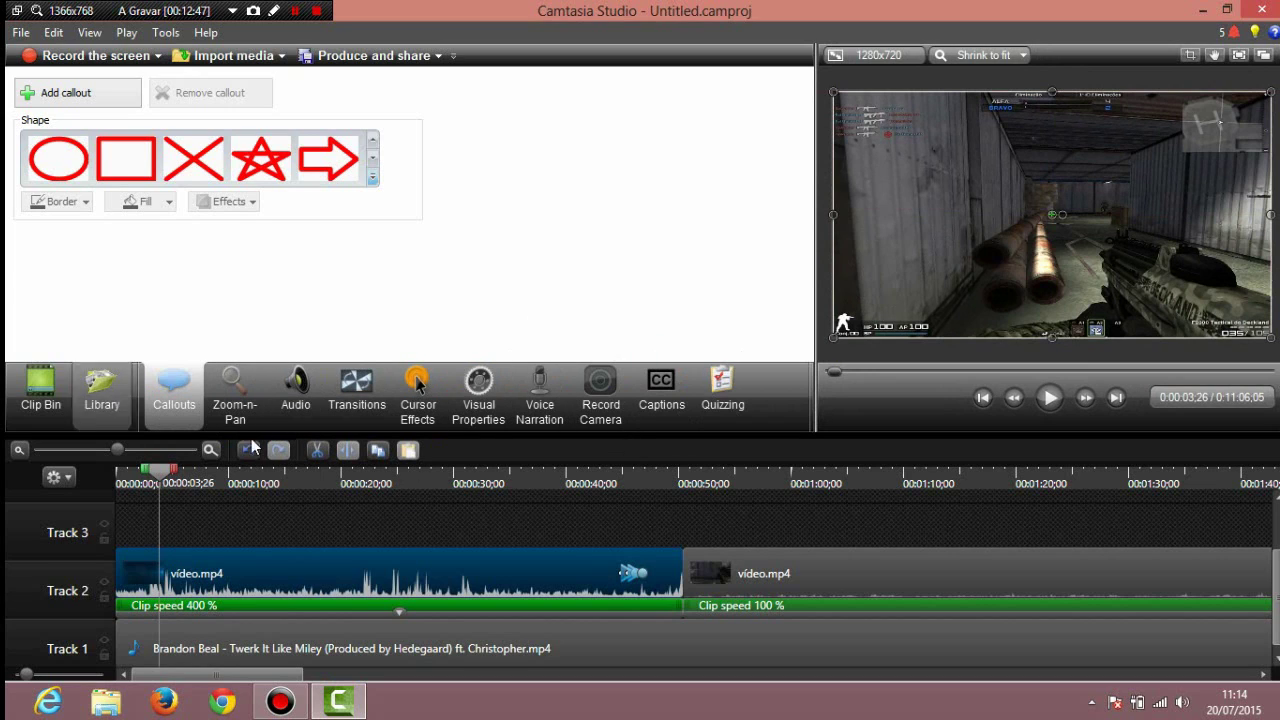
{"action": "left_click_drag", "start_coordinate": [165, 483], "coordinate": [683, 483]}
{"action": "left_click", "coordinate": [447, 673]}
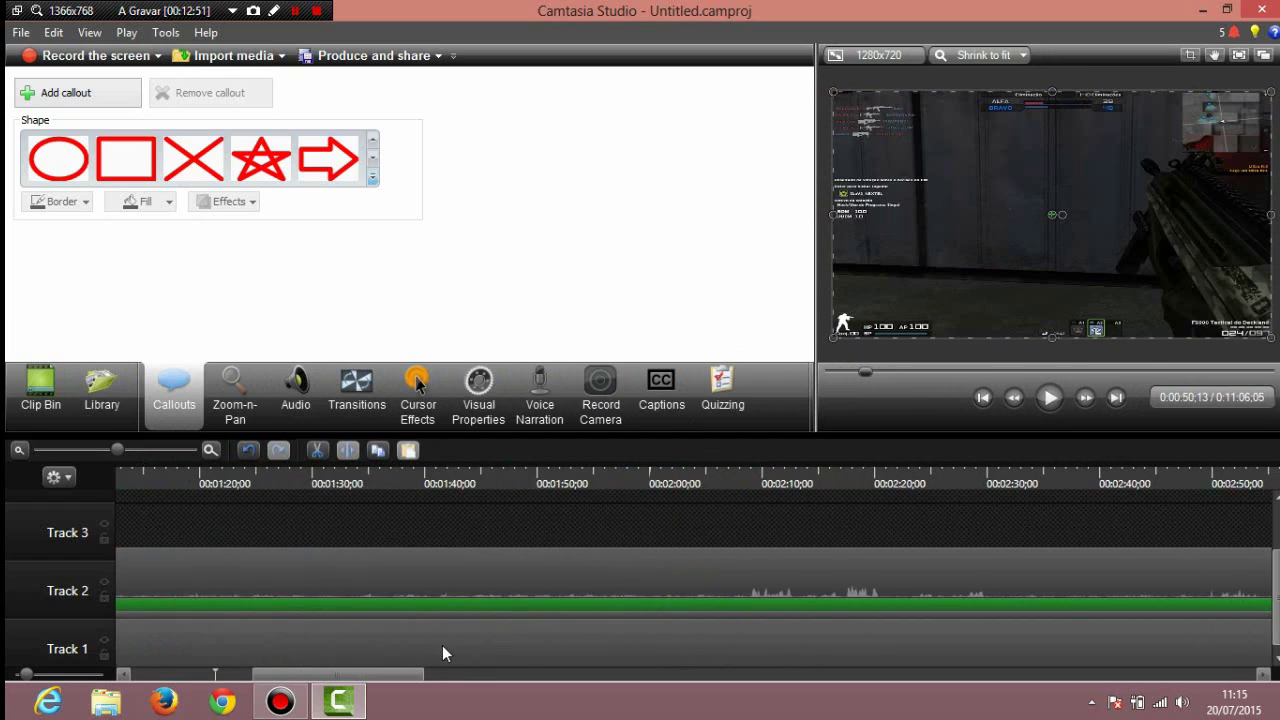
{"action": "left_click_drag", "start_coordinate": [422, 682], "coordinate": [230, 682]}
Look through the cursor effects, transitions and visual properties tools, and open the media library.
{"action": "left_click", "coordinate": [405, 405]}
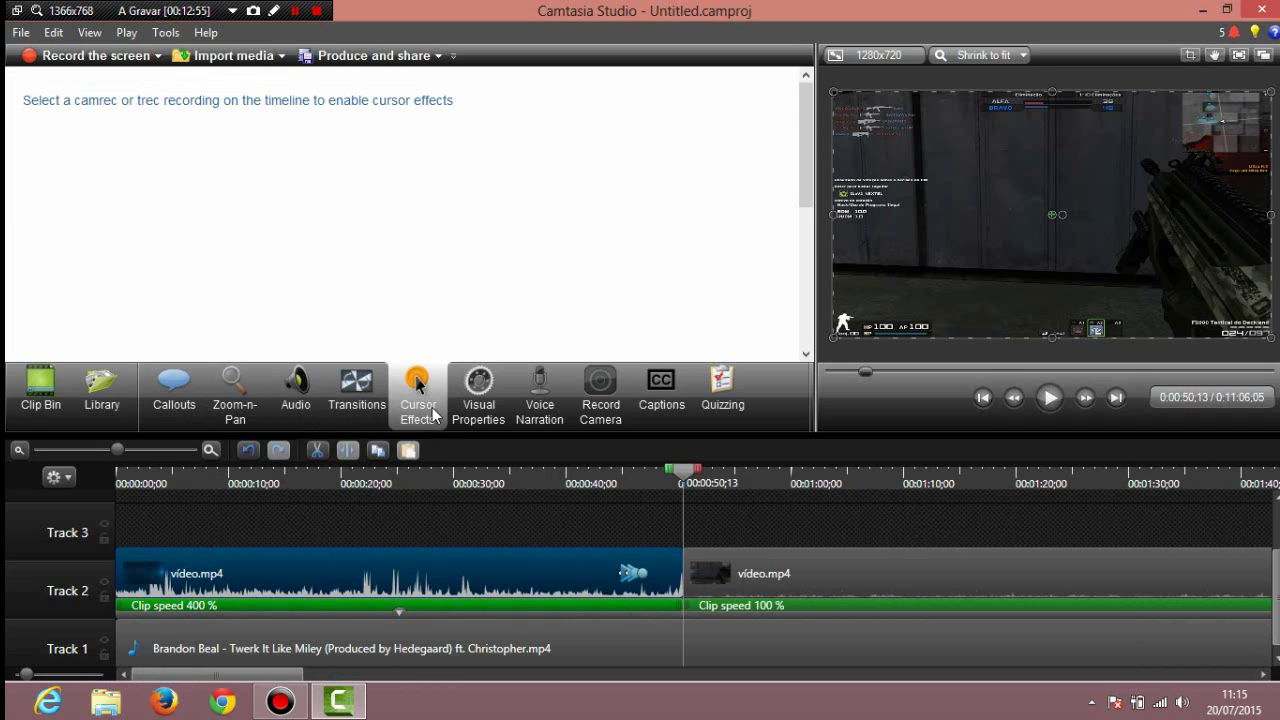
{"action": "left_click", "coordinate": [357, 392]}
{"action": "left_click", "coordinate": [479, 392]}
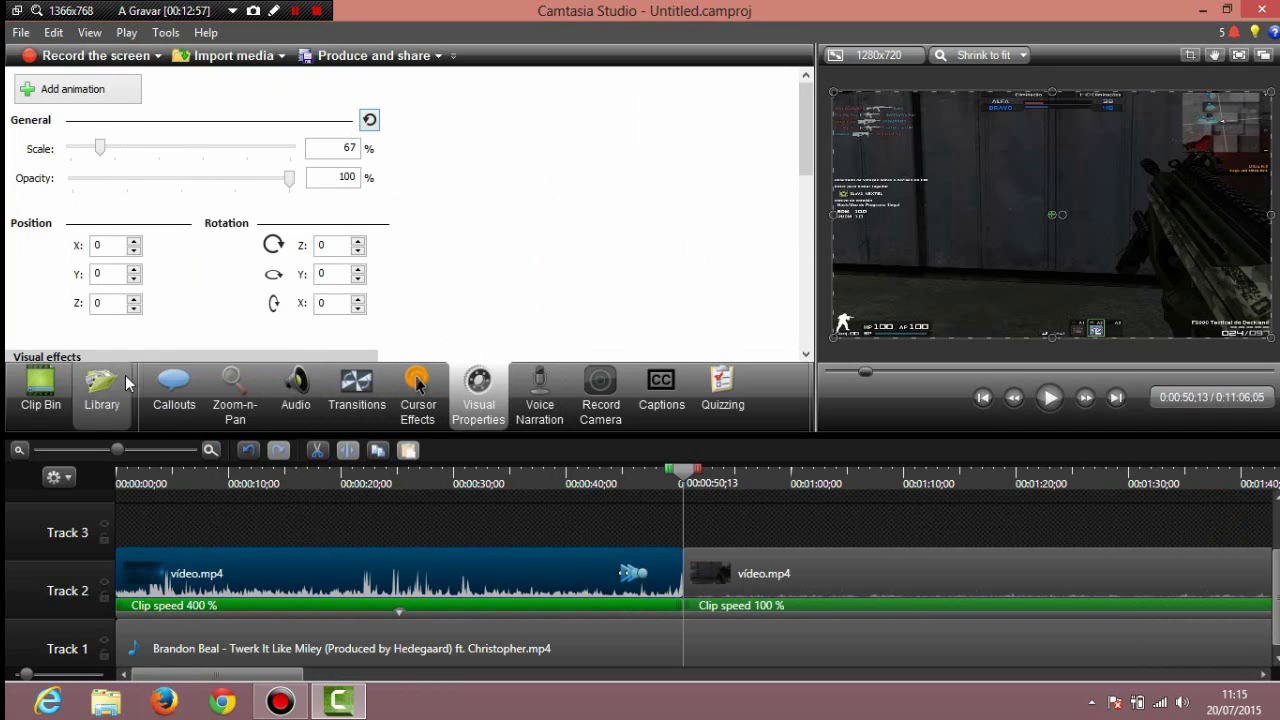
{"action": "left_click", "coordinate": [100, 395]}
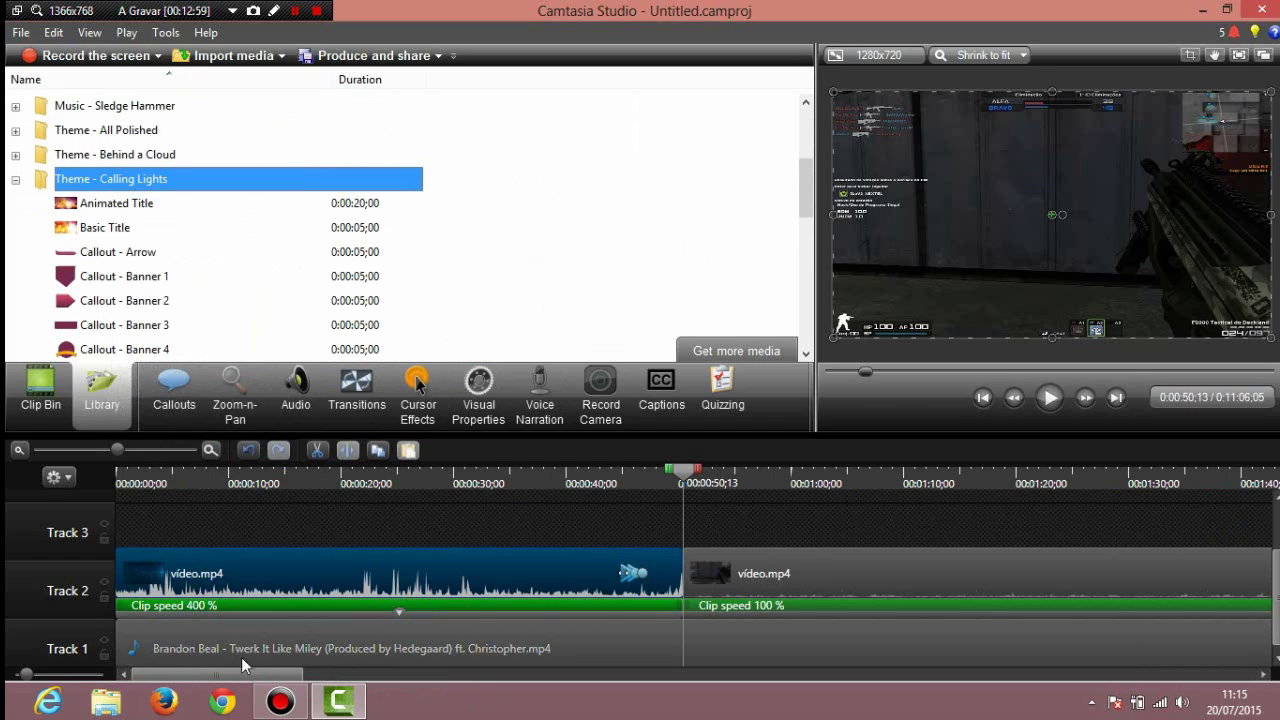
Expand the Music - Sledge Hammer folder in the library and look through its Short, Medium and Long tracks.
{"action": "left_click_drag", "start_coordinate": [255, 675], "coordinate": [1108, 614]}
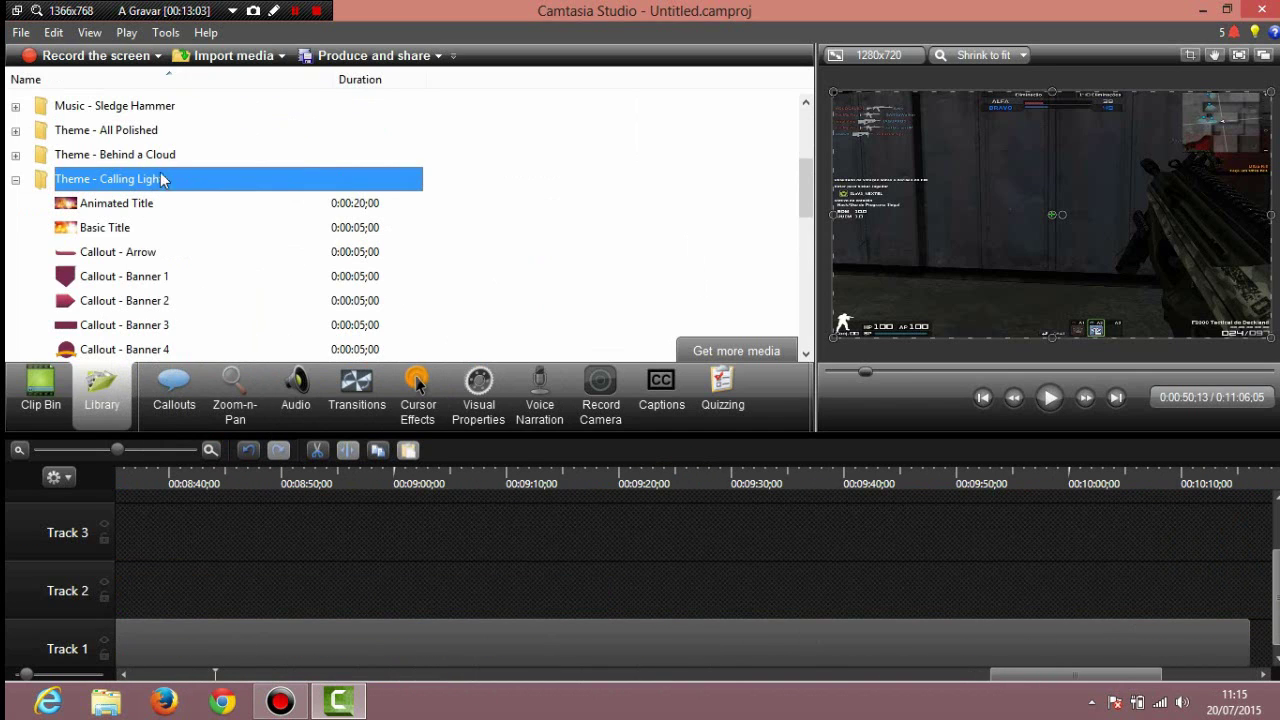
{"action": "left_click", "coordinate": [126, 110]}
{"action": "double_click", "coordinate": [126, 110]}
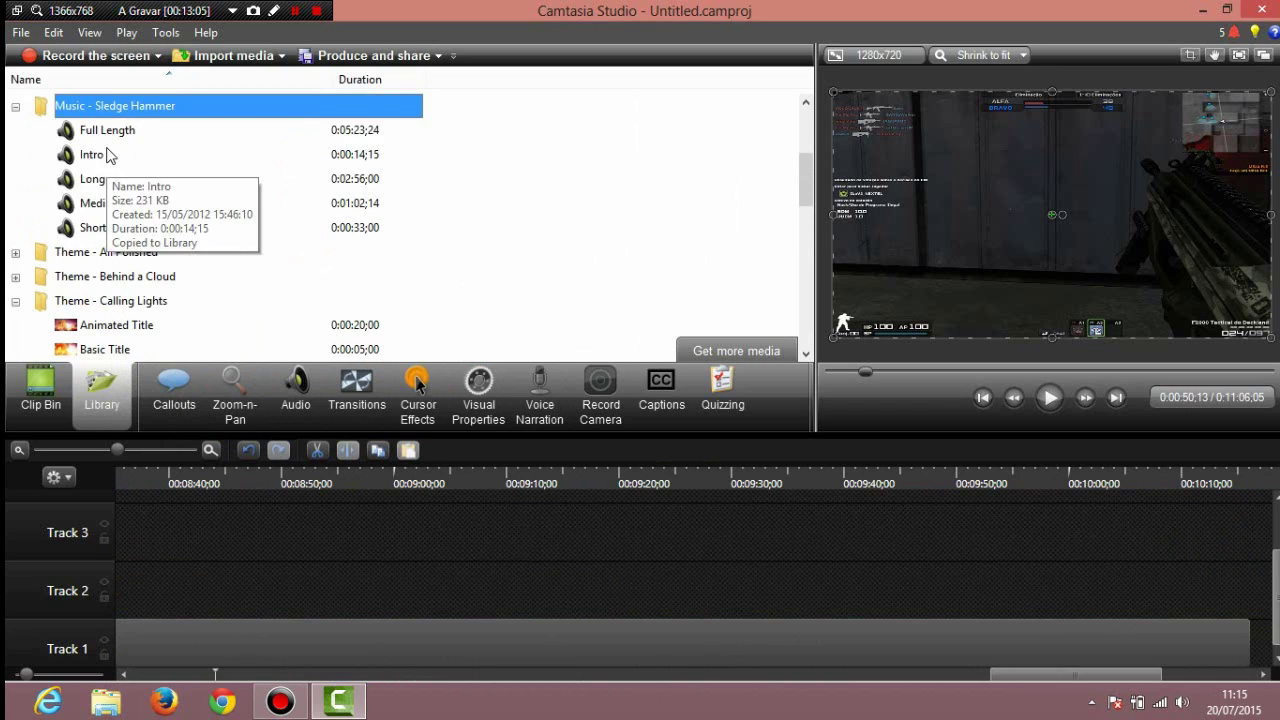
{"action": "left_click", "coordinate": [88, 178]}
{"action": "left_click", "coordinate": [113, 229]}
{"action": "left_click", "coordinate": [106, 203]}
{"action": "left_click", "coordinate": [104, 179]}
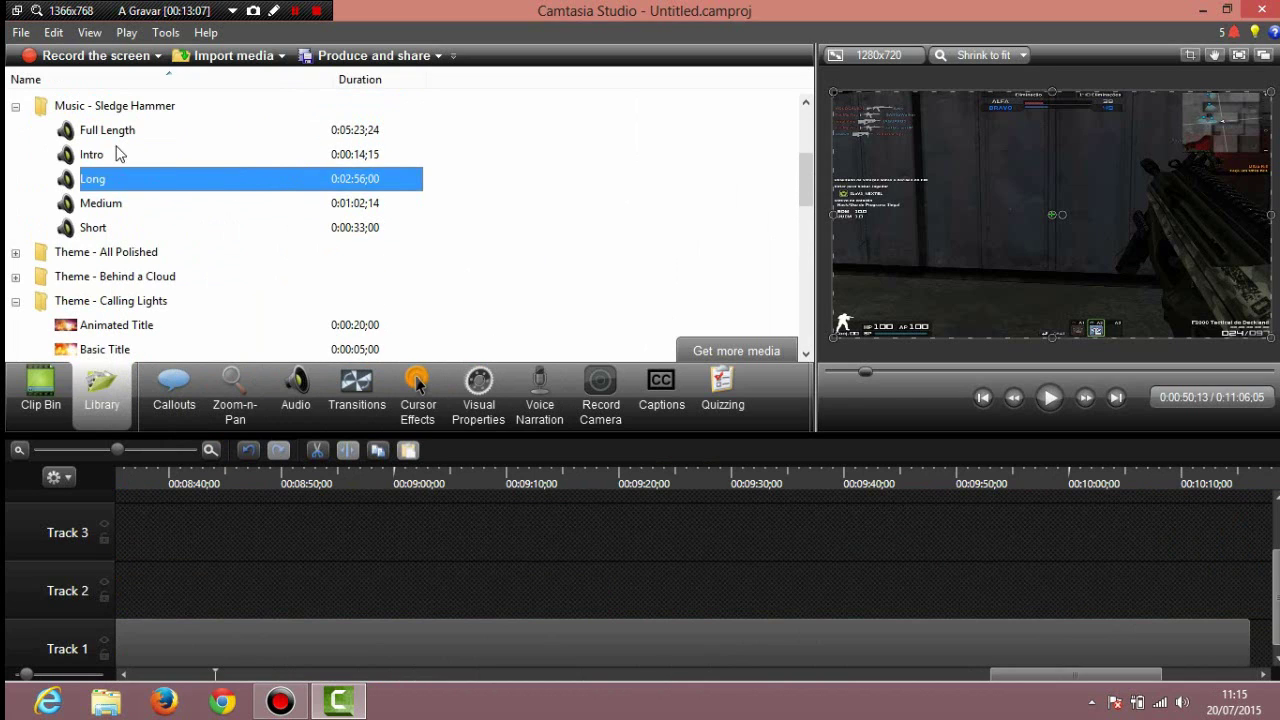
Look at the Intro and Full Length tracks, play a short music preview, and collapse the Music - Sledge Hammer folder.
{"action": "left_click", "coordinate": [112, 155]}
{"action": "left_click", "coordinate": [107, 131]}
{"action": "left_click", "coordinate": [1049, 397]}
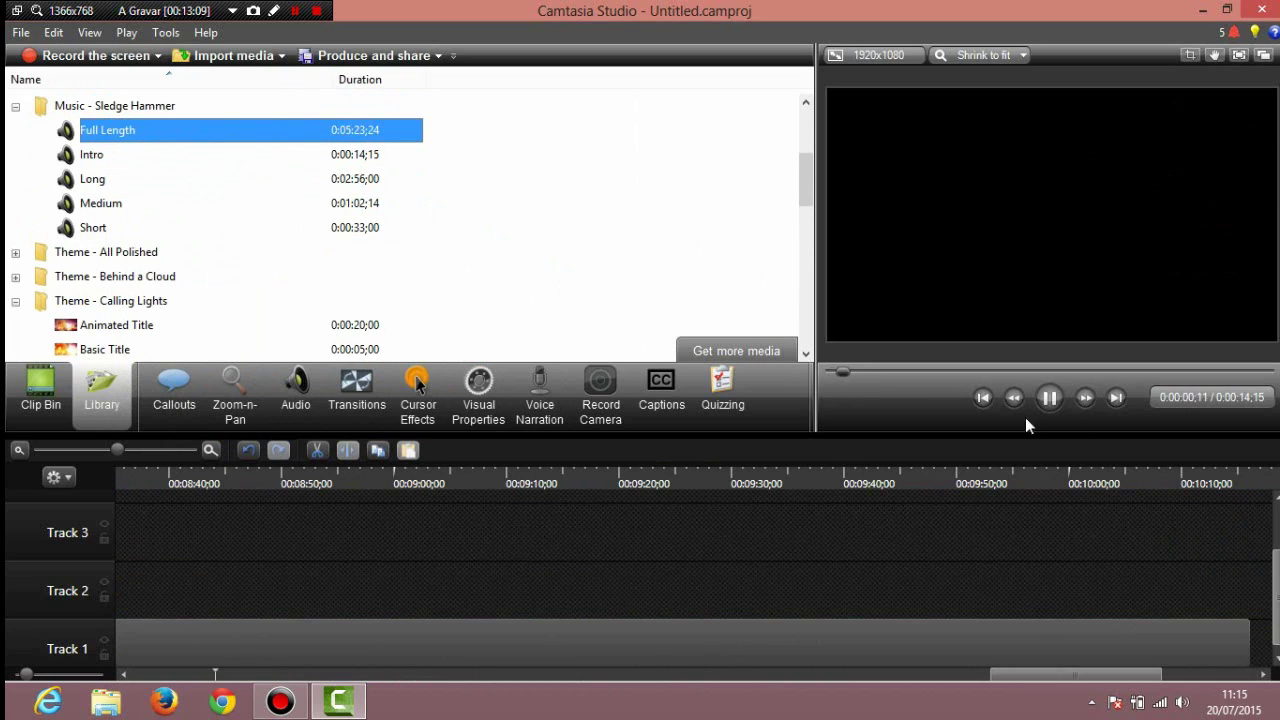
{"action": "left_click", "coordinate": [1058, 401]}
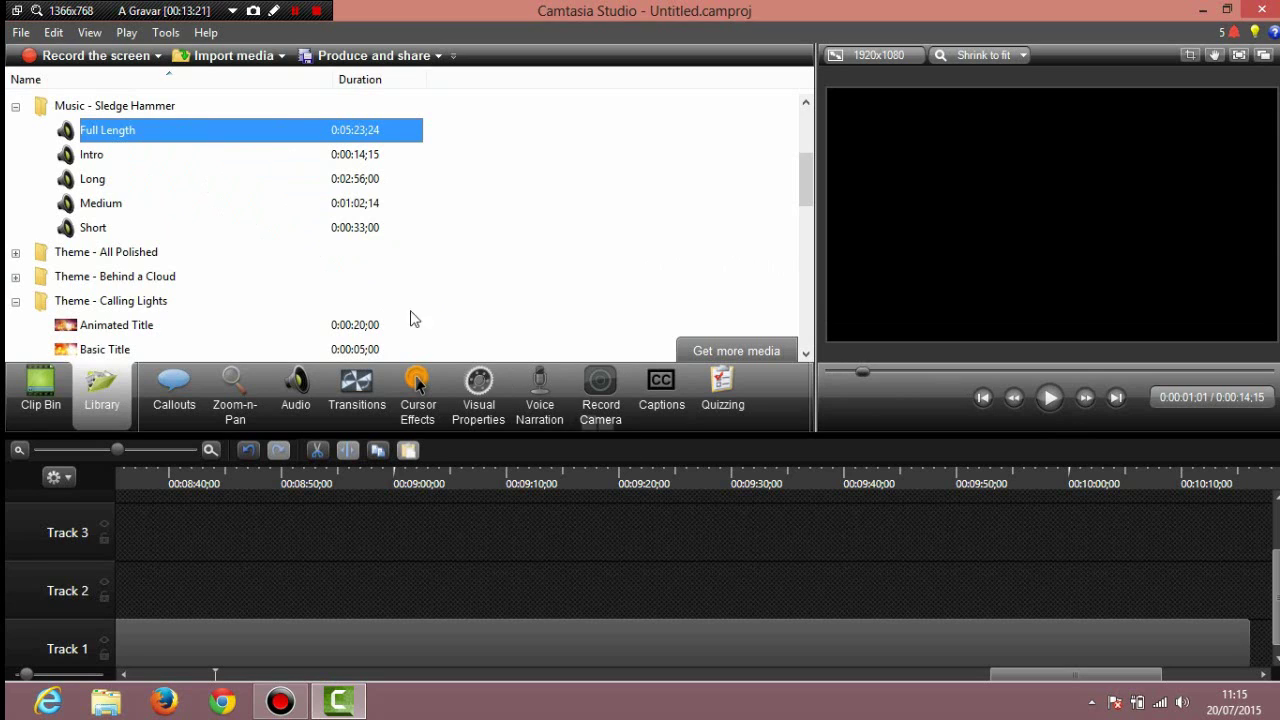
{"action": "double_click", "coordinate": [140, 106]}
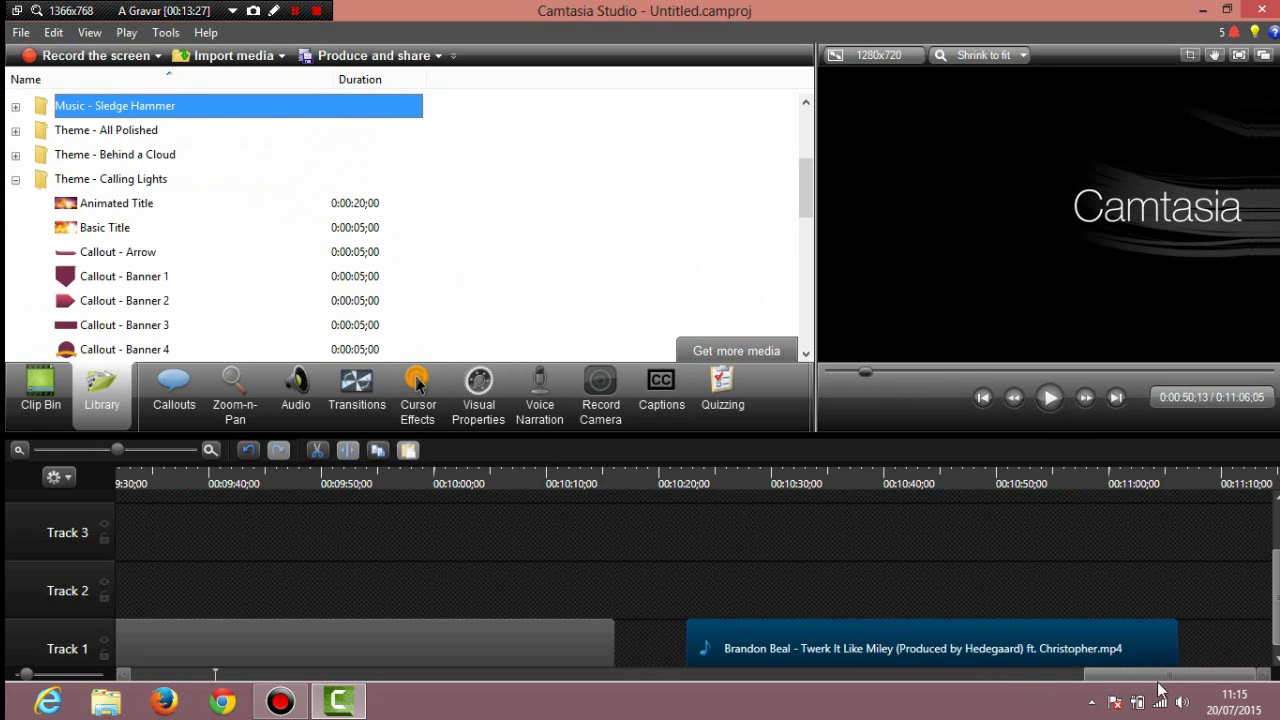
Move the last music clip on Track 1 directly against the clip before it, closing the gap between them.
{"action": "left_click_drag", "start_coordinate": [1092, 641], "coordinate": [985, 582]}
{"action": "left_click_drag", "start_coordinate": [1009, 624], "coordinate": [1015, 637]}
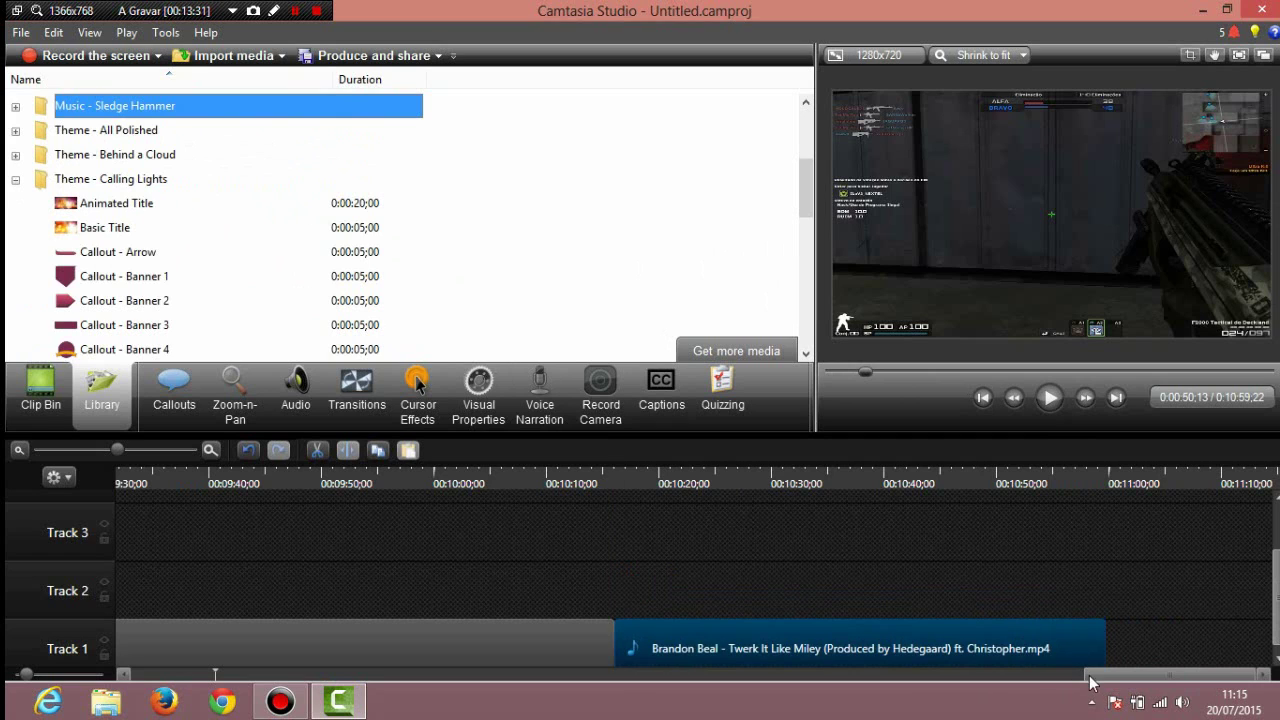
Preview the Animated Title clips from the Calling Lights and Clear Disturbance themes in the library.
{"action": "left_click", "coordinate": [80, 205]}
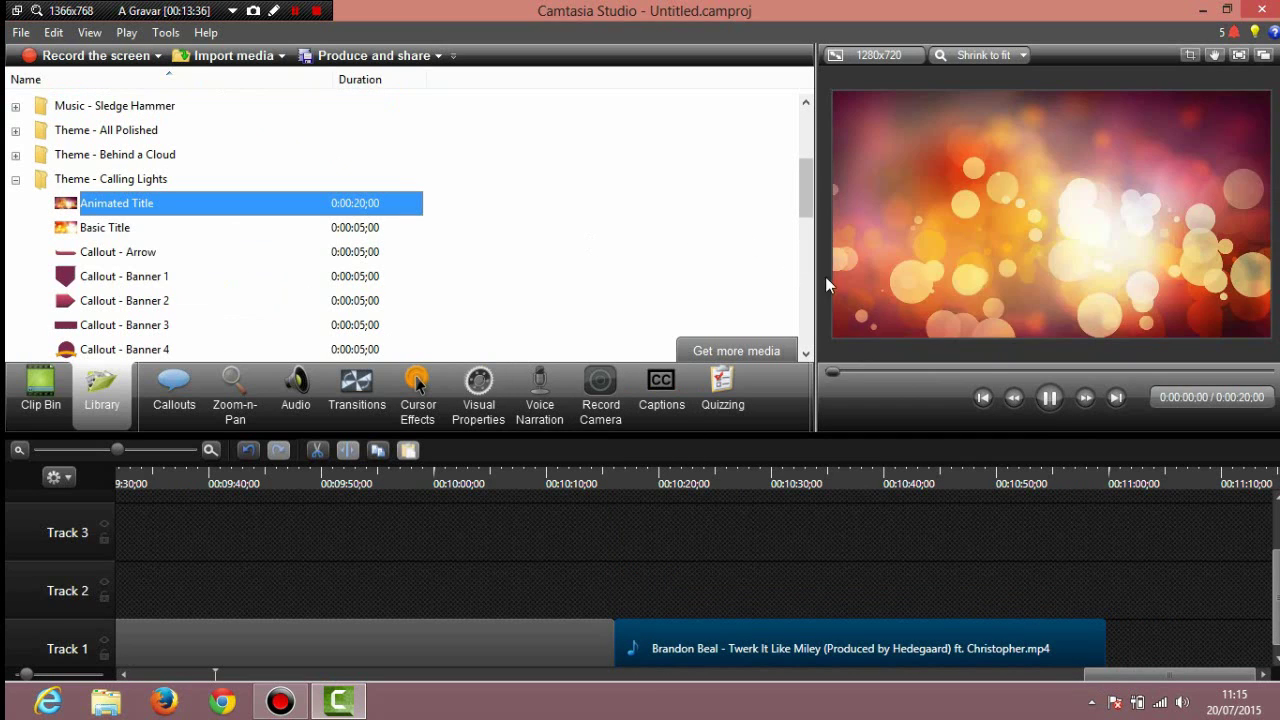
{"action": "left_click", "coordinate": [1050, 400]}
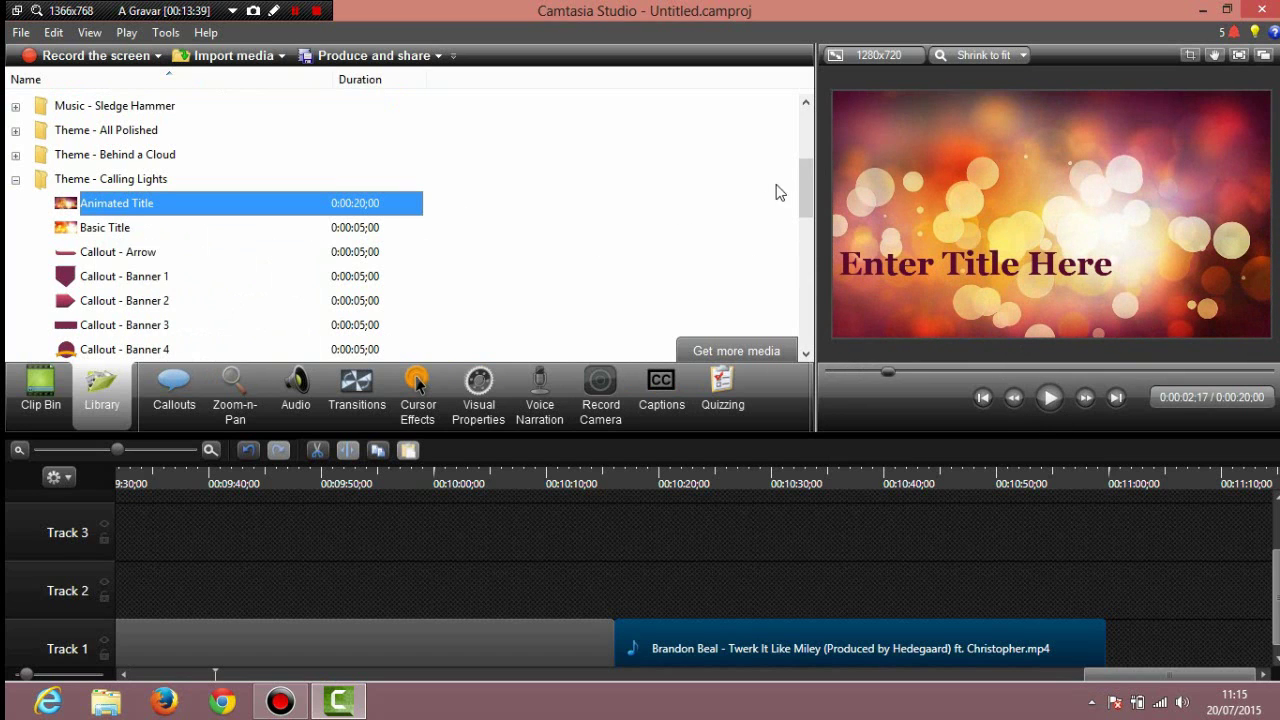
{"action": "left_click_drag", "start_coordinate": [805, 176], "coordinate": [826, 324]}
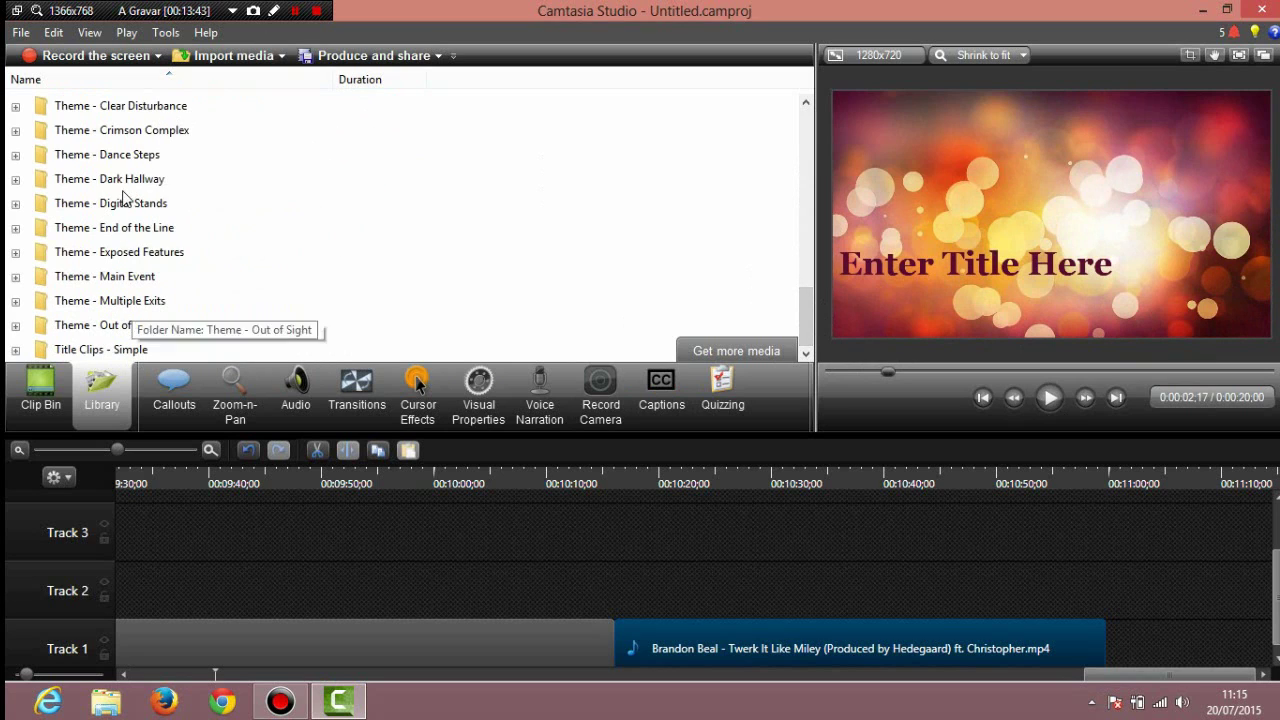
{"action": "left_click_drag", "start_coordinate": [812, 312], "coordinate": [575, 263]}
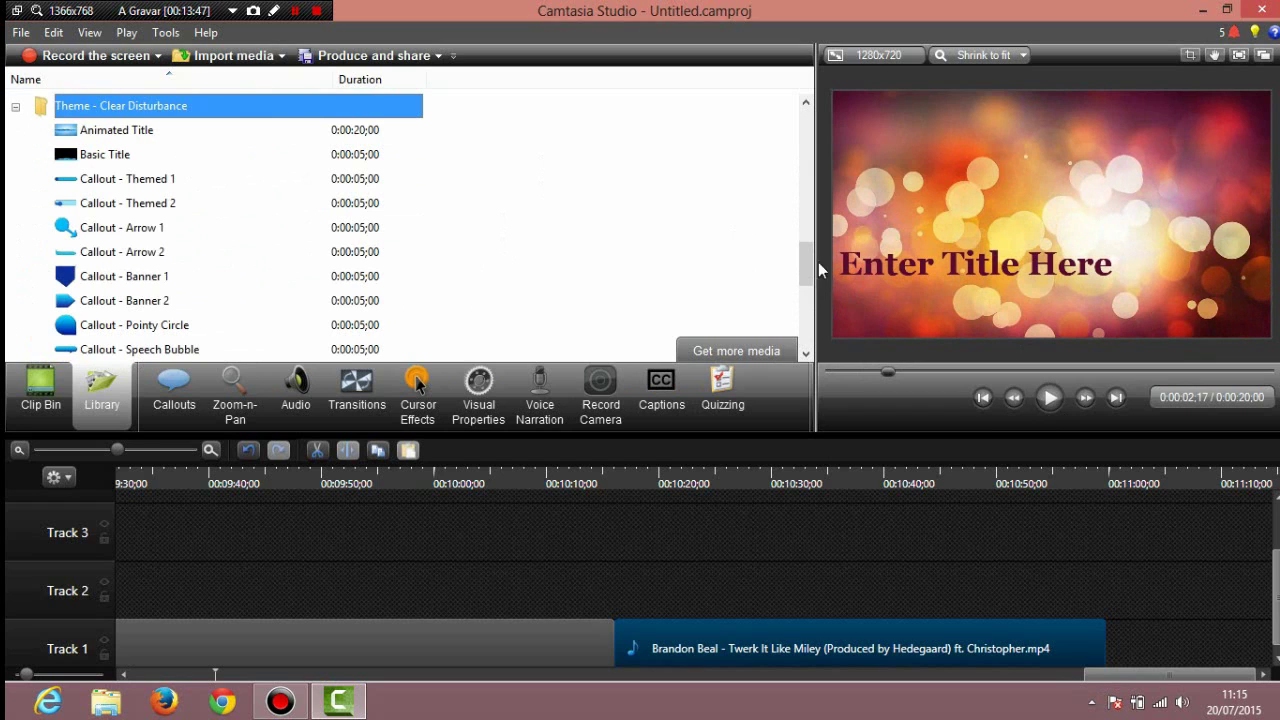
{"action": "left_click", "coordinate": [252, 135]}
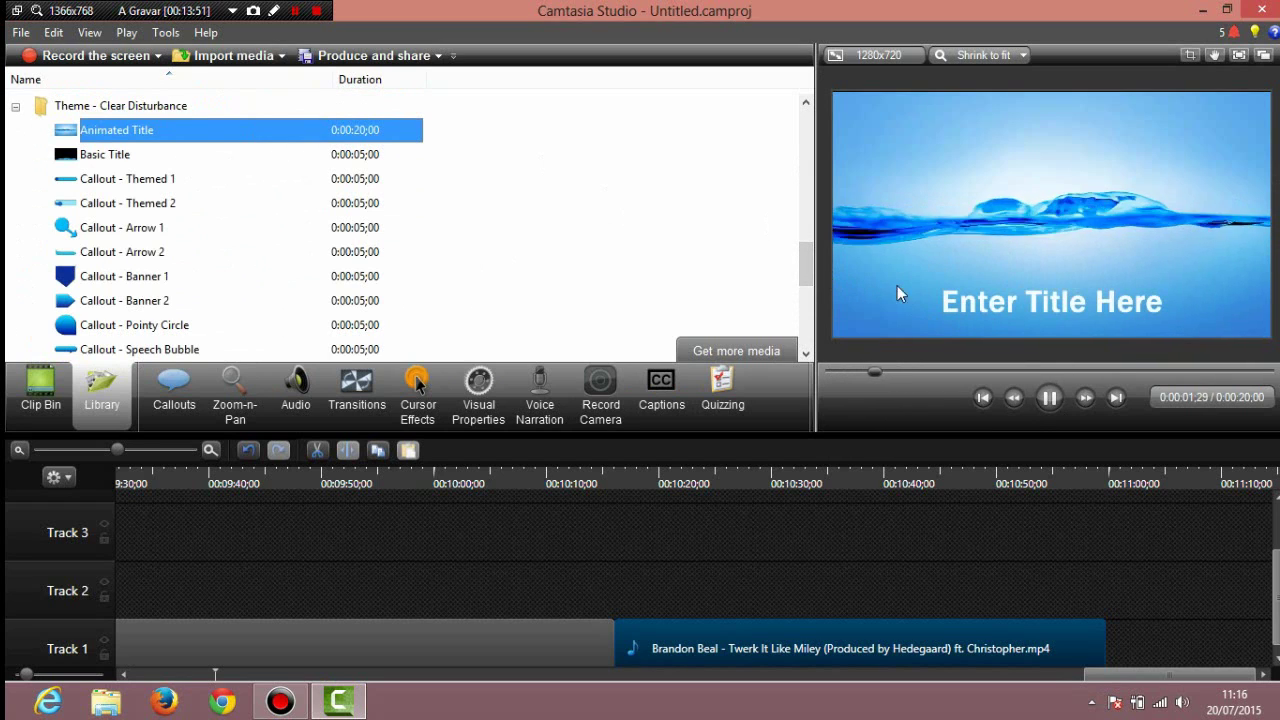
{"action": "left_click", "coordinate": [1049, 397]}
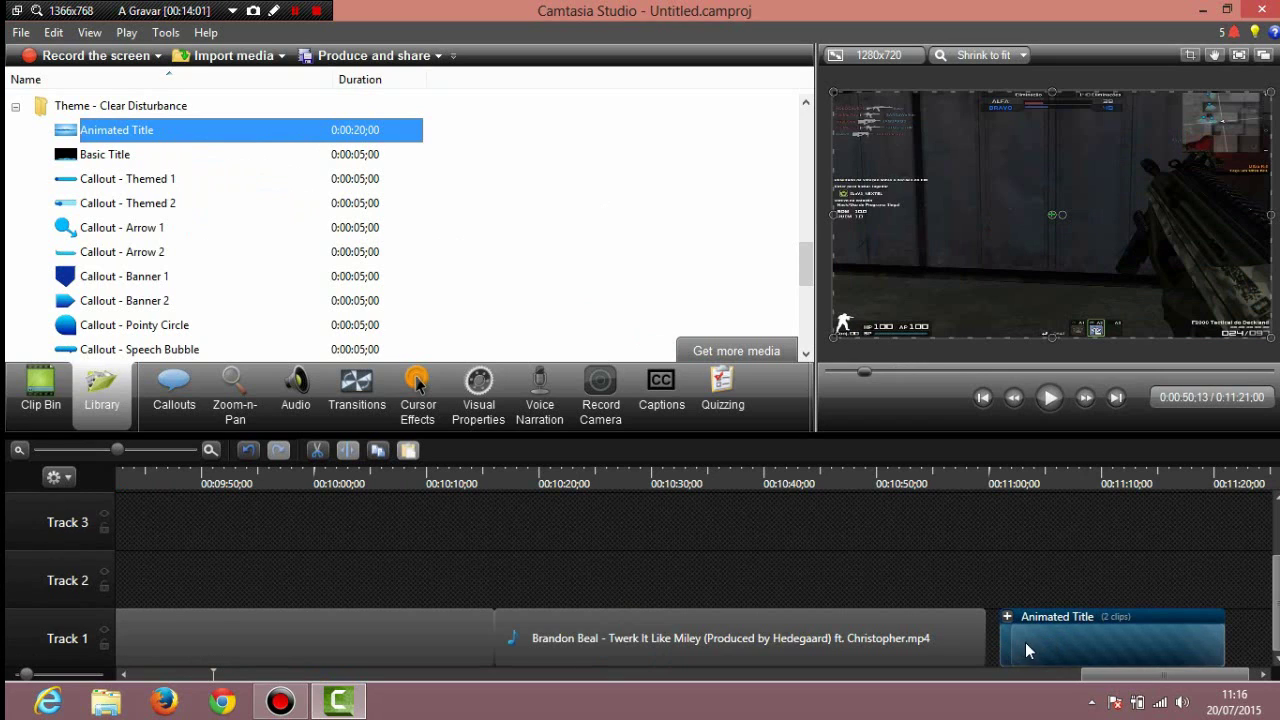
Place the Clear Disturbance Animated Title directly after the last music clip on Track 1 and shorten it to about 11 seconds.
{"action": "left_click_drag", "start_coordinate": [1025, 642], "coordinate": [1010, 638]}
{"action": "left_click_drag", "start_coordinate": [1209, 630], "coordinate": [1056, 636]}
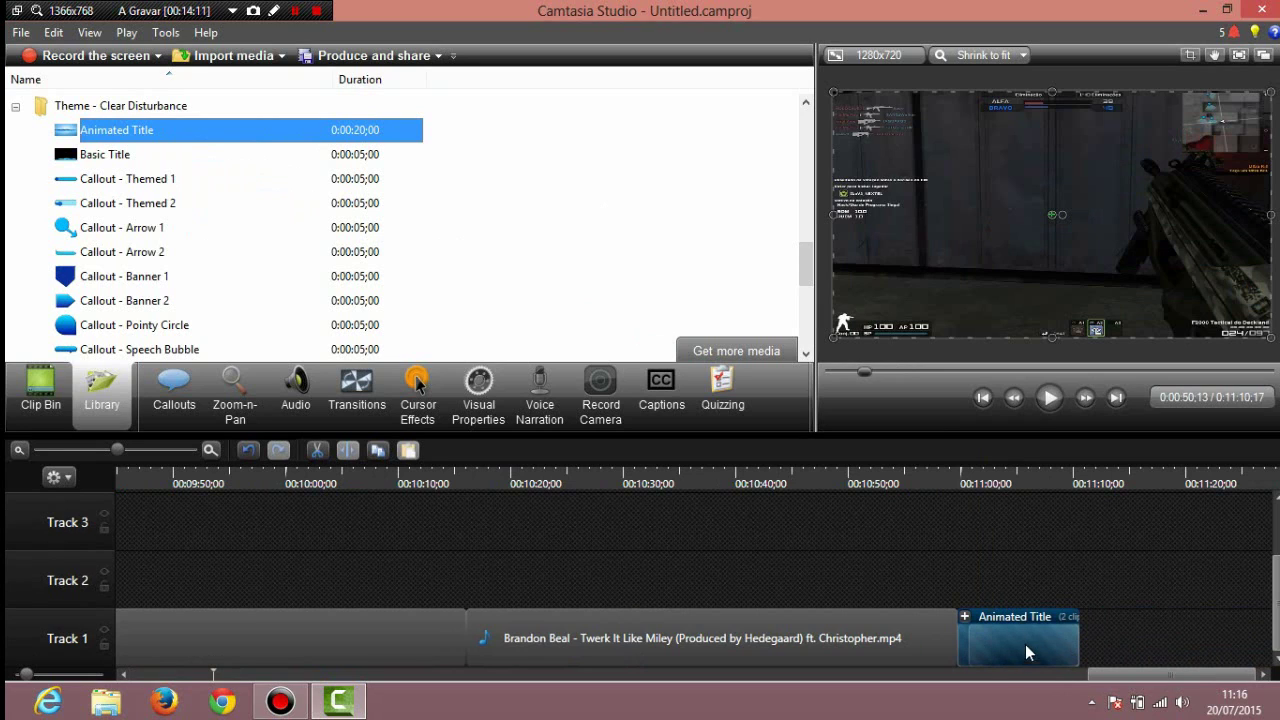
Play the timeline from 0:10:59;00 to preview the Animated Title, and pause once its text is on screen.
{"action": "left_click_drag", "start_coordinate": [850, 478], "coordinate": [962, 484]}
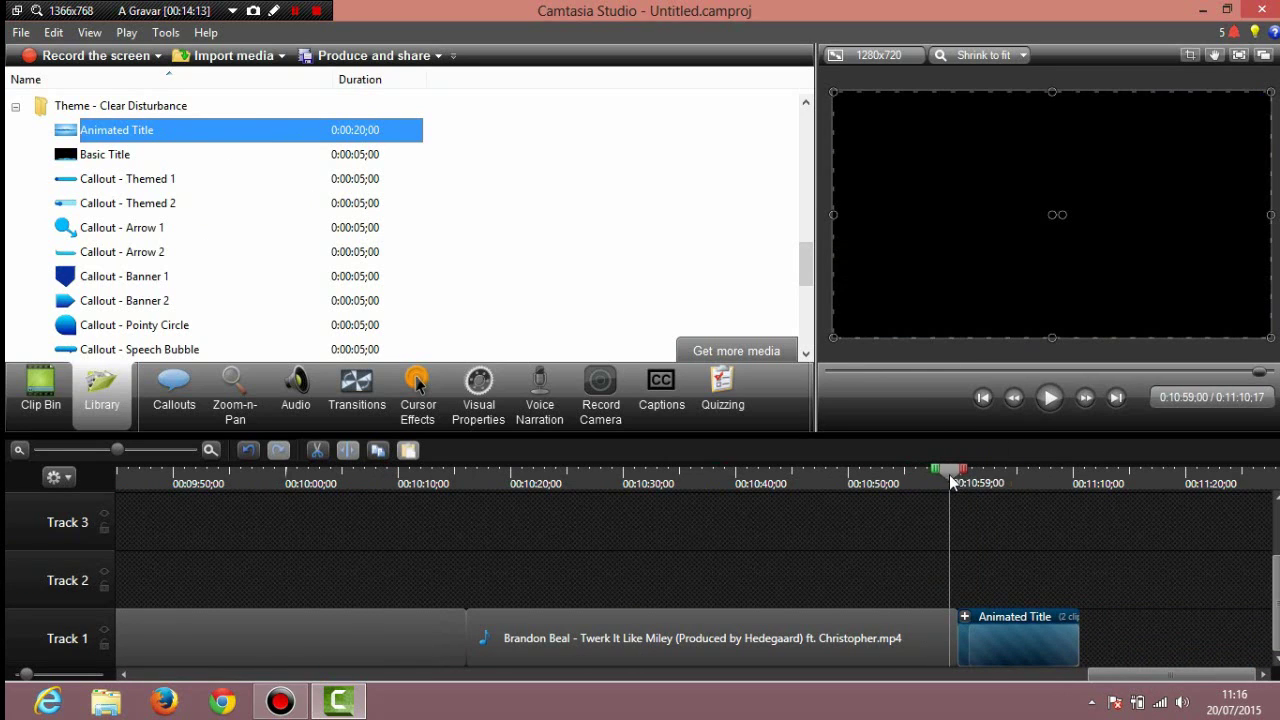
{"action": "left_click", "coordinate": [1050, 397]}
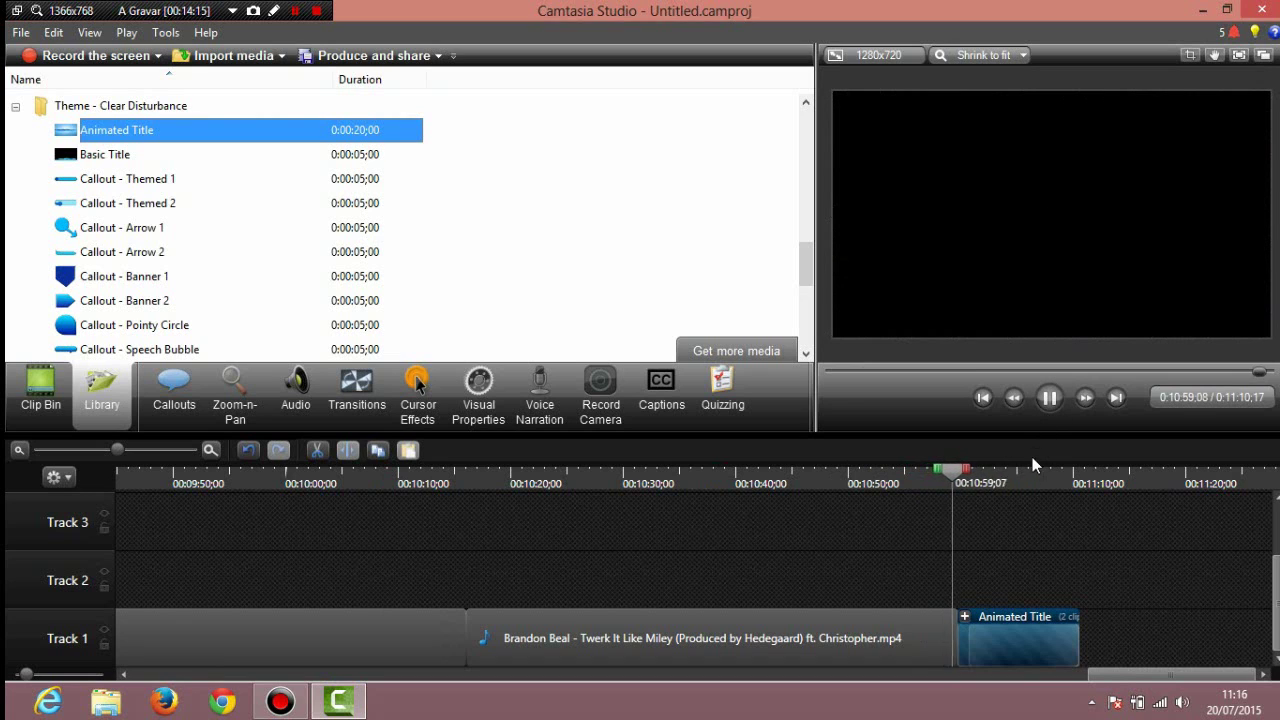
{"action": "left_click", "coordinate": [1050, 400]}
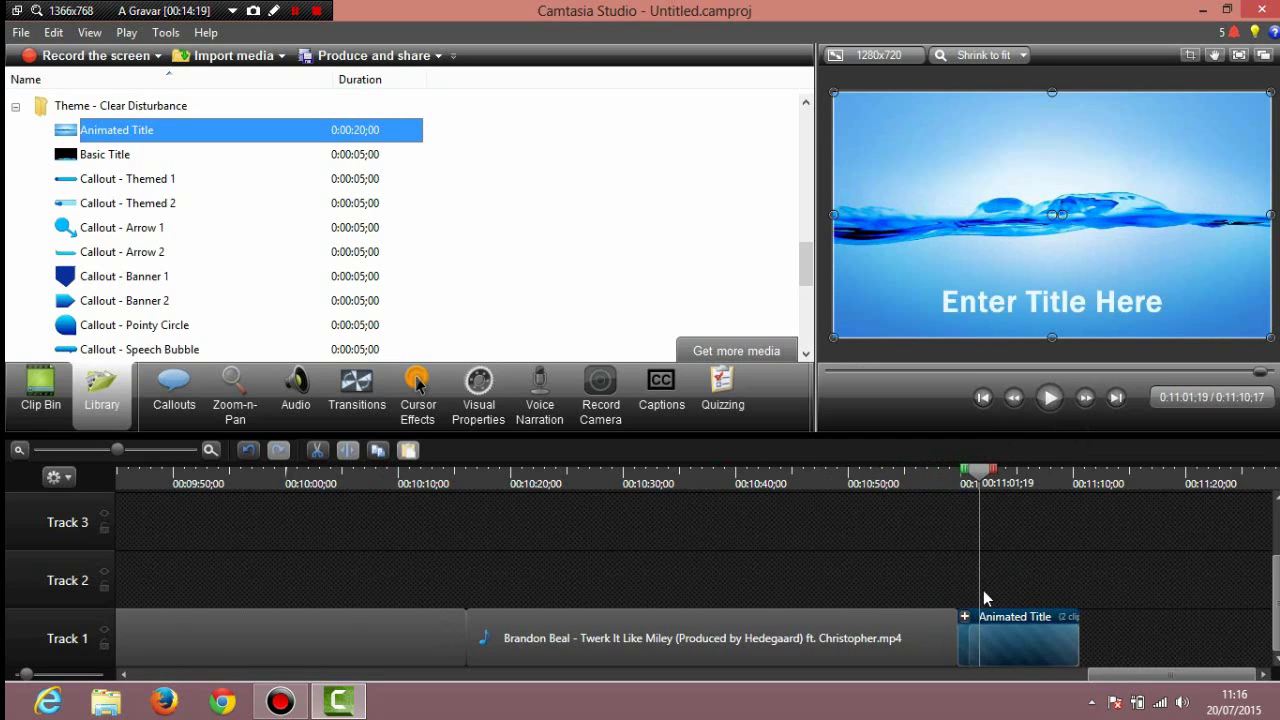
Replace the text of the callout inside the Animated Title group with "inscreva-se" and collapse the group.
{"action": "left_click", "coordinate": [965, 617]}
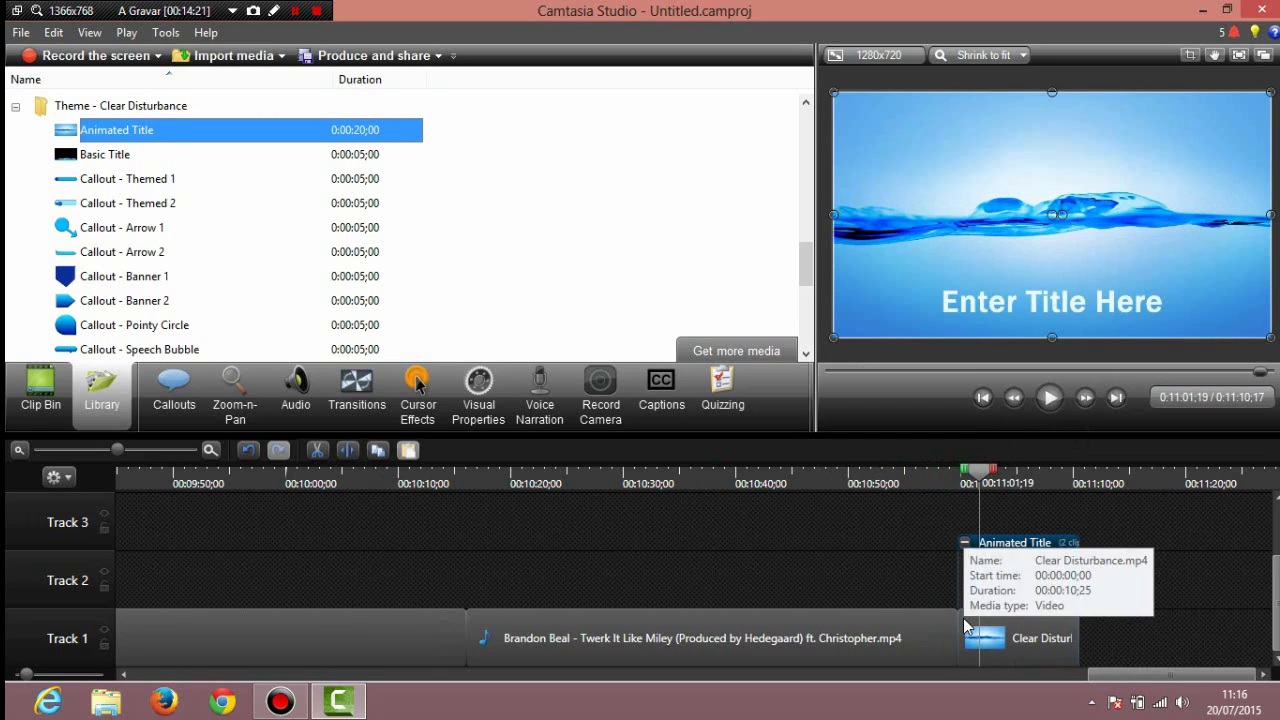
{"action": "left_click", "coordinate": [1012, 593]}
{"action": "left_click", "coordinate": [1024, 625]}
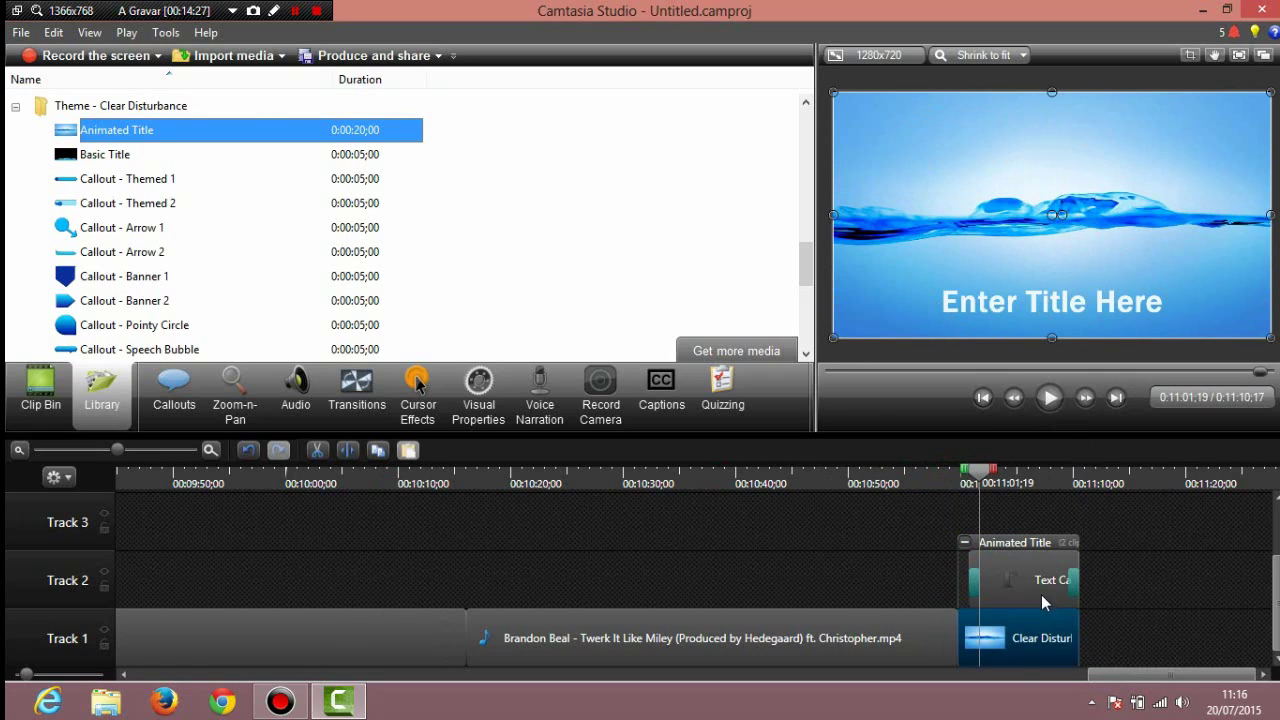
{"action": "left_click", "coordinate": [1041, 597]}
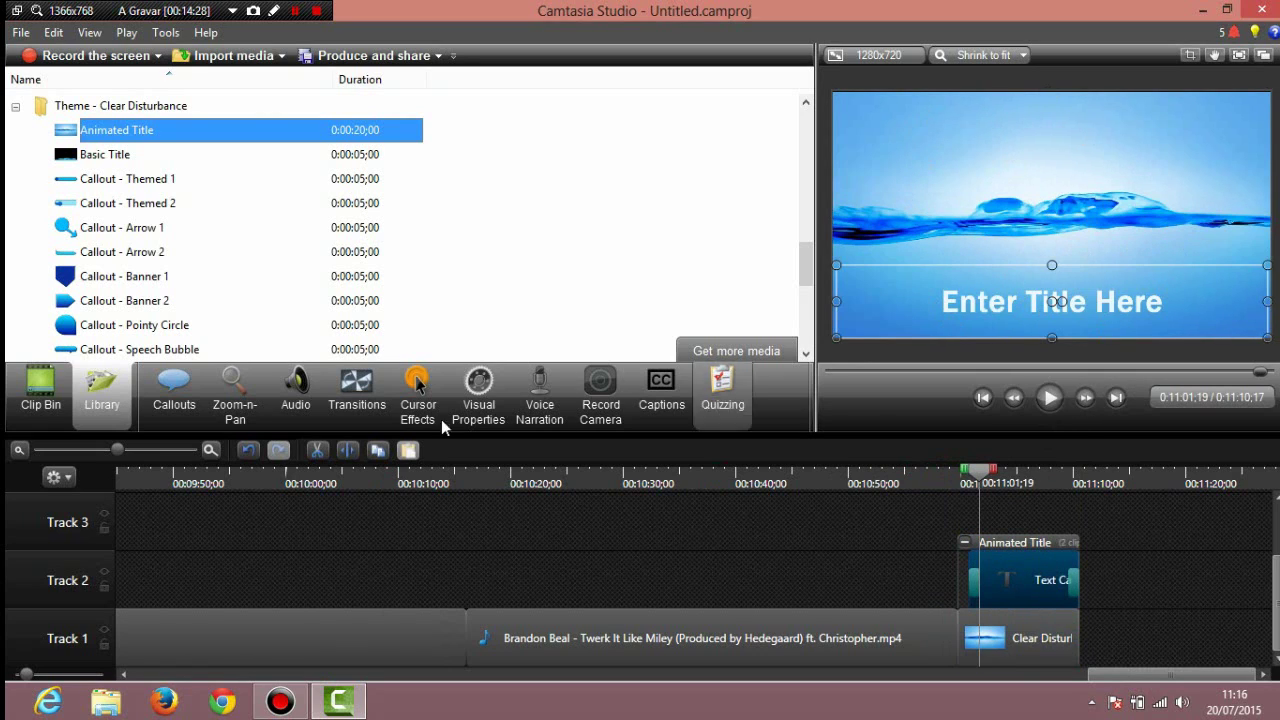
{"action": "left_click", "coordinate": [175, 395]}
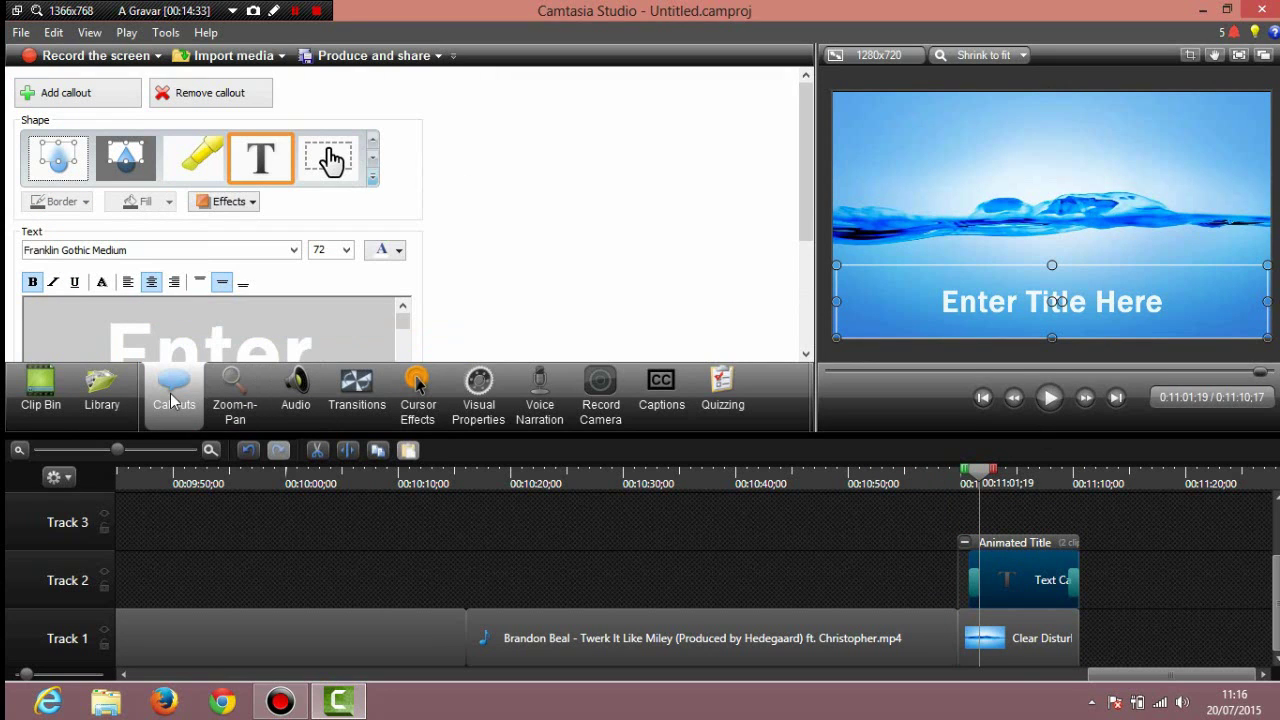
{"action": "key", "text": "BackSpace"}
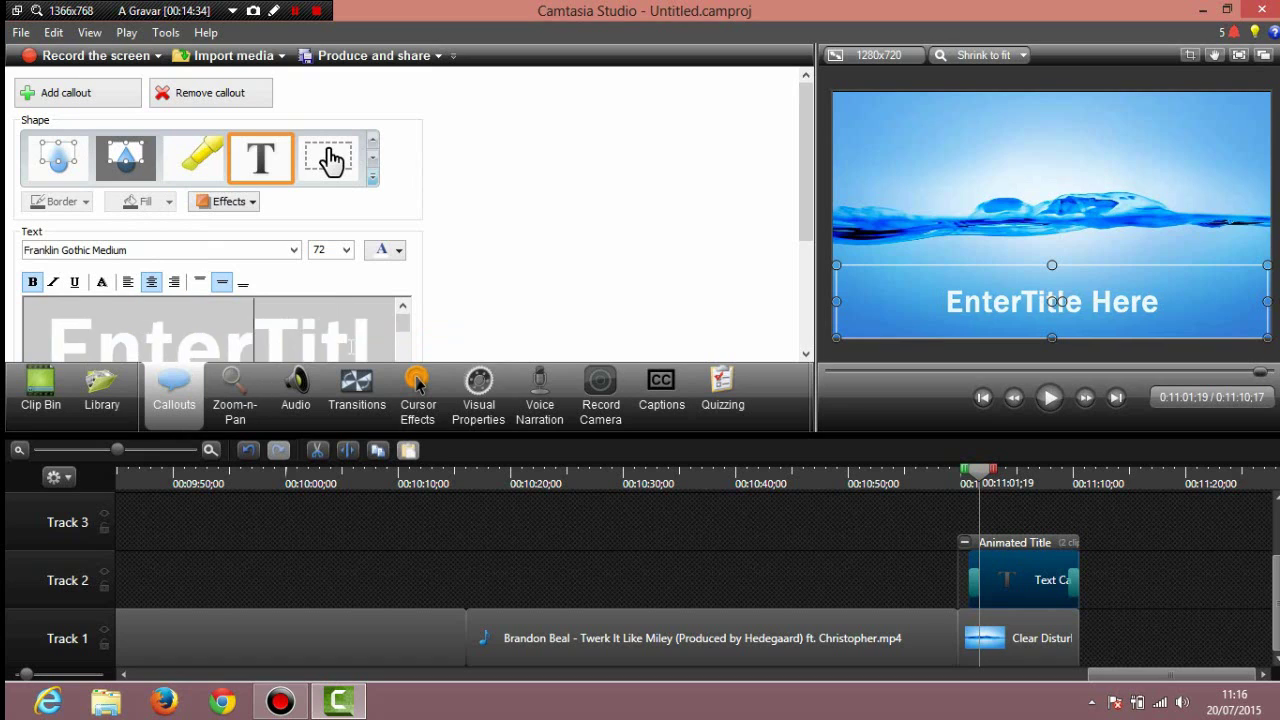
{"action": "key", "text": "BackSpace"}
{"action": "key", "text": "BackSpace"}
{"action": "key", "text": "BackSpace"}
{"action": "key", "text": "BackSpace"}
{"action": "key", "text": "BackSpace"}
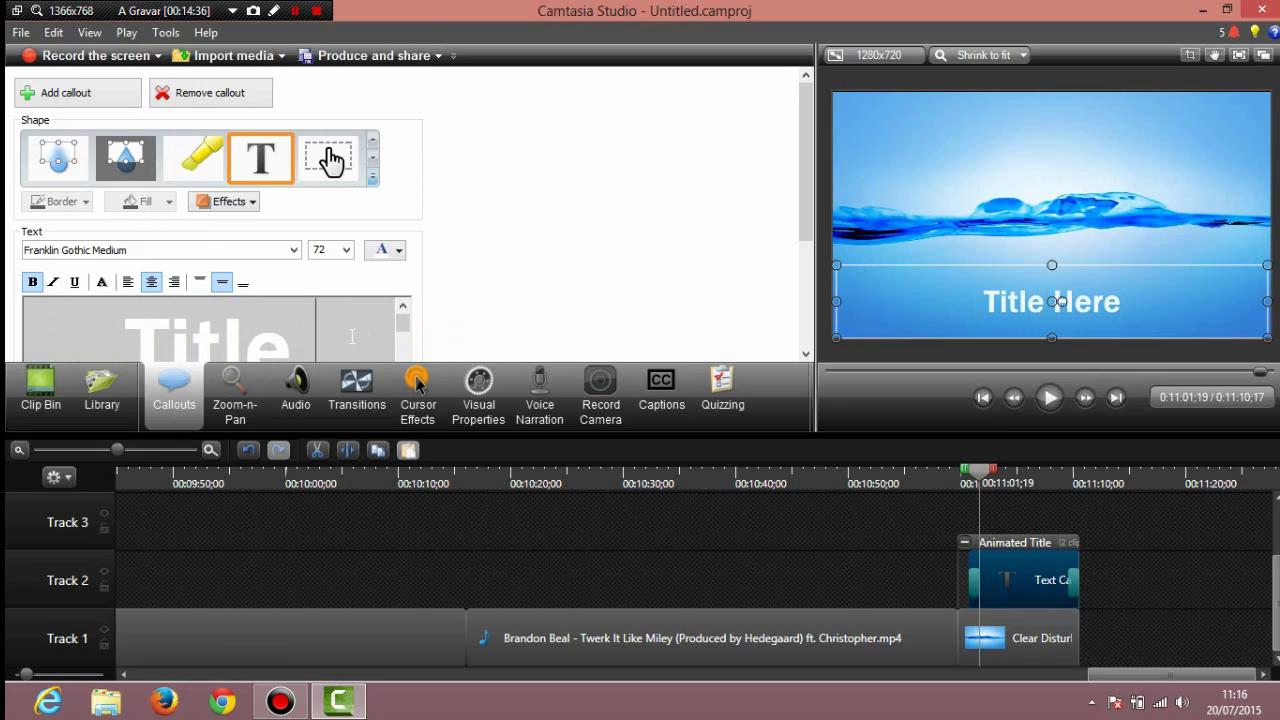
{"action": "key", "text": "BackSpace"}
{"action": "key", "text": "BackSpace"}
{"action": "key", "text": "BackSpace"}
{"action": "key", "text": "BackSpace"}
{"action": "key", "text": "BackSpace"}
{"action": "key", "text": "BackSpace"}
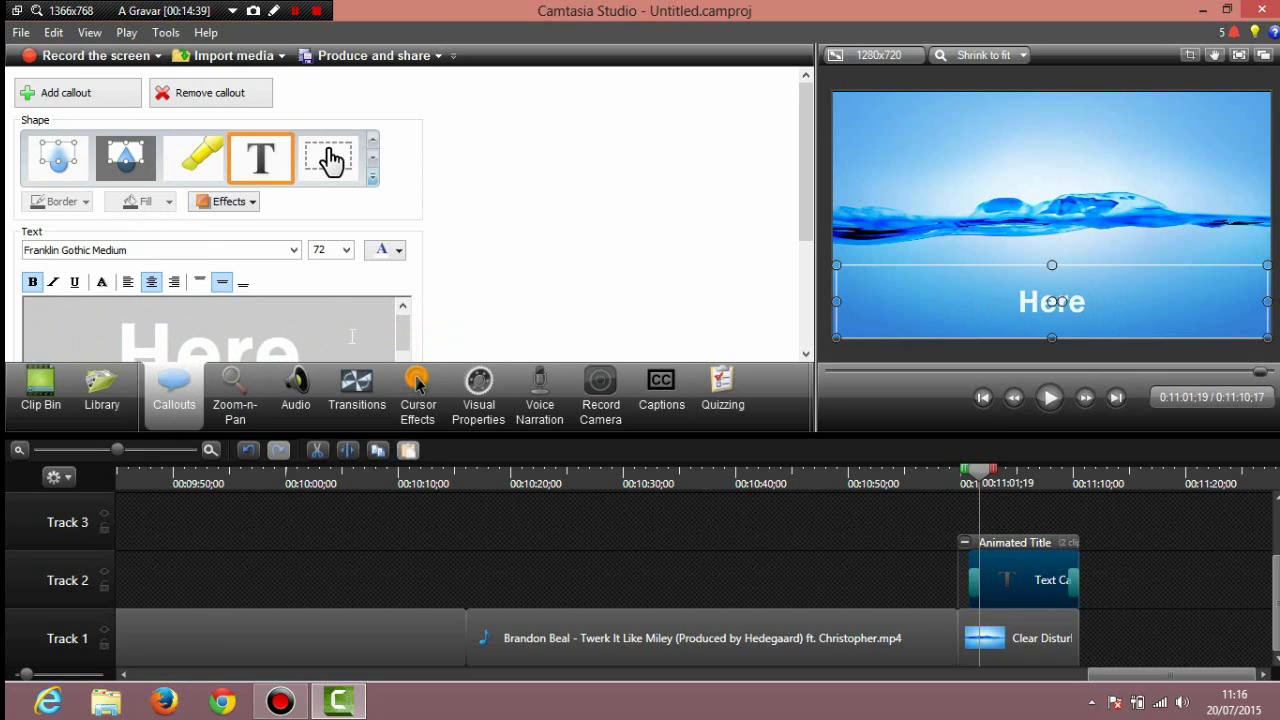
{"action": "left_click", "coordinate": [353, 320]}
{"action": "key", "text": "BackSpace"}
{"action": "key", "text": "BackSpace"}
{"action": "key", "text": "BackSpace"}
{"action": "key", "text": "BackSpace"}
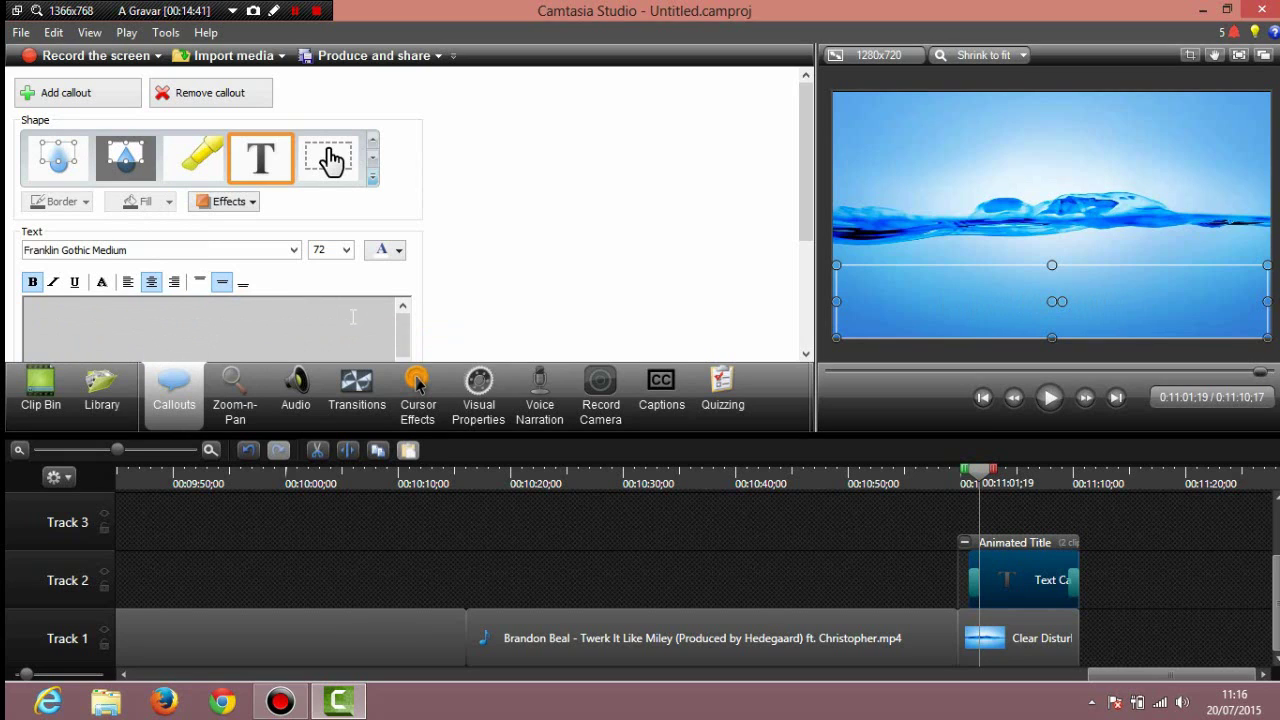
{"action": "type", "text": "insc"}
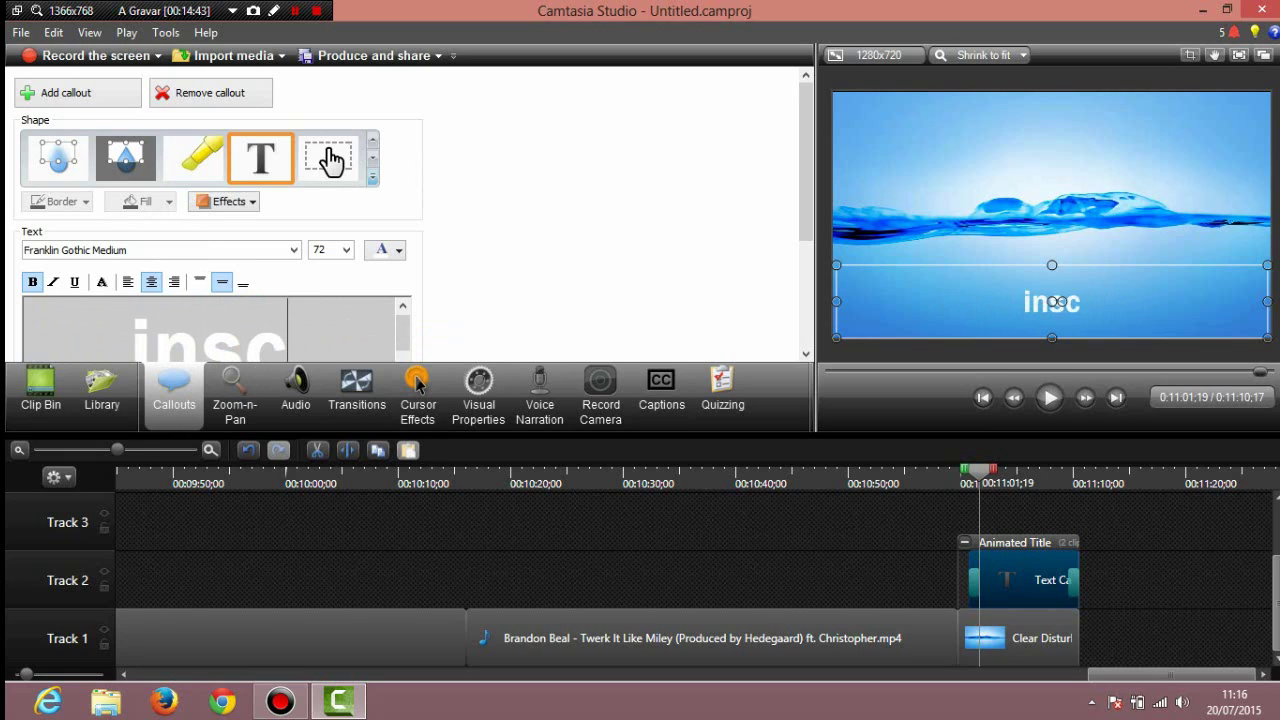
{"action": "type", "text": "reva"}
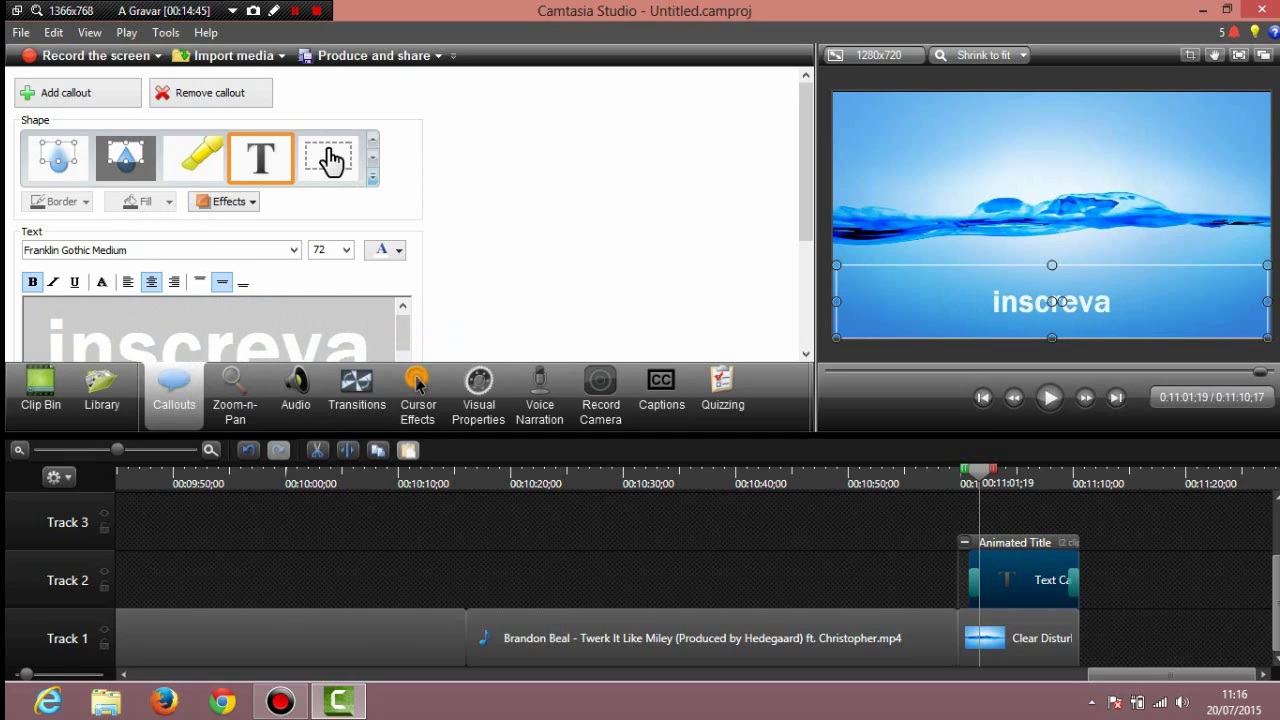
{"action": "type", "text": "-se"}
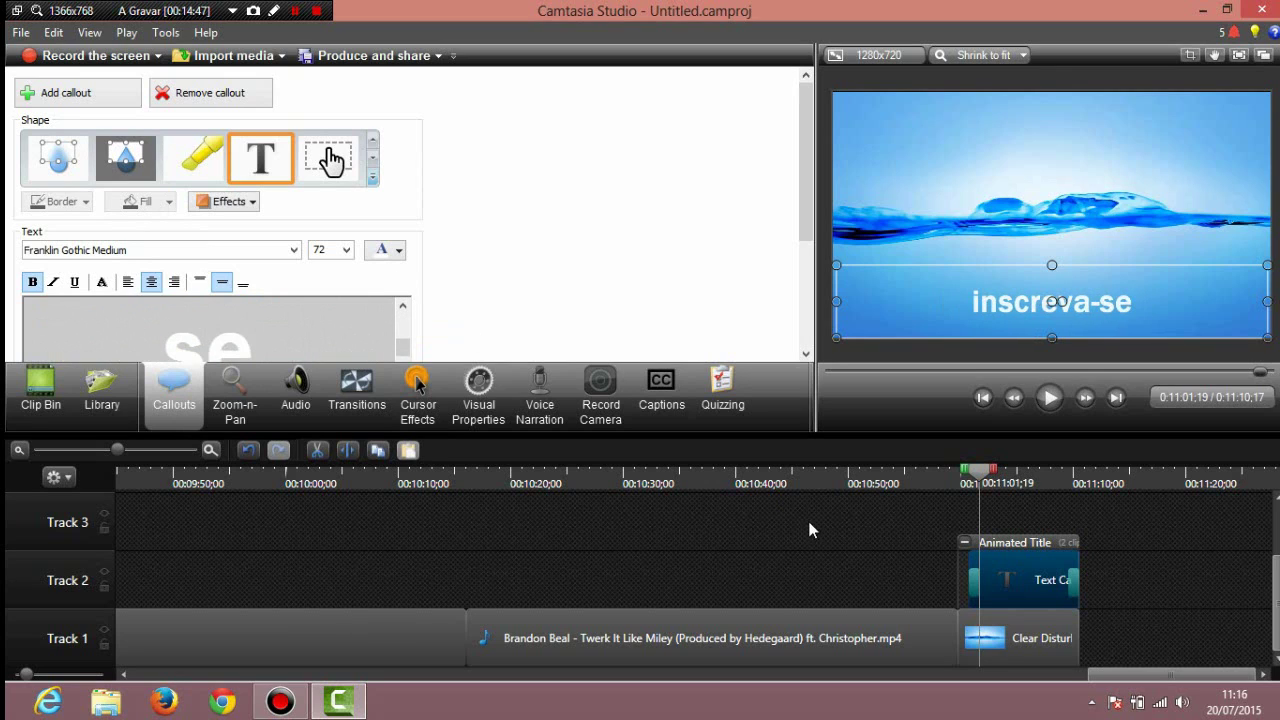
{"action": "left_click", "coordinate": [964, 542]}
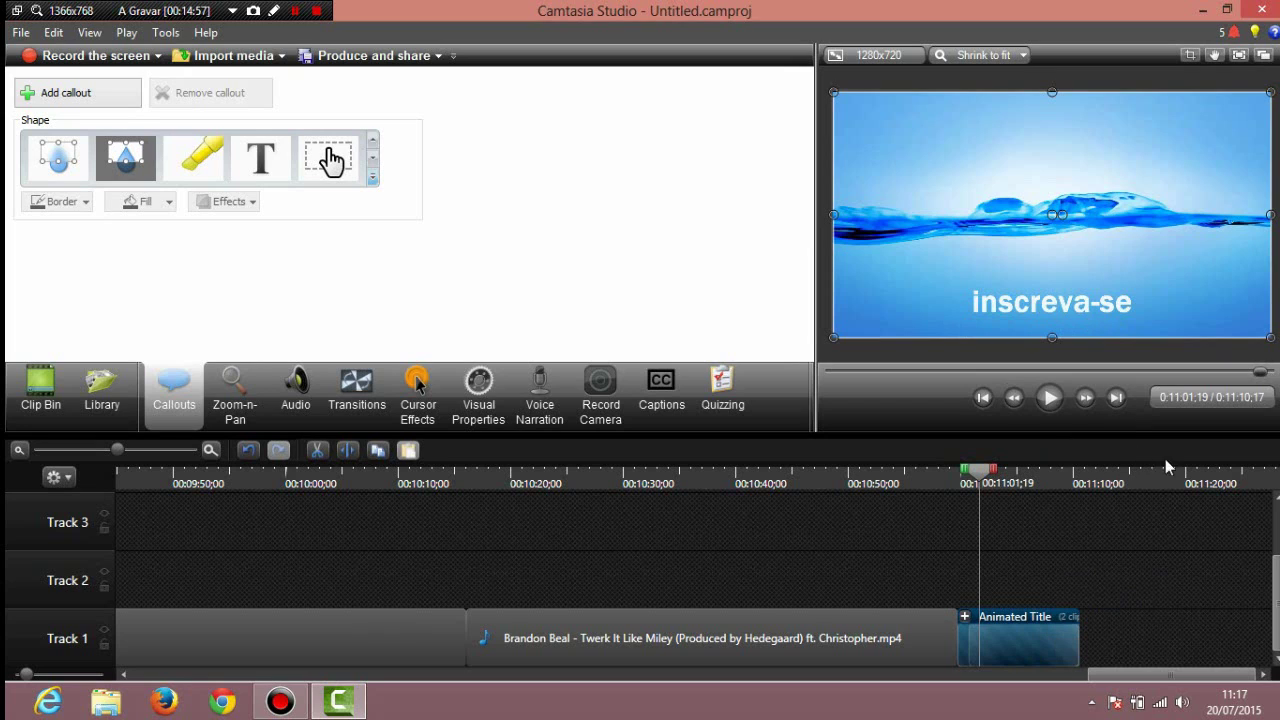
Play the timeline from 0:10:57;12 to preview the edited Animated Title, pausing once its text is on screen.
{"action": "left_click_drag", "start_coordinate": [980, 478], "coordinate": [932, 479]}
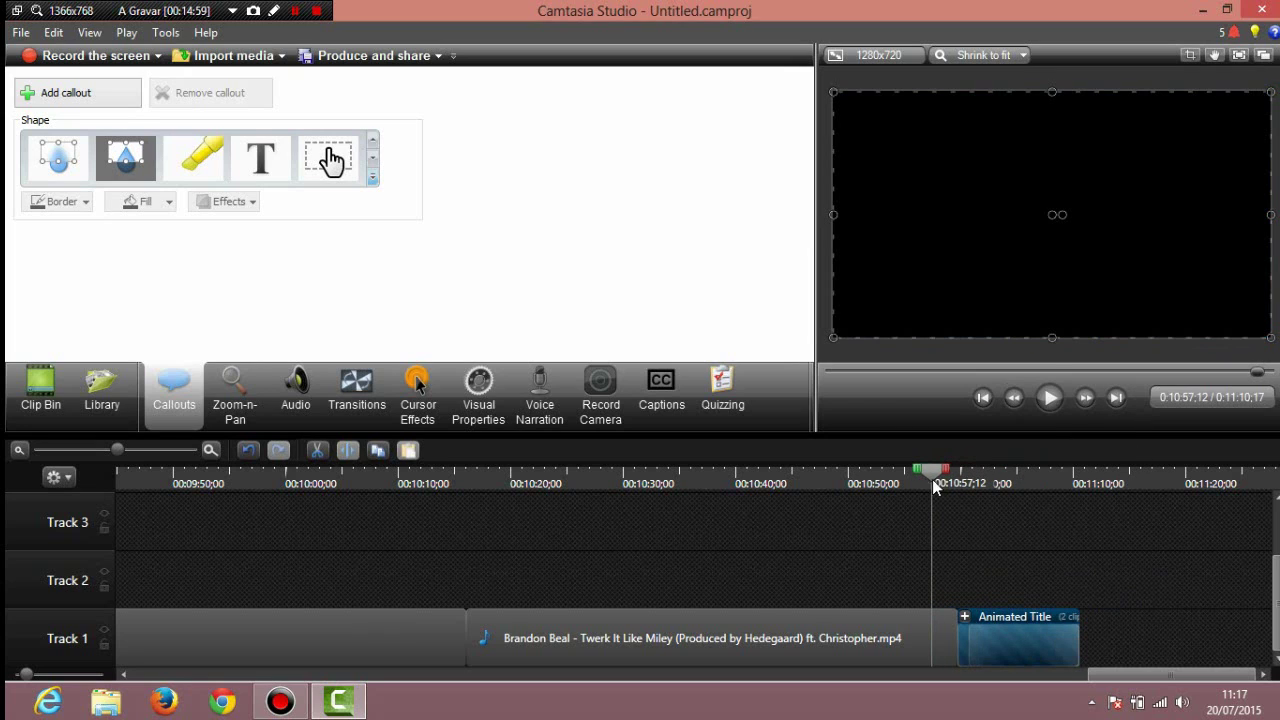
{"action": "key", "text": "space"}
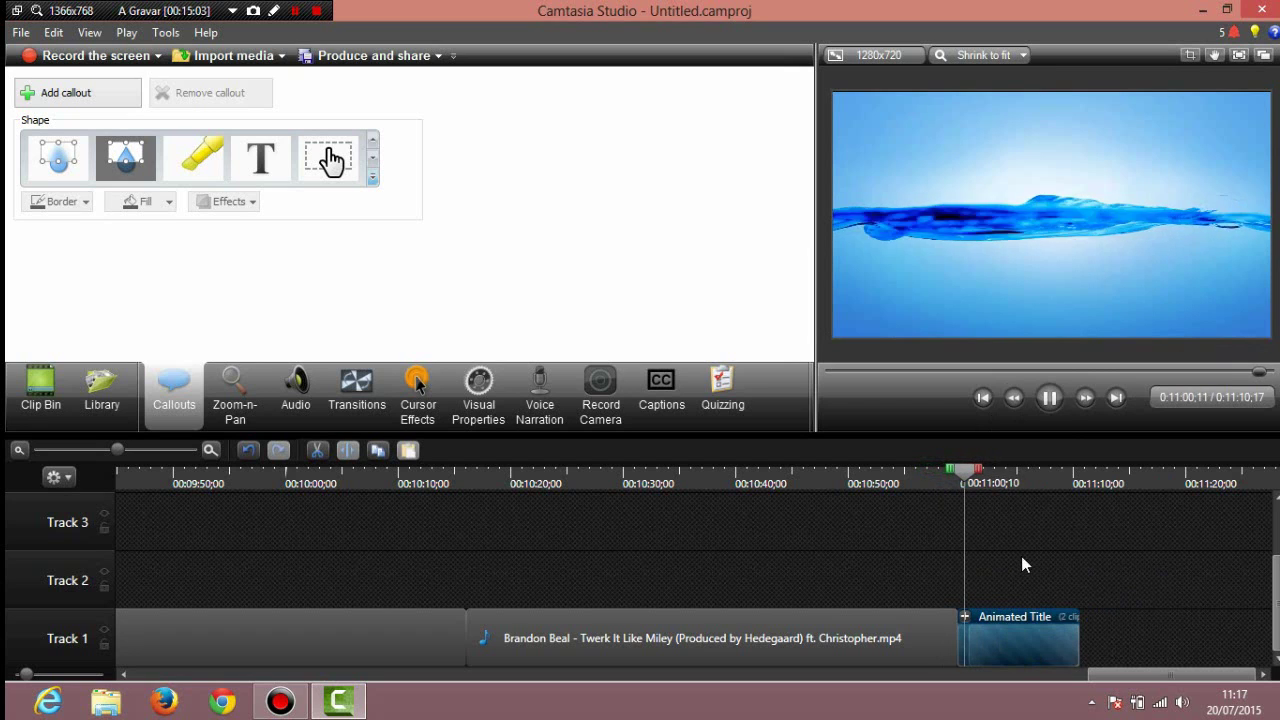
{"action": "left_click", "coordinate": [1049, 398]}
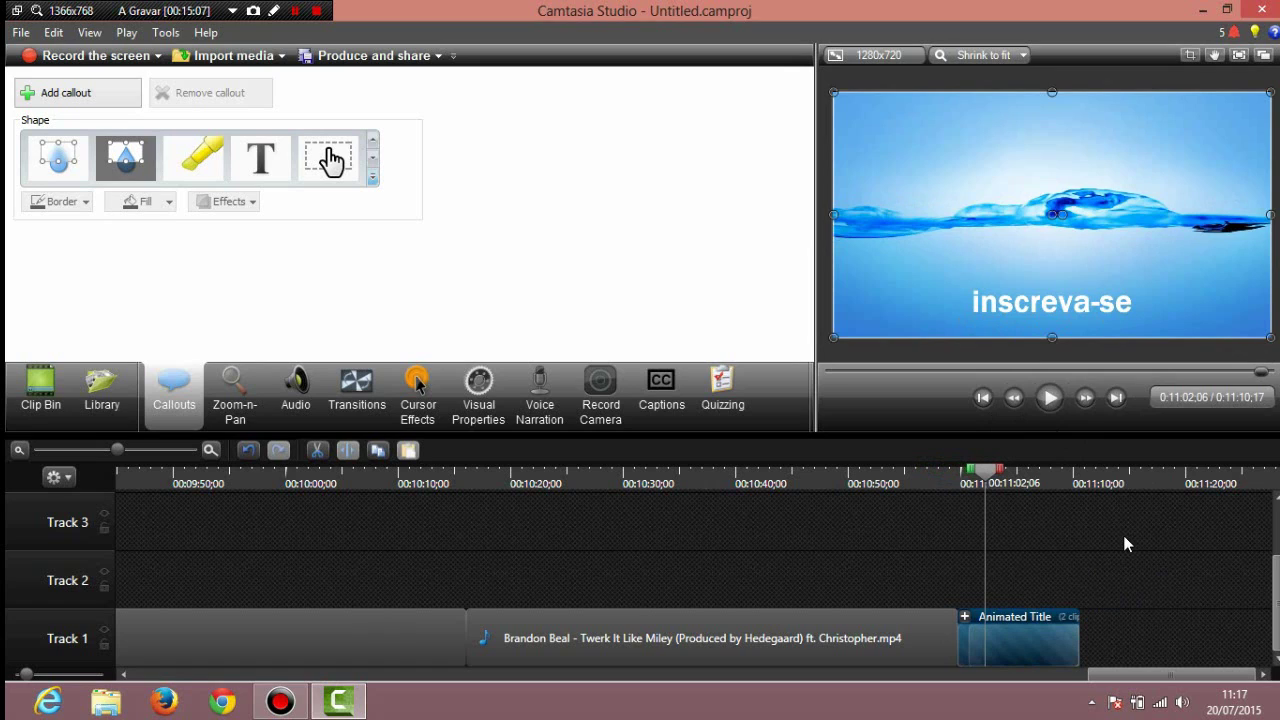
{"action": "left_click", "coordinate": [1050, 399]}
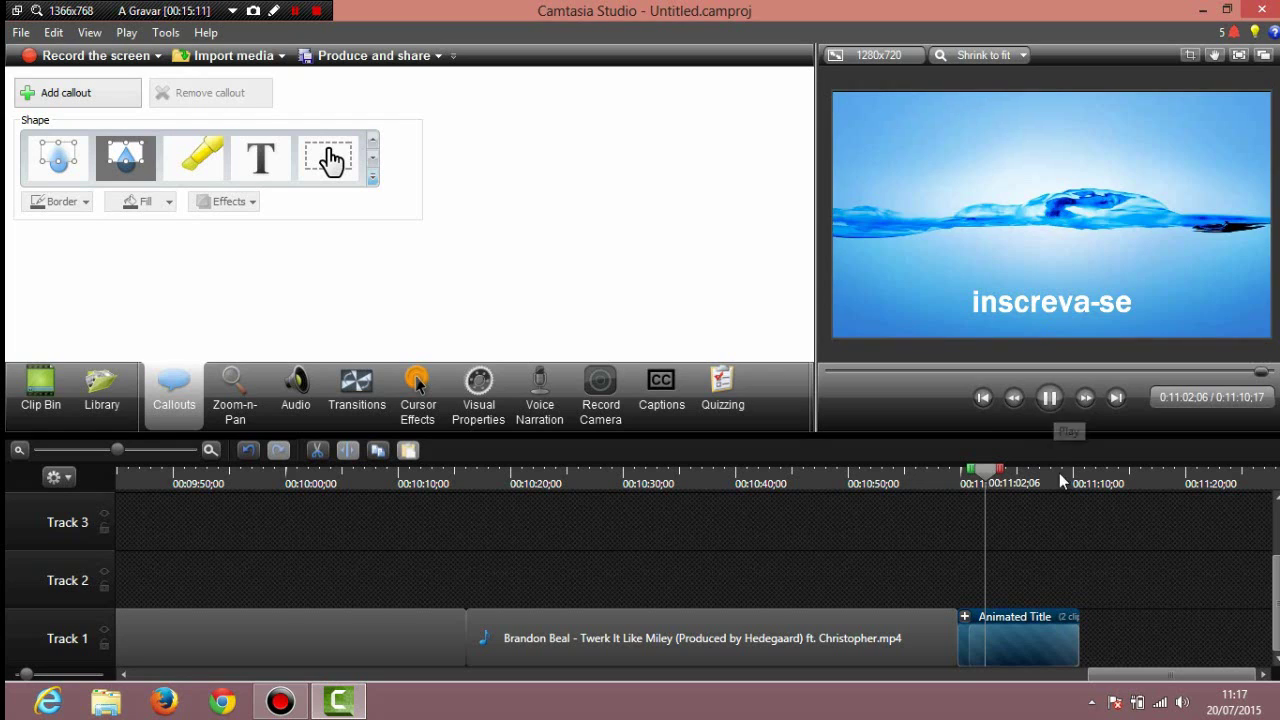
{"action": "left_click", "coordinate": [1050, 399]}
Delete the Animated Title from the end of Track 1 and move the playhead to 0:10:50;16.
{"action": "left_click", "coordinate": [1074, 645]}
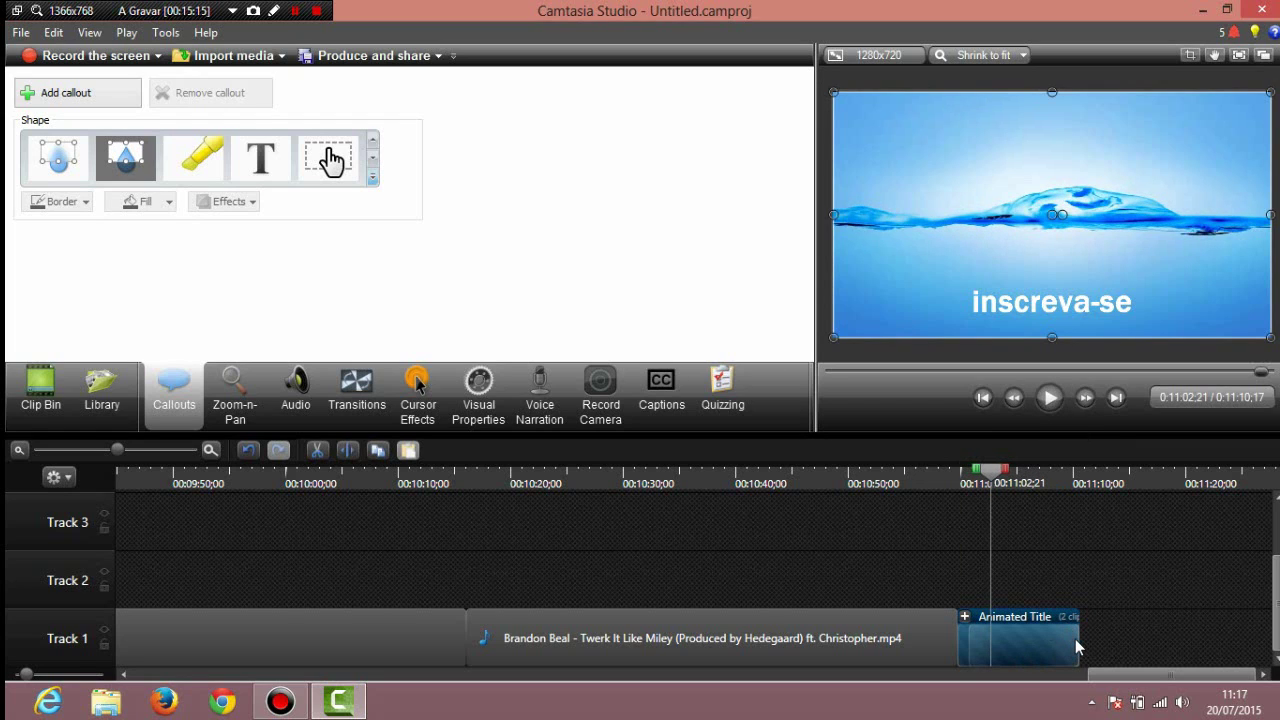
{"action": "key", "text": "Delete"}
{"action": "left_click_drag", "start_coordinate": [996, 478], "coordinate": [853, 478]}
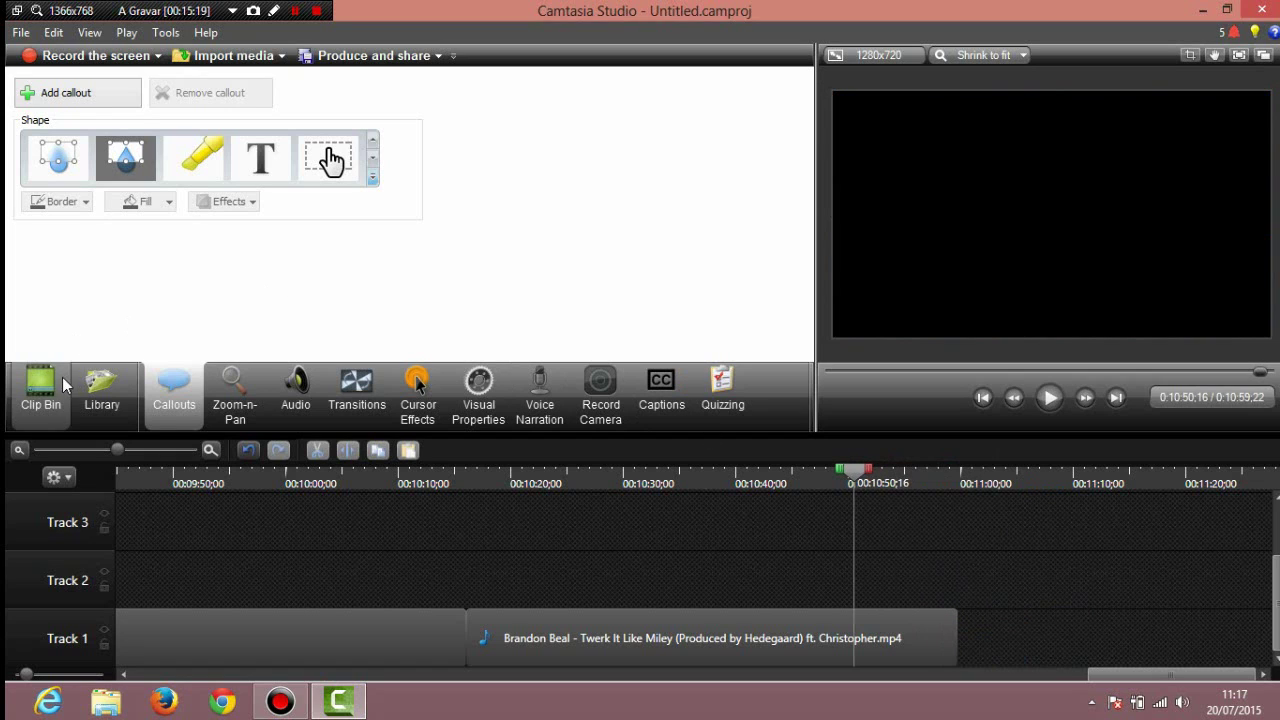
Preview the Crimson Complex Animated Title and the Dance Steps Callout - Wavy Rectangle in the library.
{"action": "left_click", "coordinate": [90, 390]}
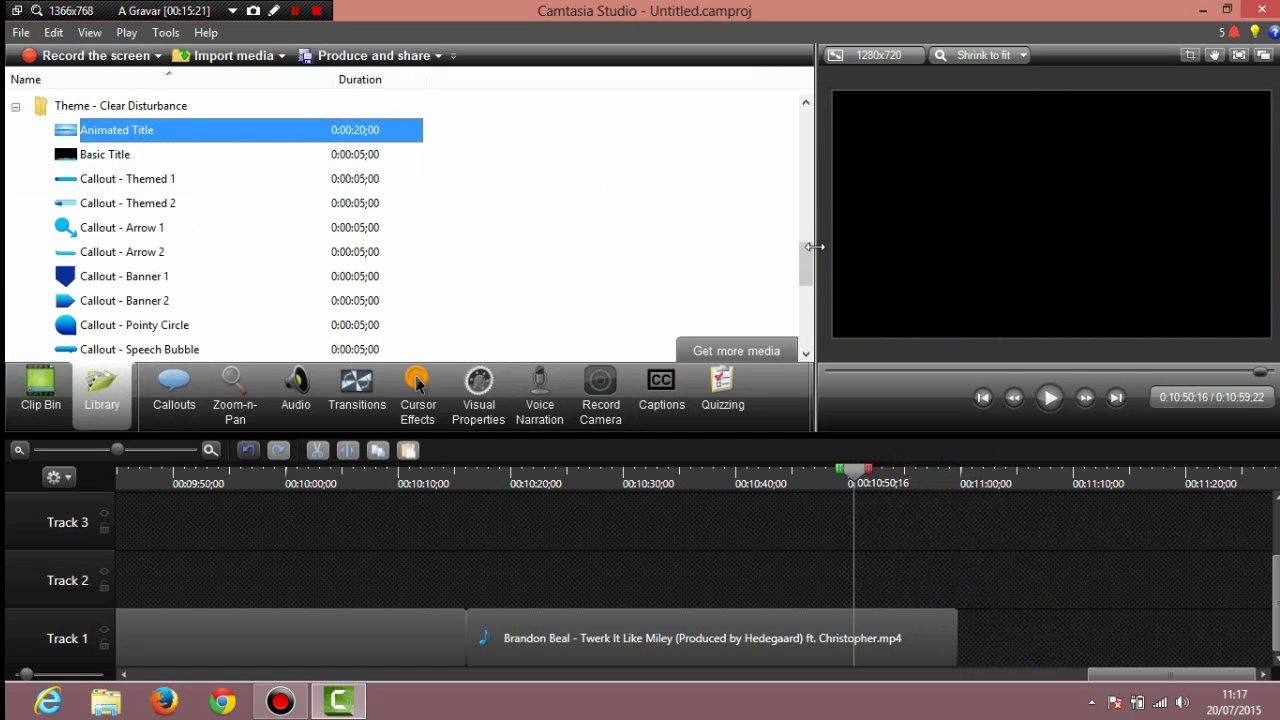
{"action": "scroll", "coordinate": [769, 300], "scroll_direction": "down", "scroll_amount": 5}
{"action": "double_click", "coordinate": [200, 155]}
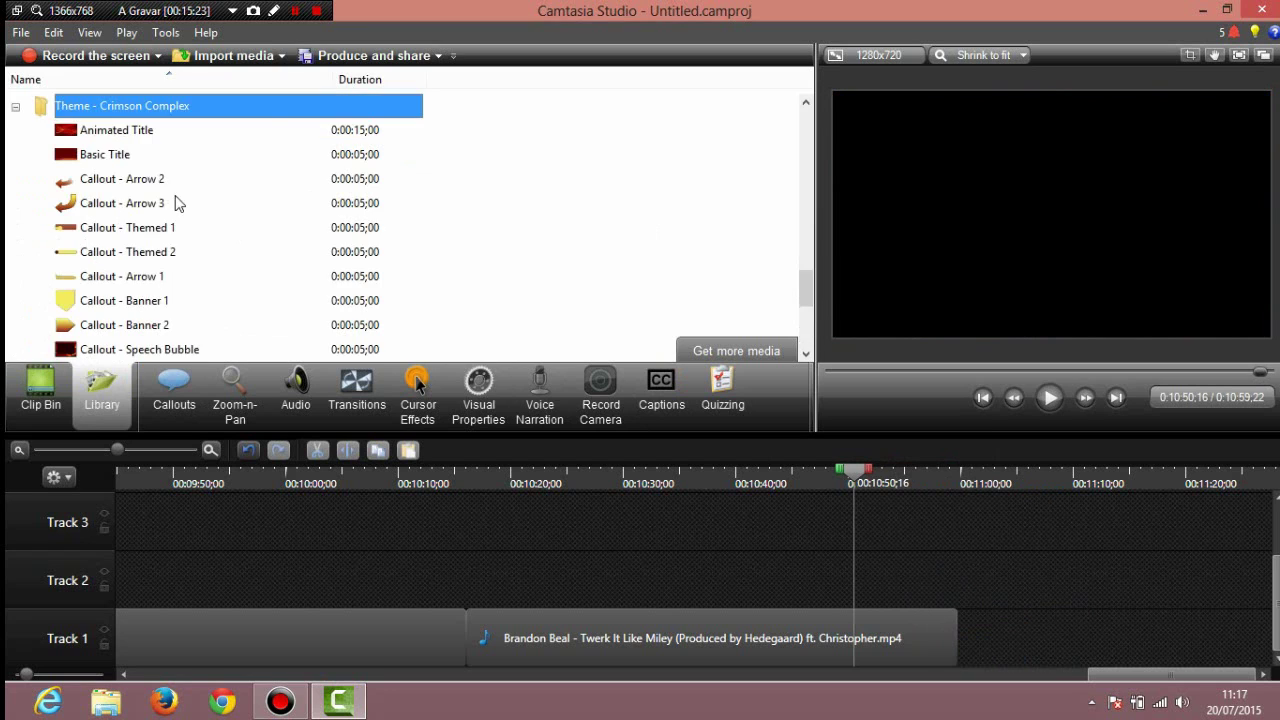
{"action": "double_click", "coordinate": [130, 132]}
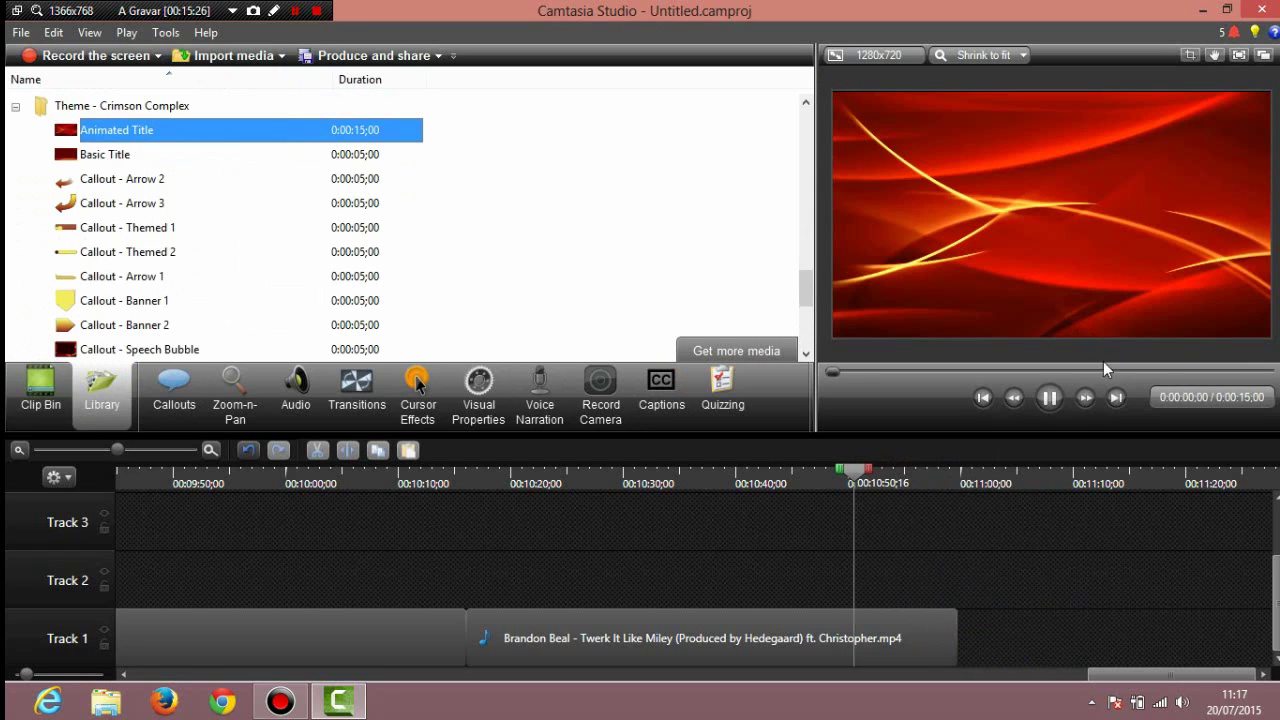
{"action": "left_click", "coordinate": [1050, 398]}
{"action": "left_click_drag", "start_coordinate": [805, 298], "coordinate": [806, 336]}
{"action": "double_click", "coordinate": [242, 212]}
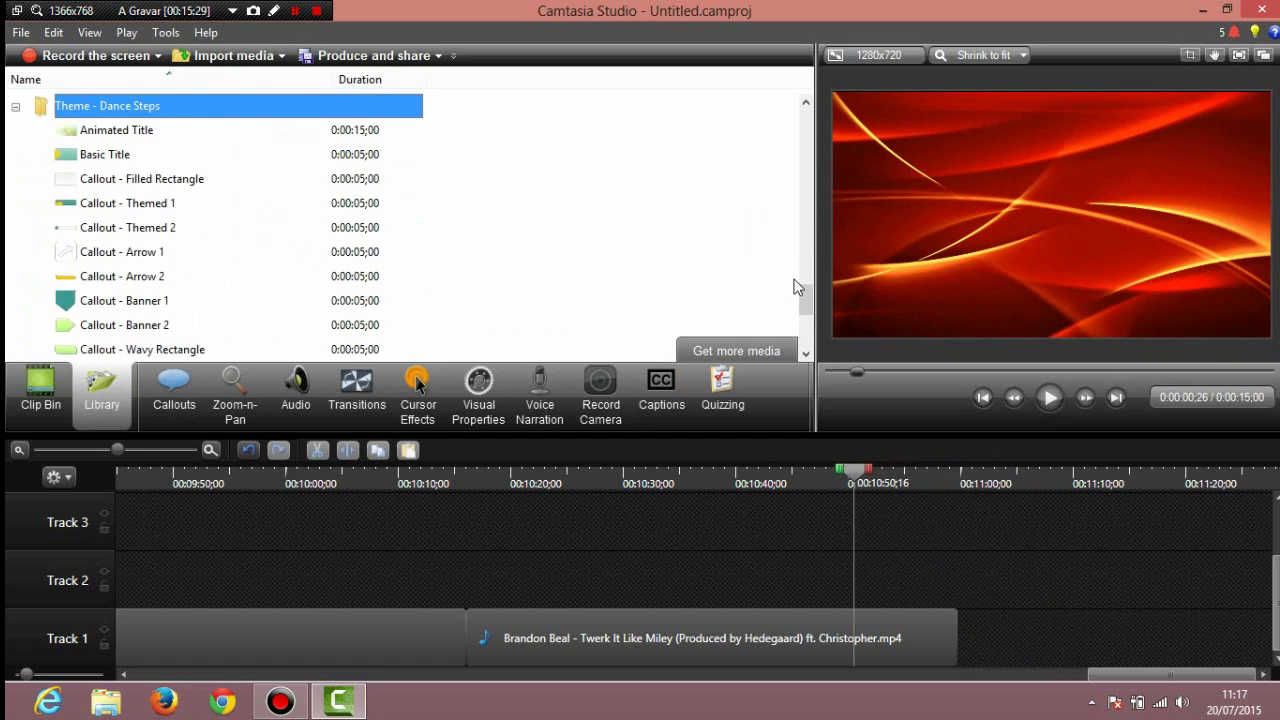
{"action": "scroll", "coordinate": [805, 298], "scroll_direction": "down", "scroll_amount": 3}
{"action": "double_click", "coordinate": [314, 178]}
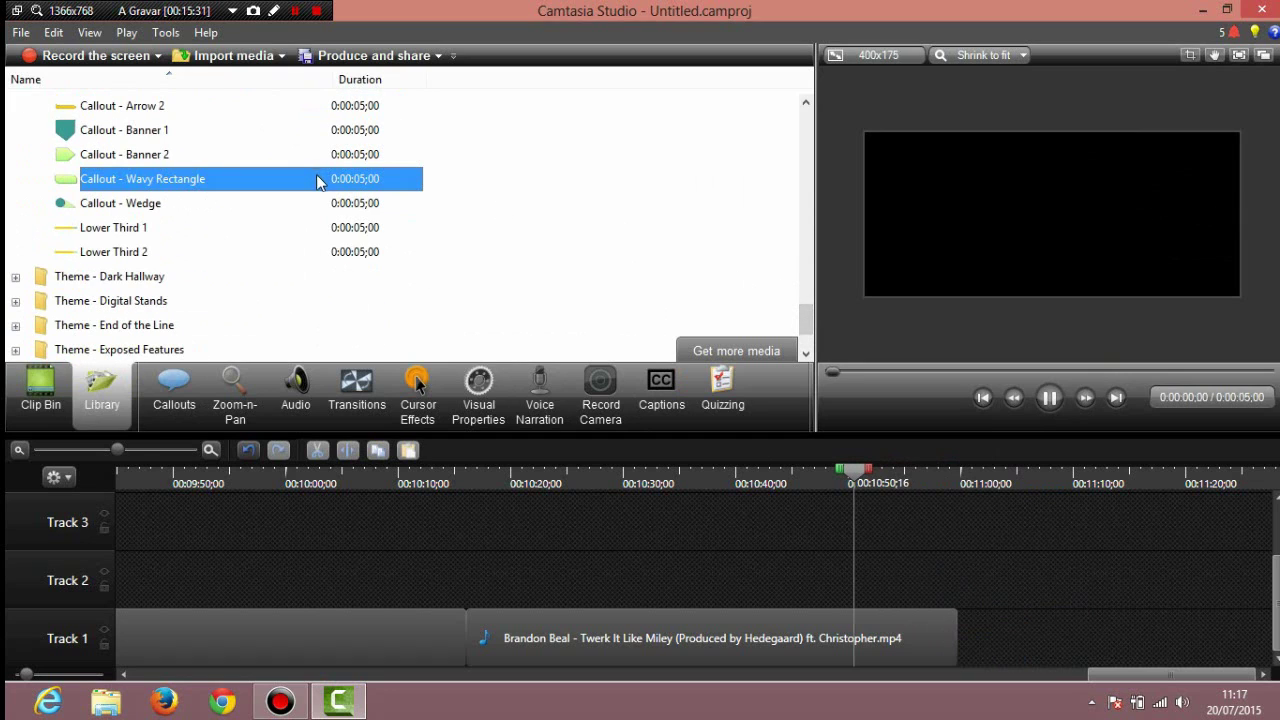
{"action": "key", "text": "space"}
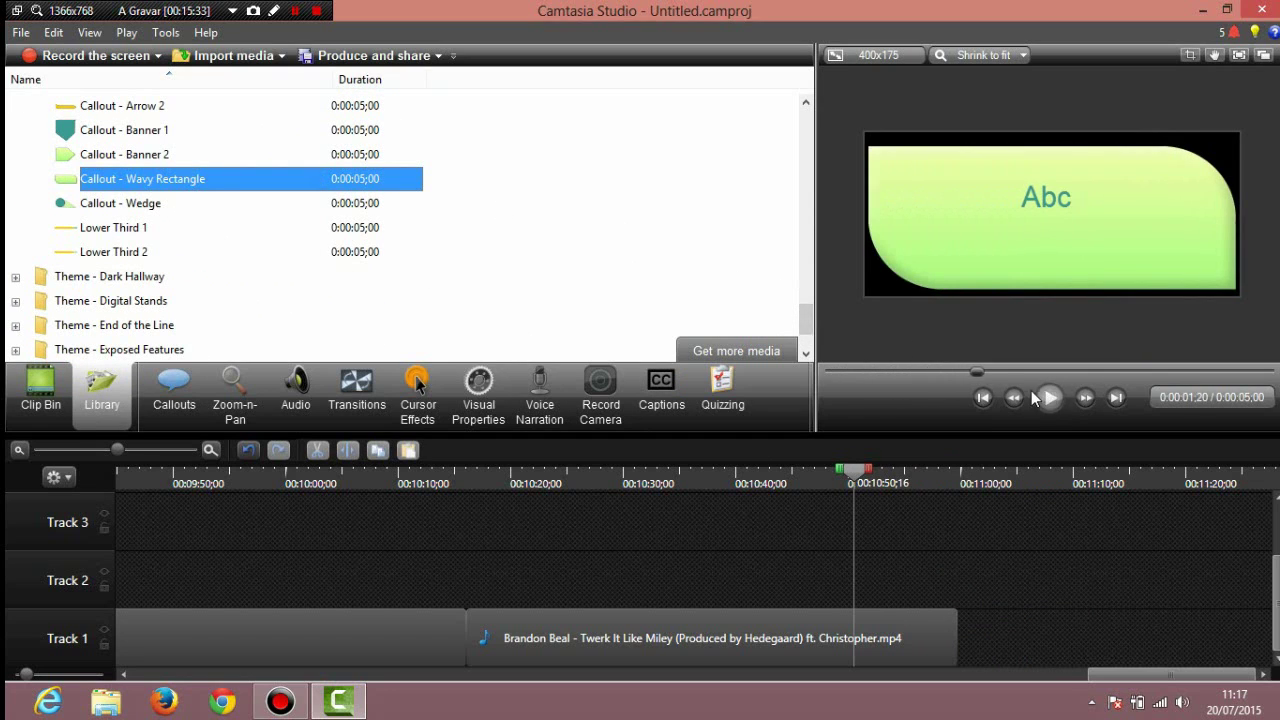
{"action": "left_click_drag", "start_coordinate": [798, 317], "coordinate": [826, 128]}
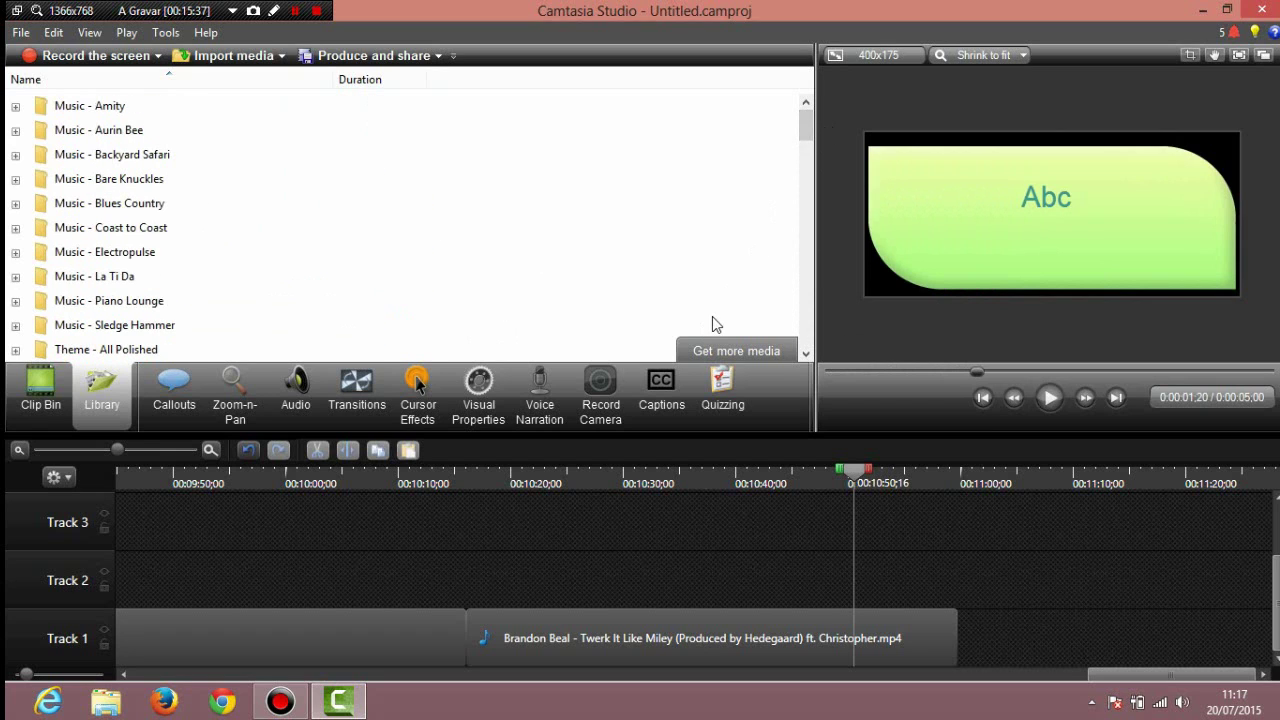
Split the first music clip on Track 1 at 0:01:08;18.
{"action": "left_click_drag", "start_coordinate": [863, 478], "coordinate": [420, 476]}
{"action": "left_click", "coordinate": [475, 675]}
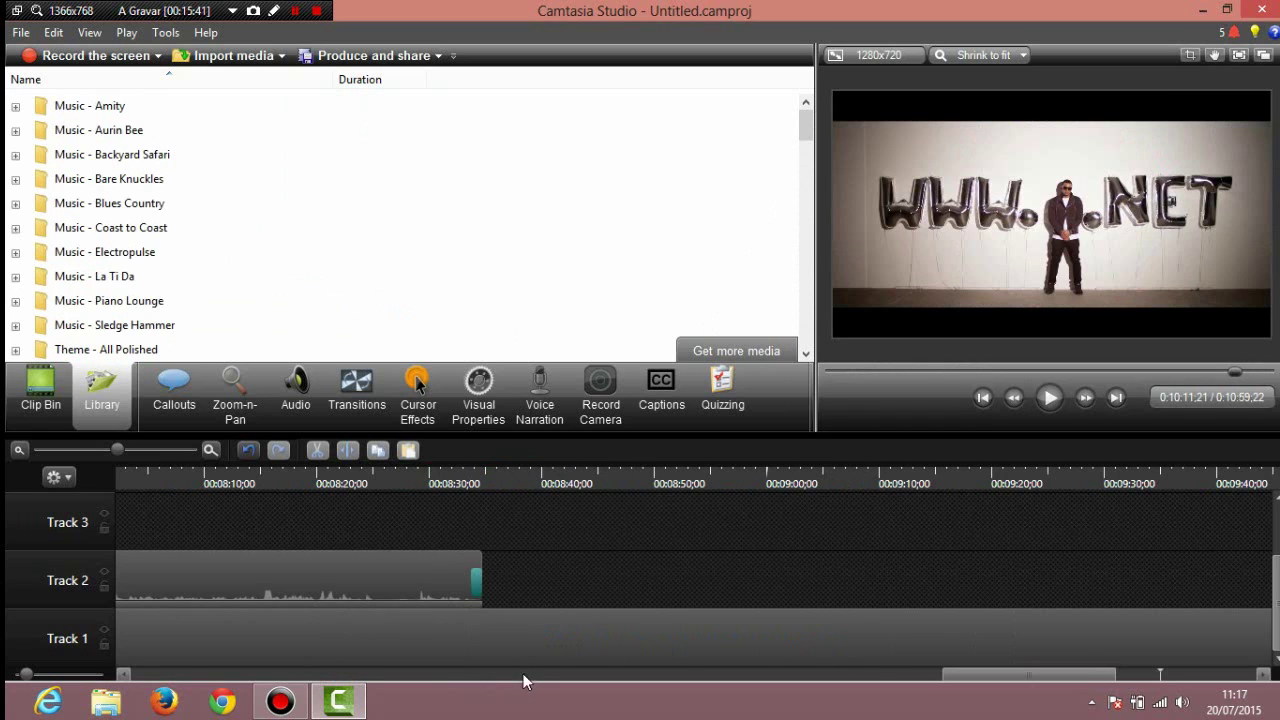
{"action": "left_click_drag", "start_coordinate": [951, 672], "coordinate": [137, 647]}
{"action": "left_click", "coordinate": [137, 647]}
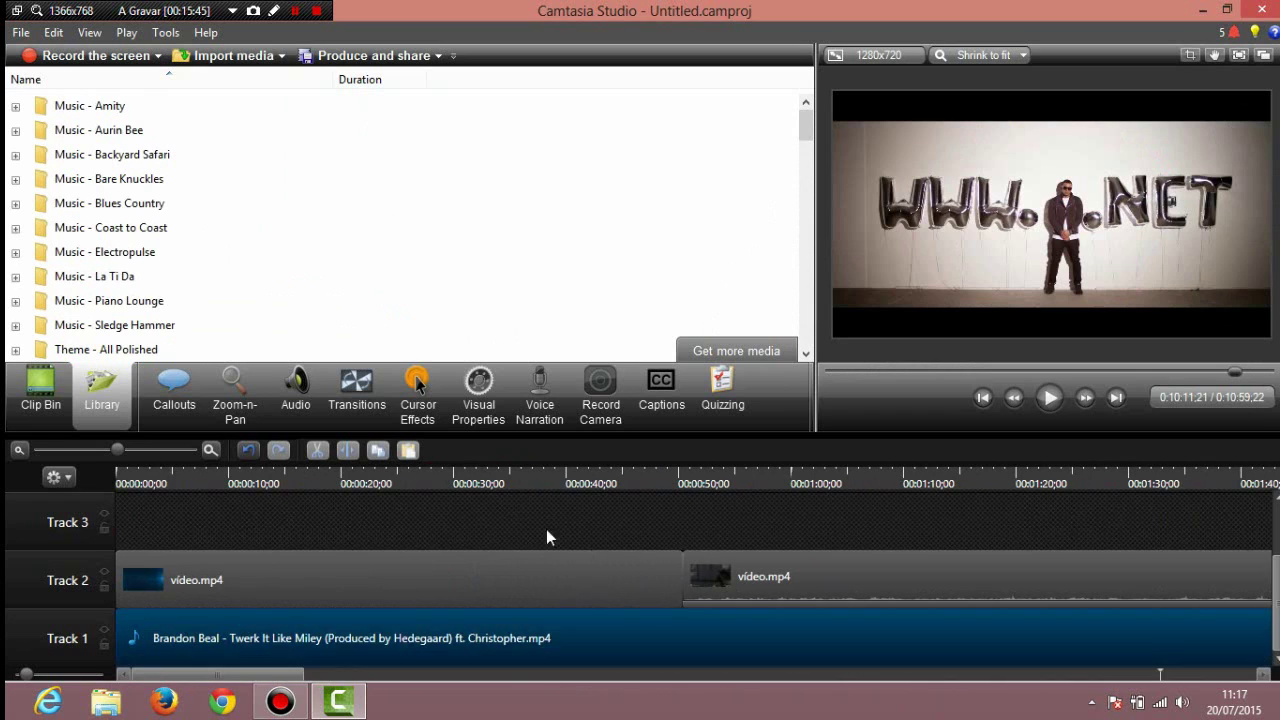
{"action": "left_click", "coordinate": [559, 477]}
{"action": "left_click_drag", "start_coordinate": [560, 478], "coordinate": [815, 478]}
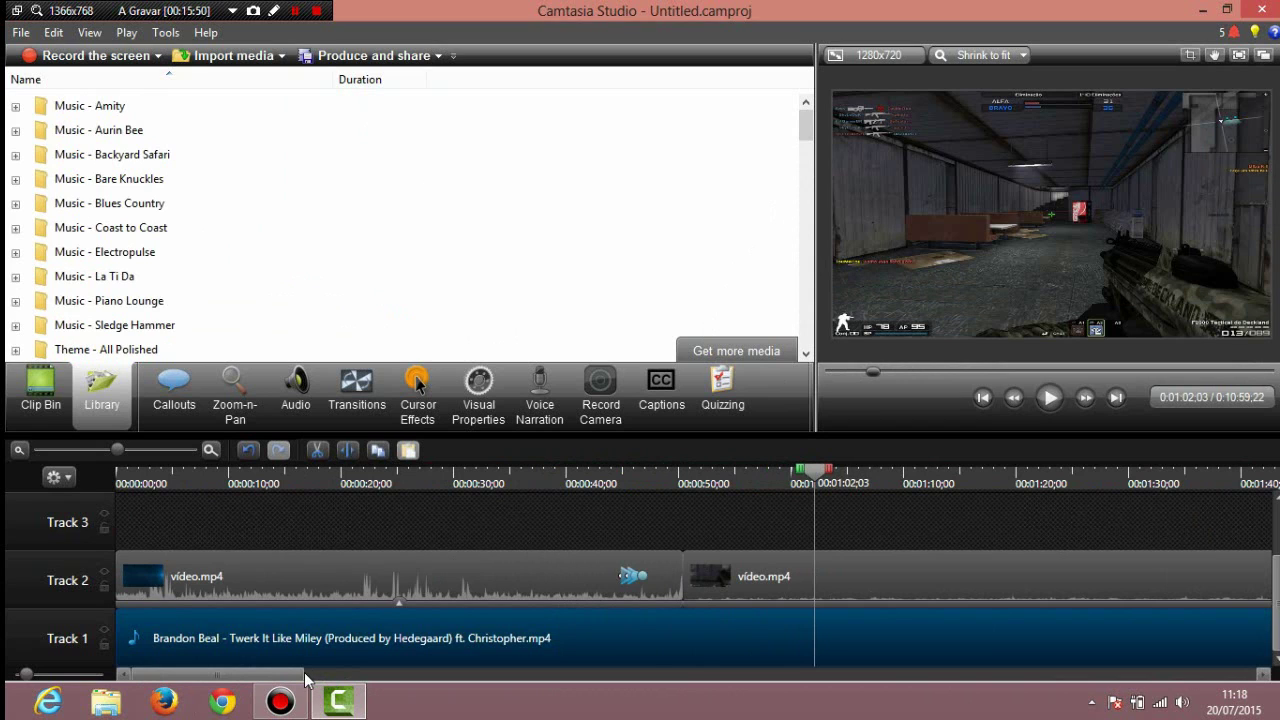
{"action": "left_click_drag", "start_coordinate": [302, 679], "coordinate": [383, 676]}
{"action": "left_click_drag", "start_coordinate": [292, 477], "coordinate": [344, 476]}
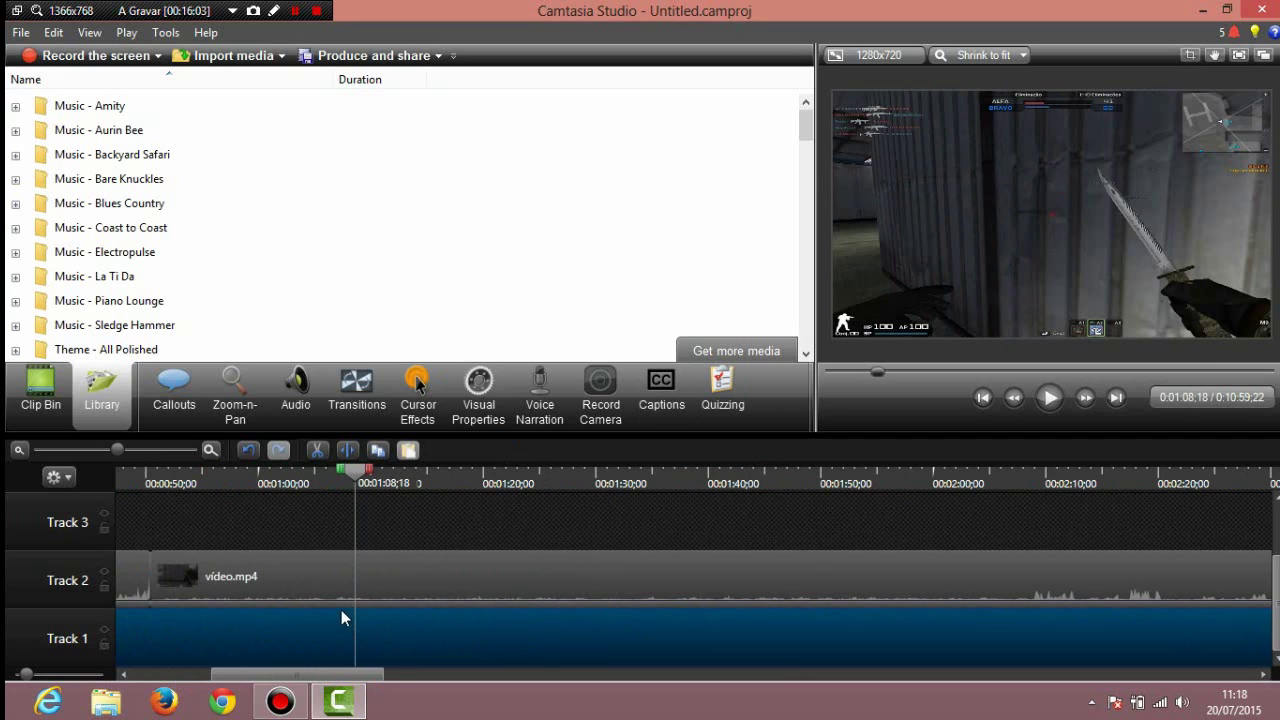
{"action": "left_click", "coordinate": [349, 452]}
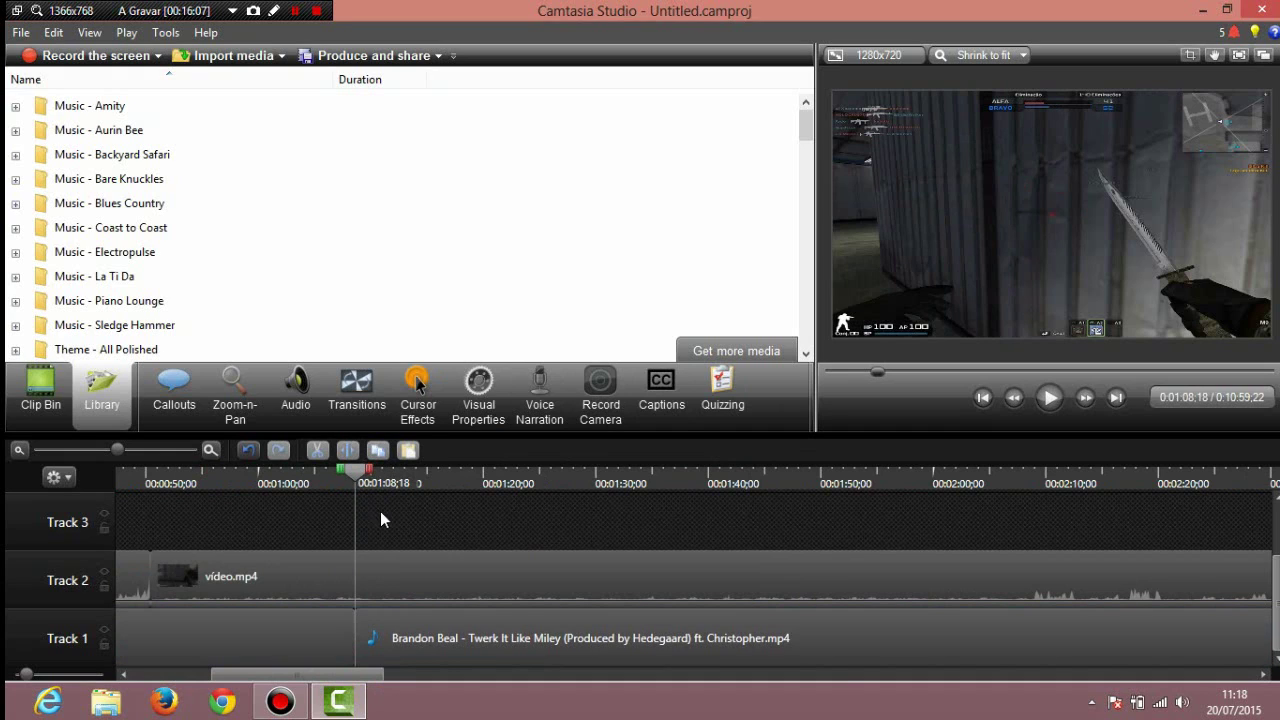
Split the second vídeo.mp4 clip on Track 2 at 0:01:08;18 and shift its later part to leave a gap of about 5 seconds.
{"action": "left_click", "coordinate": [405, 574]}
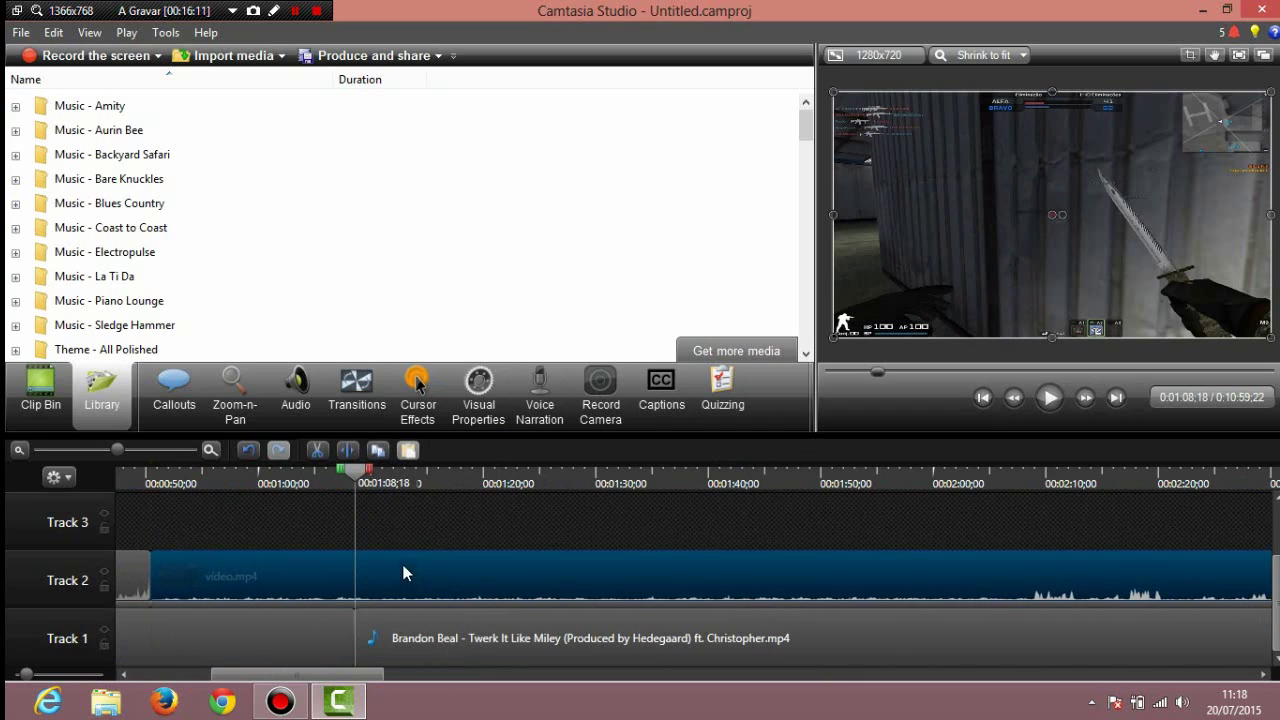
{"action": "left_click", "coordinate": [350, 453]}
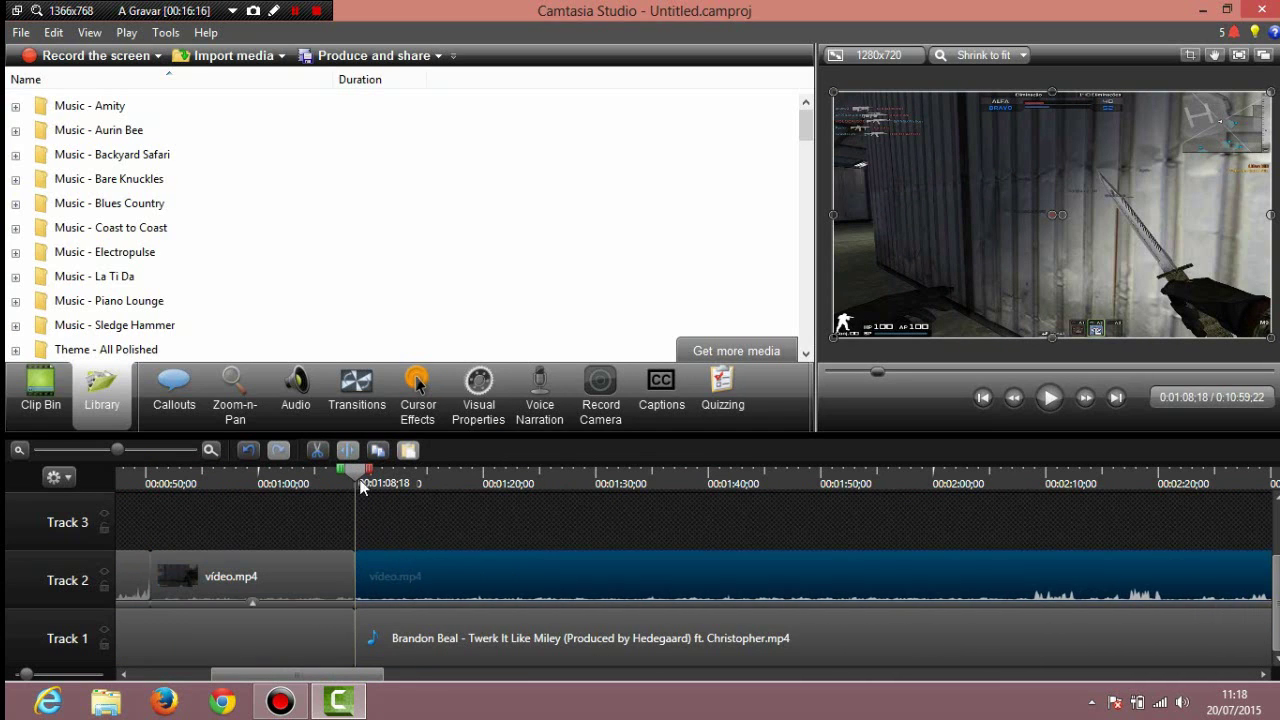
{"action": "left_click_drag", "start_coordinate": [434, 551], "coordinate": [491, 577]}
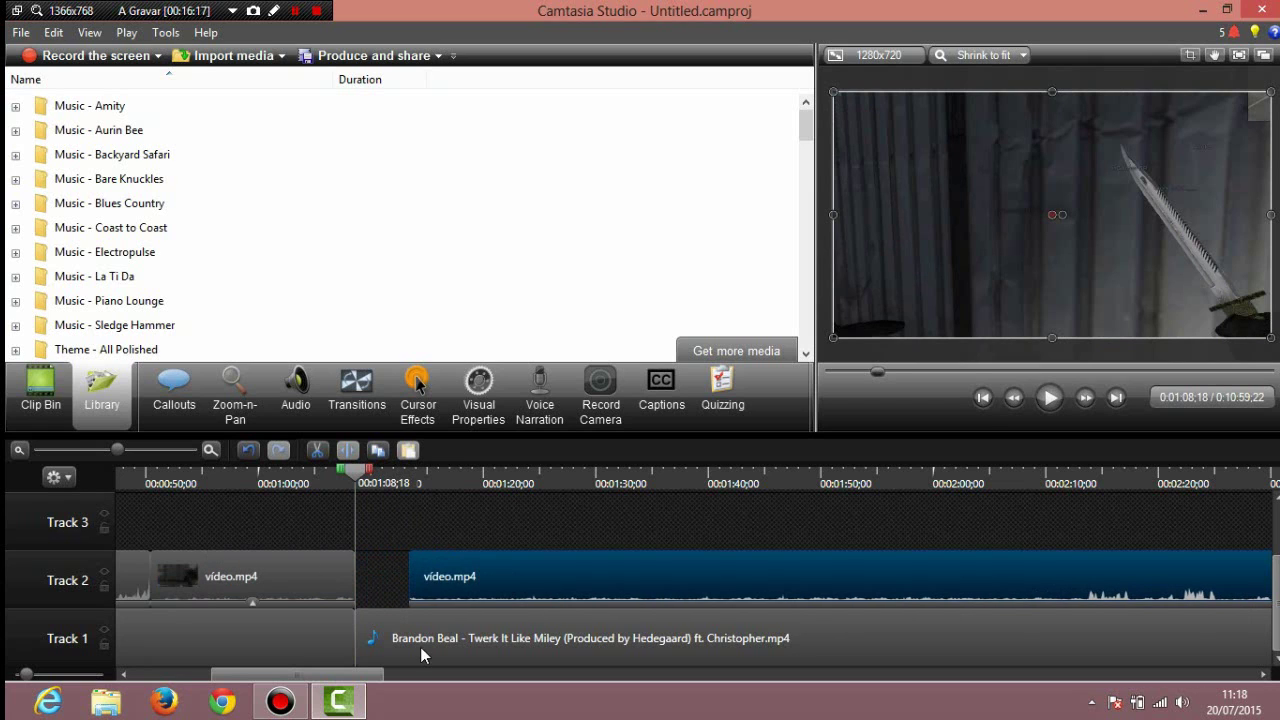
Import the tutorial-gerenciador garena recording from the Camtasia Studio folder in Documents into the Clip Bin.
{"action": "left_click", "coordinate": [250, 55]}
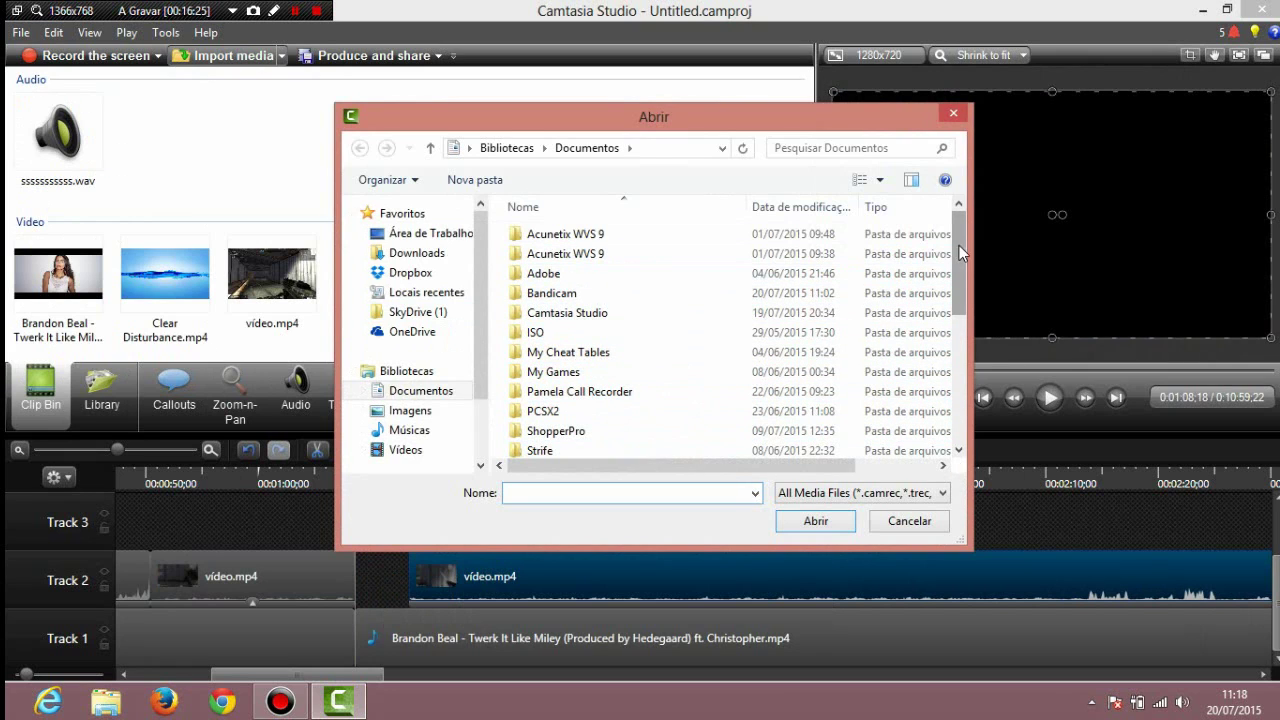
{"action": "scroll", "coordinate": [660, 251], "scroll_direction": "down", "scroll_amount": 1}
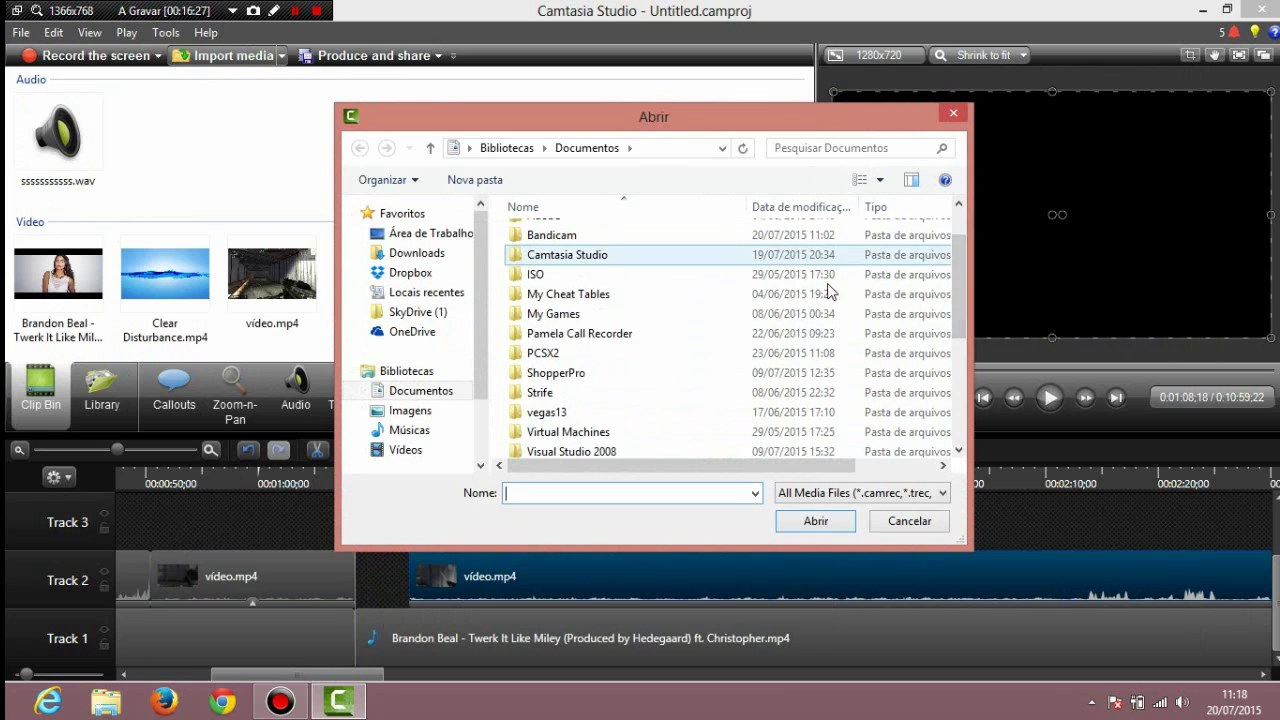
{"action": "scroll", "coordinate": [953, 315], "scroll_direction": "down", "scroll_amount": 1}
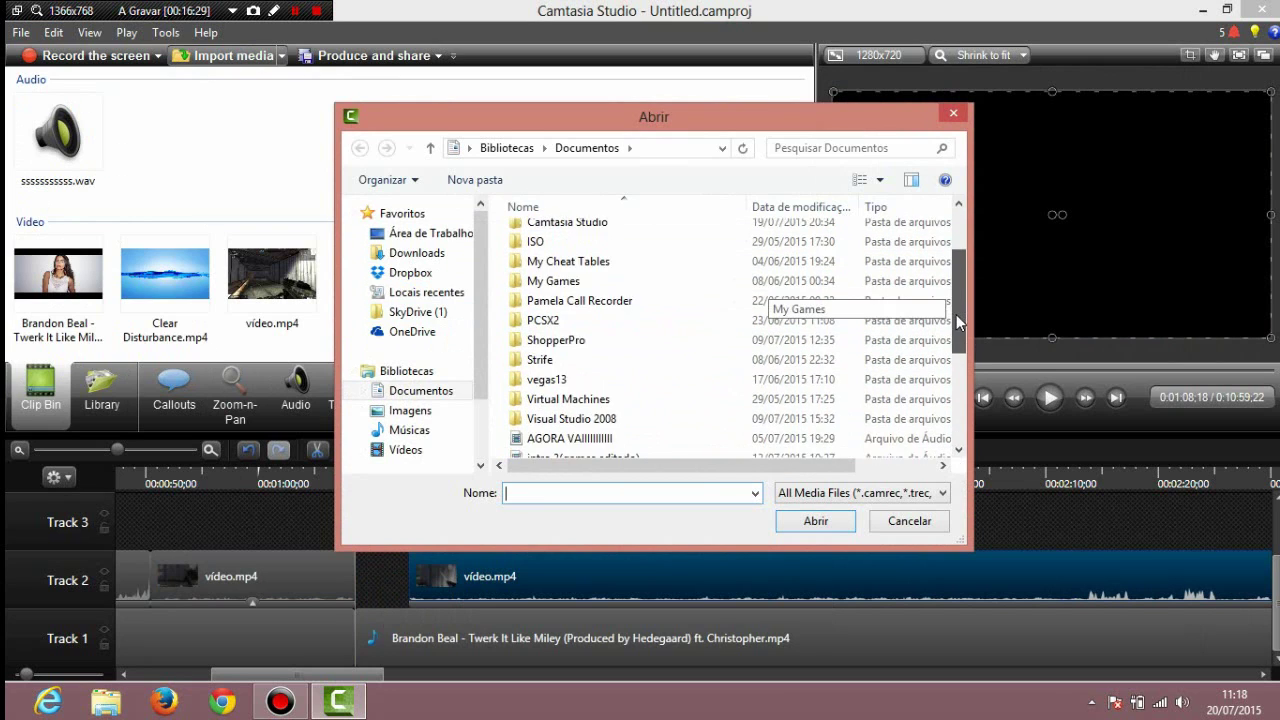
{"action": "scroll", "coordinate": [953, 315], "scroll_direction": "up", "scroll_amount": 1}
{"action": "double_click", "coordinate": [727, 286]}
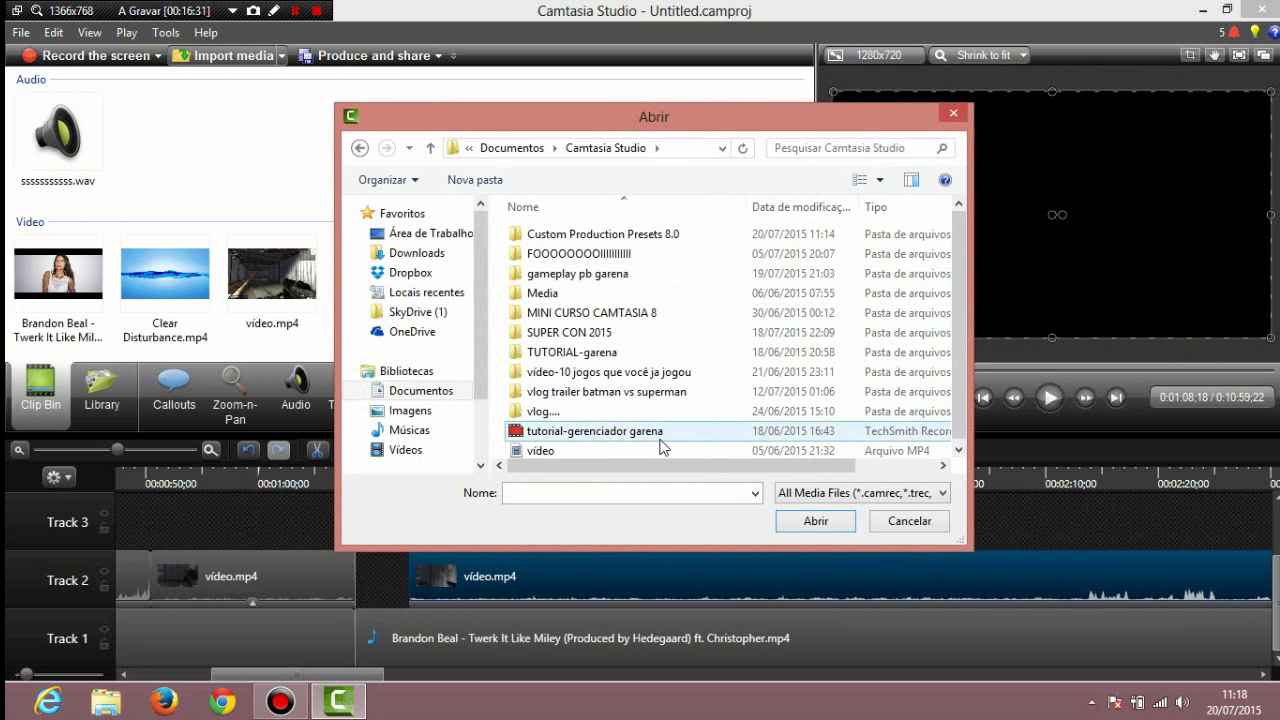
{"action": "left_click", "coordinate": [612, 437]}
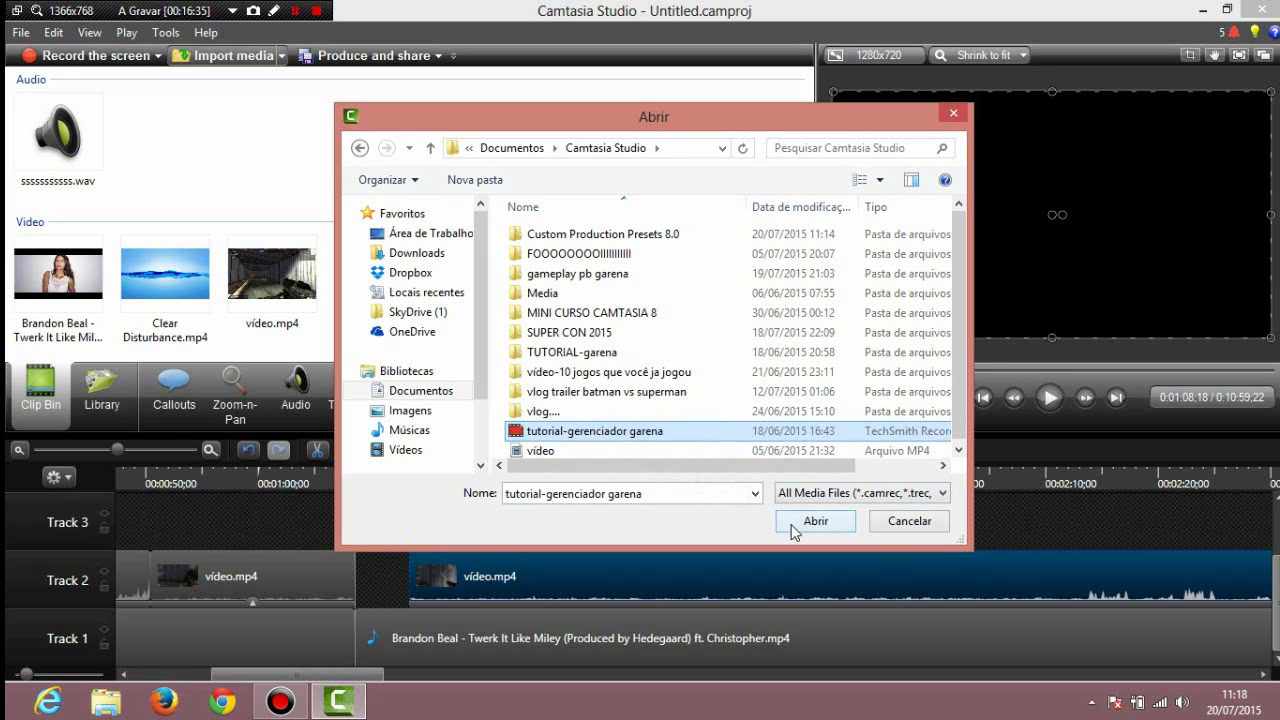
{"action": "left_click", "coordinate": [814, 521]}
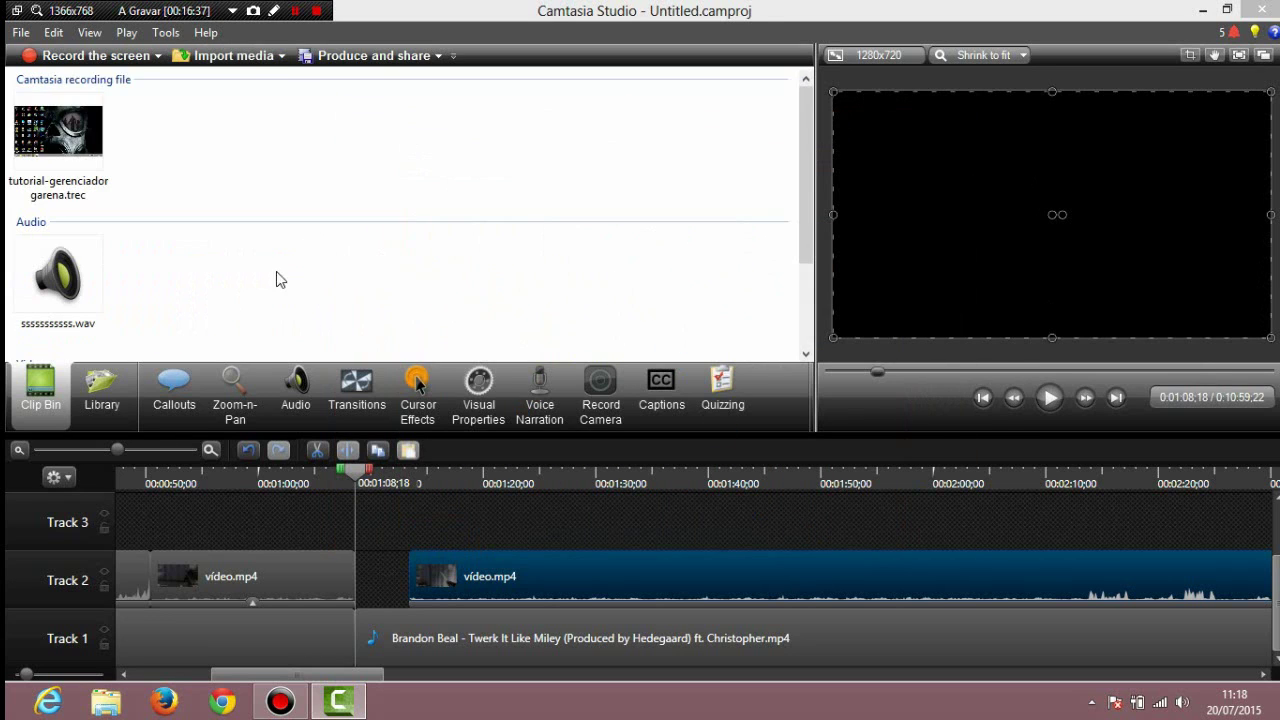
Place Clear Disturbance.mp4 on Track 2 at 0:01:08;18, shifting the following vídeo.mp4 clip later to make room for it.
{"action": "left_click_drag", "start_coordinate": [805, 250], "coordinate": [797, 184]}
{"action": "left_click_drag", "start_coordinate": [85, 166], "coordinate": [363, 583]}
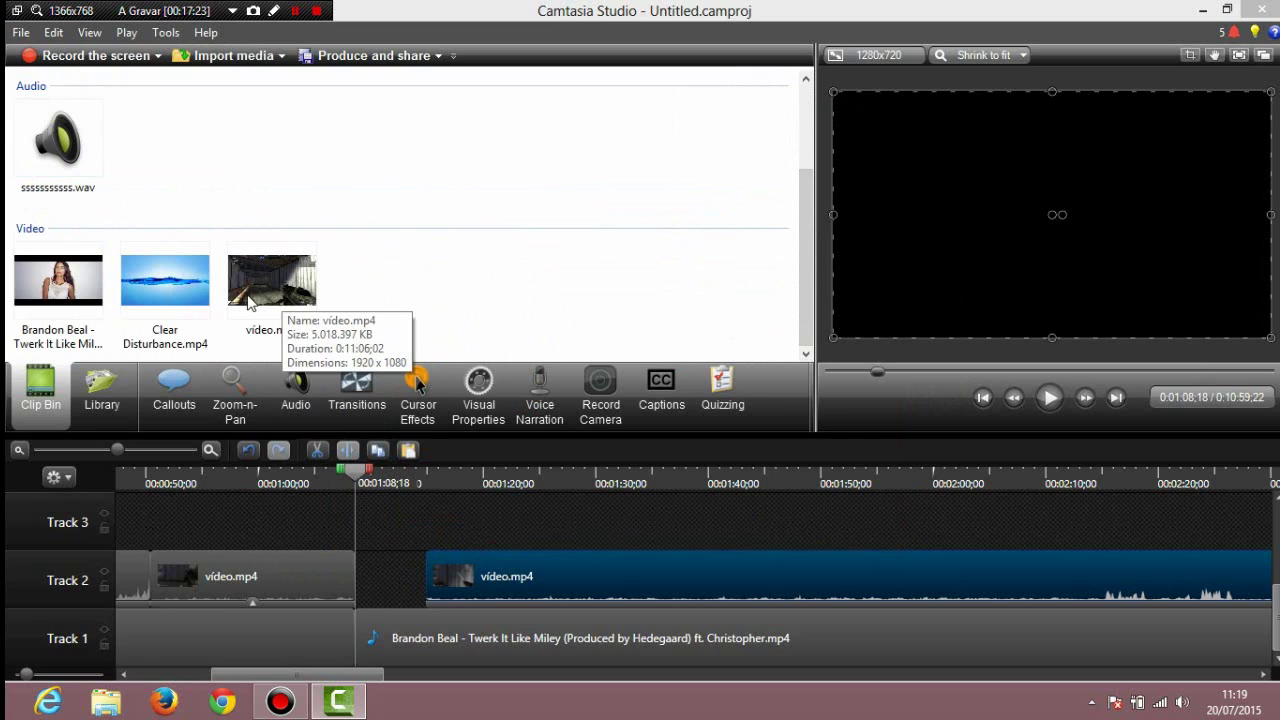
{"action": "left_click_drag", "start_coordinate": [165, 282], "coordinate": [333, 522]}
{"action": "left_click_drag", "start_coordinate": [405, 499], "coordinate": [515, 580]}
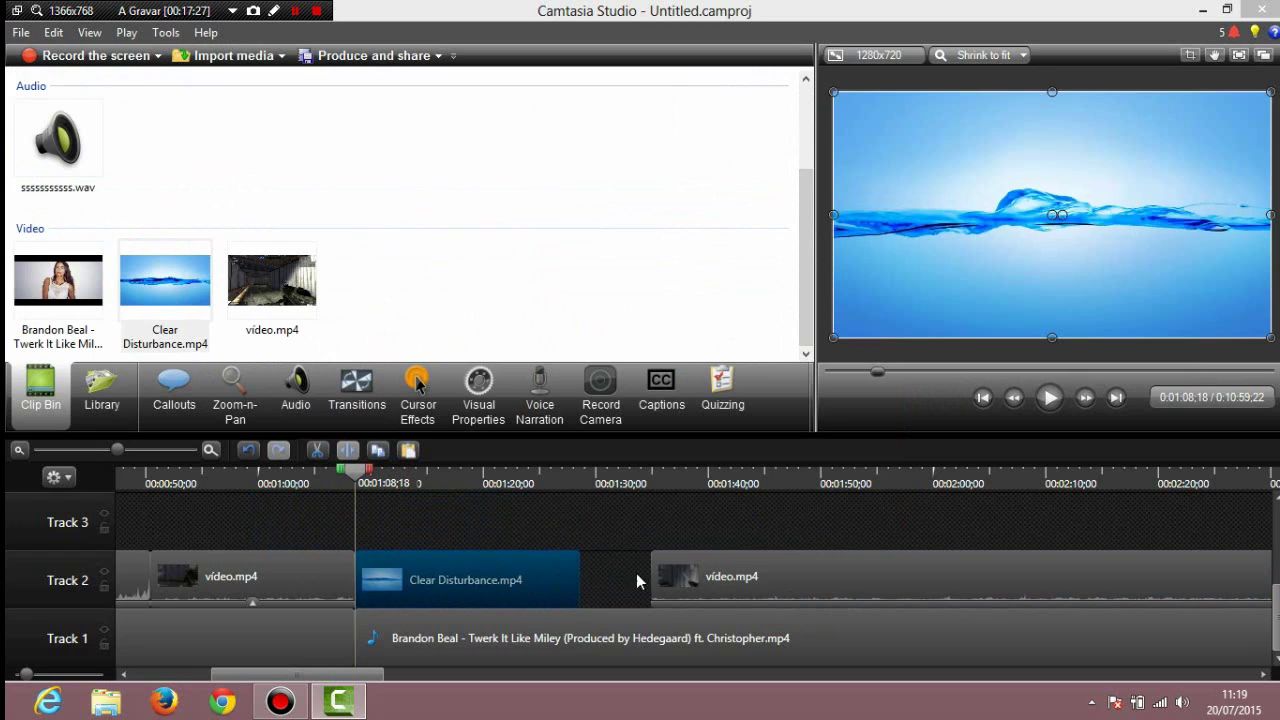
Shorten the Clear Disturbance.mp4 clip to about 1.5 seconds and move the following vídeo.mp4 clip up against its end.
{"action": "left_click_drag", "start_coordinate": [660, 576], "coordinate": [420, 564]}
{"action": "left_click_drag", "start_coordinate": [588, 566], "coordinate": [370, 570]}
{"action": "left_click_drag", "start_coordinate": [482, 570], "coordinate": [427, 570]}
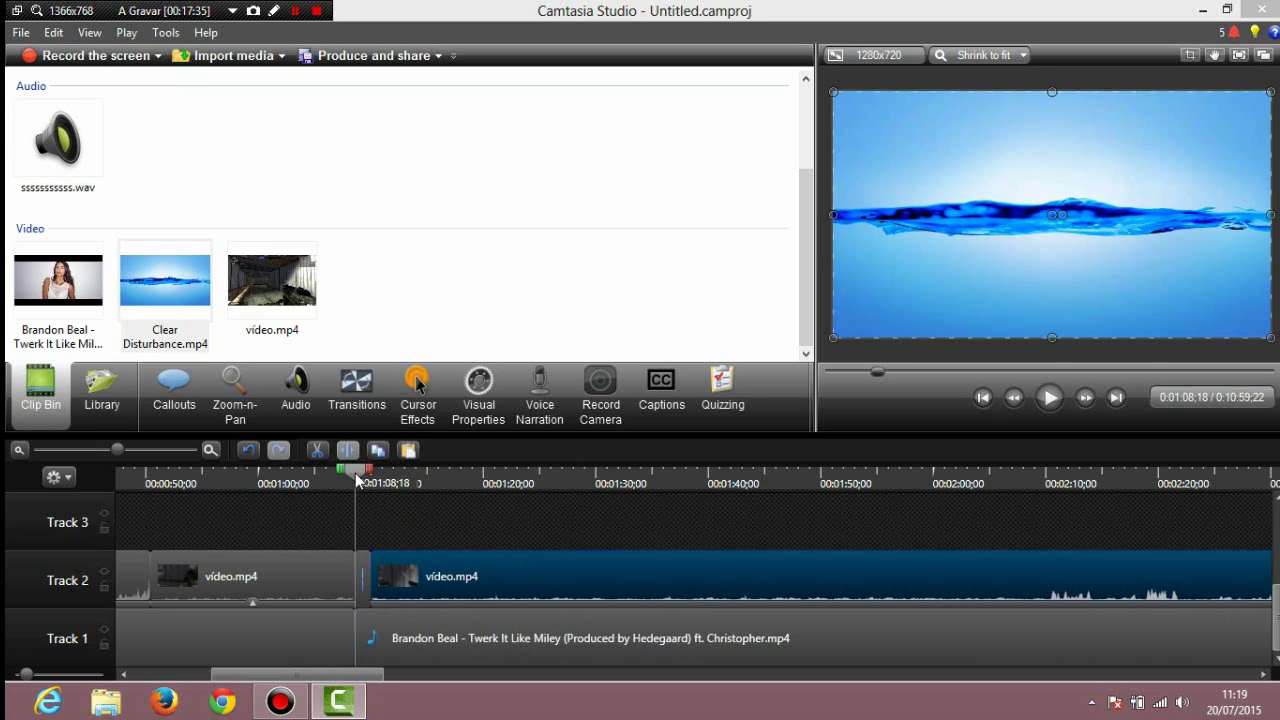
Play the sequence from 0:01:07;05 across the inserted Clear Disturbance.mp4 clip, and return the playhead to 0:01:10;01.
{"action": "left_click_drag", "start_coordinate": [356, 476], "coordinate": [340, 496]}
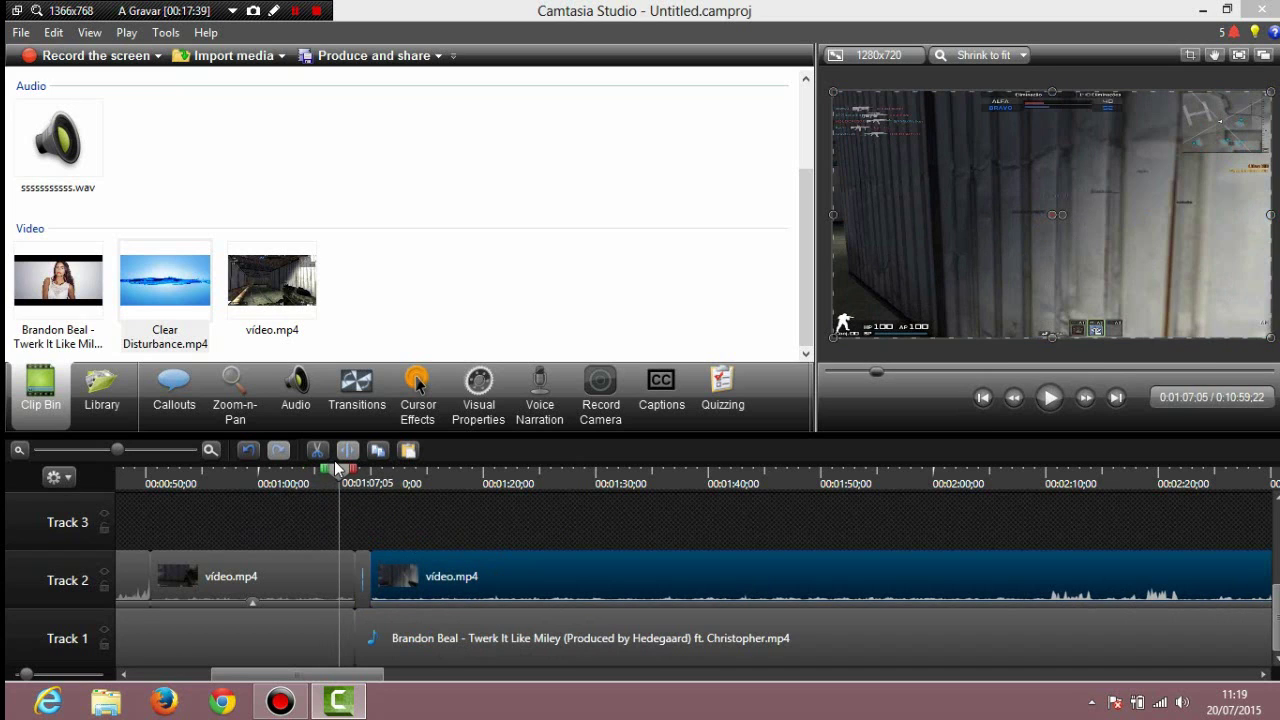
{"action": "left_click", "coordinate": [338, 479]}
{"action": "left_click", "coordinate": [1049, 399]}
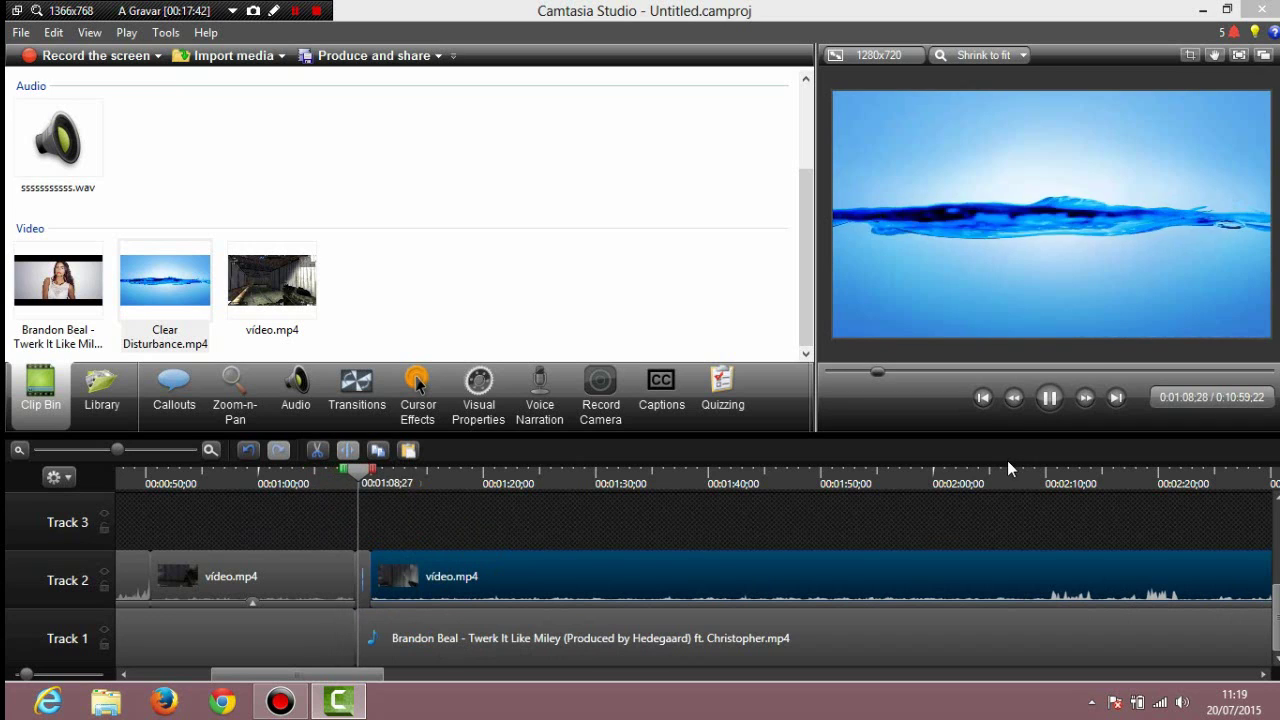
{"action": "left_click", "coordinate": [1050, 399]}
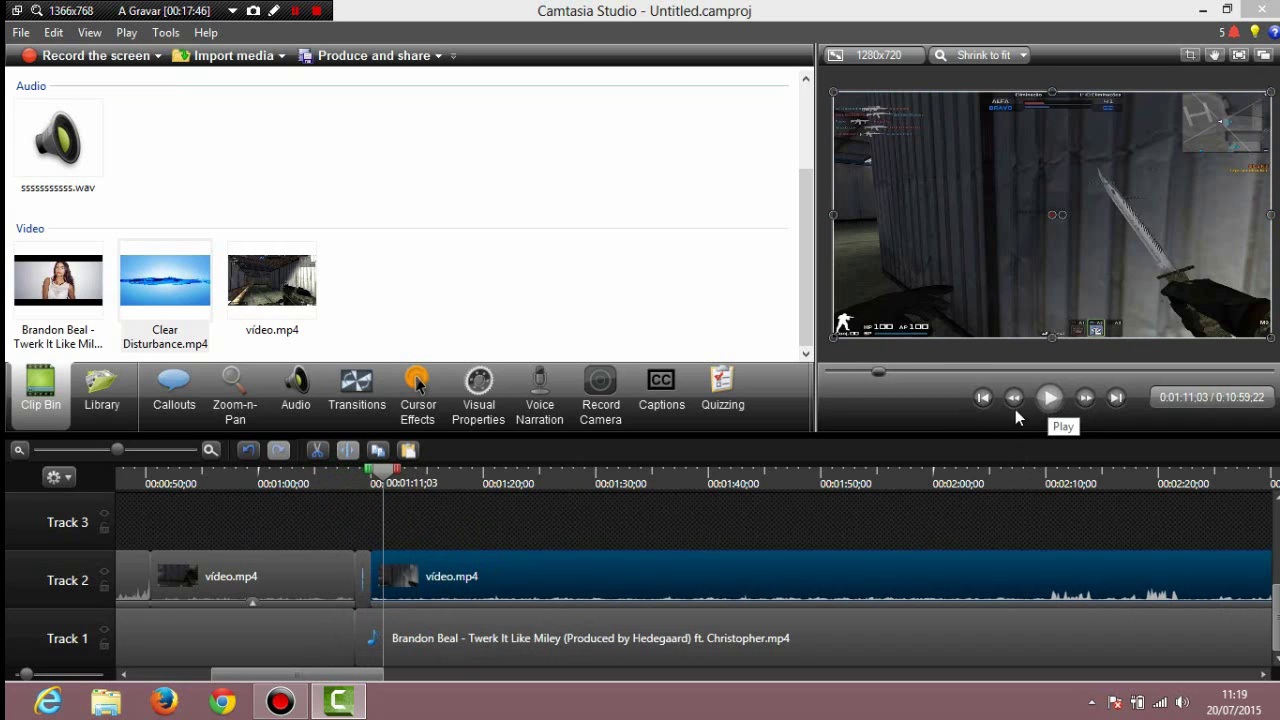
{"action": "mouse_move", "coordinate": [384, 478]}
{"action": "left_mouse_down"}
{"action": "mouse_move", "coordinate": [361, 498]}
{"action": "mouse_move", "coordinate": [377, 497]}
{"action": "left_mouse_up"}
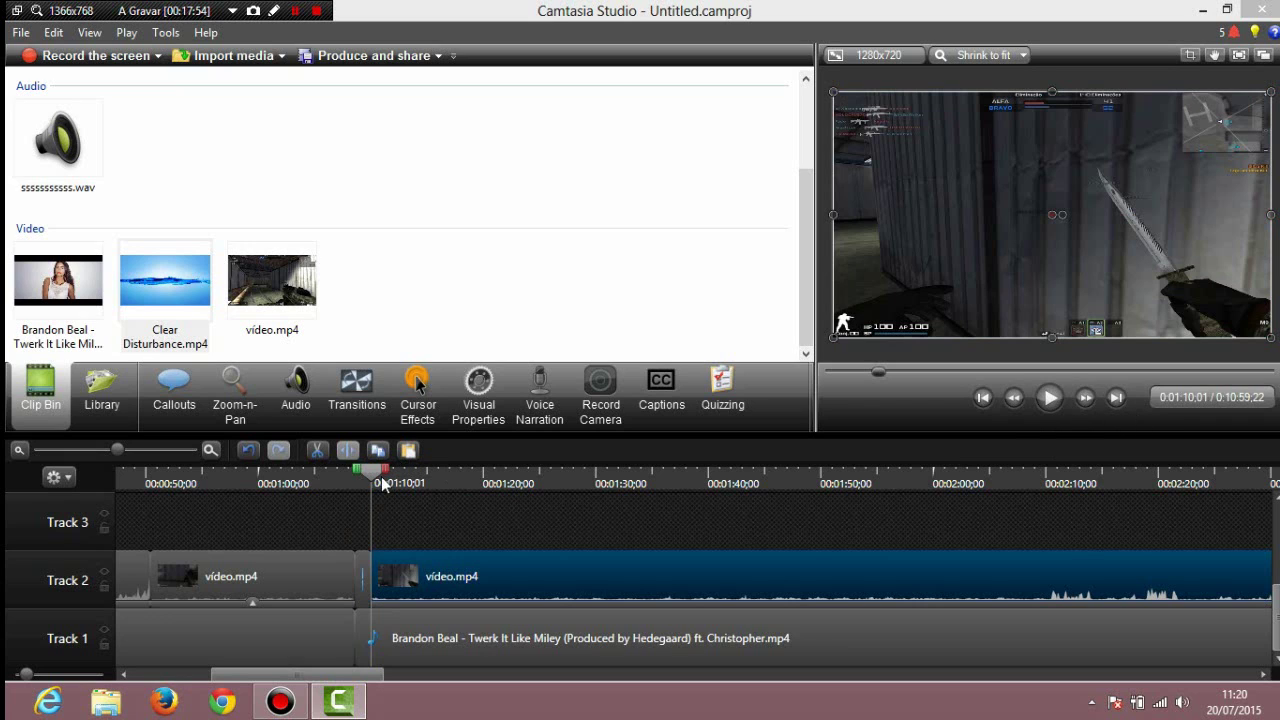
Examine the vídeo.mp4 clips on Track 2 from the start of the timeline to the end of the last one.
{"action": "left_click_drag", "start_coordinate": [355, 675], "coordinate": [242, 640]}
{"action": "left_click", "coordinate": [297, 570]}
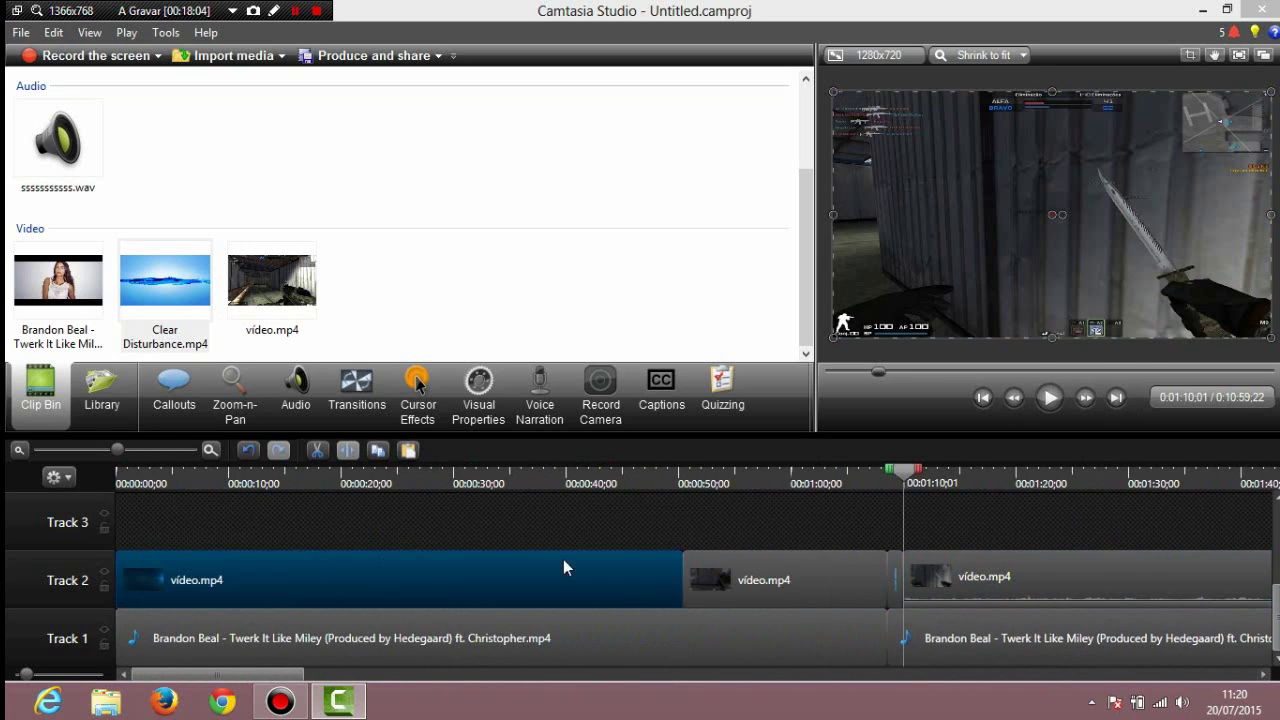
{"action": "left_click", "coordinate": [762, 562]}
{"action": "left_click", "coordinate": [1023, 576]}
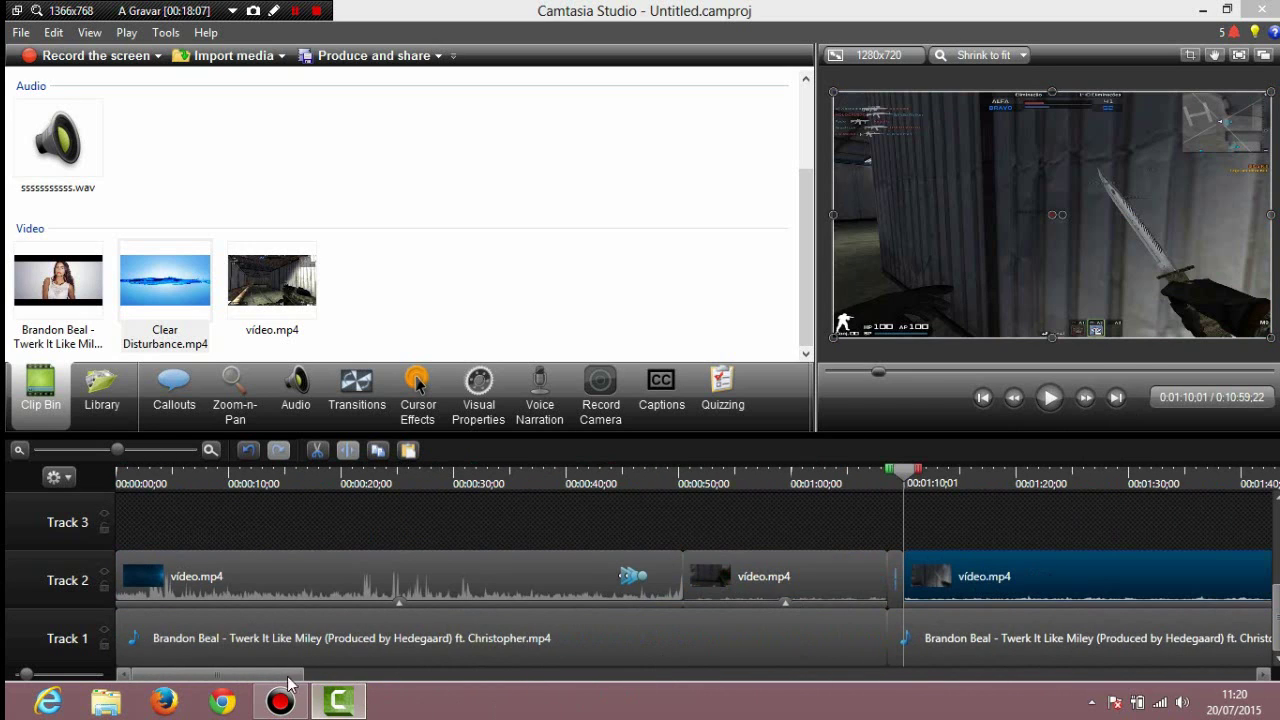
{"action": "left_click_drag", "start_coordinate": [402, 680], "coordinate": [997, 712]}
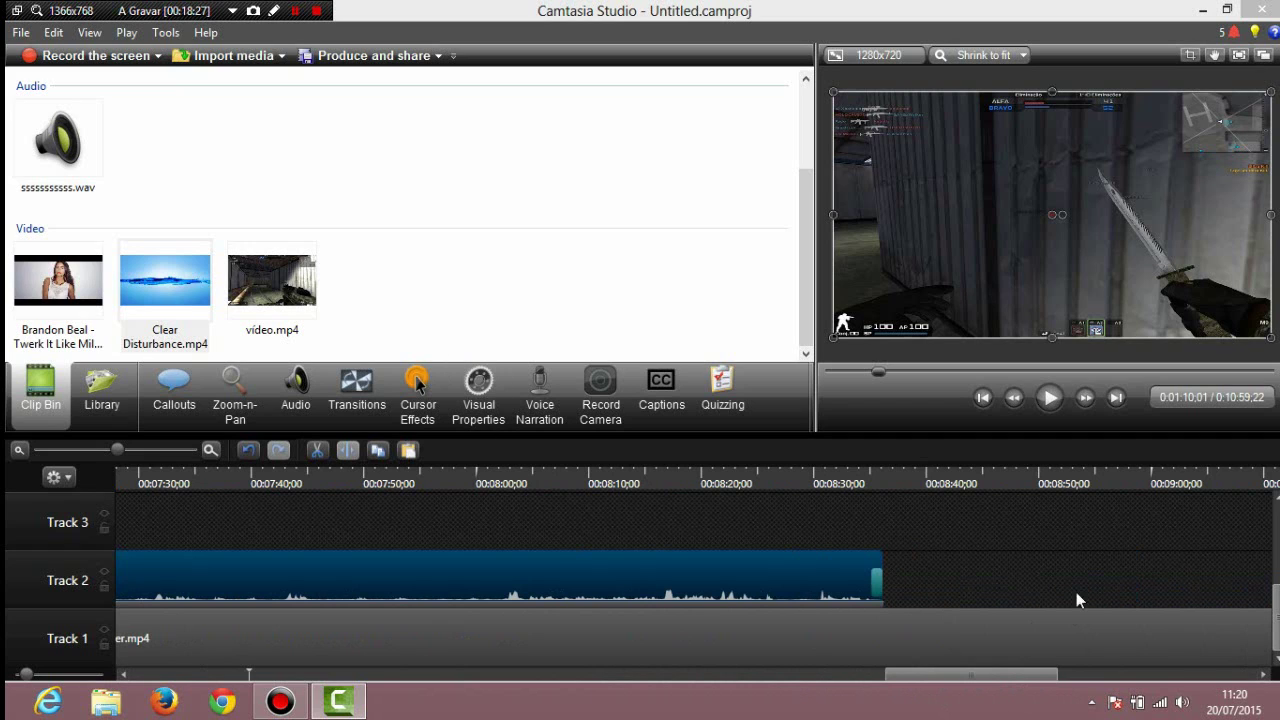
Compare the music clips on Track 1 with the vídeo.mp4 clip on Track 2 along the later part of the timeline.
{"action": "left_click_drag", "start_coordinate": [970, 678], "coordinate": [434, 651]}
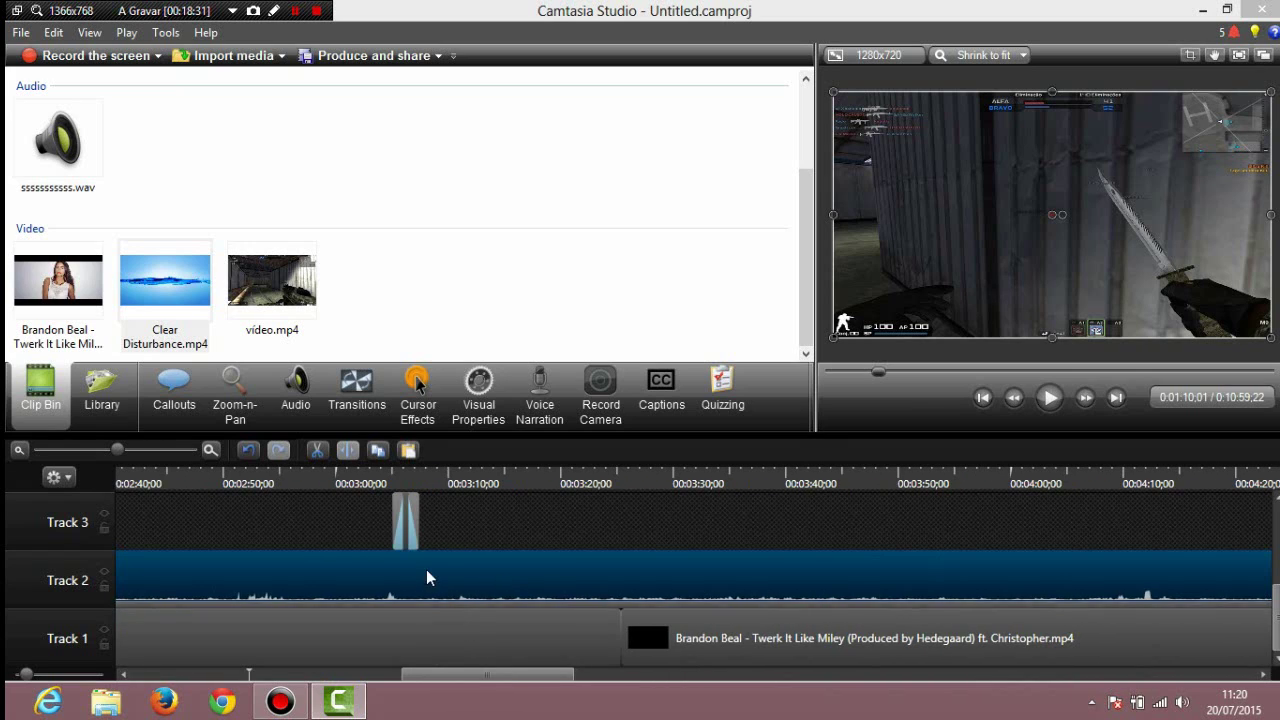
{"action": "left_click", "coordinate": [429, 651]}
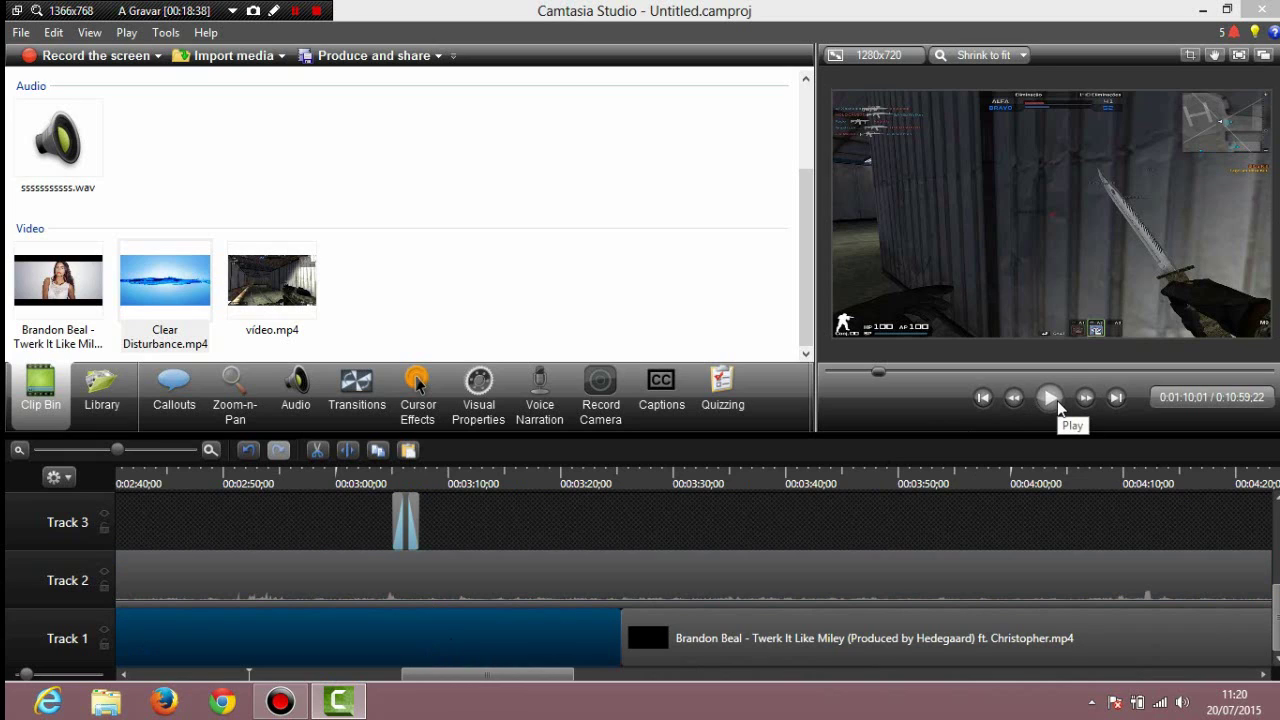
{"action": "left_click", "coordinate": [843, 600]}
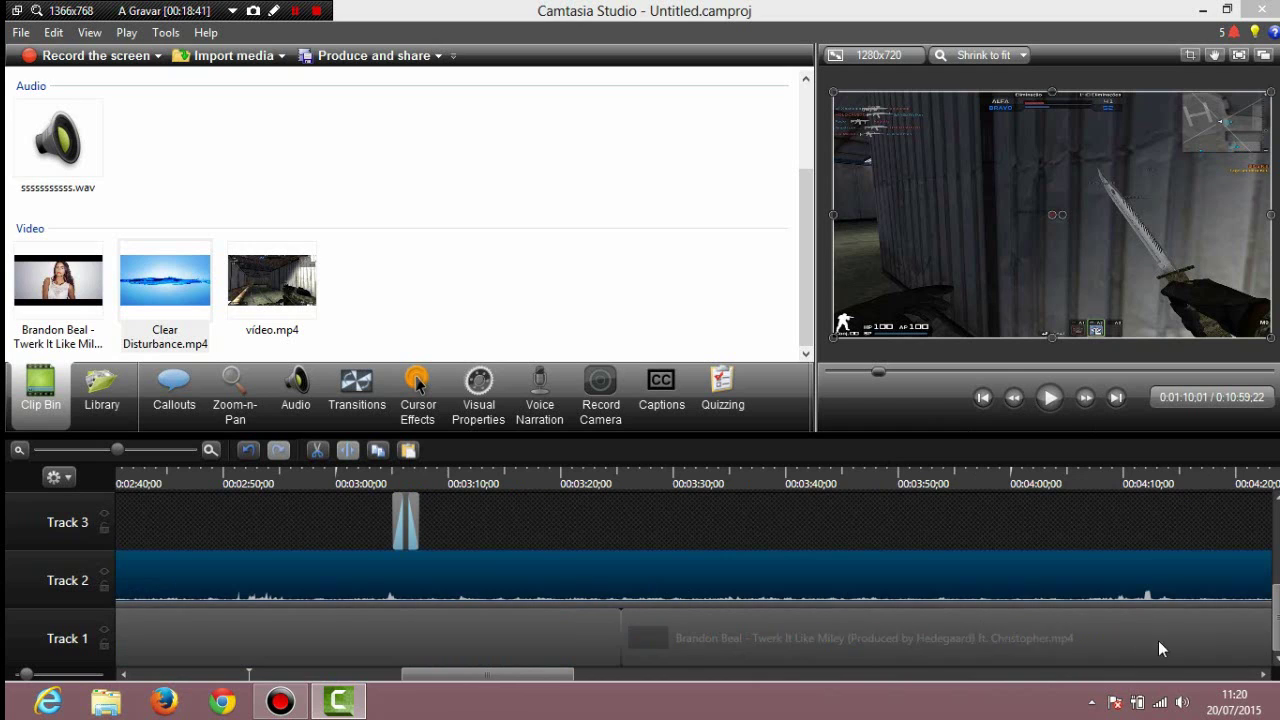
{"action": "left_click_drag", "start_coordinate": [512, 675], "coordinate": [945, 678]}
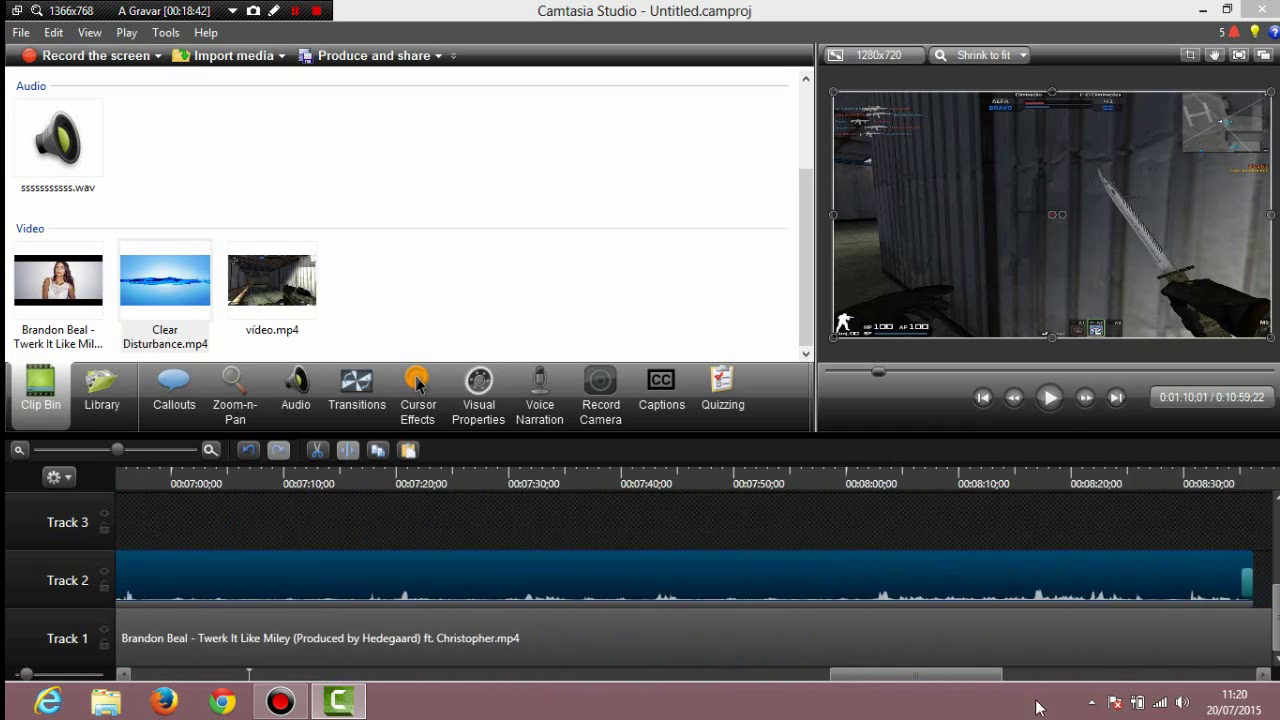
{"action": "left_click_drag", "start_coordinate": [1038, 707], "coordinate": [1062, 706]}
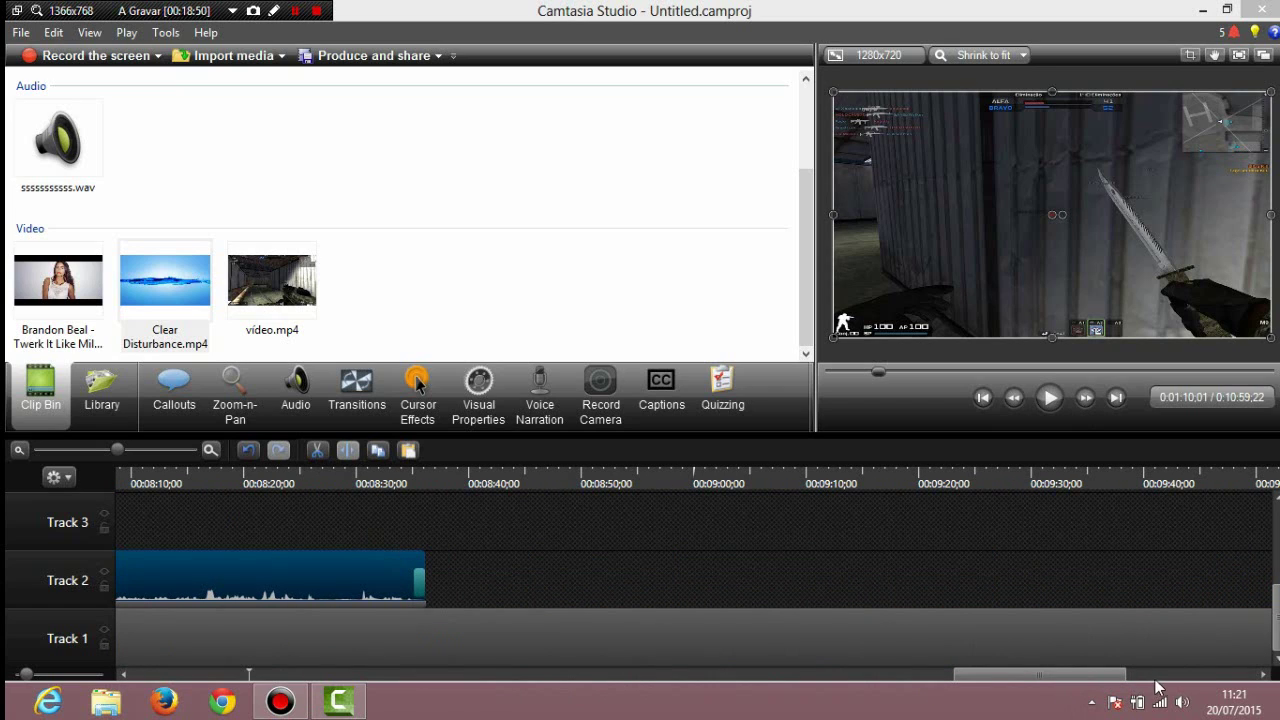
{"action": "left_click_drag", "start_coordinate": [1092, 678], "coordinate": [1108, 680]}
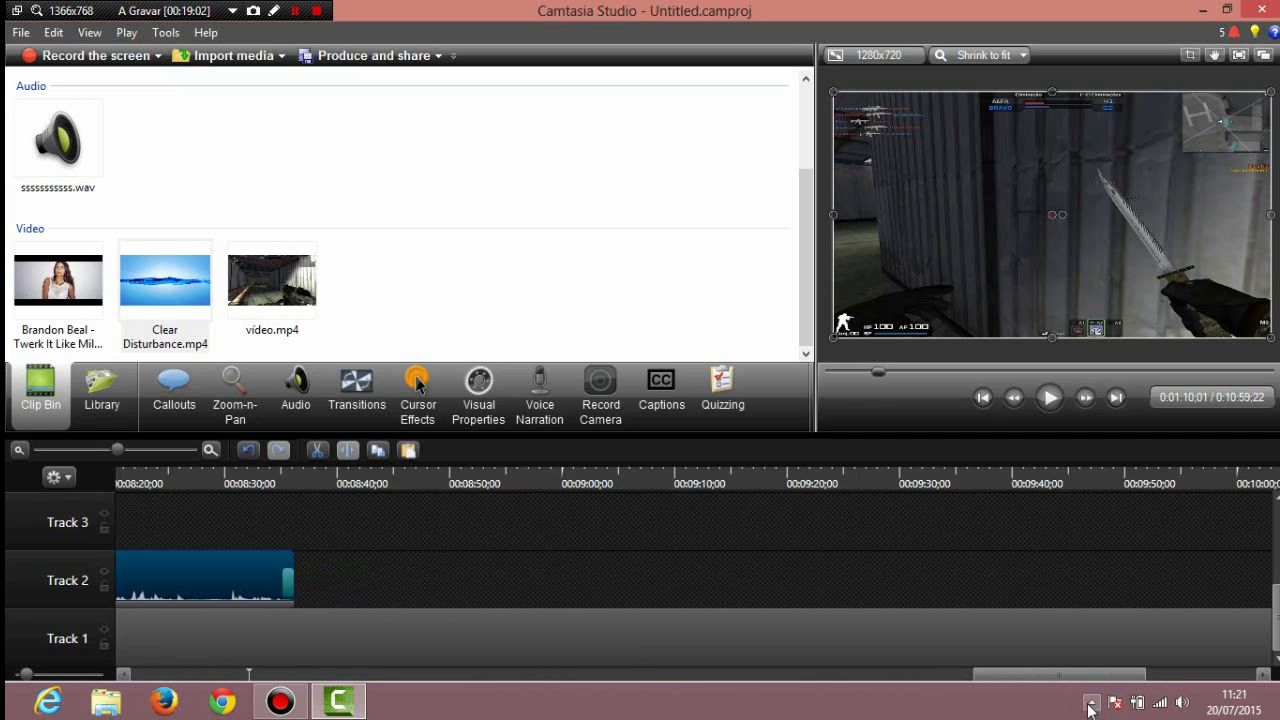
{"action": "scroll", "coordinate": [1068, 676], "scroll_direction": "left", "scroll_amount": 1}
{"action": "left_click", "coordinate": [790, 676]}
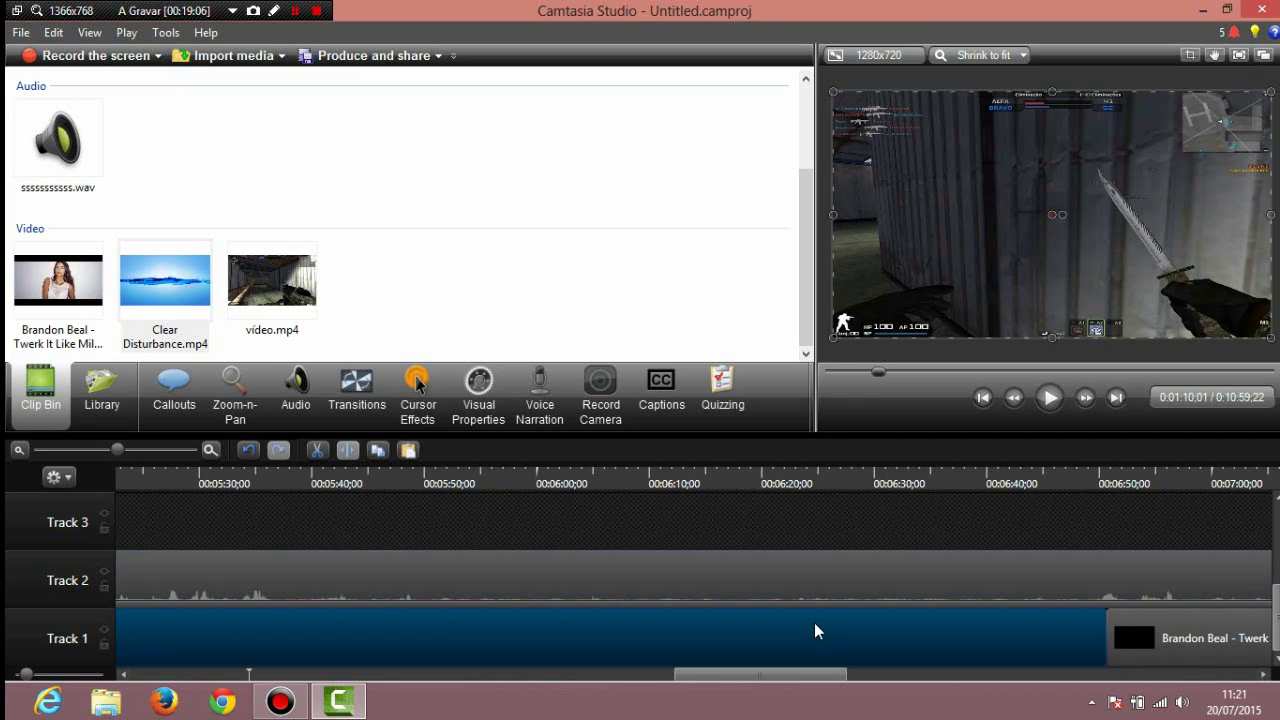
{"action": "left_click", "coordinate": [890, 588]}
{"action": "left_click", "coordinate": [1179, 641]}
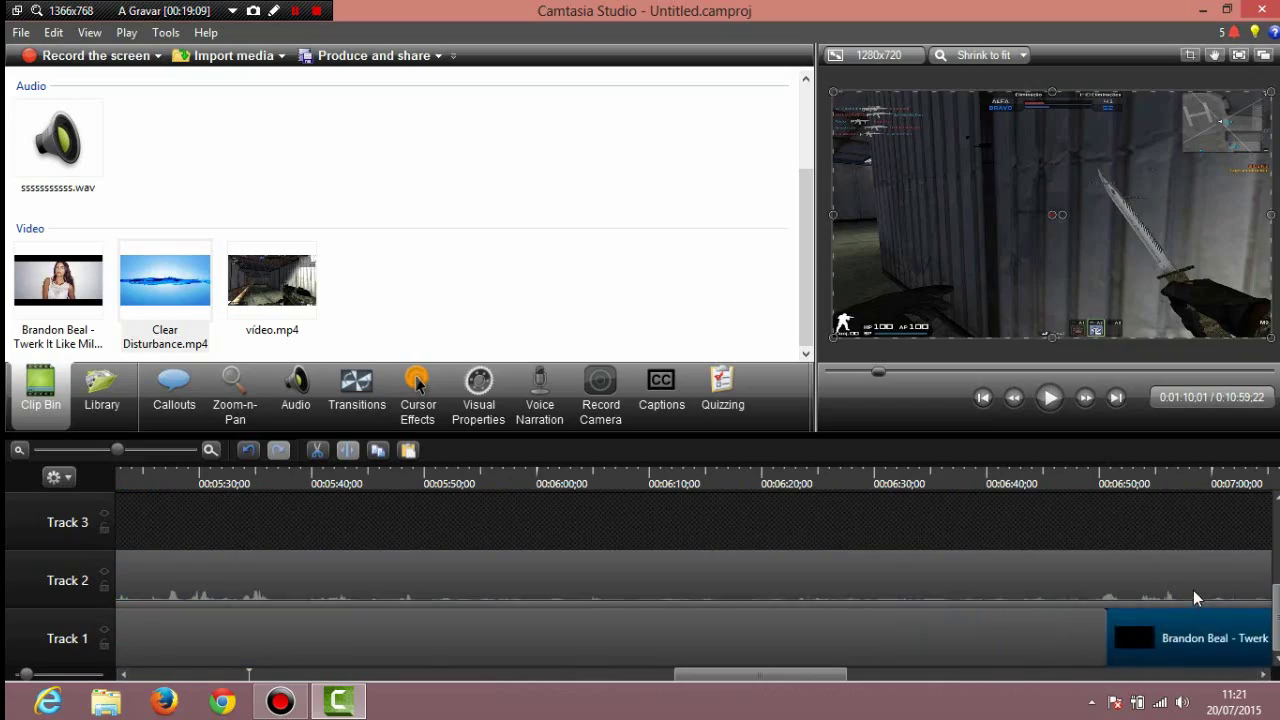